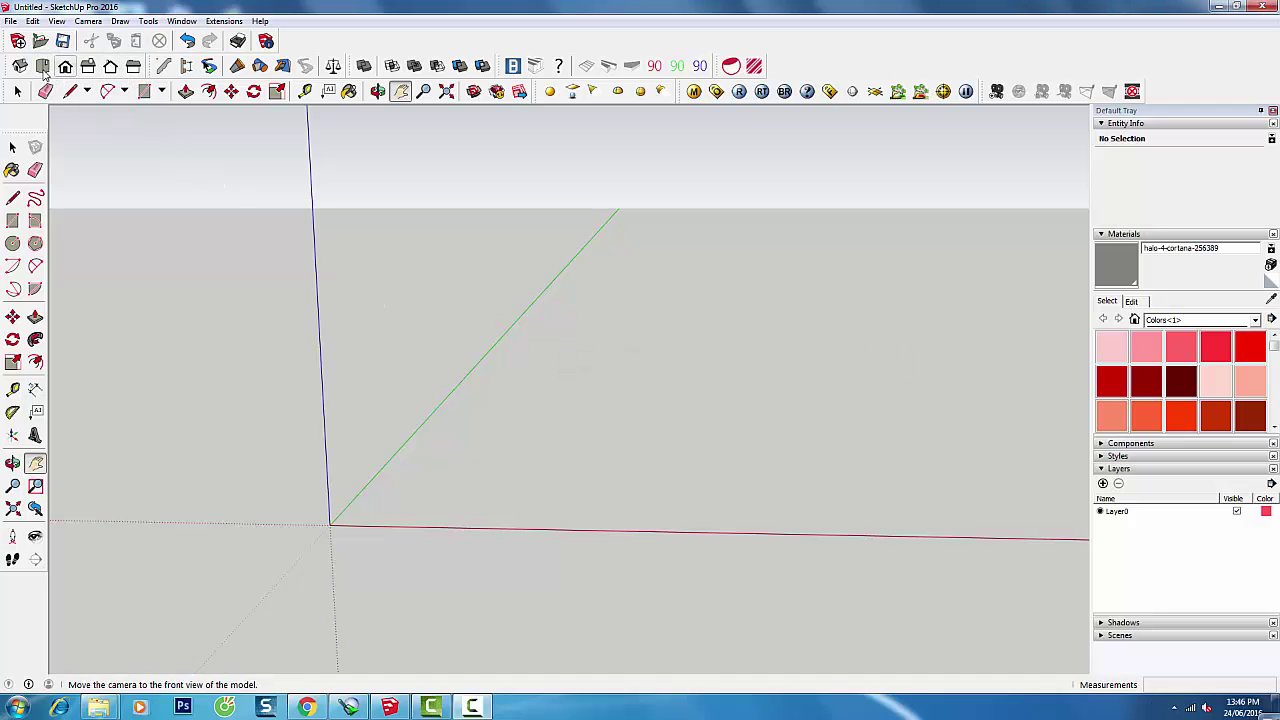
In Top view, draw a 3500 × 6000 mm floor rectangle starting at the origin
left_click(42, 66)
left_click_drag(690, 276, 628, 384)
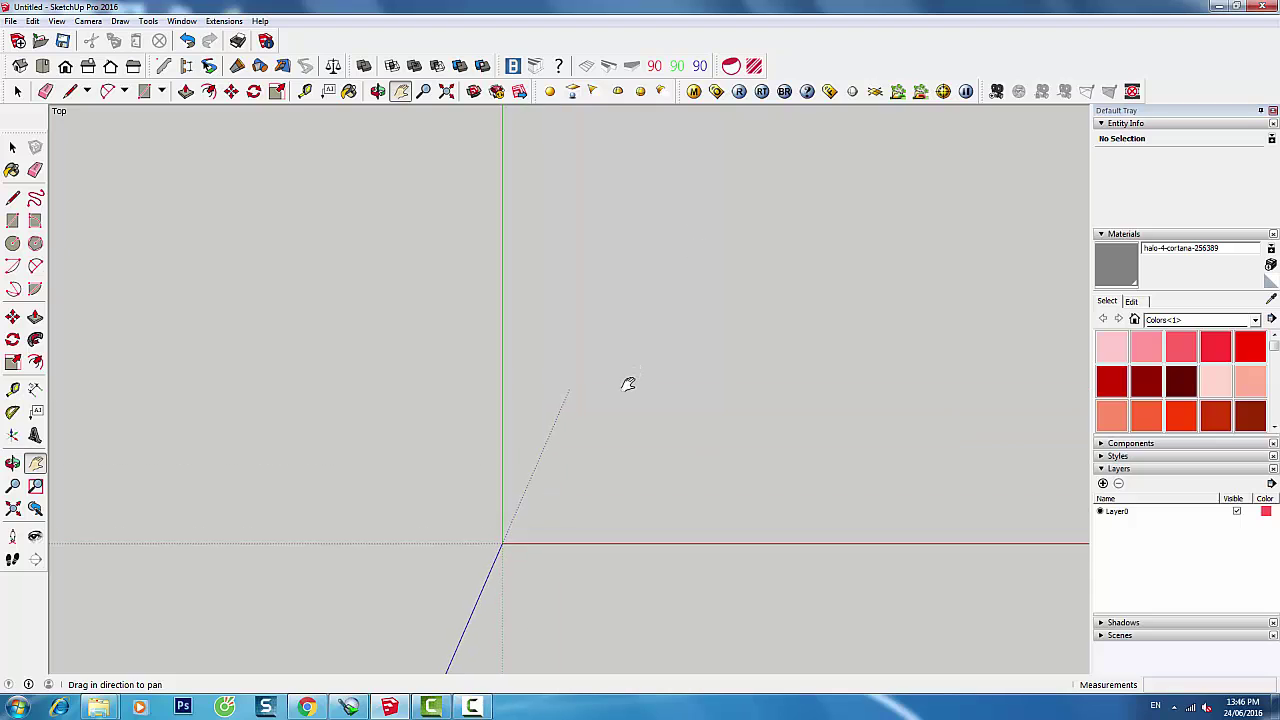
left_click(12, 222)
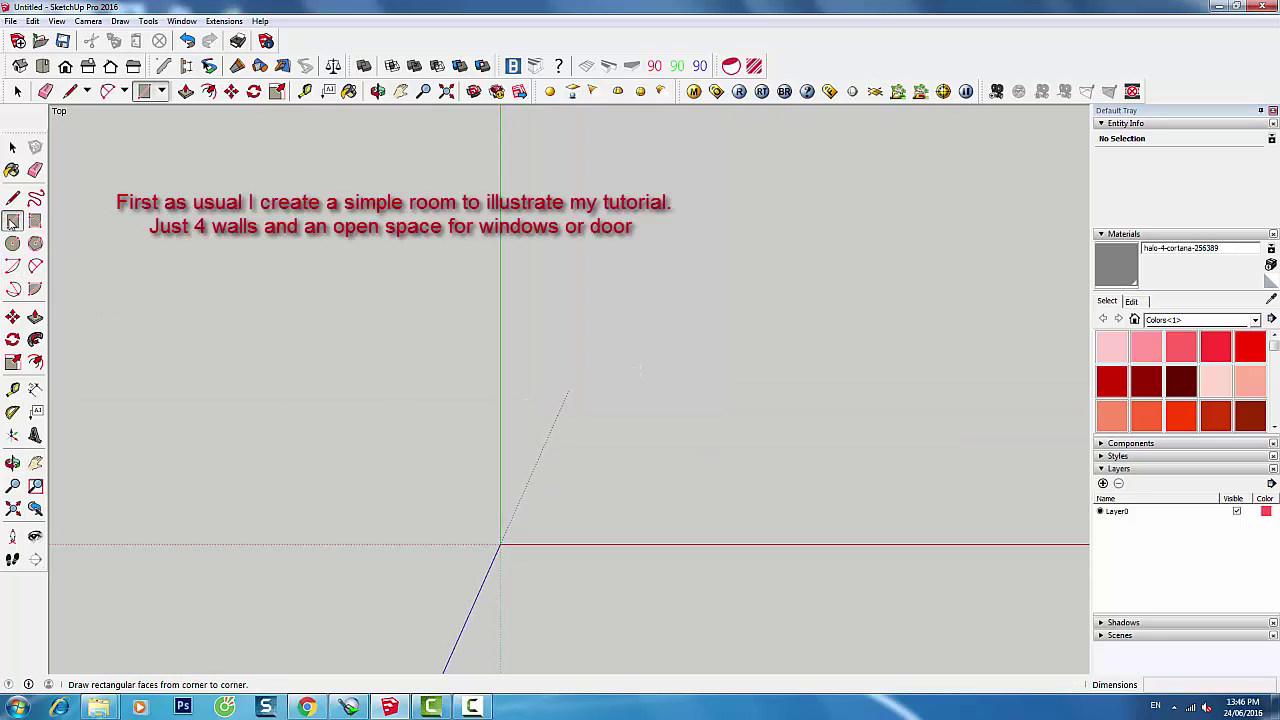
left_click(501, 541)
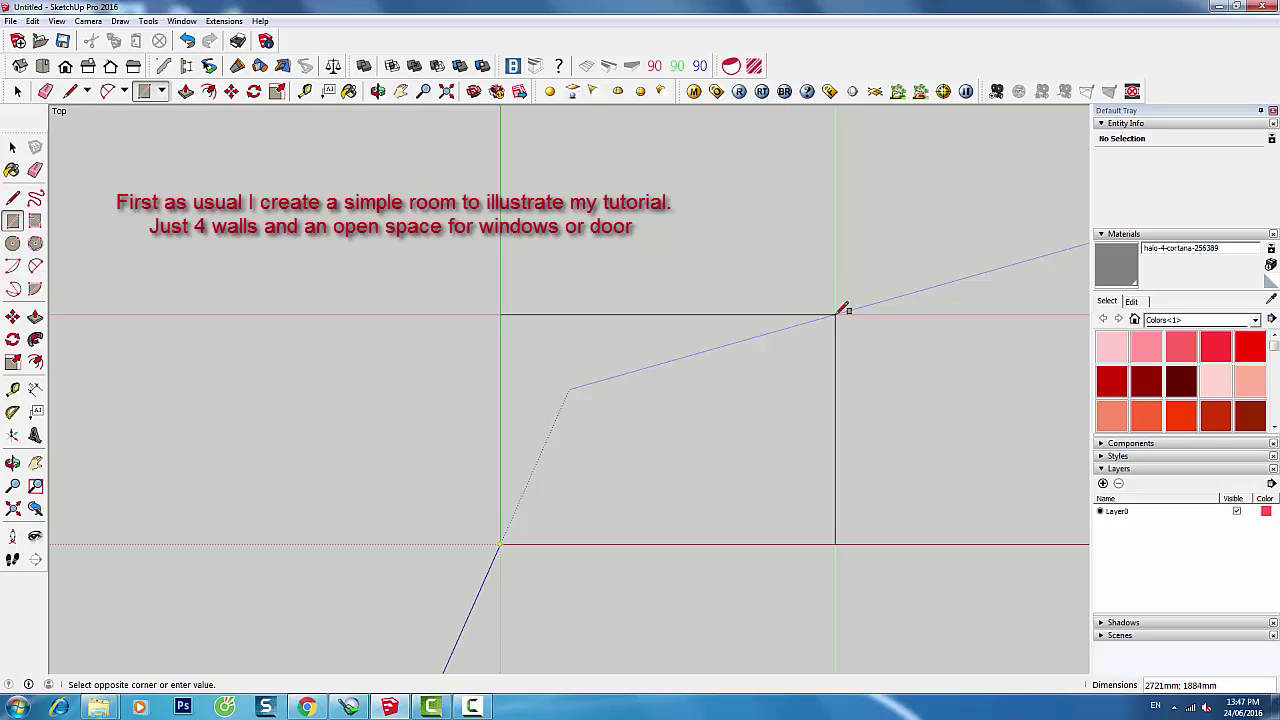
type("35")
type("00;600")
key("Return")
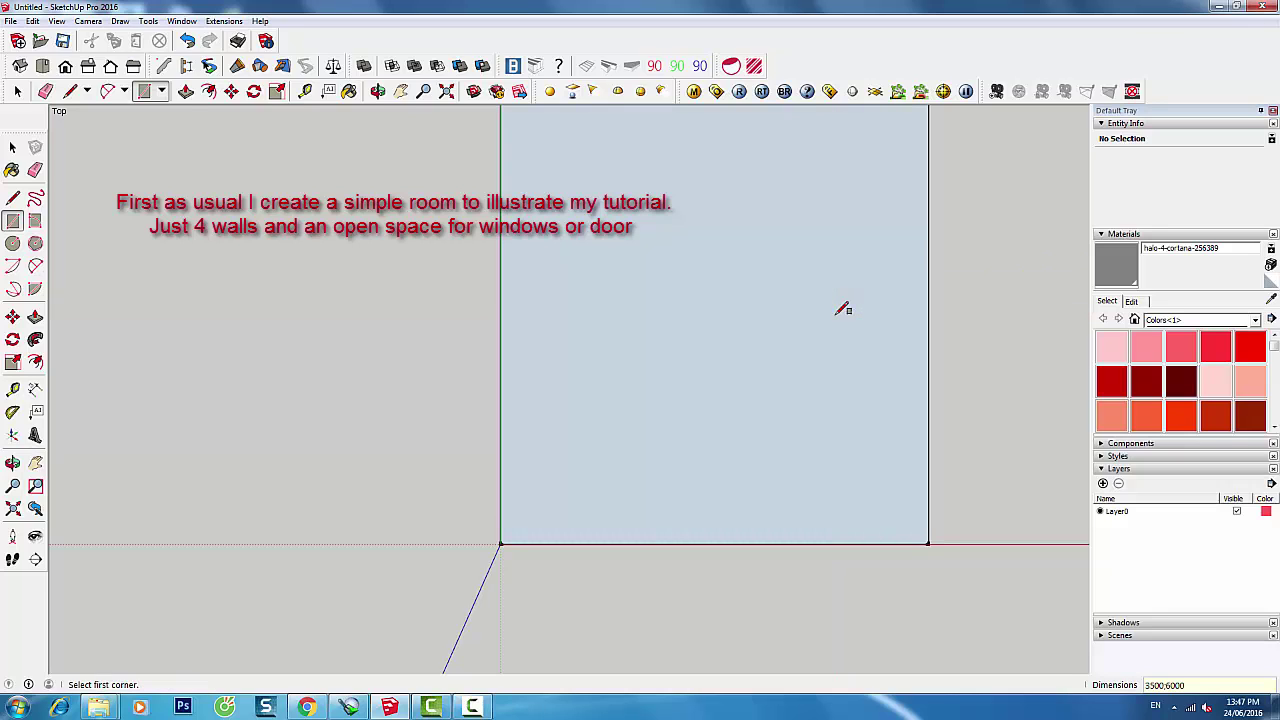
Zoom out to show the whole floor rectangle and select its face
scroll(843, 309, "down", 2)
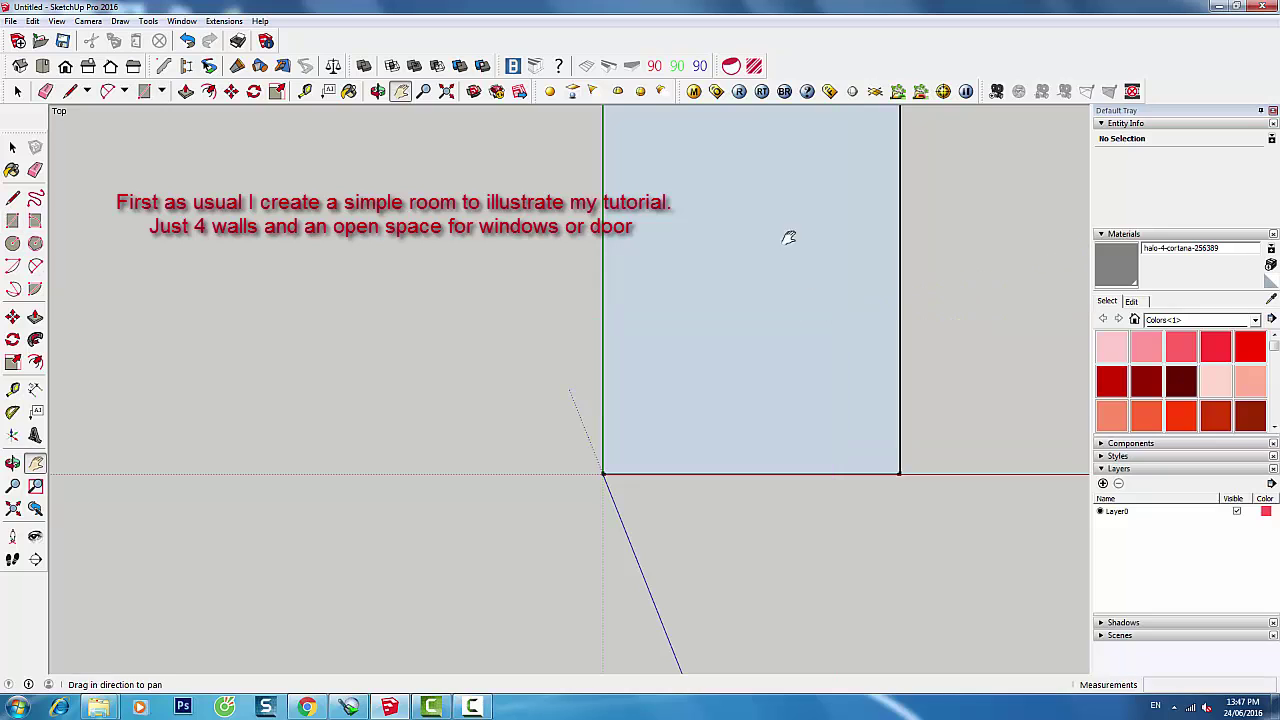
mouse_move(789, 237)
middle_mouse_down("shift")
mouse_move(711, 317)
mouse_move(707, 357)
middle_mouse_up("shift")
scroll(707, 357, "down", 1)
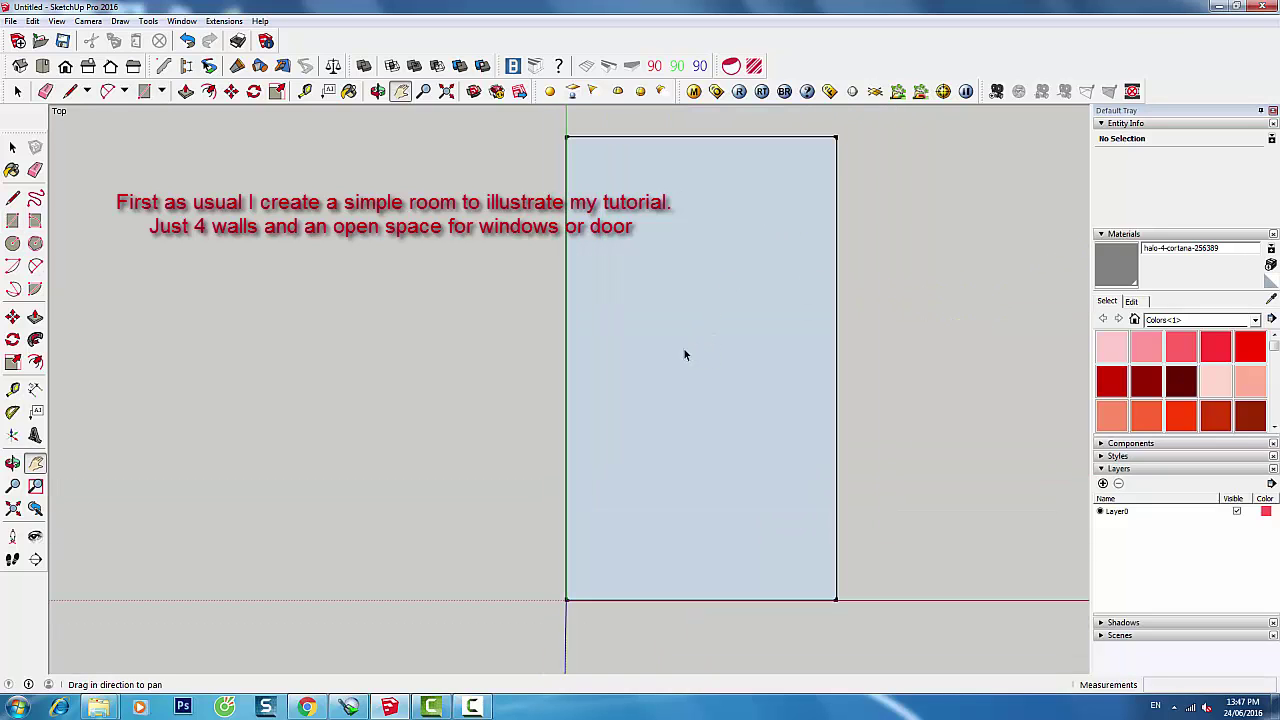
key("space")
left_click(663, 354)
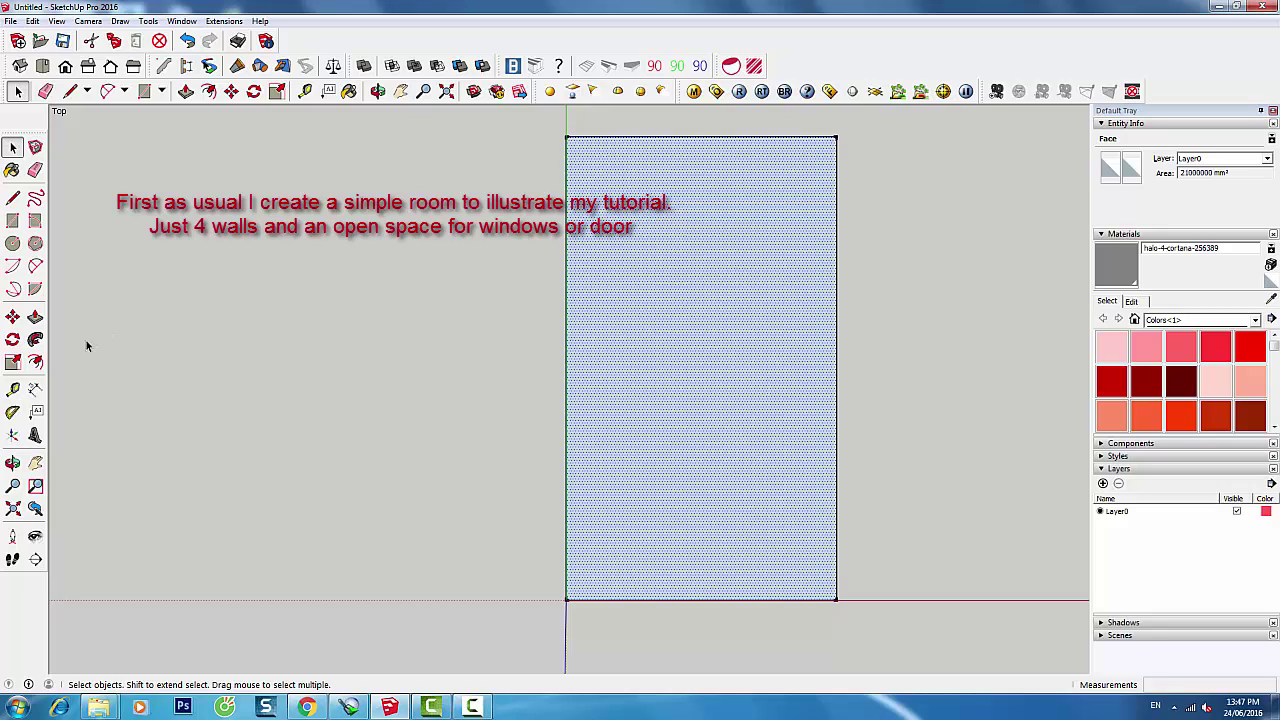
left_click(36, 362)
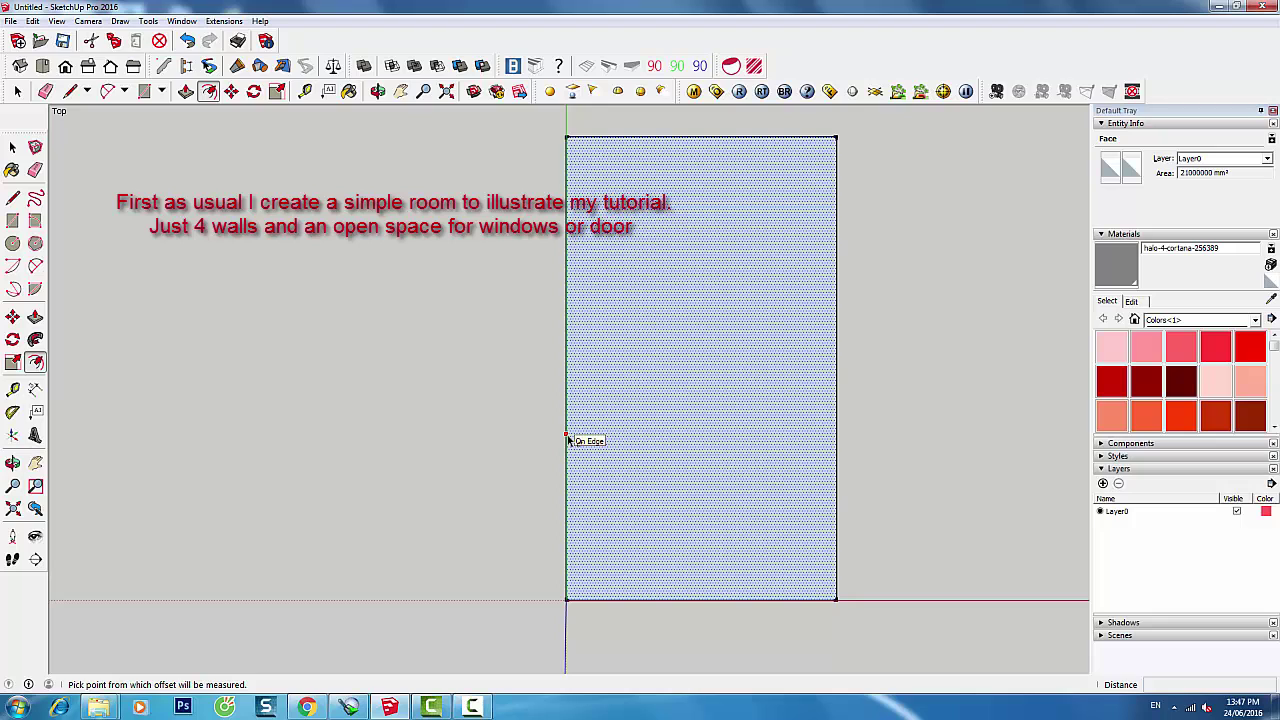
Push/Pull the floor face up into a 200 mm thick slab
left_click(36, 317)
middle_click_drag(583, 400, 571, 366)
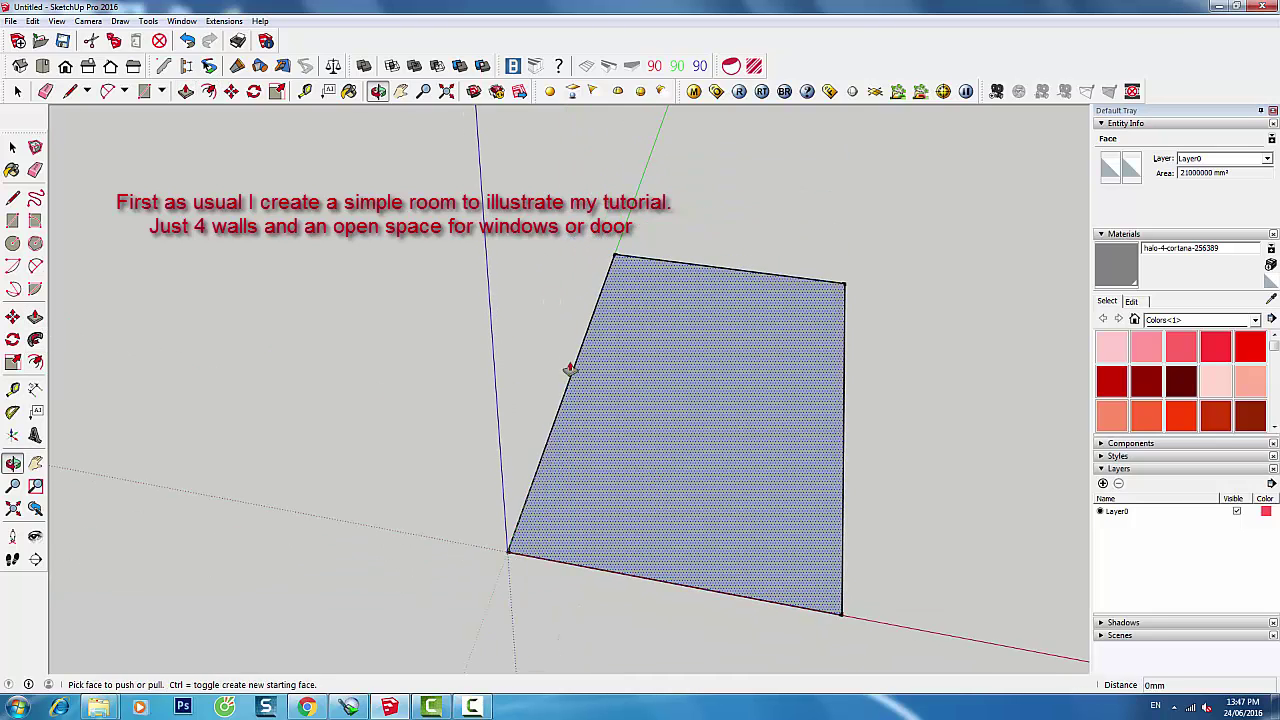
left_click(700, 558)
type("200")
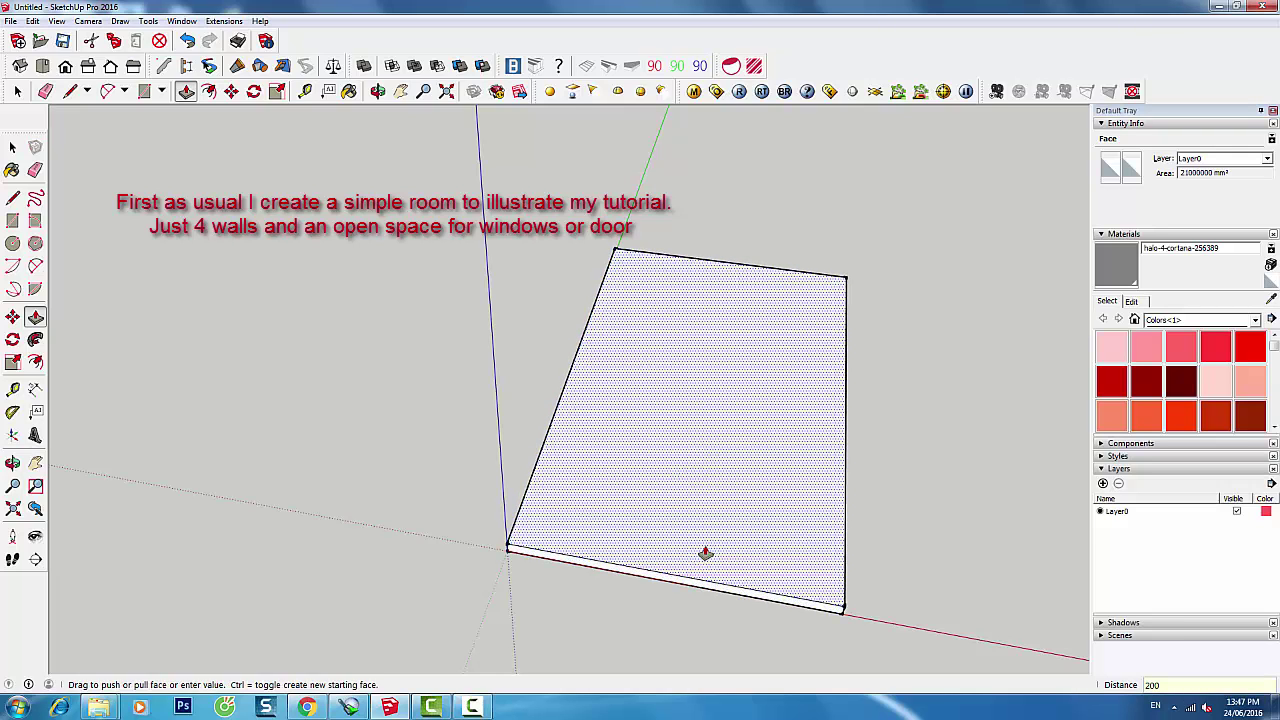
left_click(706, 553)
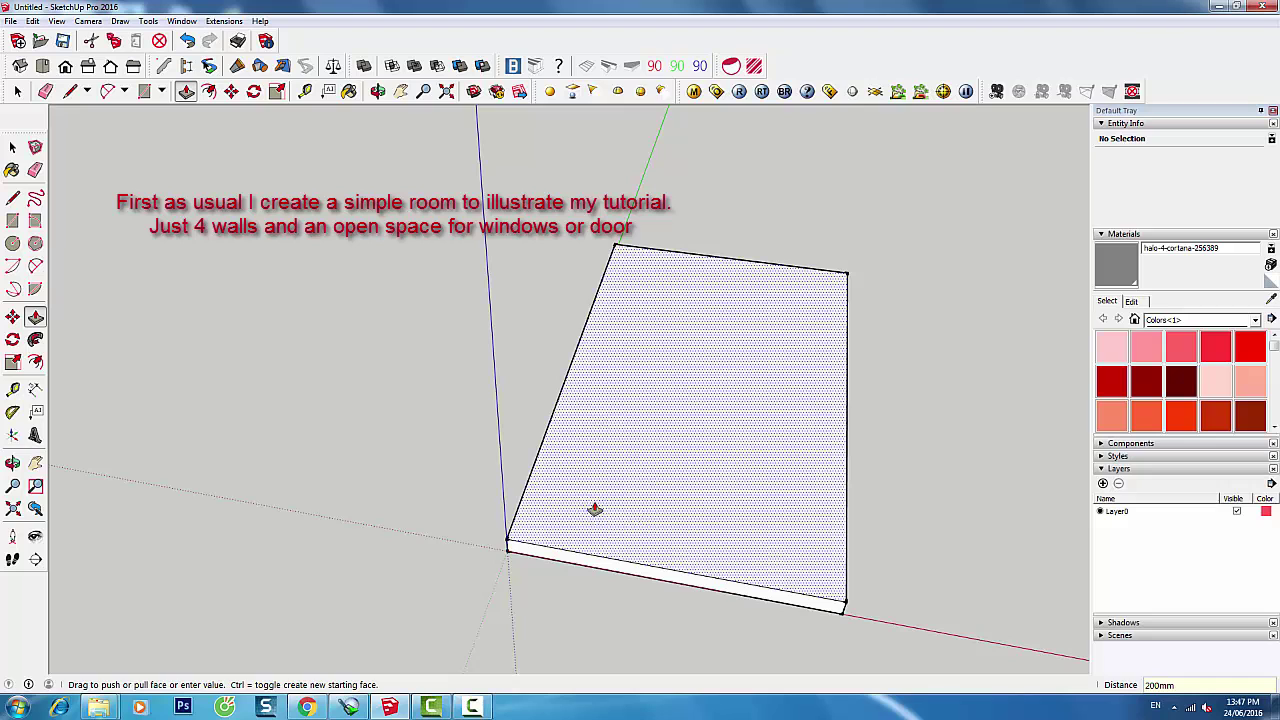
Offset the slab's top face edges 150 mm inward to outline the walls
left_click(613, 484)
key("space")
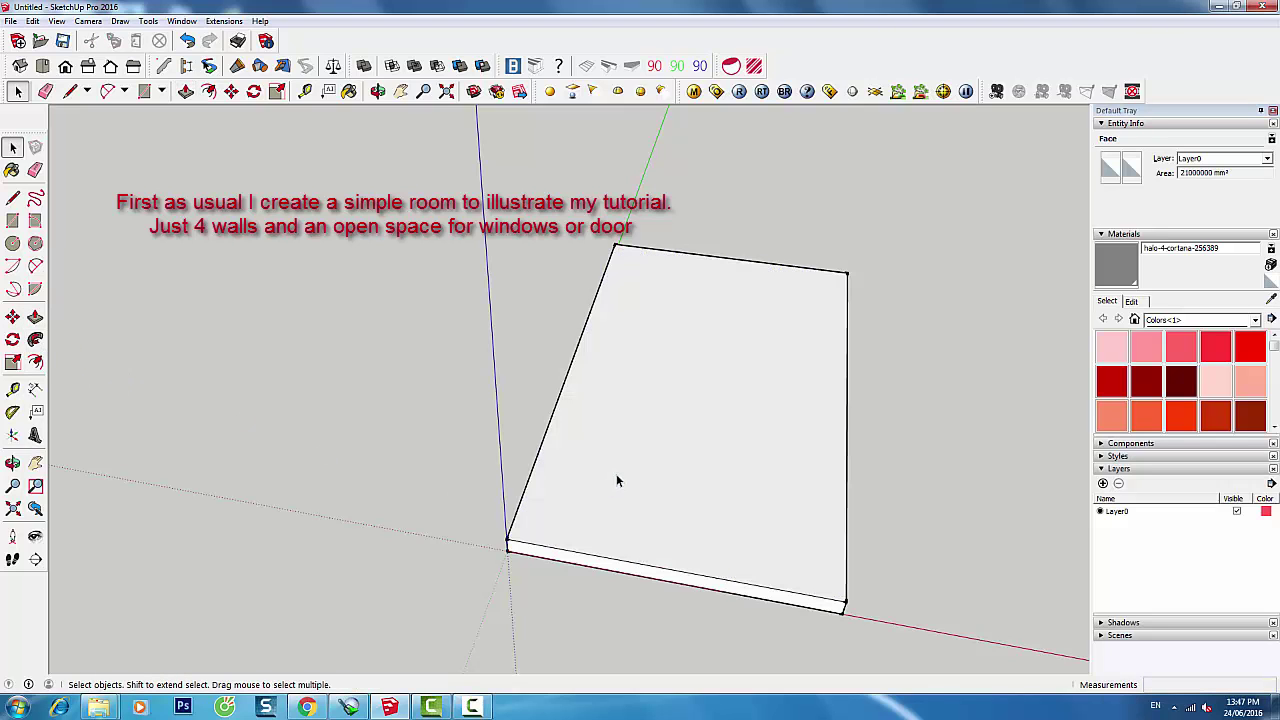
left_click(616, 473)
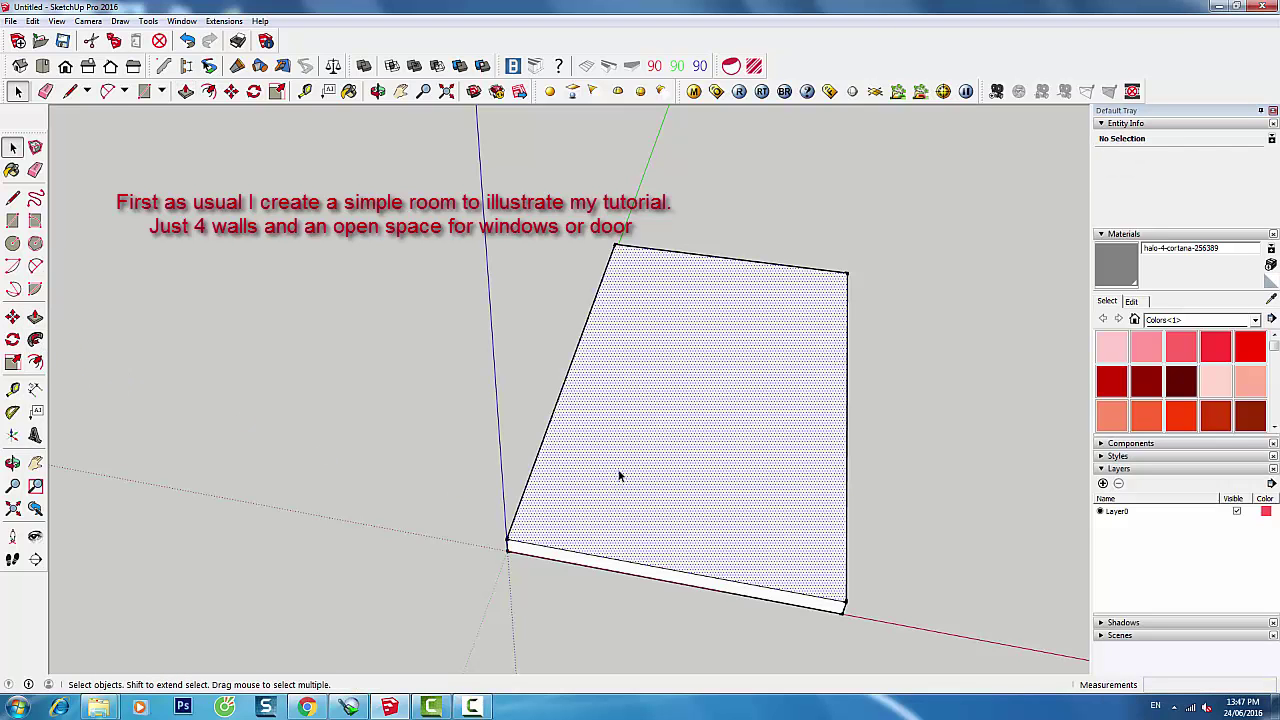
left_click(35, 362)
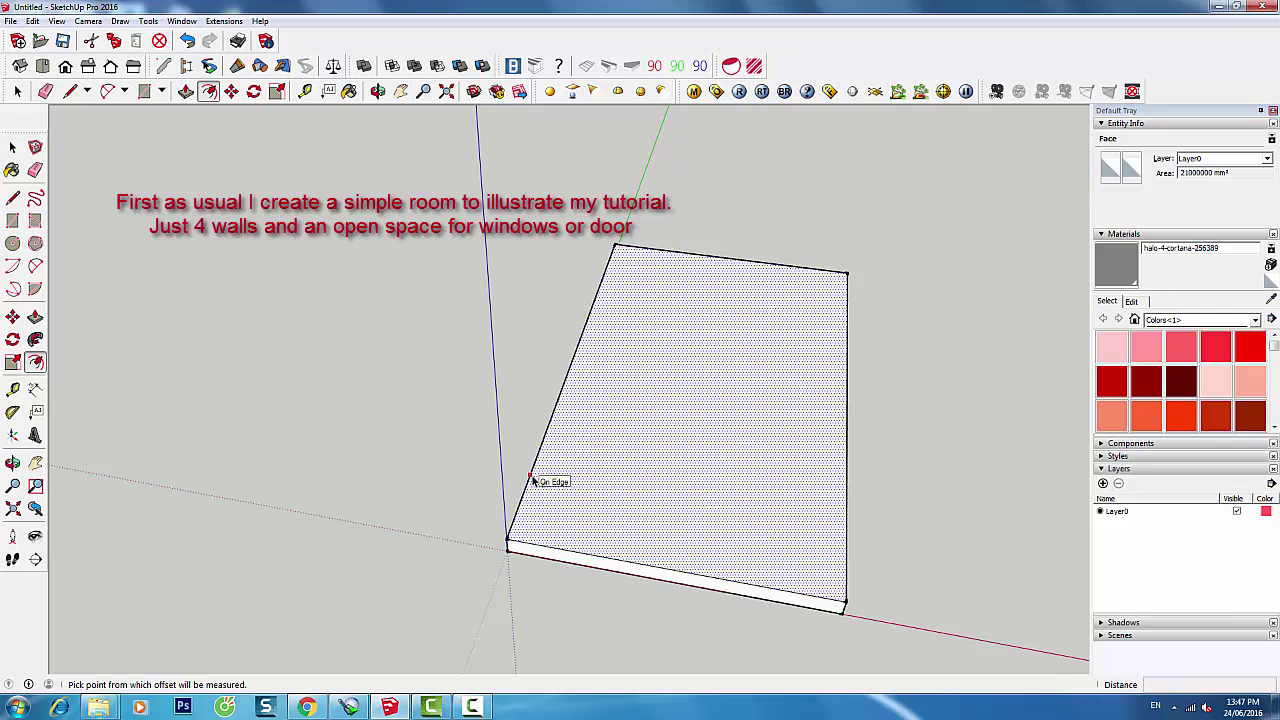
left_click(532, 481)
type("150")
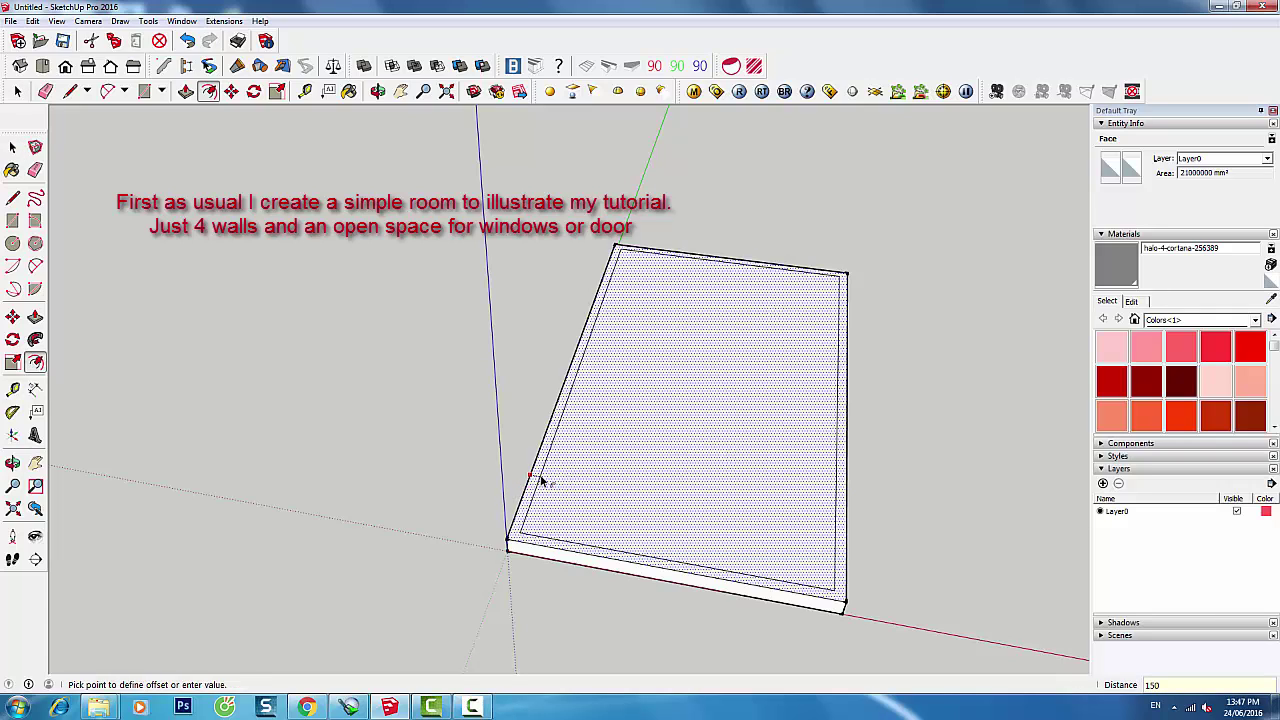
left_click(540, 481)
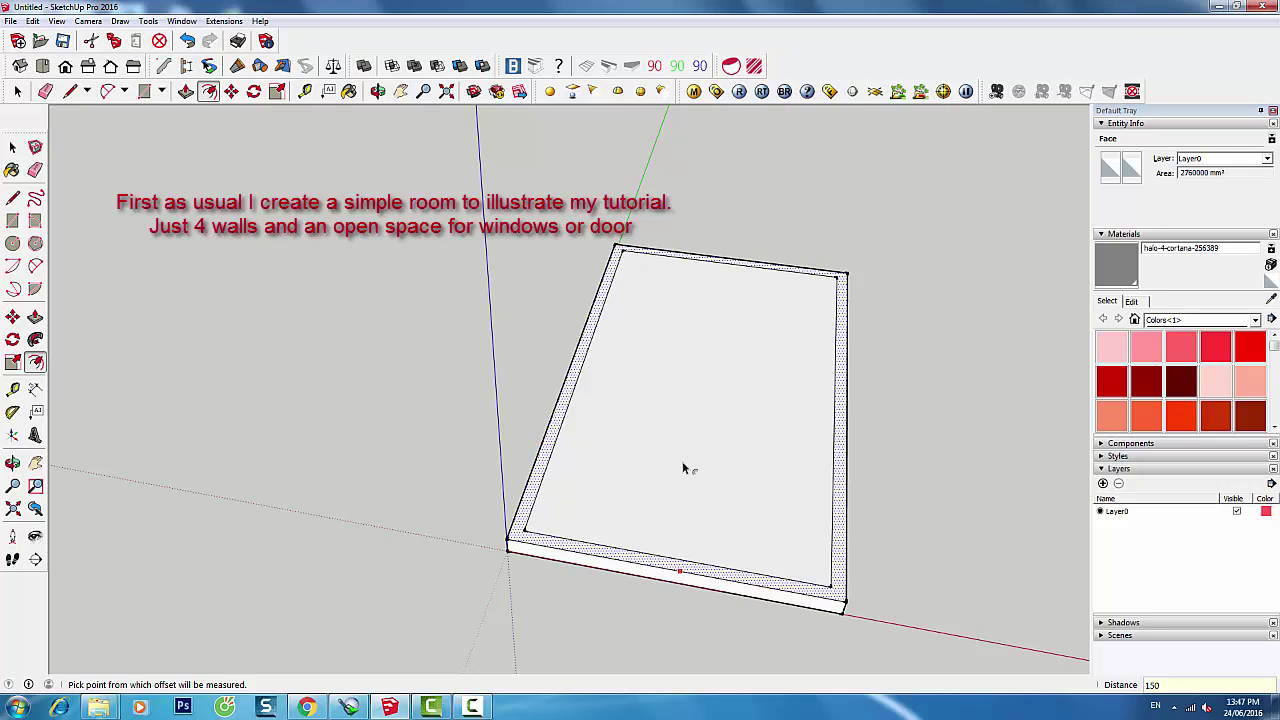
mouse_move(658, 460)
middle_mouse_down()
mouse_move(837, 497)
mouse_move(518, 358)
mouse_move(760, 494)
middle_mouse_up()
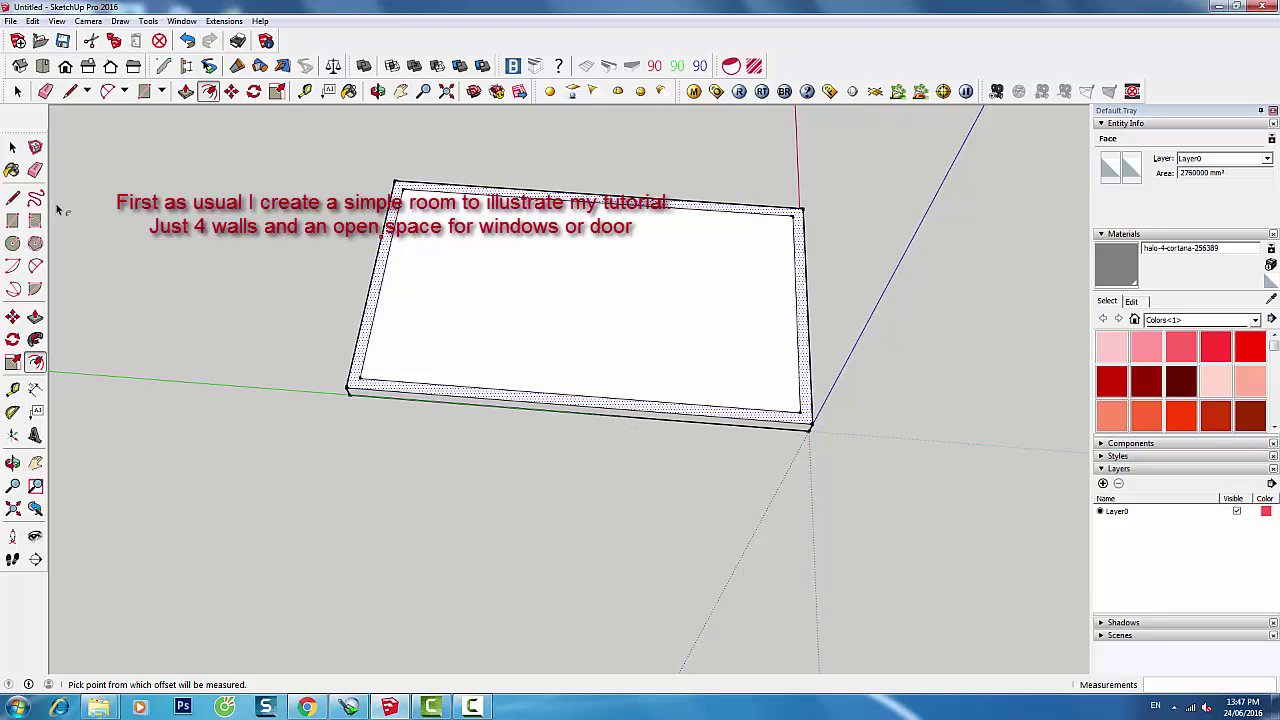
Cut the wall band with a thin strip on the left border and 150 mm cross lines on the right and front
left_click(12, 220)
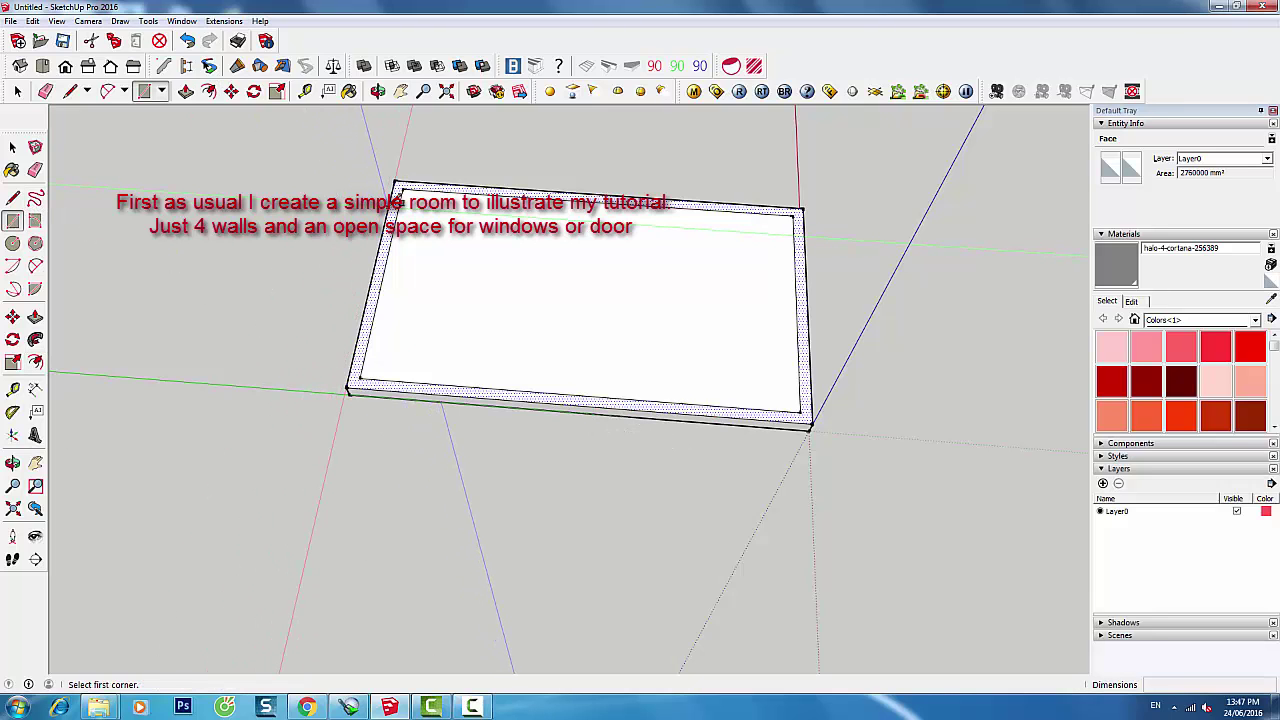
left_click(396, 186)
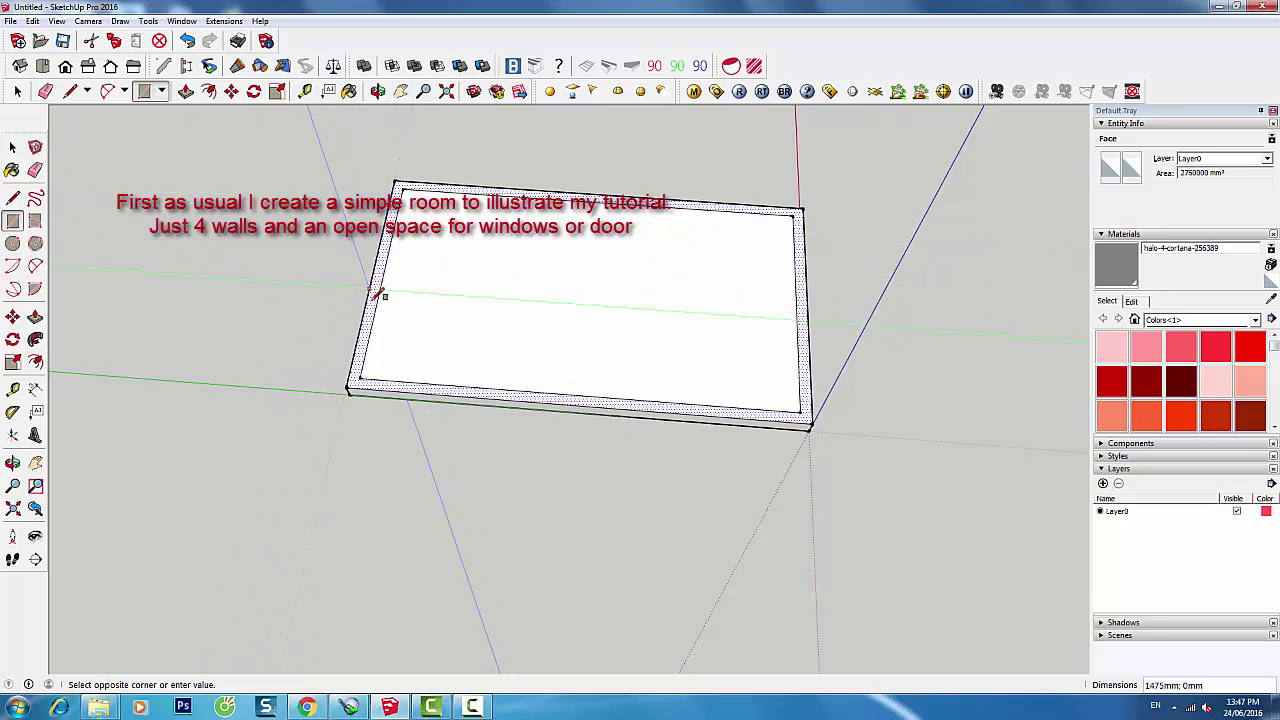
left_click(363, 360)
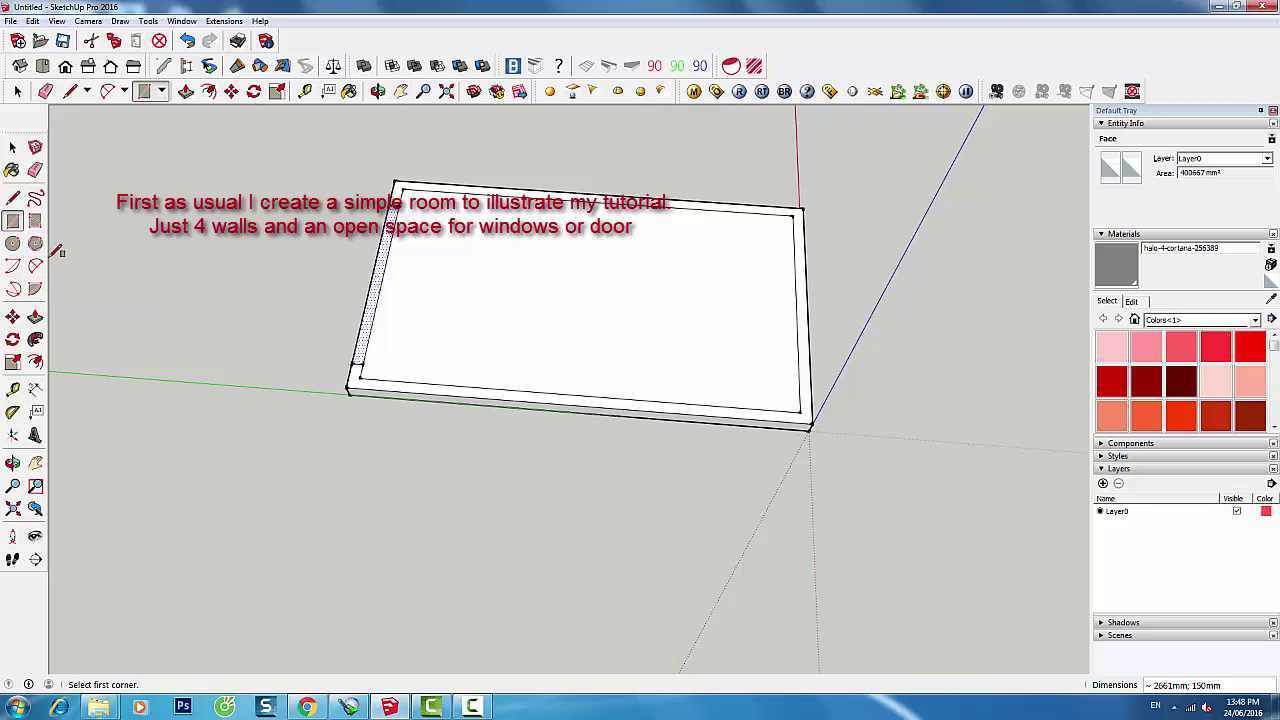
left_click(12, 197)
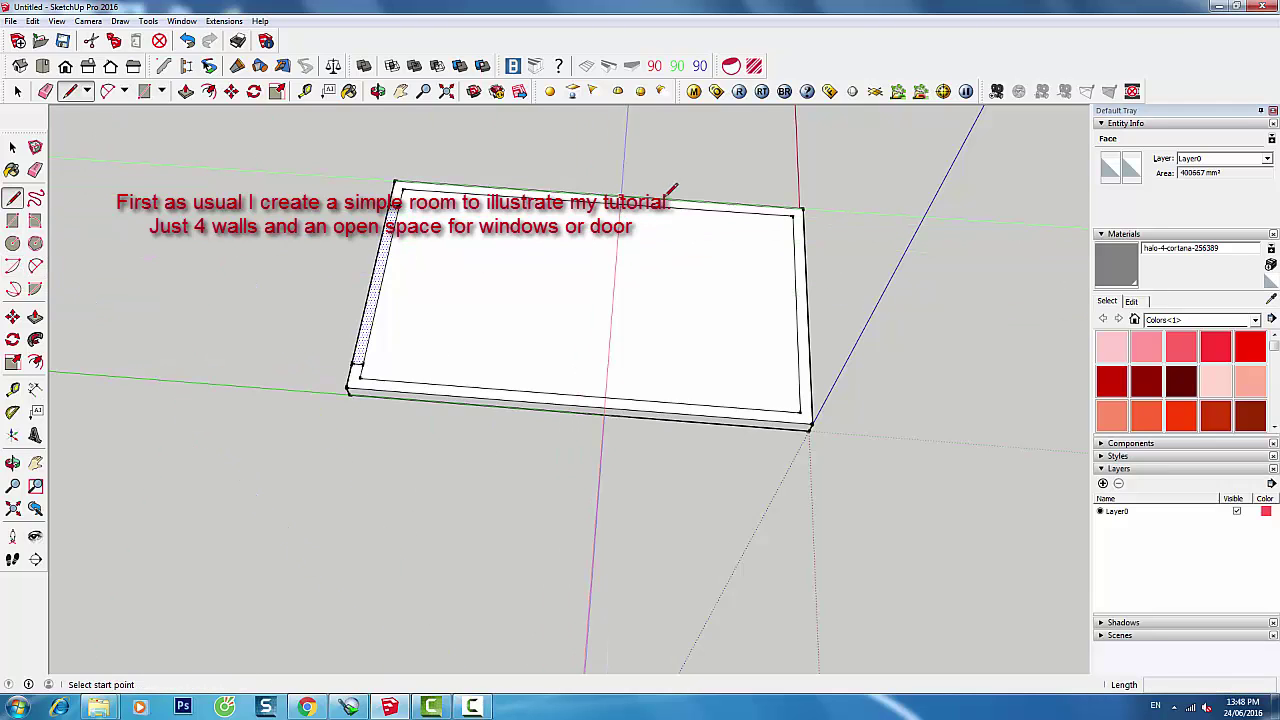
left_click(806, 305)
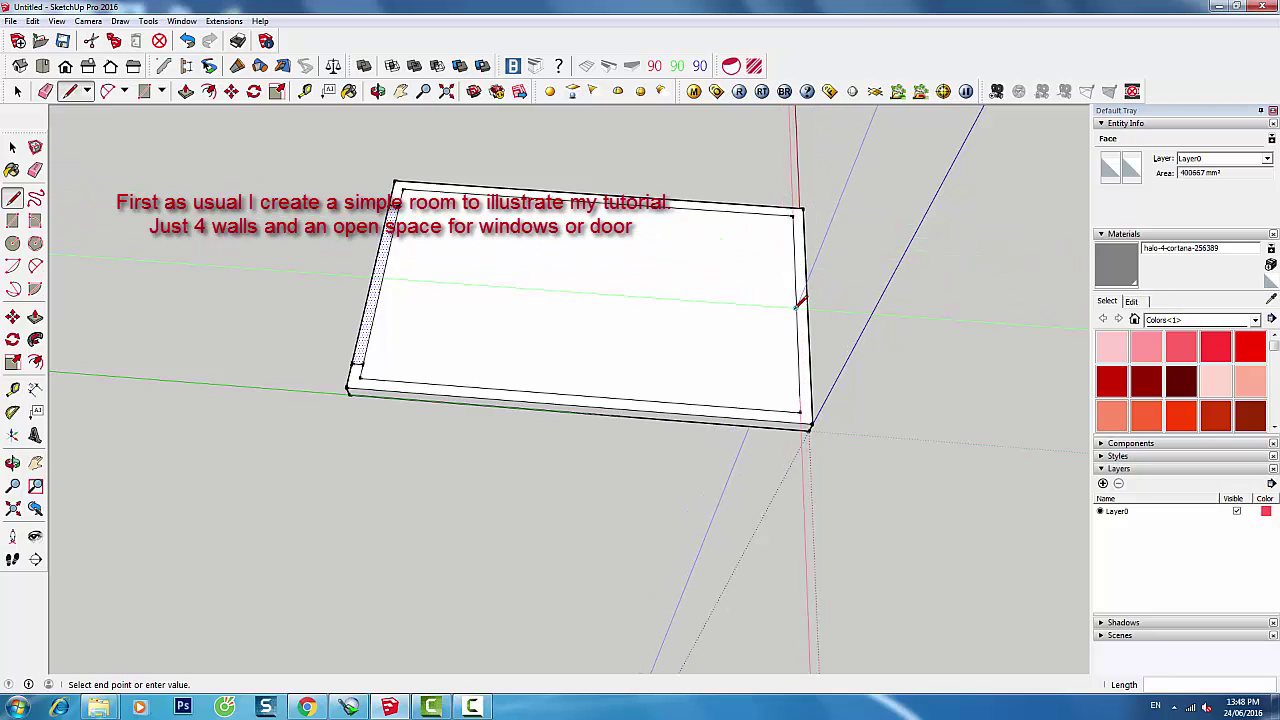
left_click(798, 308)
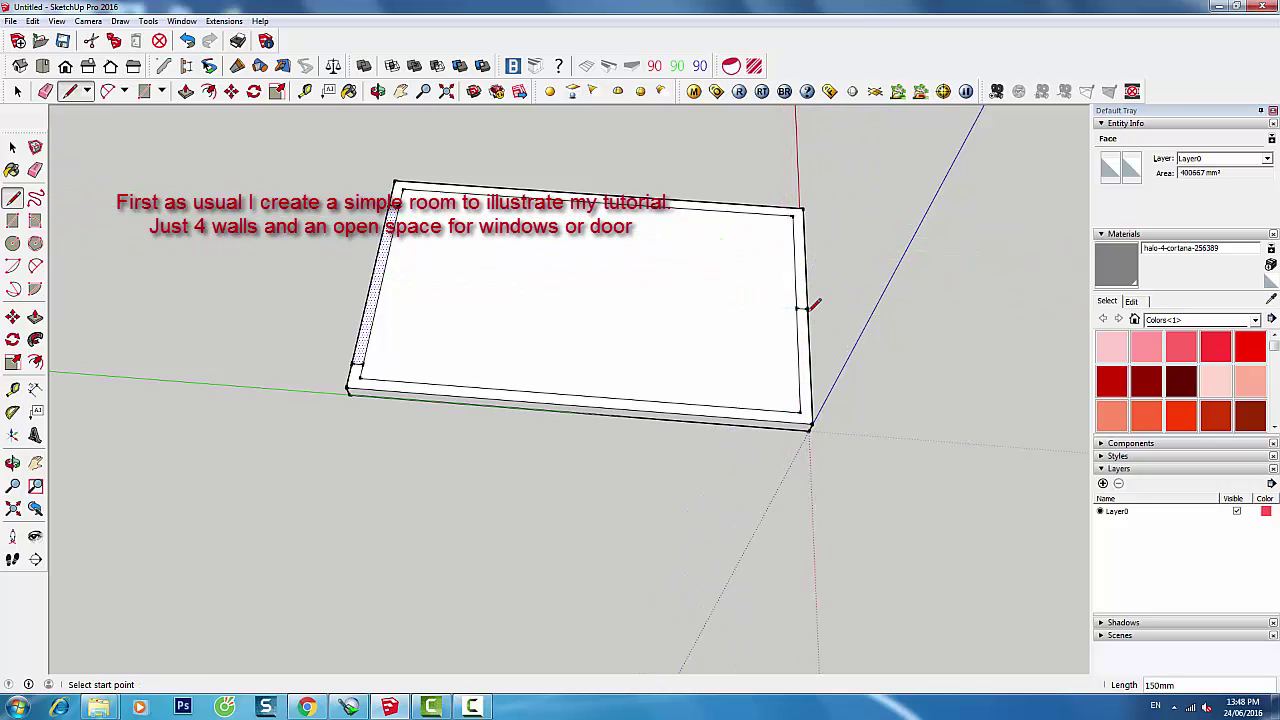
left_click(638, 398)
left_click(639, 408)
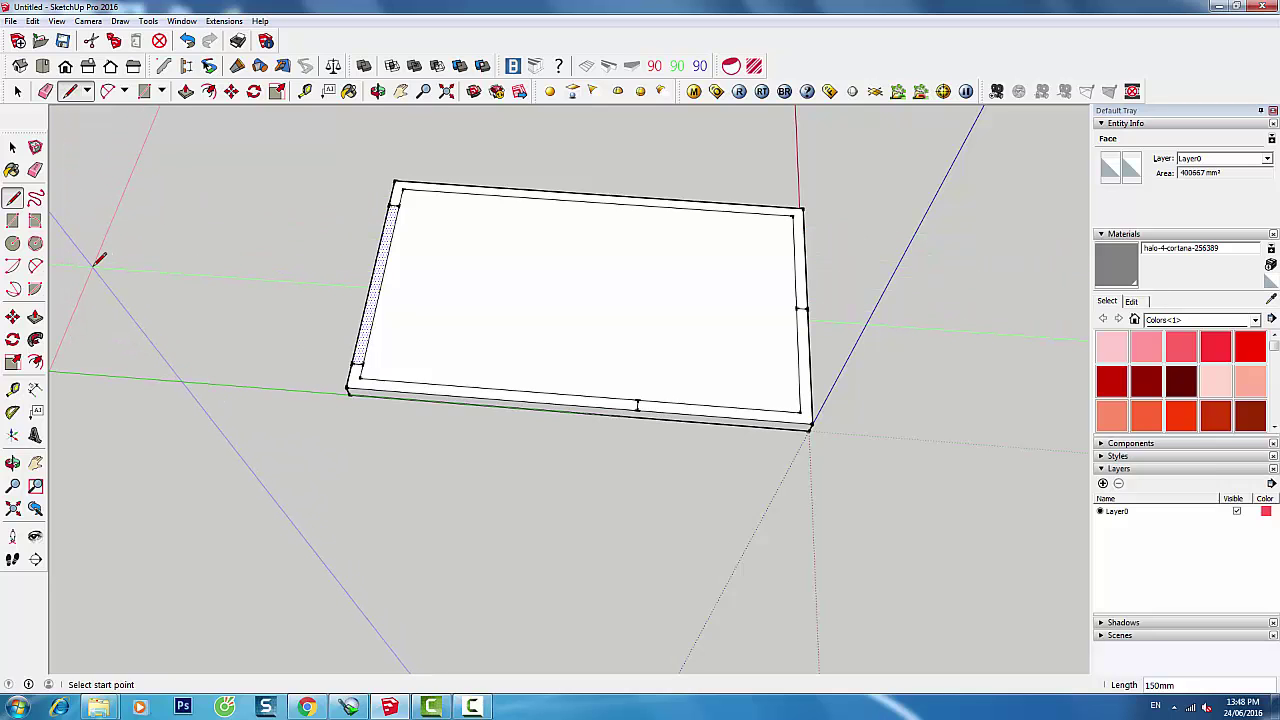
left_click(35, 316)
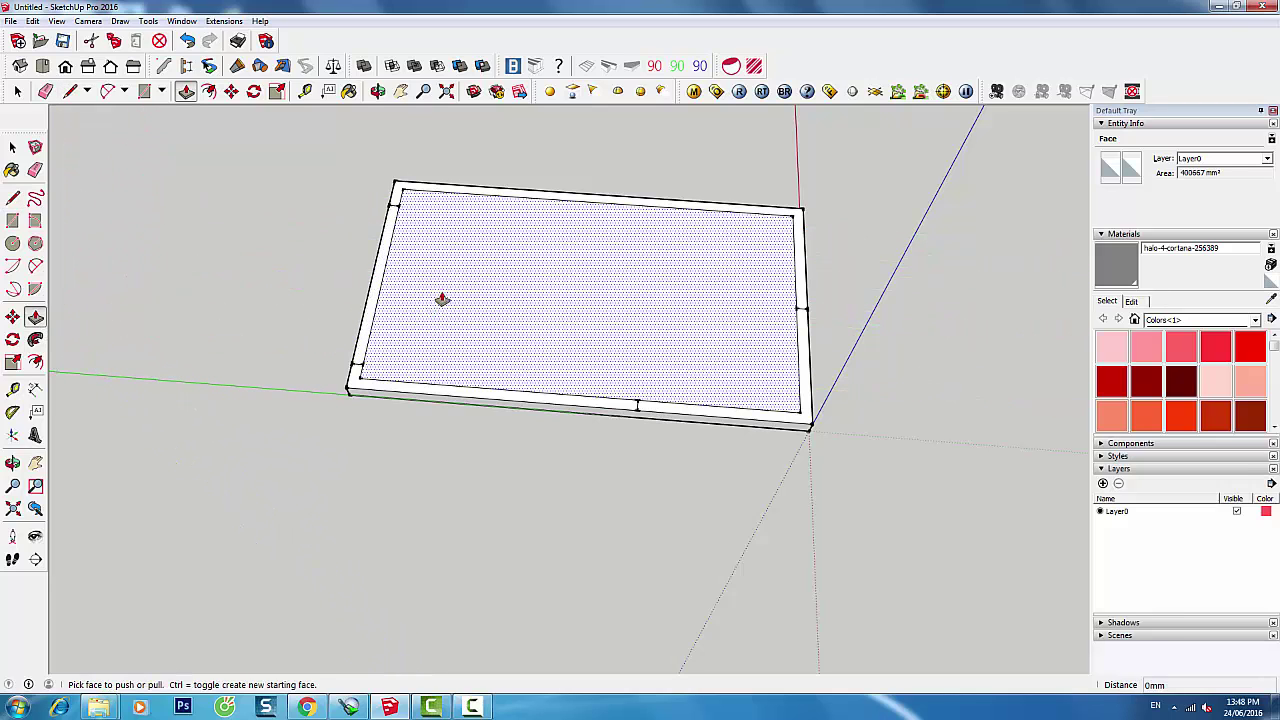
Push the back, side and front wall band segments up to 2600 mm high walls
left_click(395, 200)
type("2600")
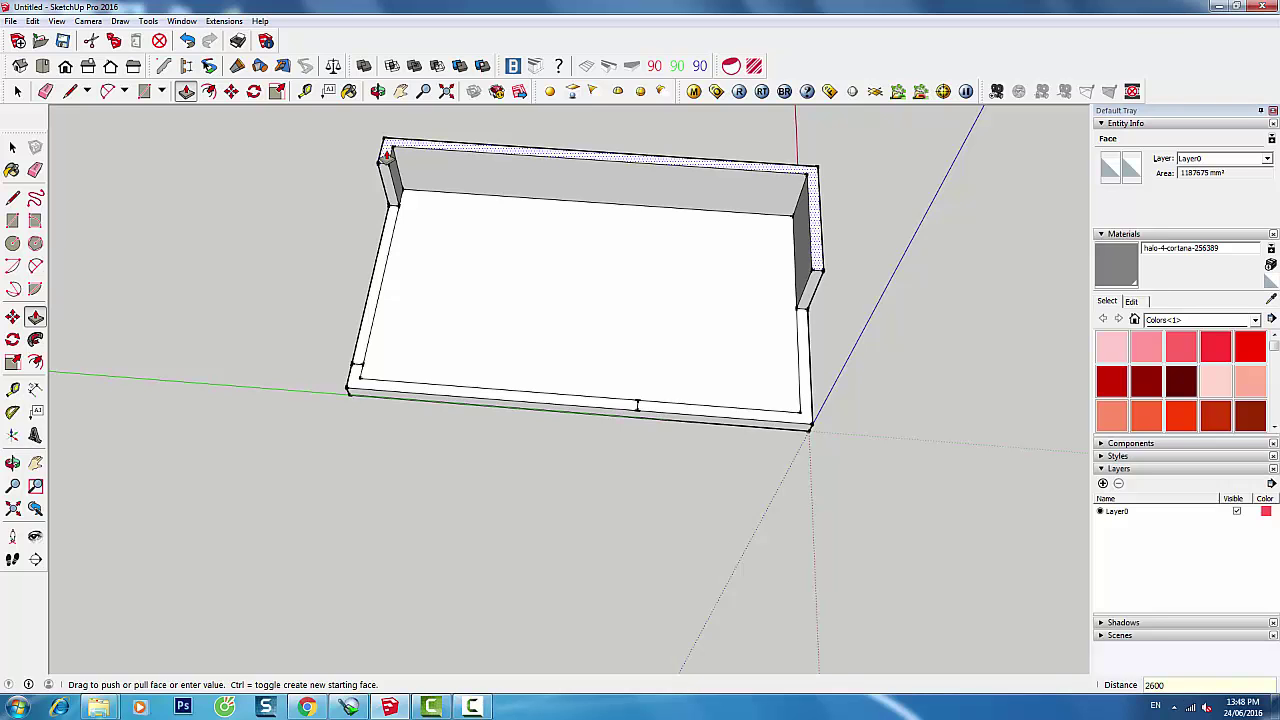
key("Return")
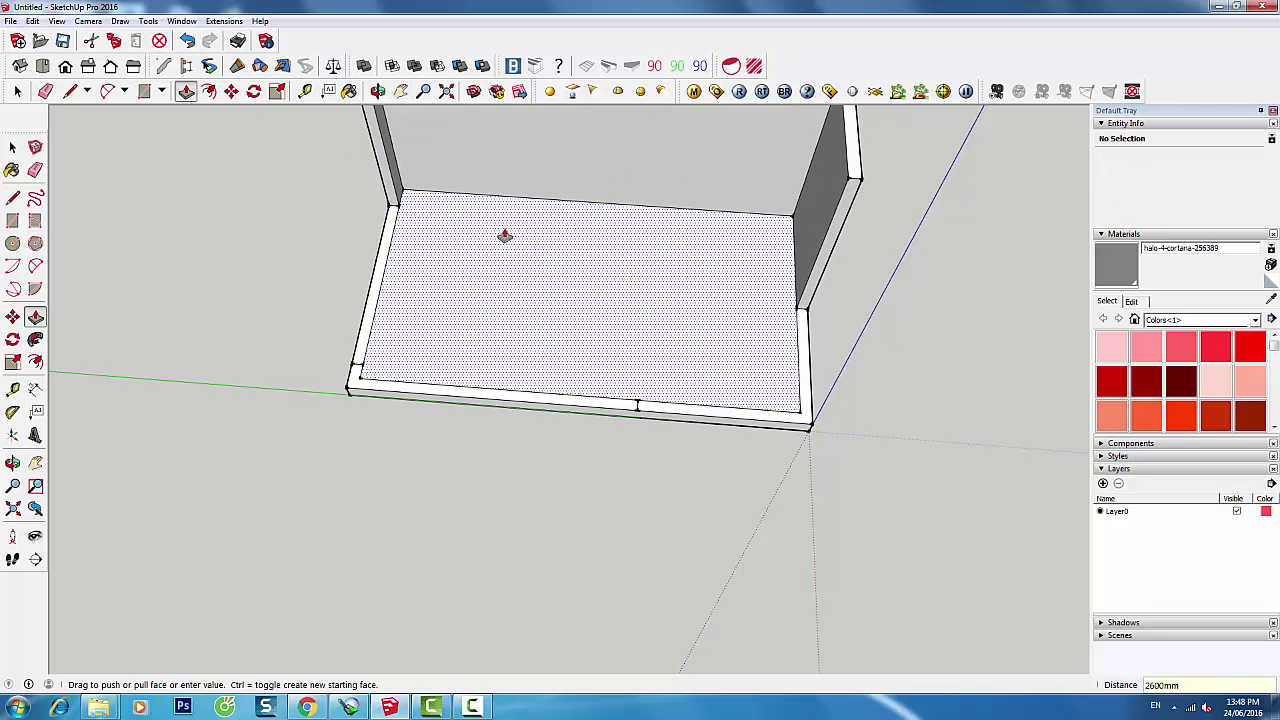
mouse_move(529, 237)
middle_mouse_down("shift")
mouse_move(540, 443)
mouse_move(491, 320)
mouse_move(491, 237)
middle_mouse_up("shift")
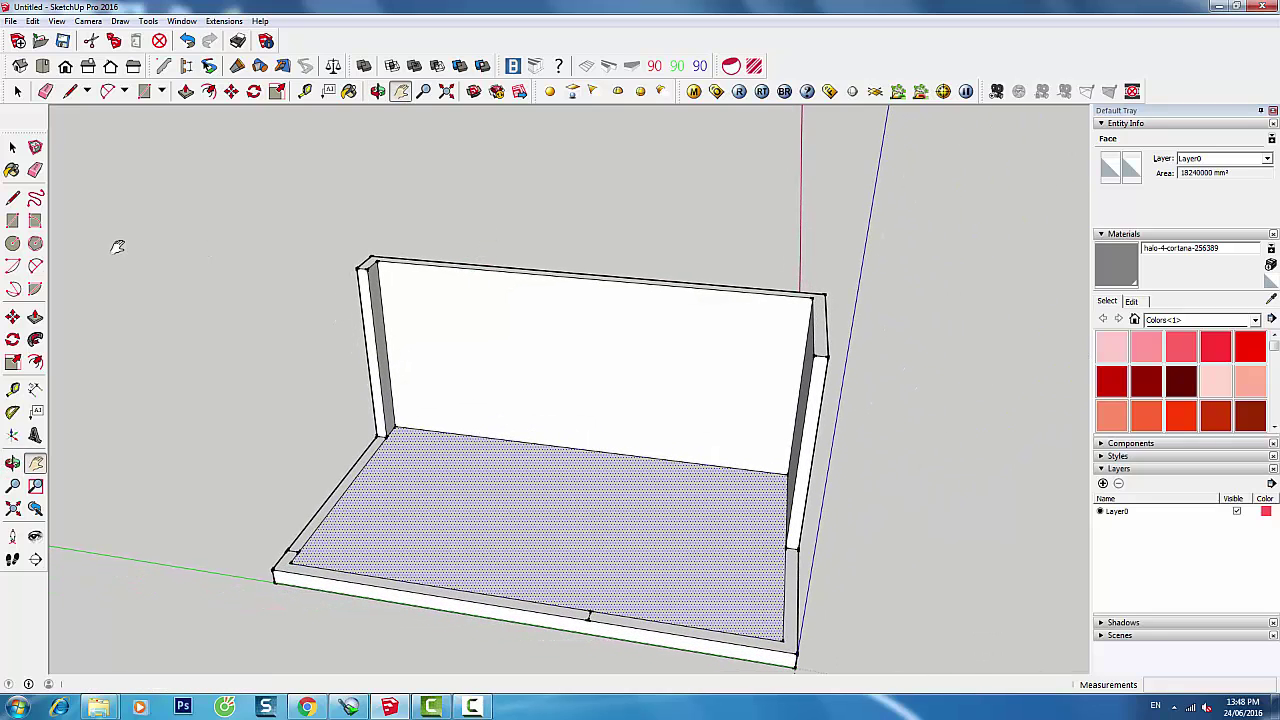
left_click(35, 316)
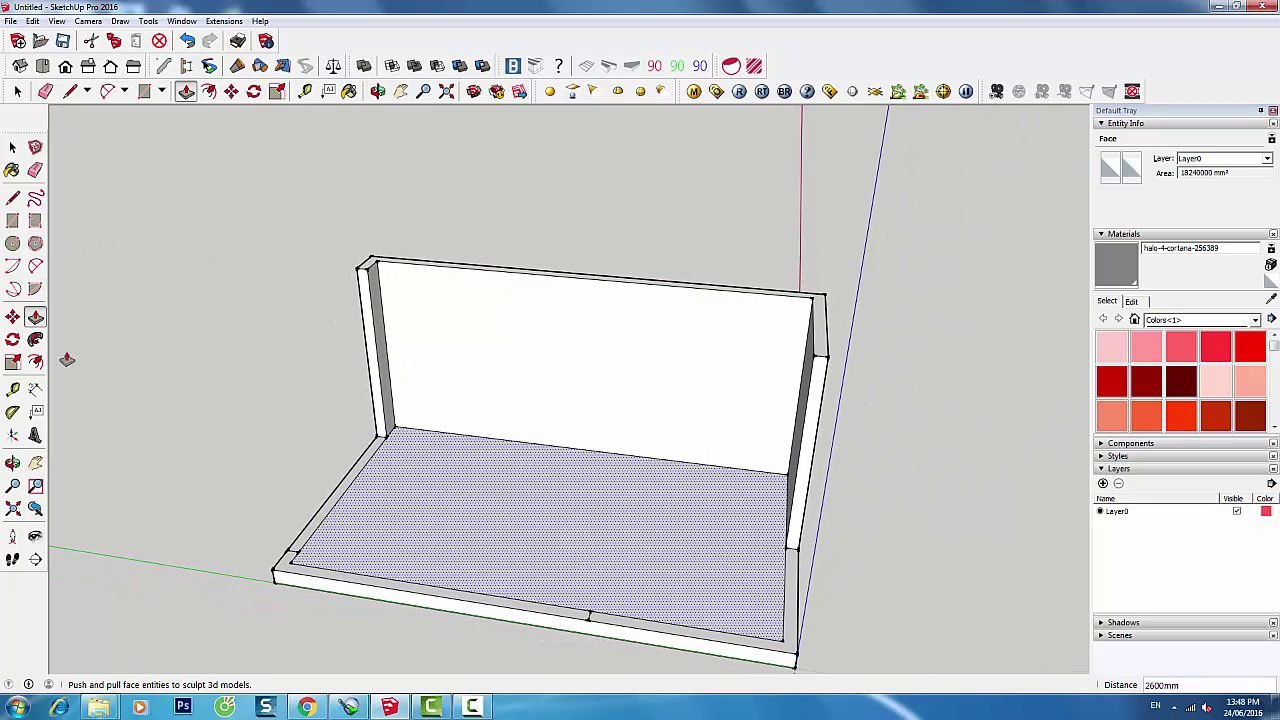
double_click(272, 577)
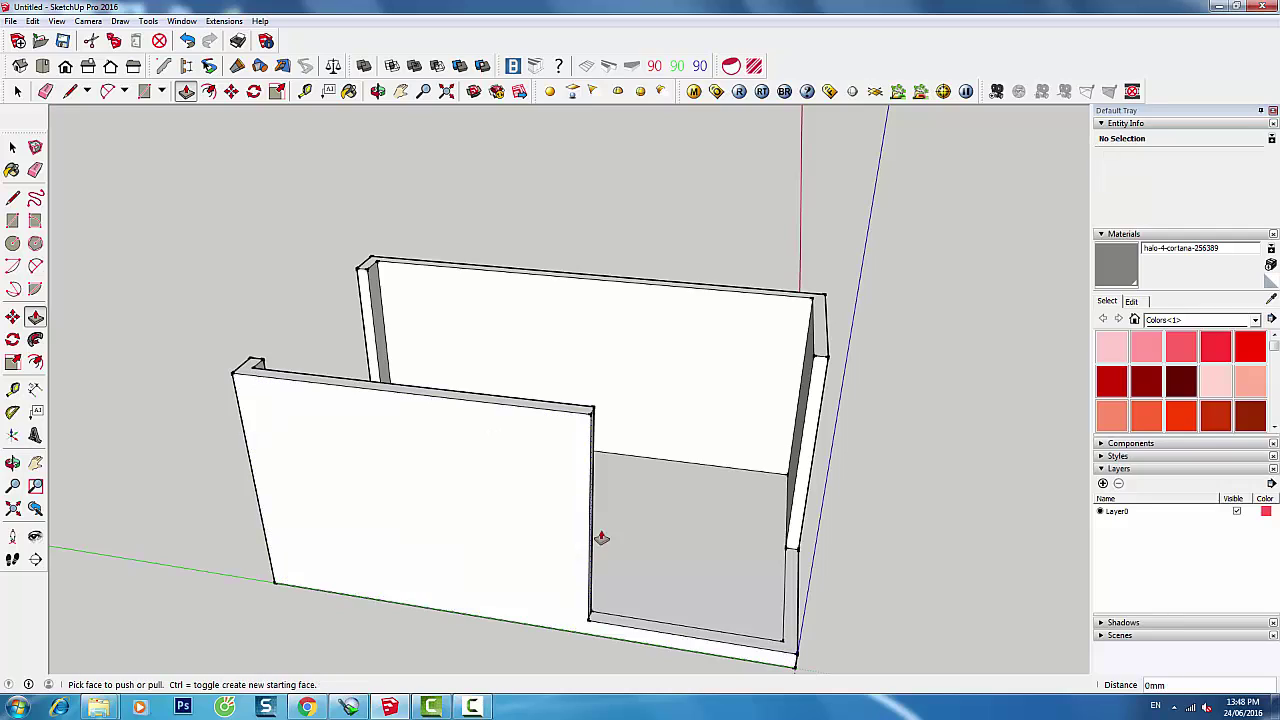
mouse_move(601, 538)
middle_mouse_down()
mouse_move(360, 531)
mouse_move(226, 506)
mouse_move(369, 494)
mouse_move(333, 521)
mouse_move(120, 531)
middle_mouse_up()
mouse_move(503, 451)
middle_mouse_down()
mouse_move(220, 531)
mouse_move(612, 358)
mouse_move(503, 494)
mouse_move(523, 297)
middle_mouse_up()
scroll(523, 297, "up", 3)
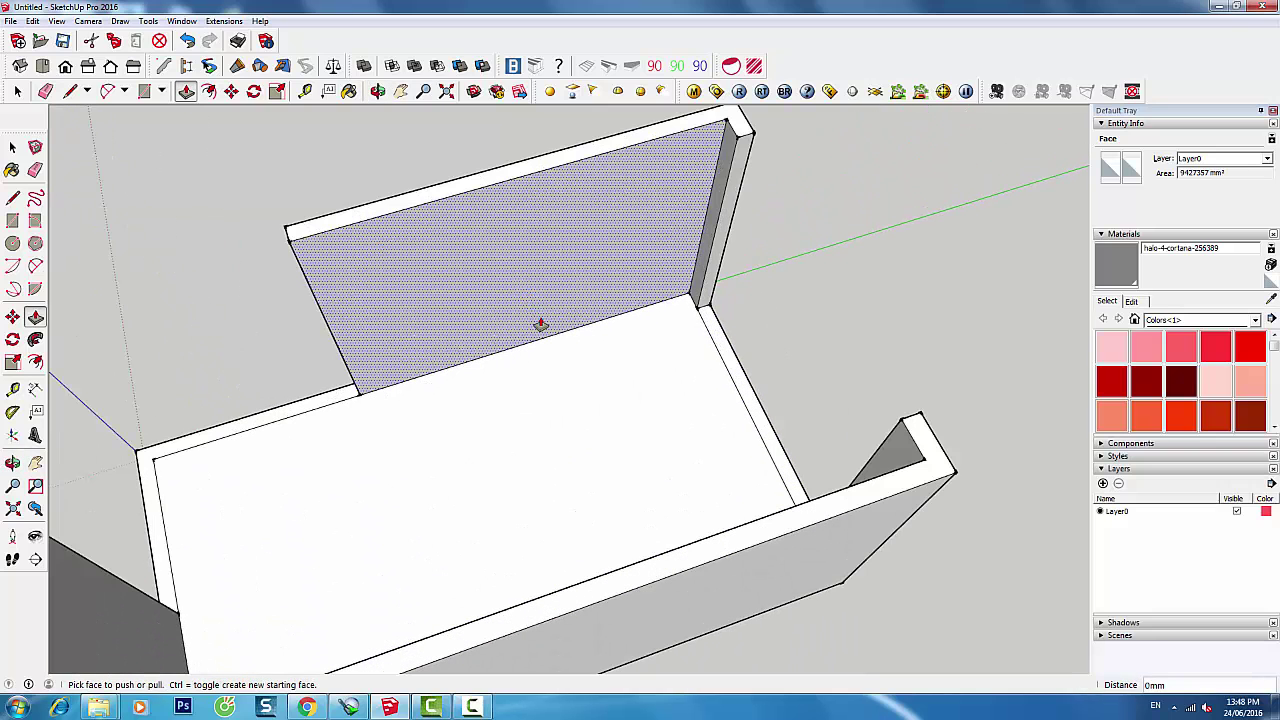
Place a Tape Measure guide 850 mm above the back wall's bottom edge
key("t")
left_click(544, 336)
type("850")
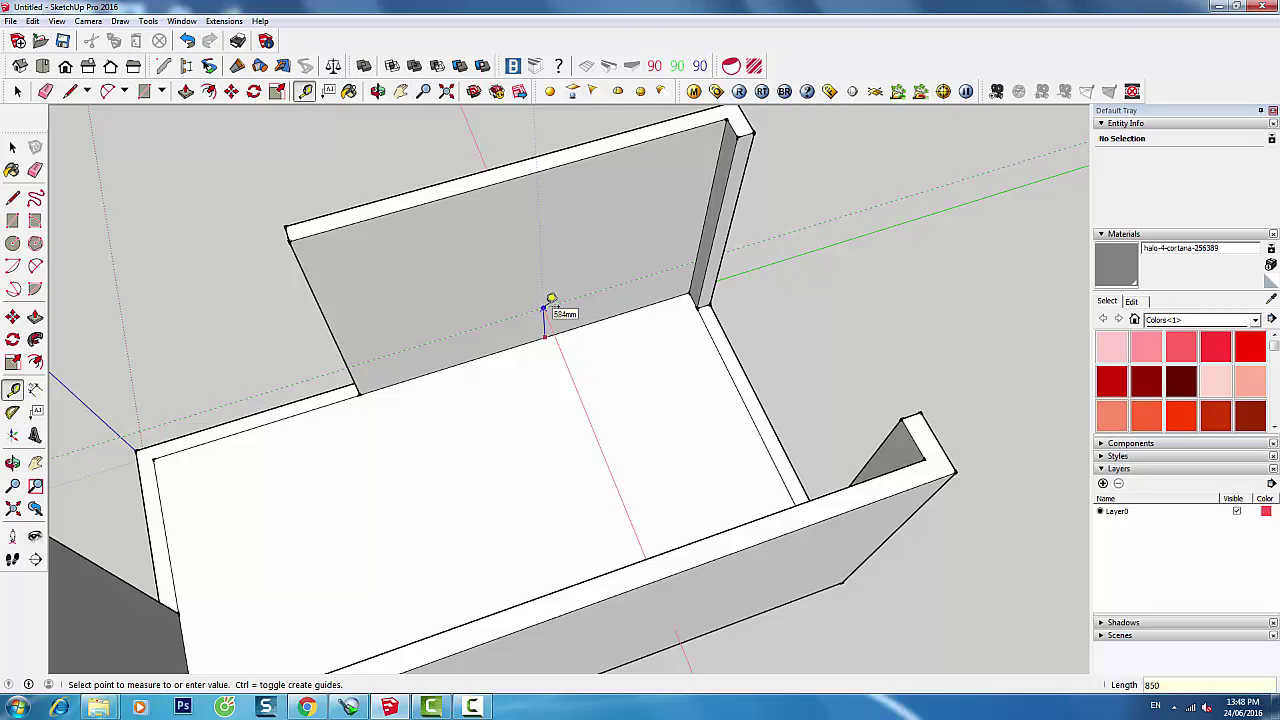
left_click(546, 303)
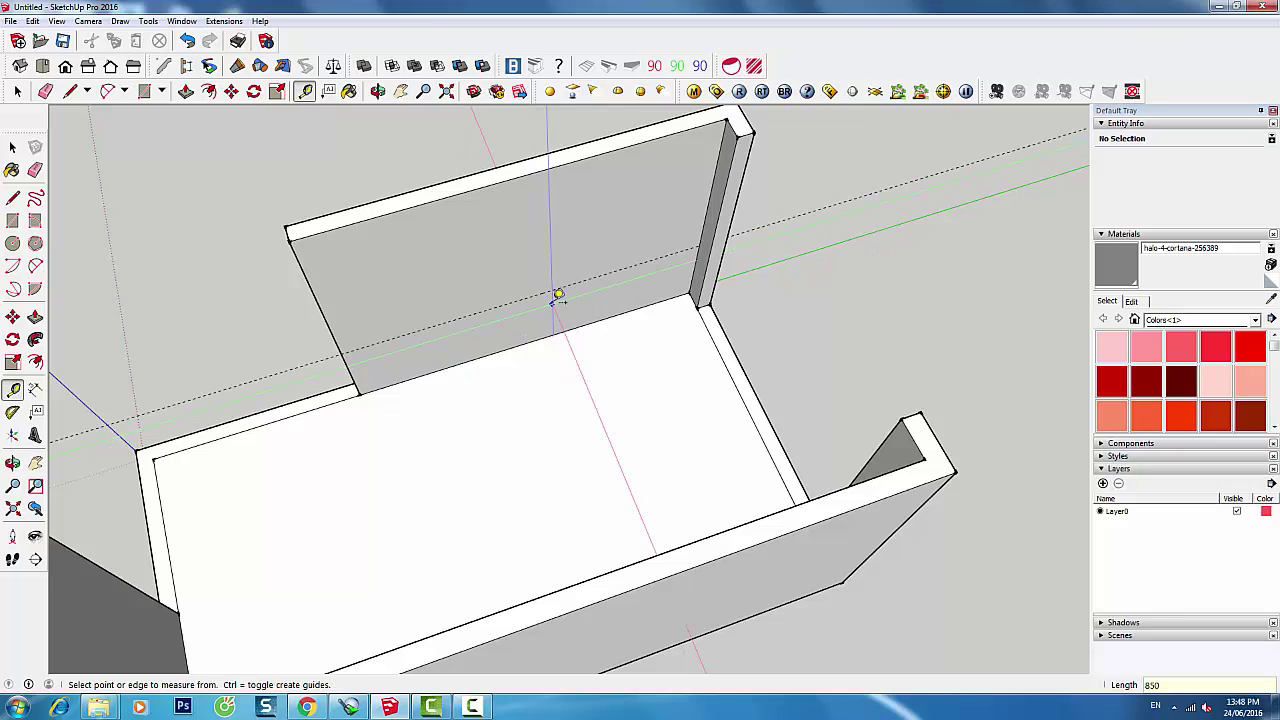
Draw a rectangle on the back wall above the 850 mm guide
key("r")
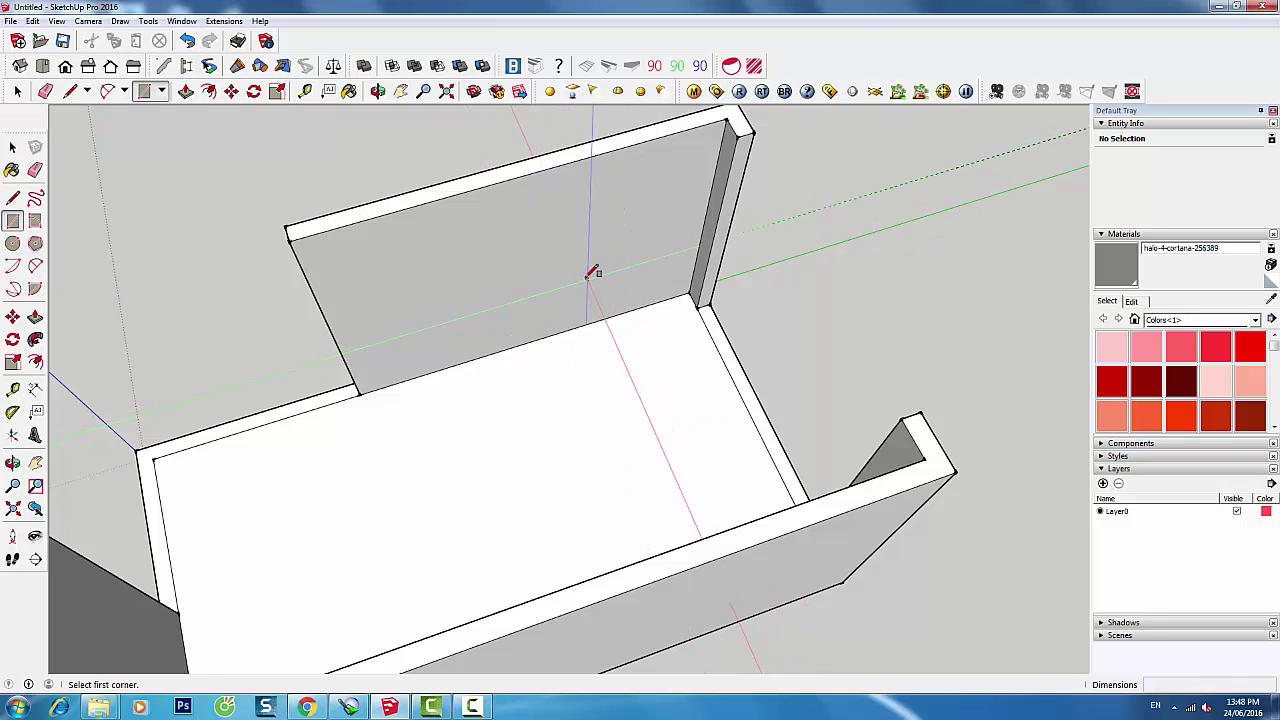
left_click(587, 279)
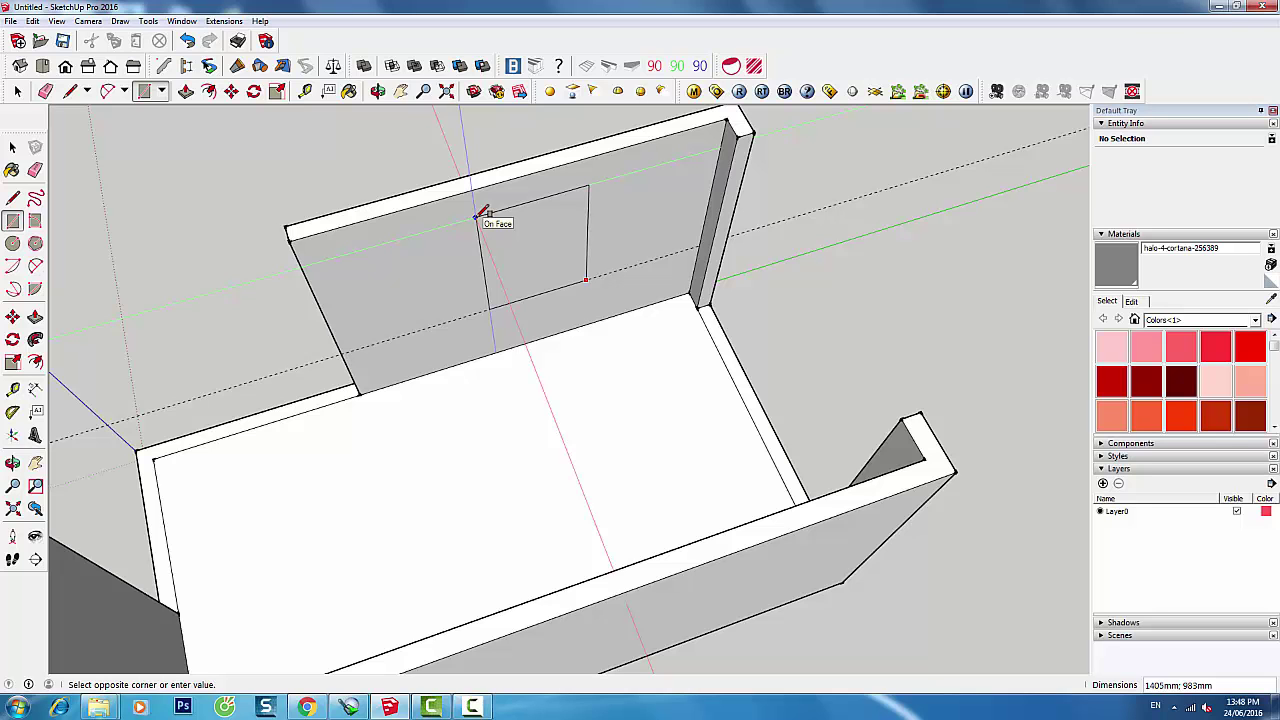
left_click(476, 217)
mouse_move(471, 351)
middle_mouse_down()
mouse_move(640, 425)
mouse_move(880, 403)
mouse_move(775, 393)
mouse_move(857, 394)
mouse_move(826, 431)
mouse_move(866, 486)
mouse_move(885, 485)
middle_mouse_up()
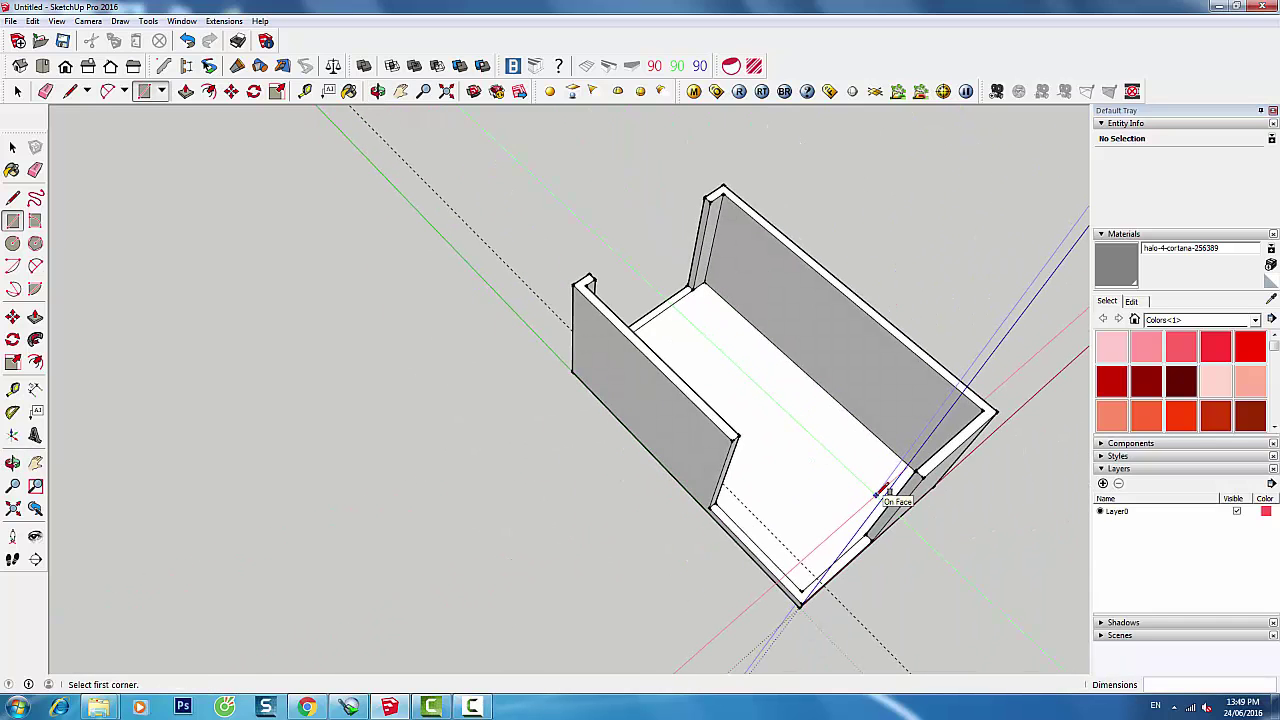
Draw a 150 mm line at the front corner and push that strip up 2600 mm
key("l")
left_click(817, 584)
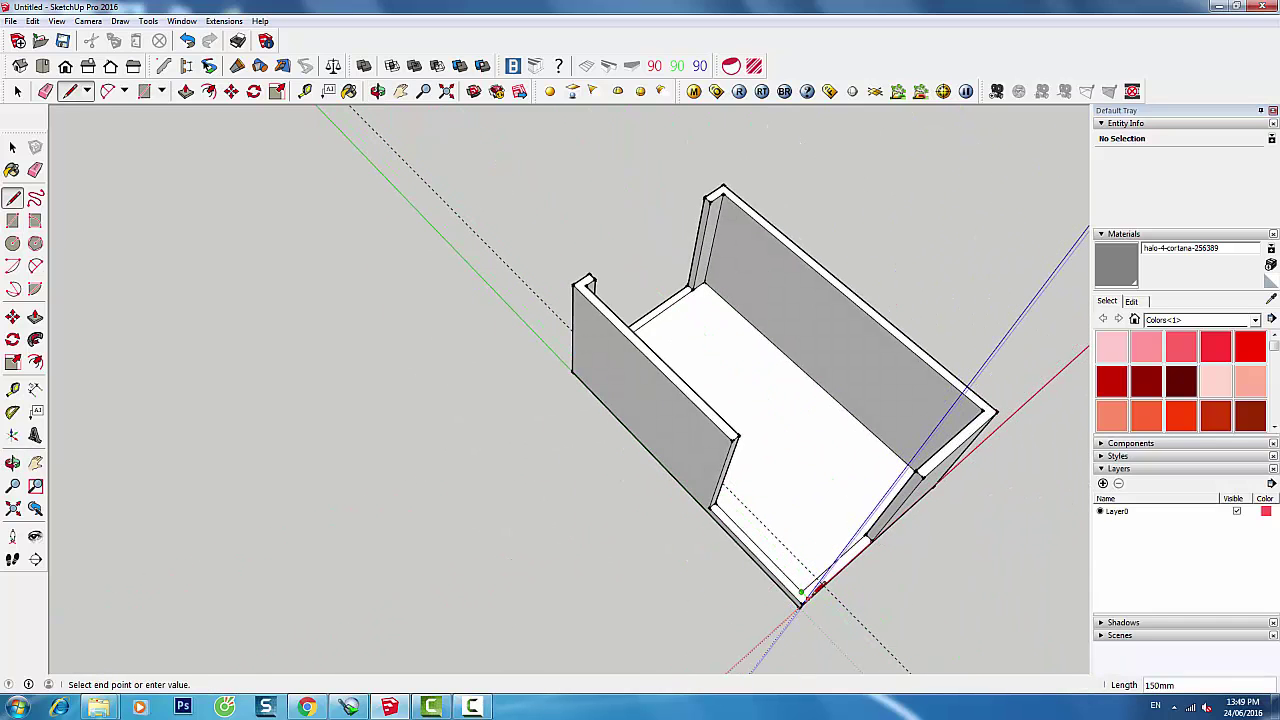
left_click(806, 595)
key("p")
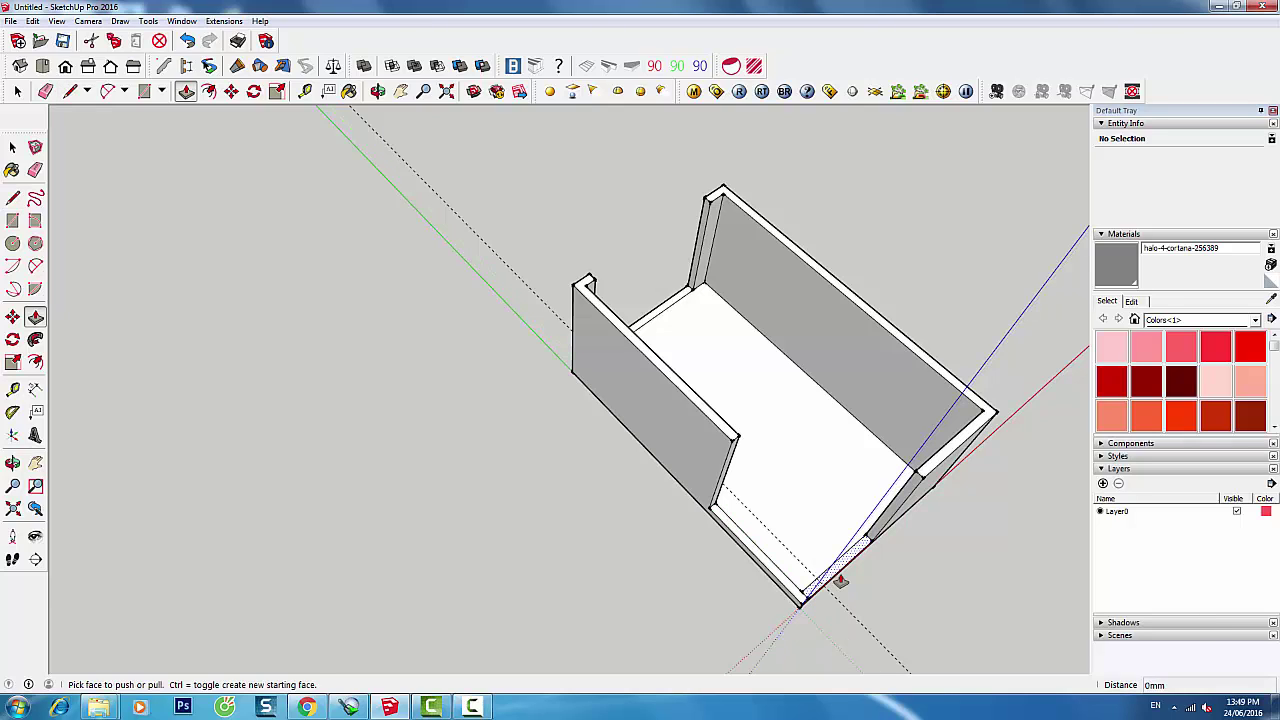
left_click_drag(846, 569, 925, 483)
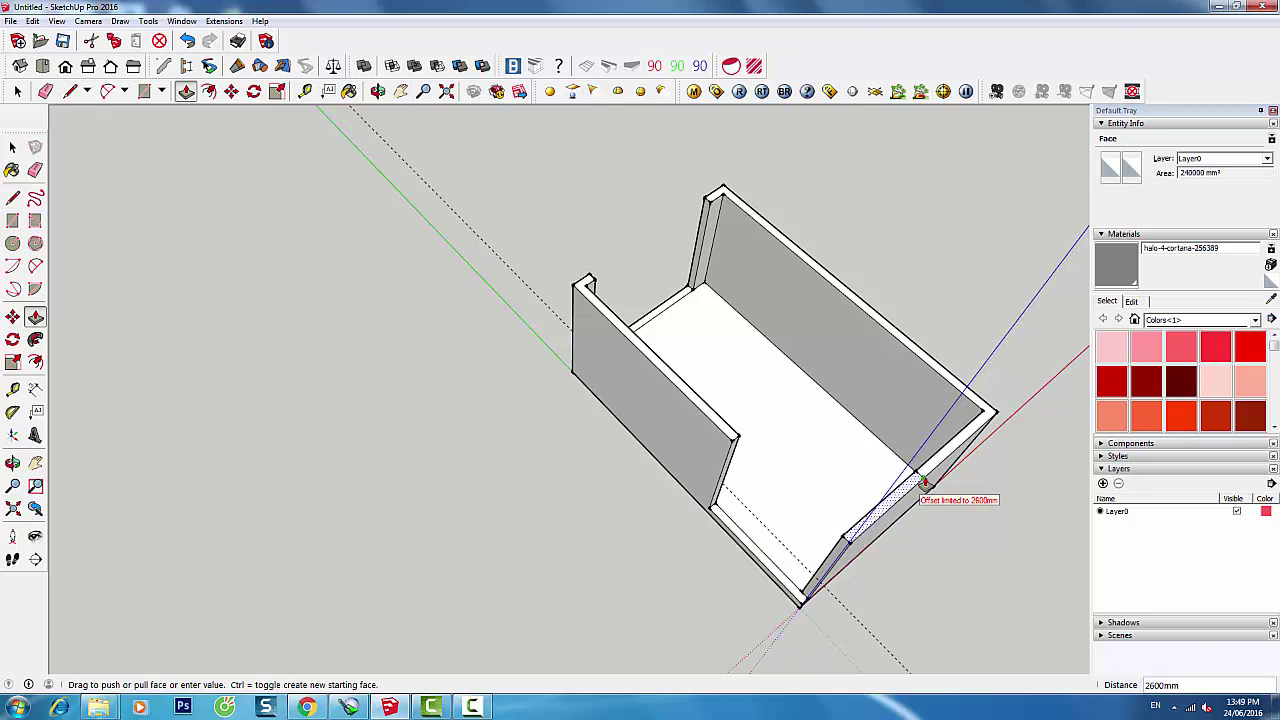
Drag-select the entire room box
key("space")
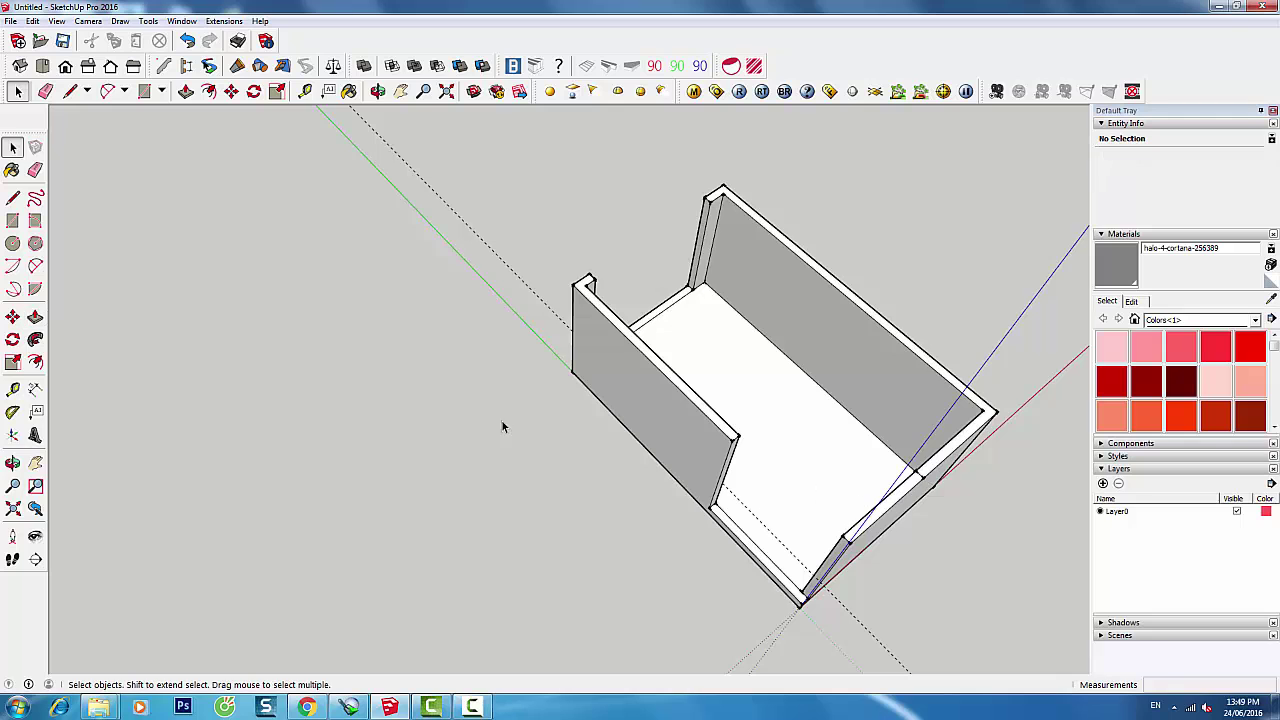
mouse_move(502, 421)
middle_mouse_down()
mouse_move(748, 428)
mouse_move(762, 383)
mouse_move(614, 451)
mouse_move(586, 480)
middle_mouse_up()
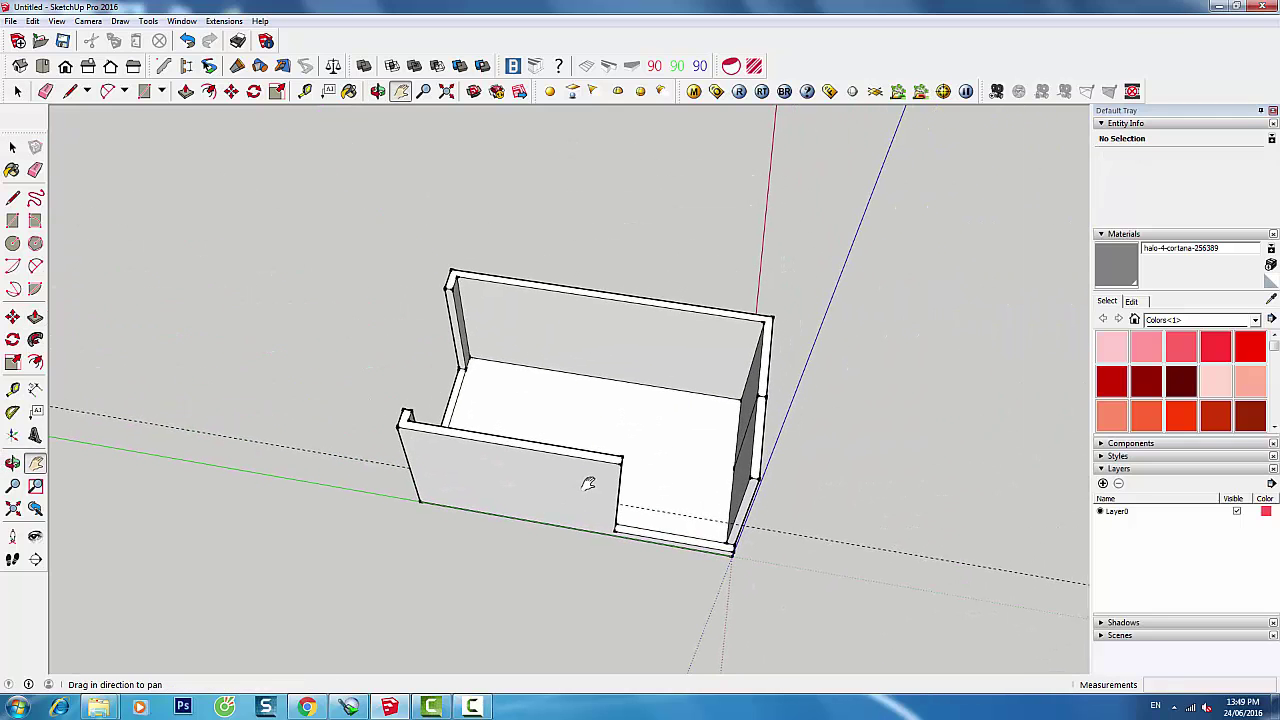
left_click_drag(287, 225, 897, 600)
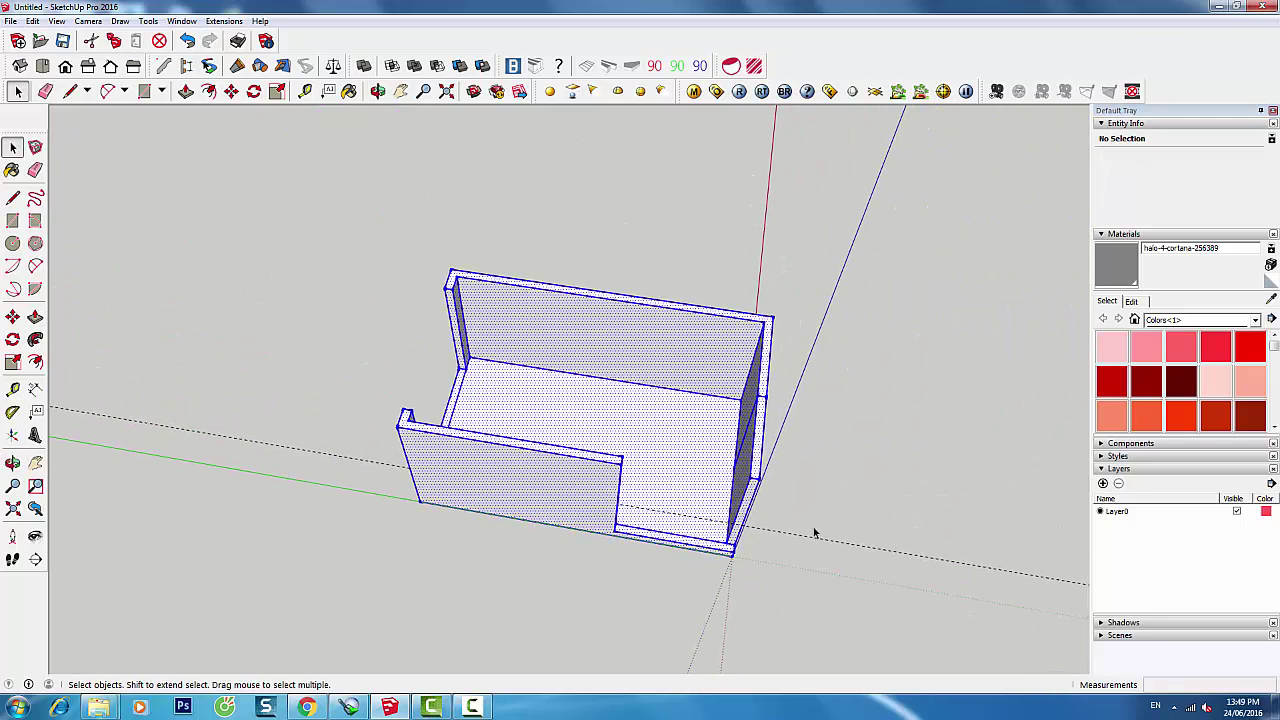
Group the room box and assign it to a new layer named Room
right_click(547, 333)
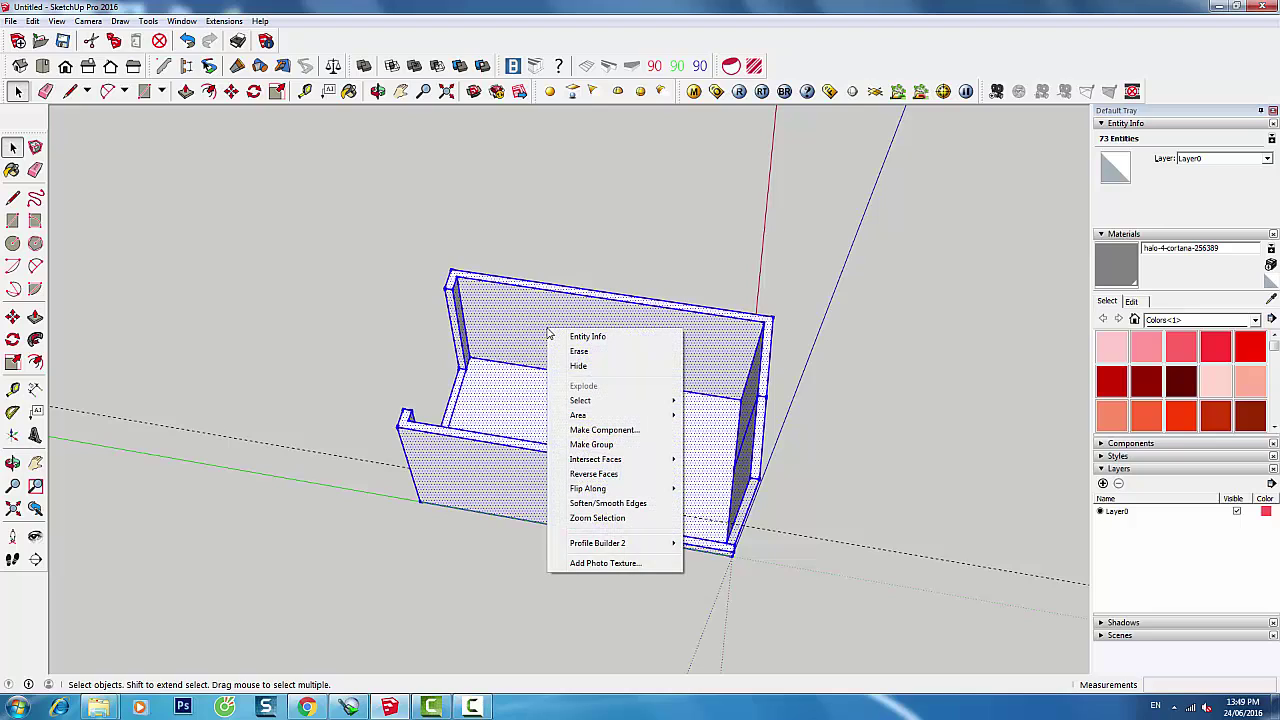
left_click(597, 452)
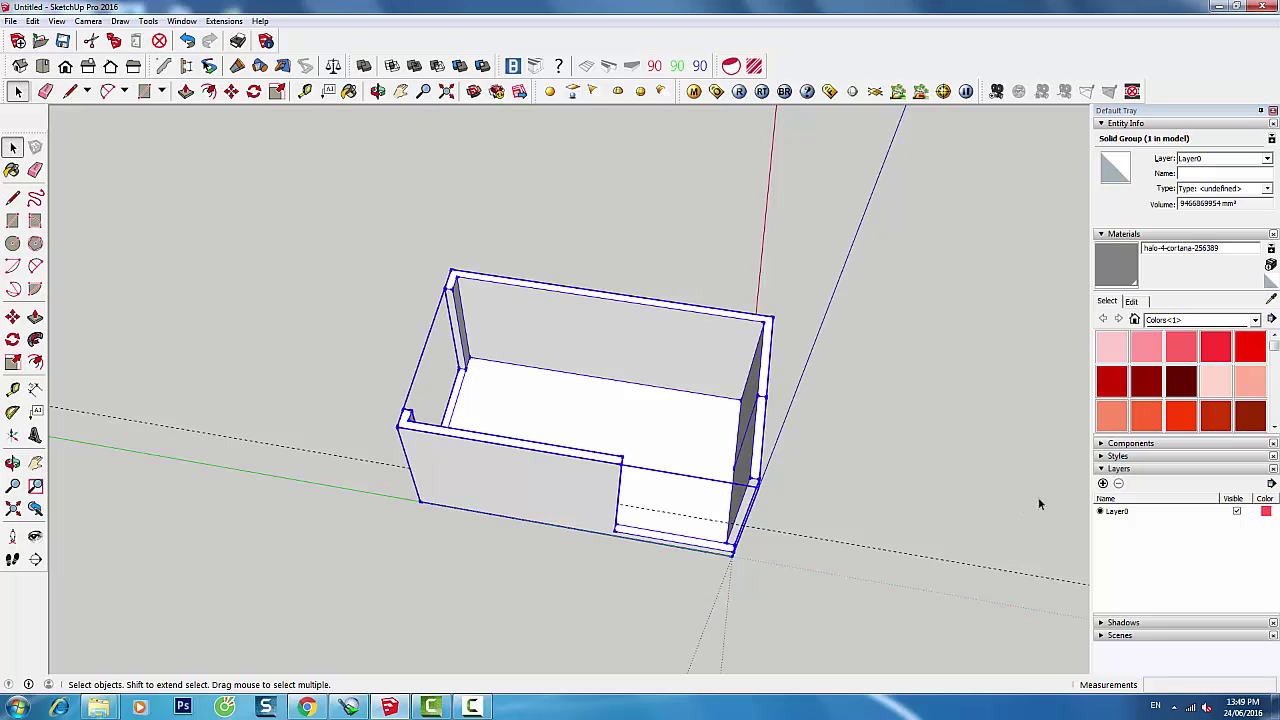
left_click(1103, 483)
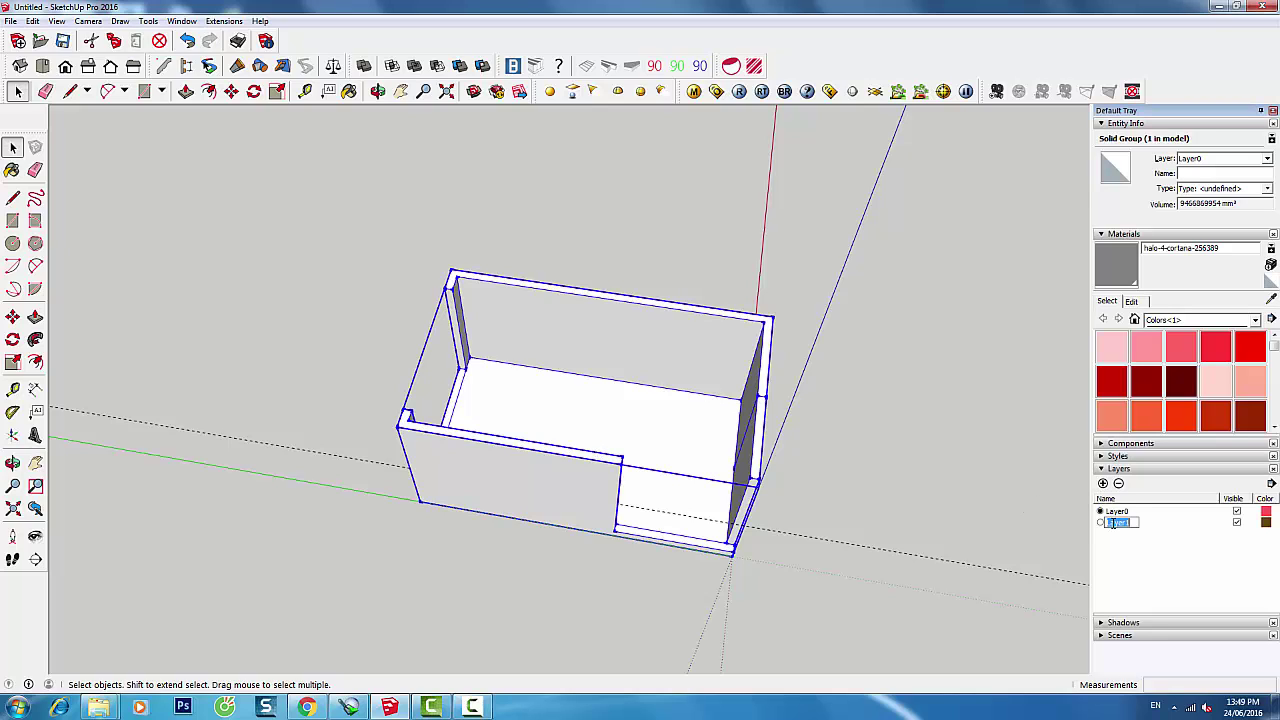
type("Room")
key("Return")
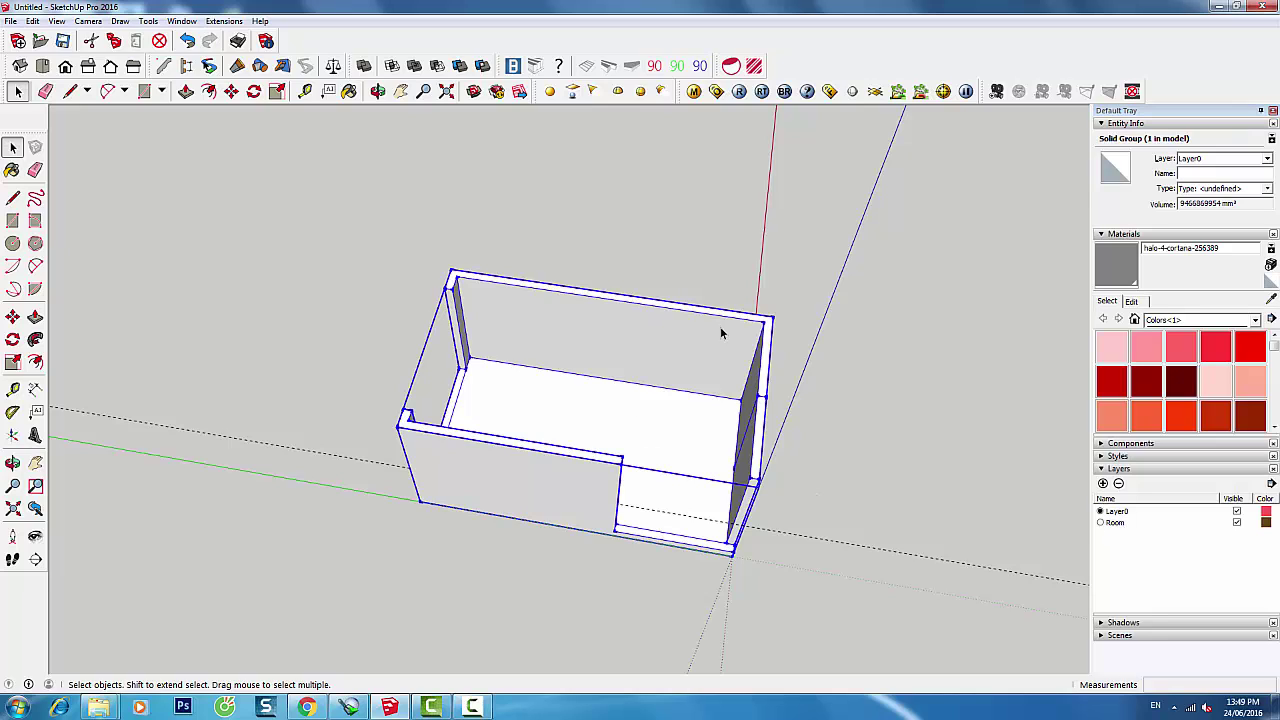
left_click(1258, 163)
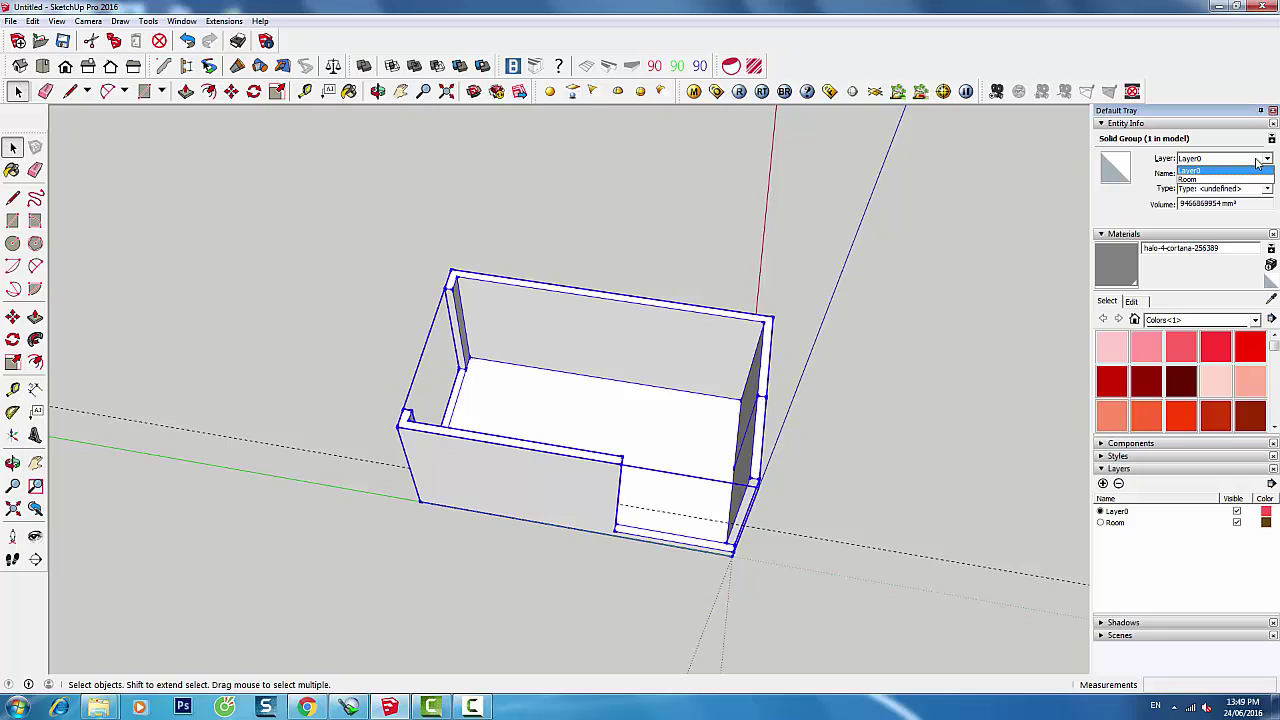
left_click(1226, 179)
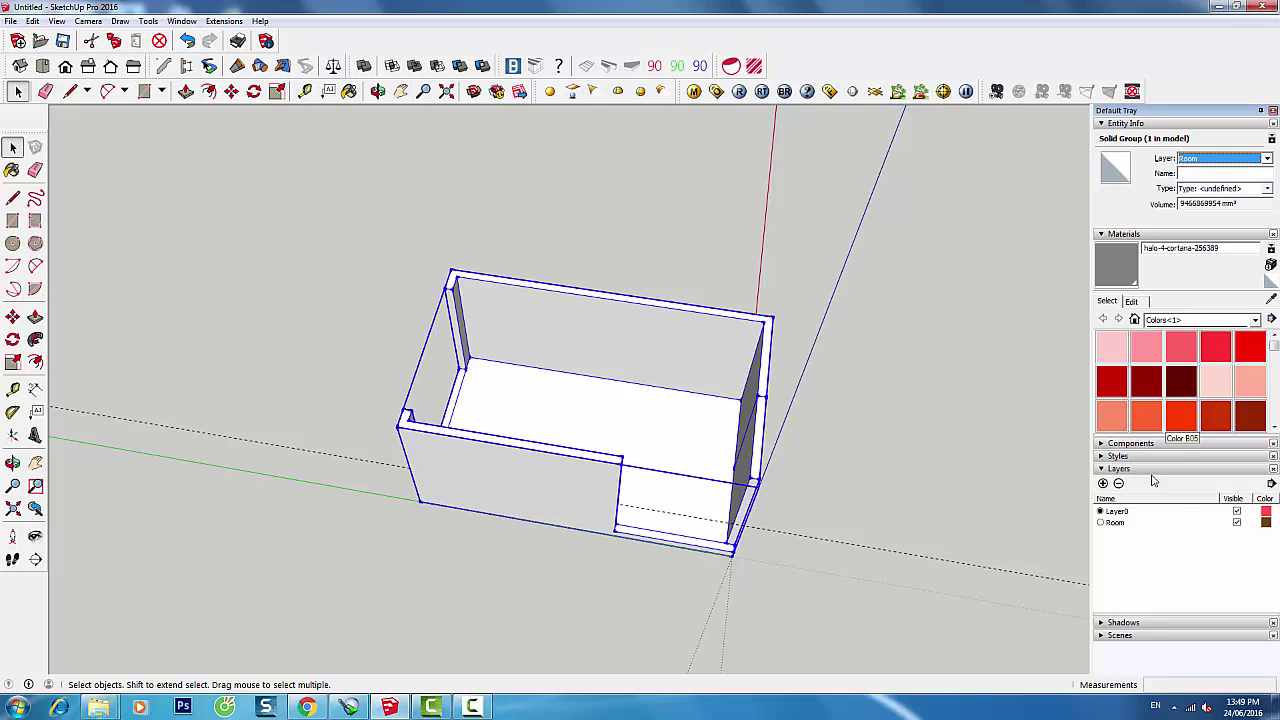
Add a new layer named Ceiling and make it the current layer
left_click(1102, 484)
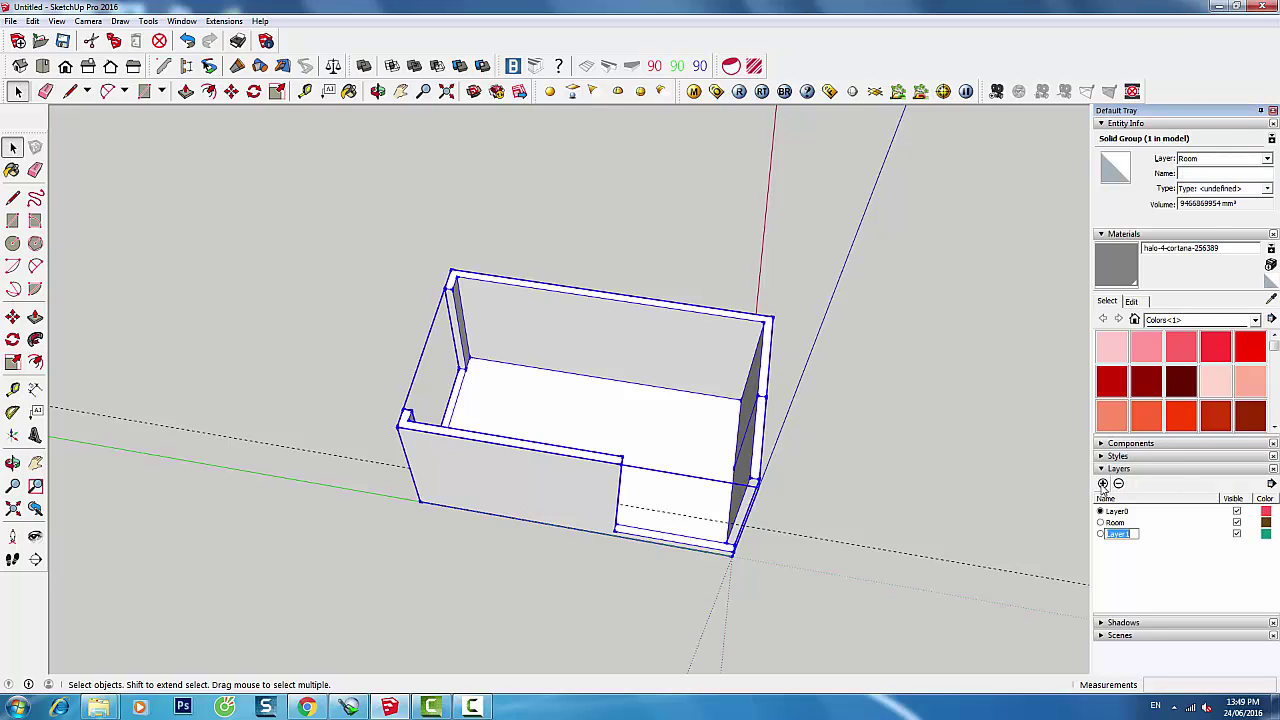
type("Ceiling")
left_click(1100, 535)
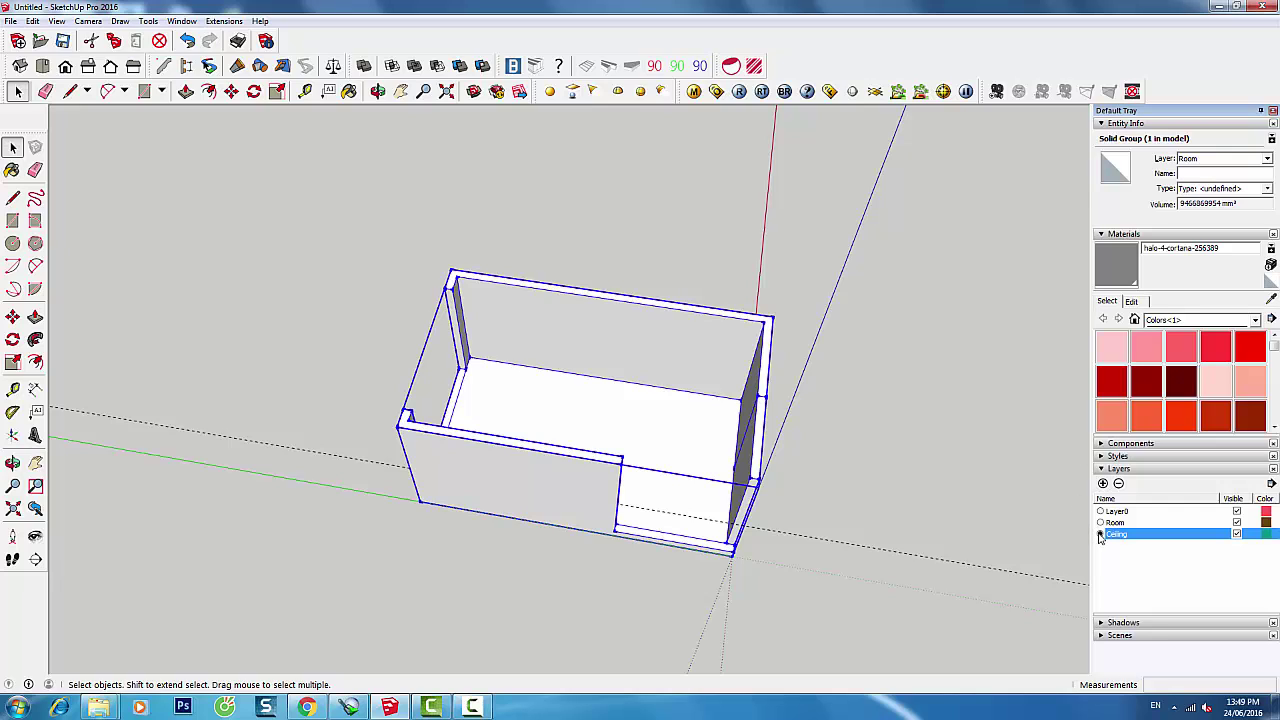
Draw a rectangle covering the top of the room box and make it a group
left_click(12, 220)
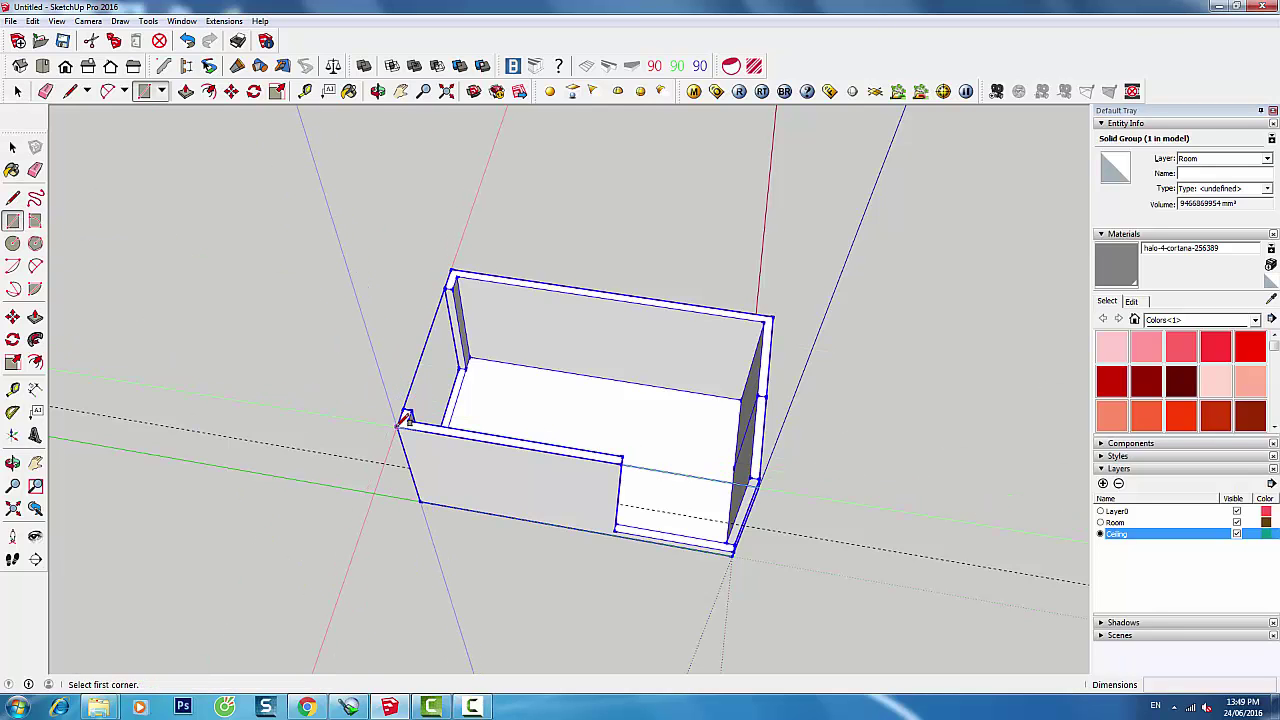
left_click(400, 424)
left_click(777, 312)
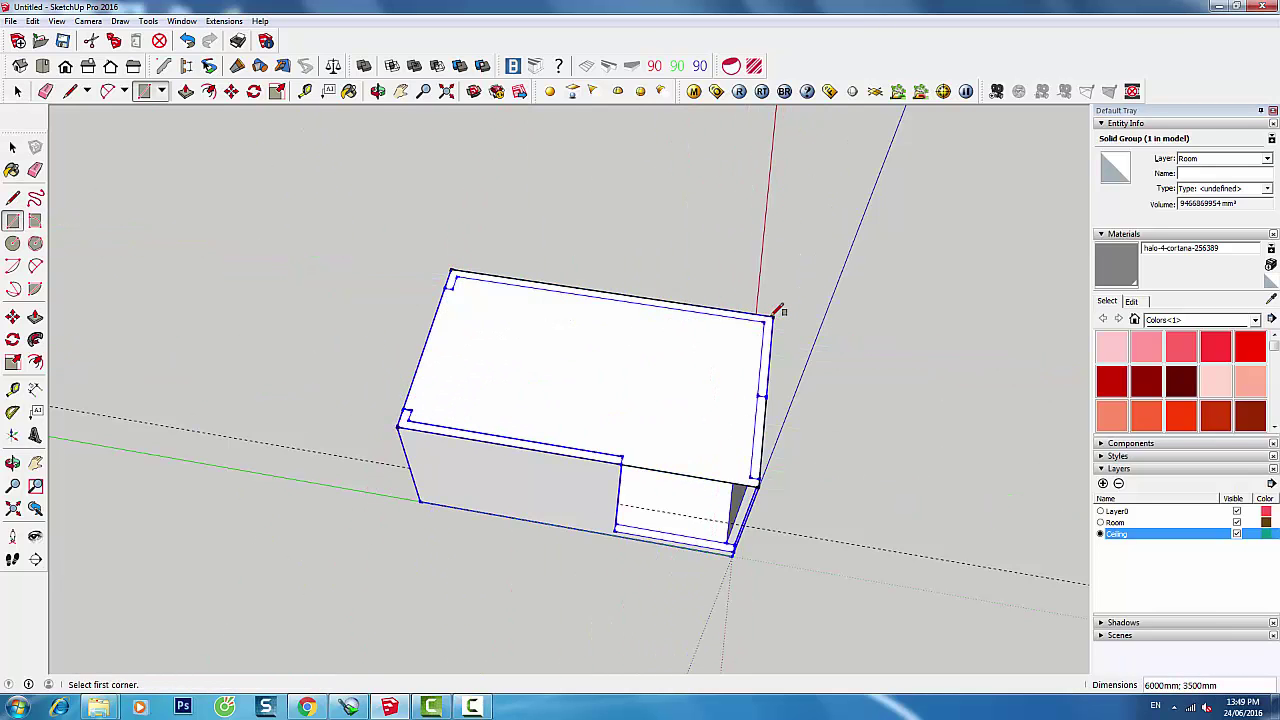
key("space")
double_click(519, 371)
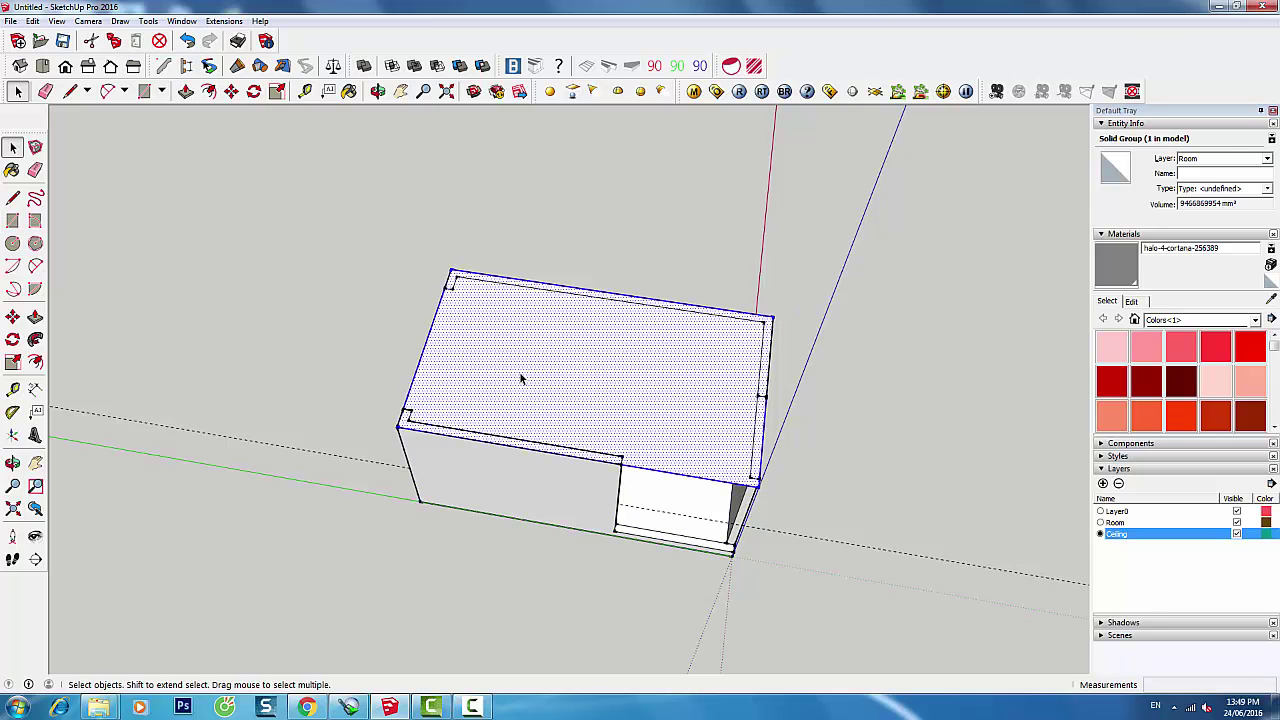
right_click(520, 378)
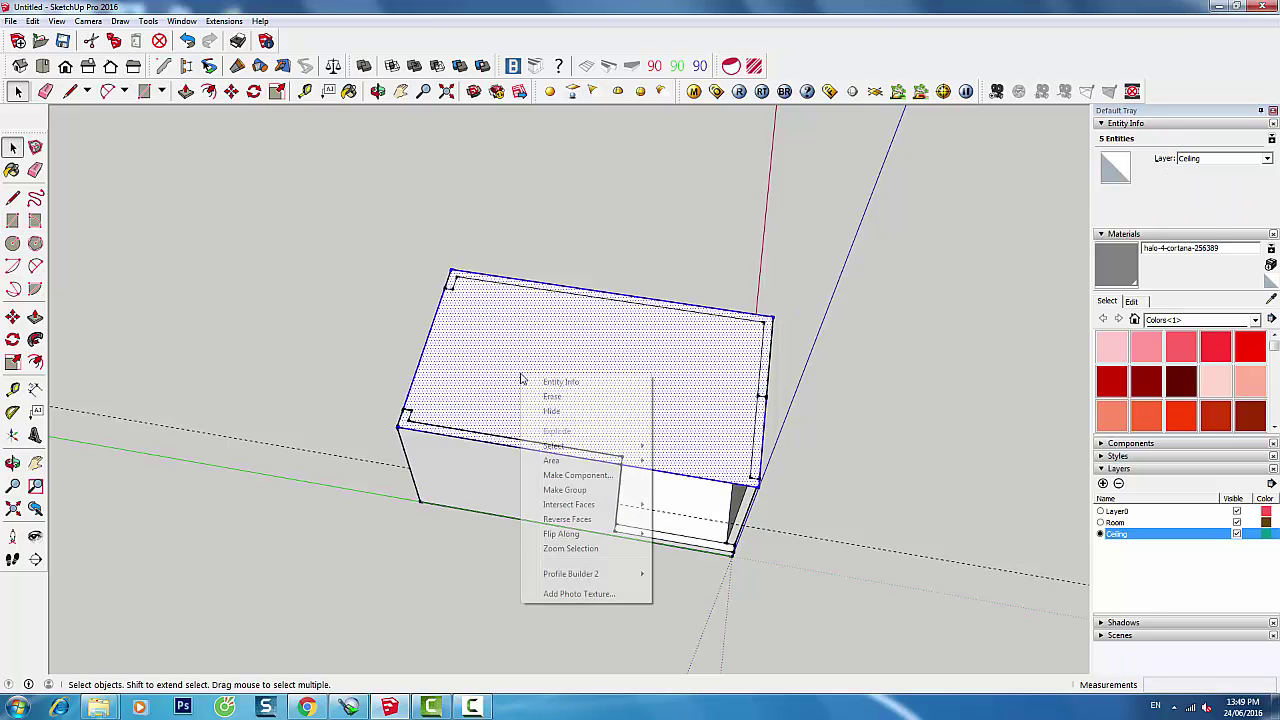
left_click(566, 489)
Inside the ceiling group, Push/Pull the face to 100 mm thick
double_click(530, 372)
left_click(549, 372)
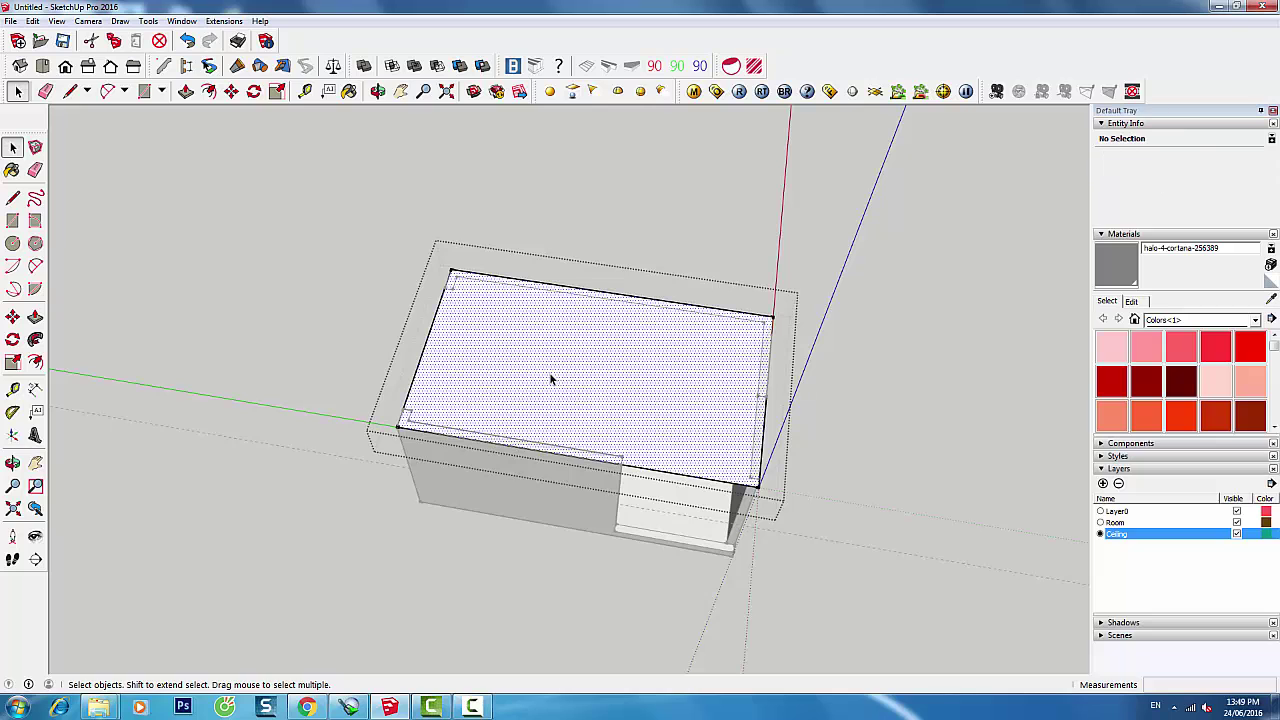
key("p")
left_click(550, 380)
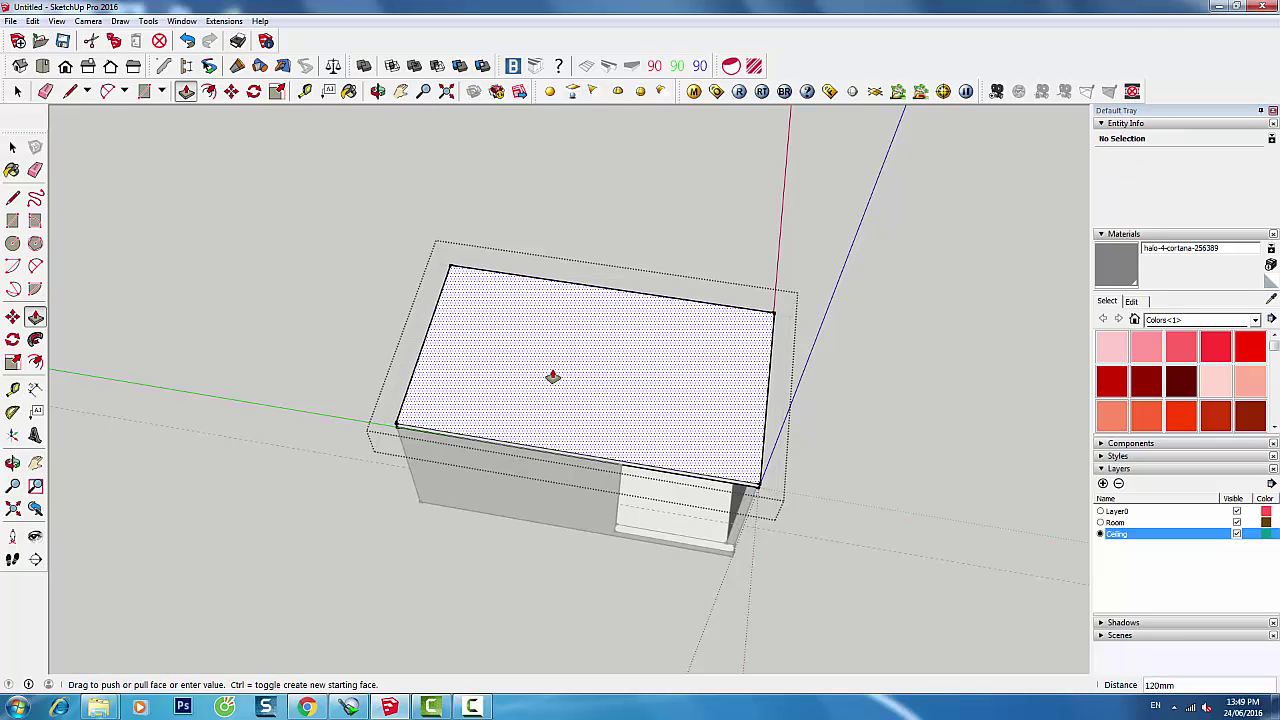
type("100")
key("Return")
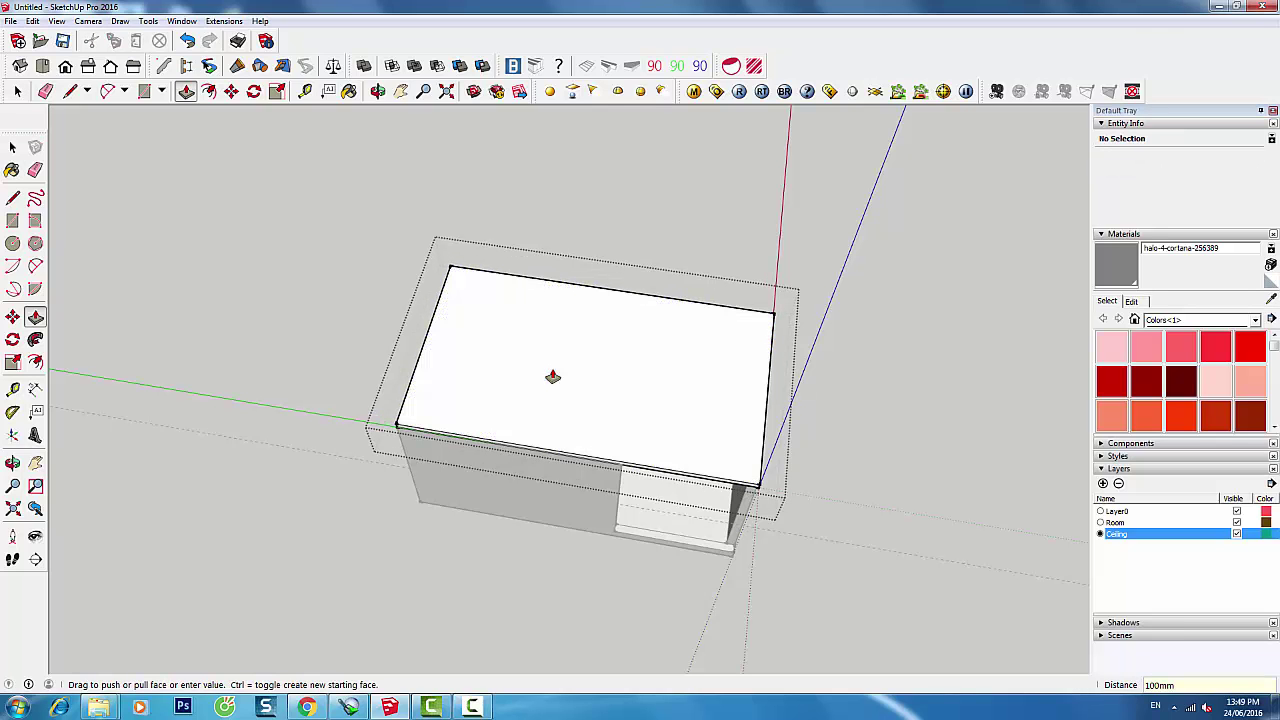
key("space")
middle_click_drag(686, 523, 888, 467)
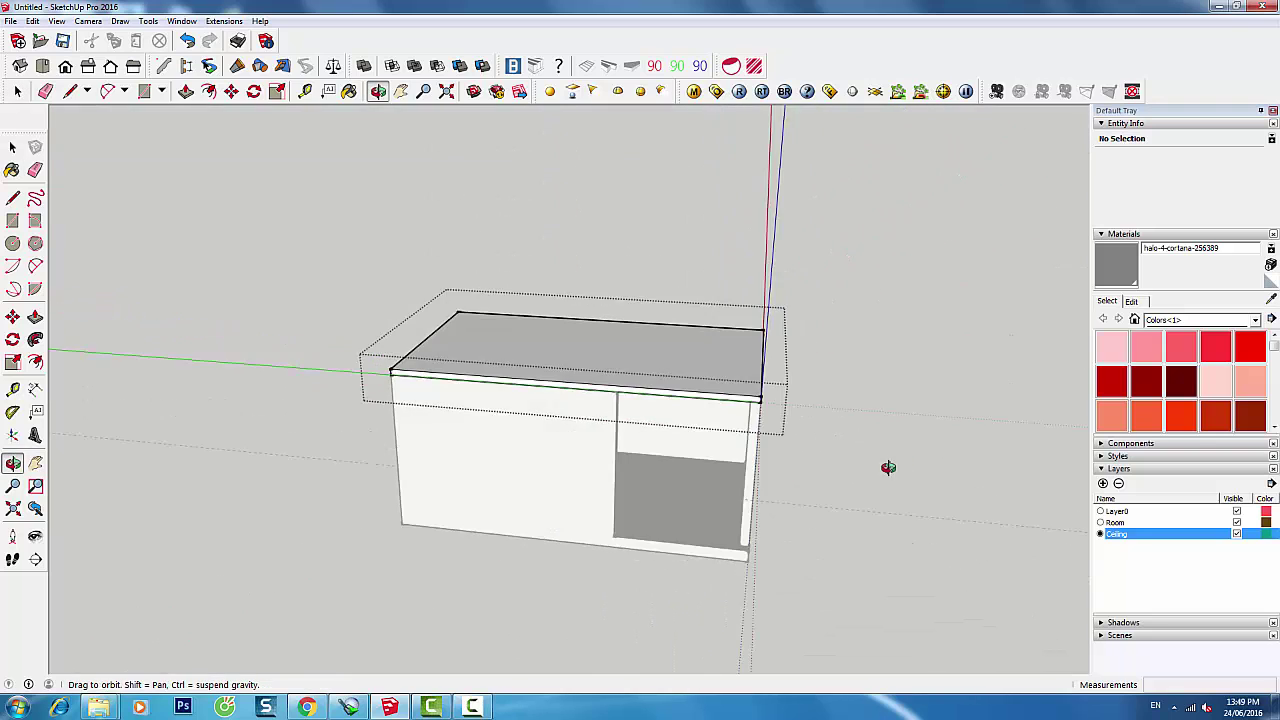
mouse_move(888, 467)
left_mouse_down()
mouse_move(688, 426)
mouse_move(777, 426)
left_mouse_up()
key("space")
scroll(443, 487, "up", 3)
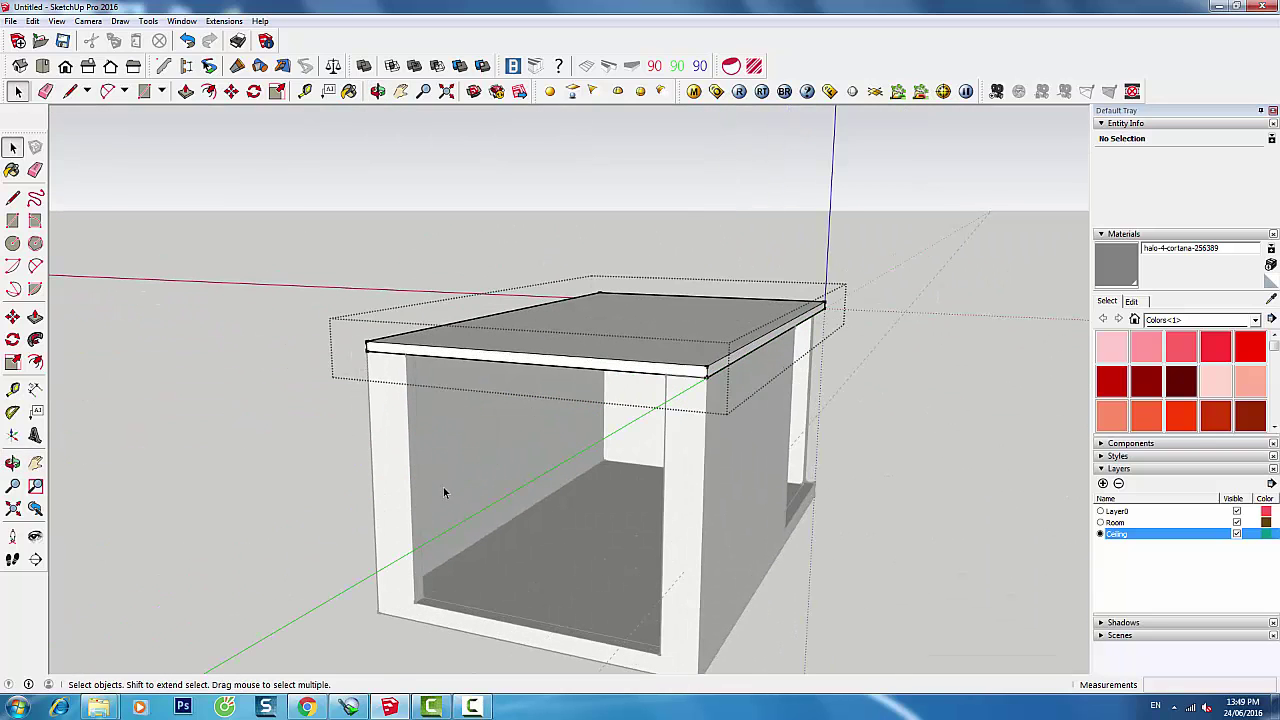
Make Room the current layer, enter the room group, and close a small face atop the left wall
left_click(1101, 522)
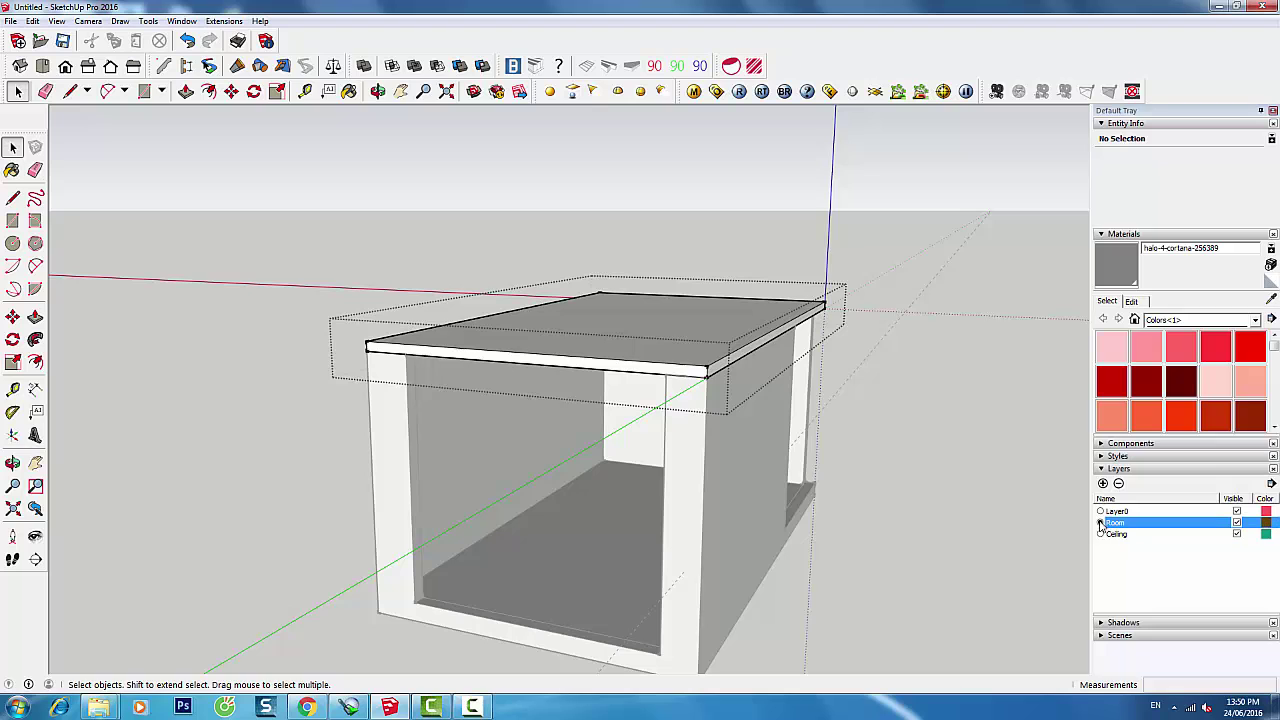
left_click(426, 480)
scroll(419, 585, "up", 2)
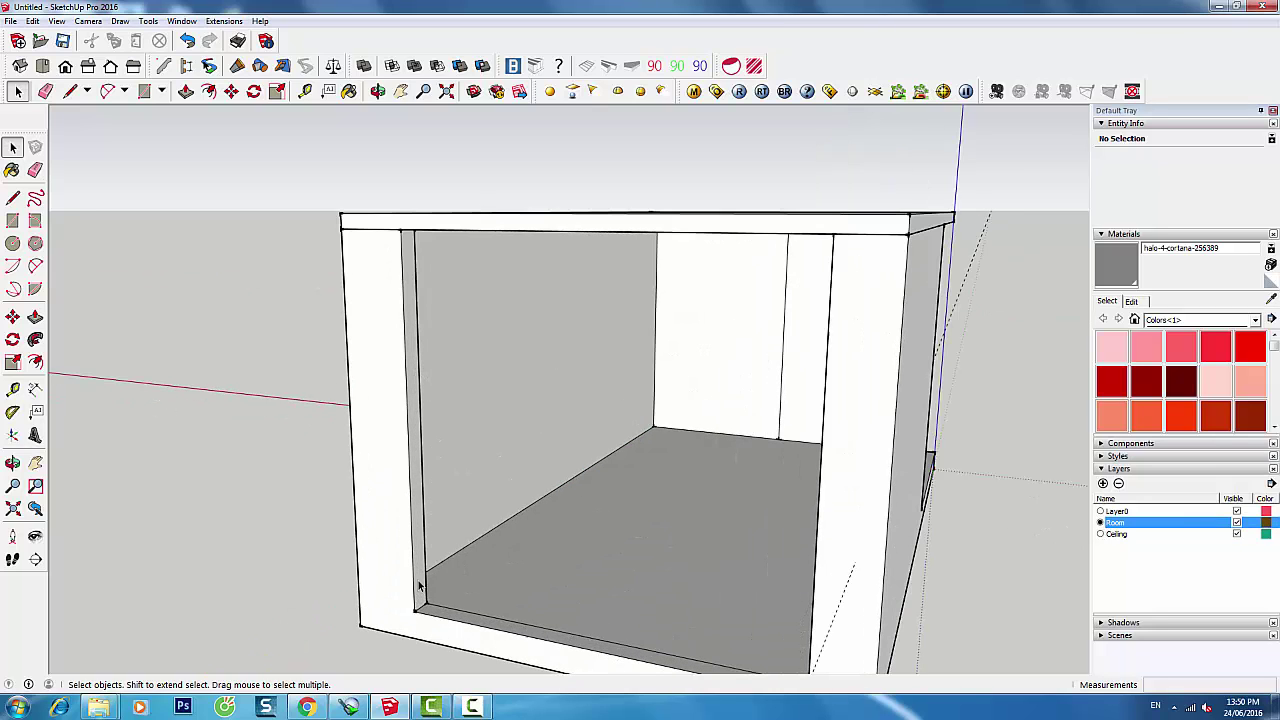
double_click(384, 367)
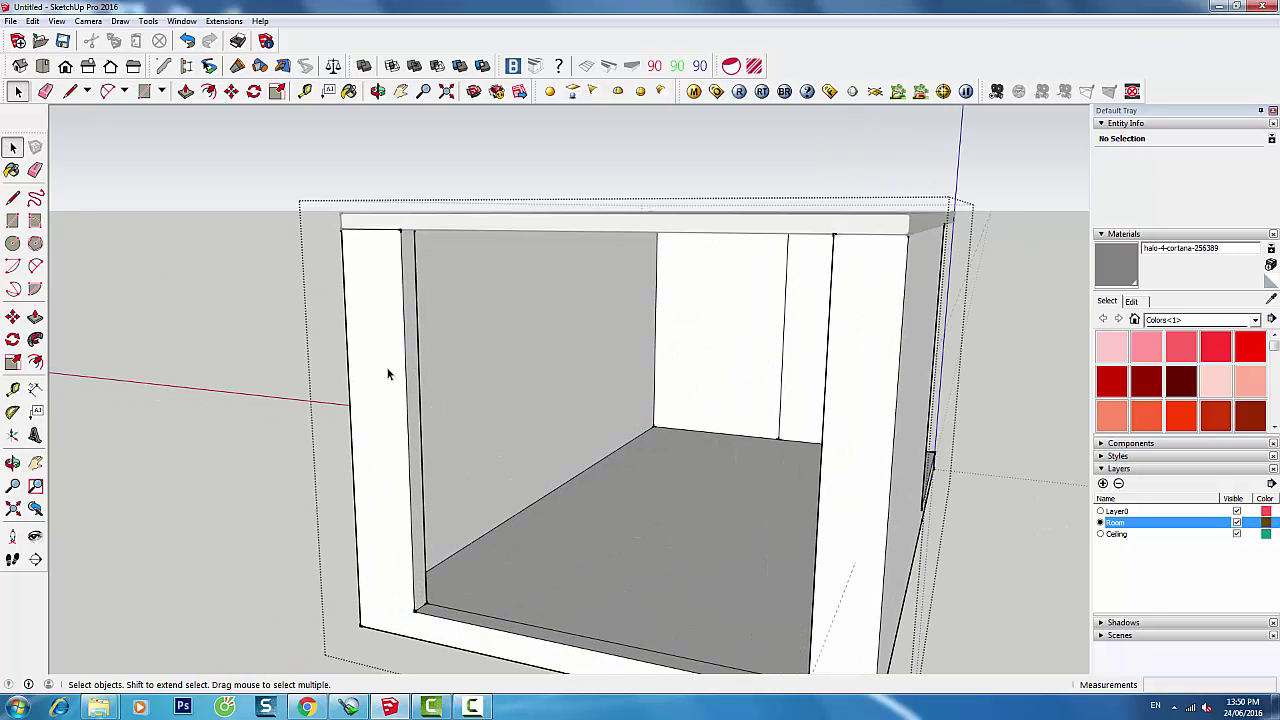
key("l")
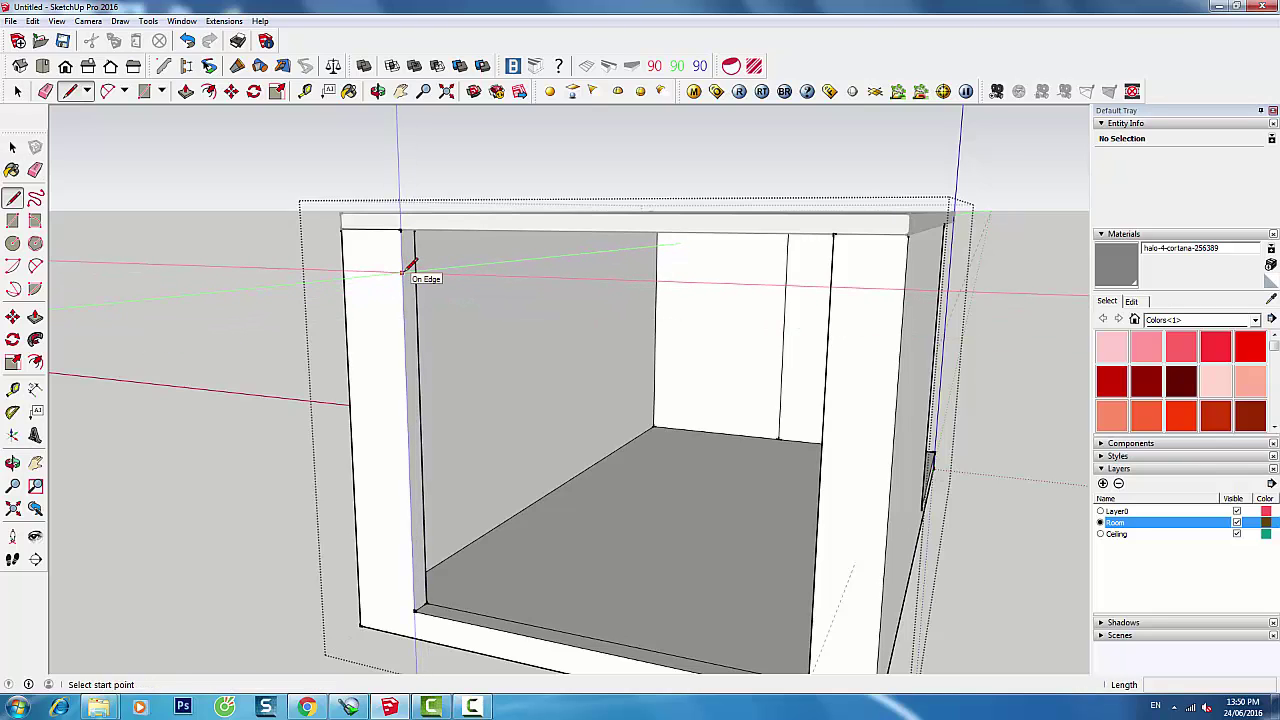
left_click(402, 272)
left_click(414, 264)
key("space")
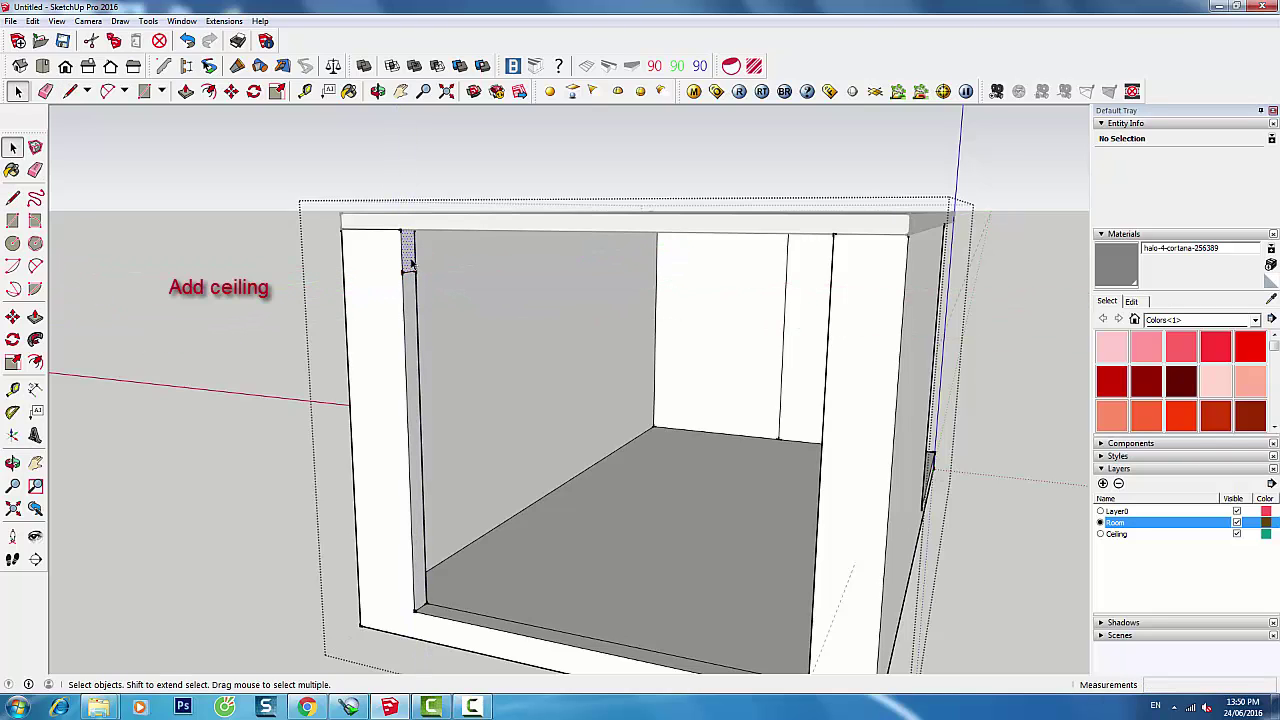
left_click(410, 262)
Push that top face 2650 mm across the room as a header strip, then exit the group
key("p")
left_click_drag(506, 290, 818, 424)
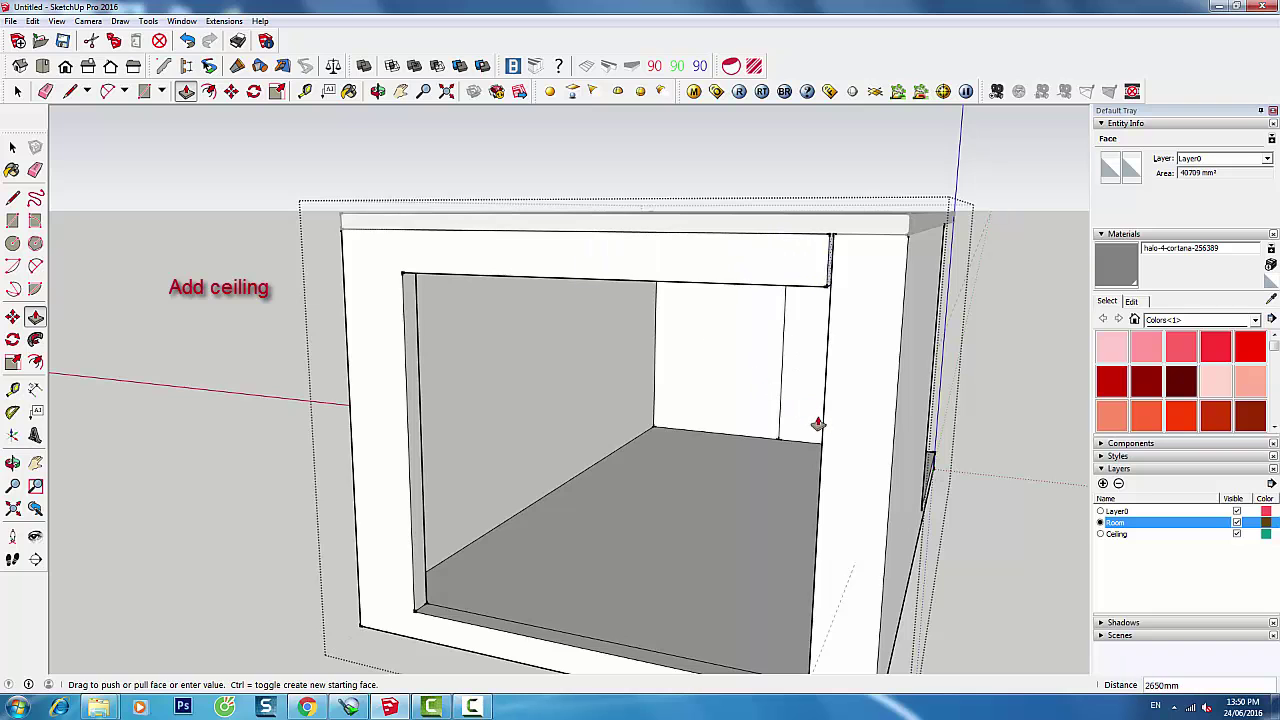
left_click(822, 425)
key("space")
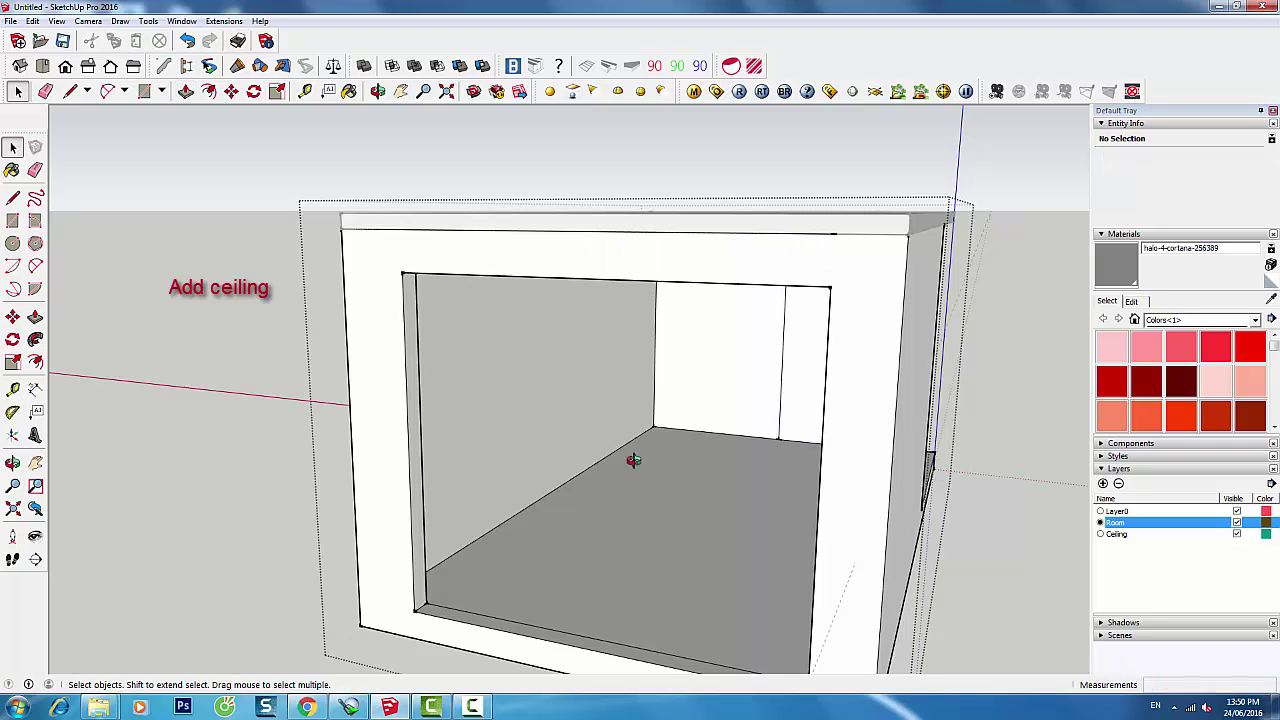
mouse_move(634, 457)
middle_mouse_down()
mouse_move(650, 404)
mouse_move(623, 443)
mouse_move(551, 487)
middle_mouse_up()
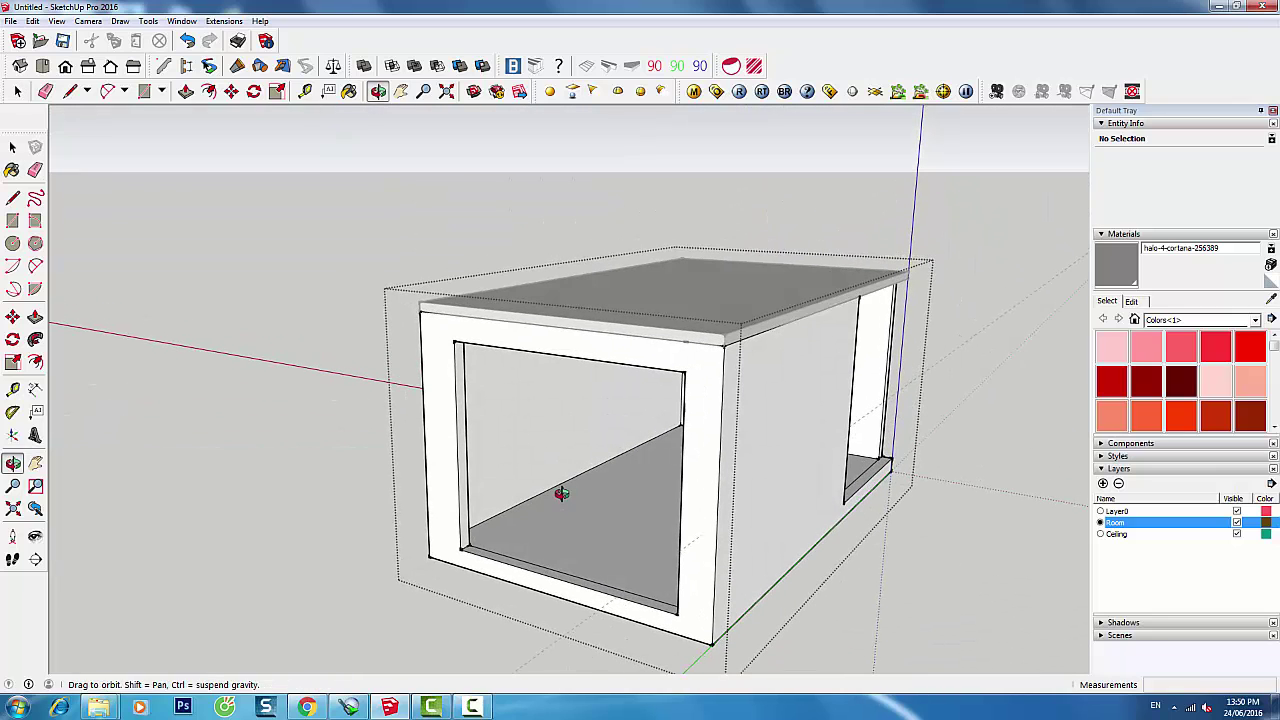
key("Escape")
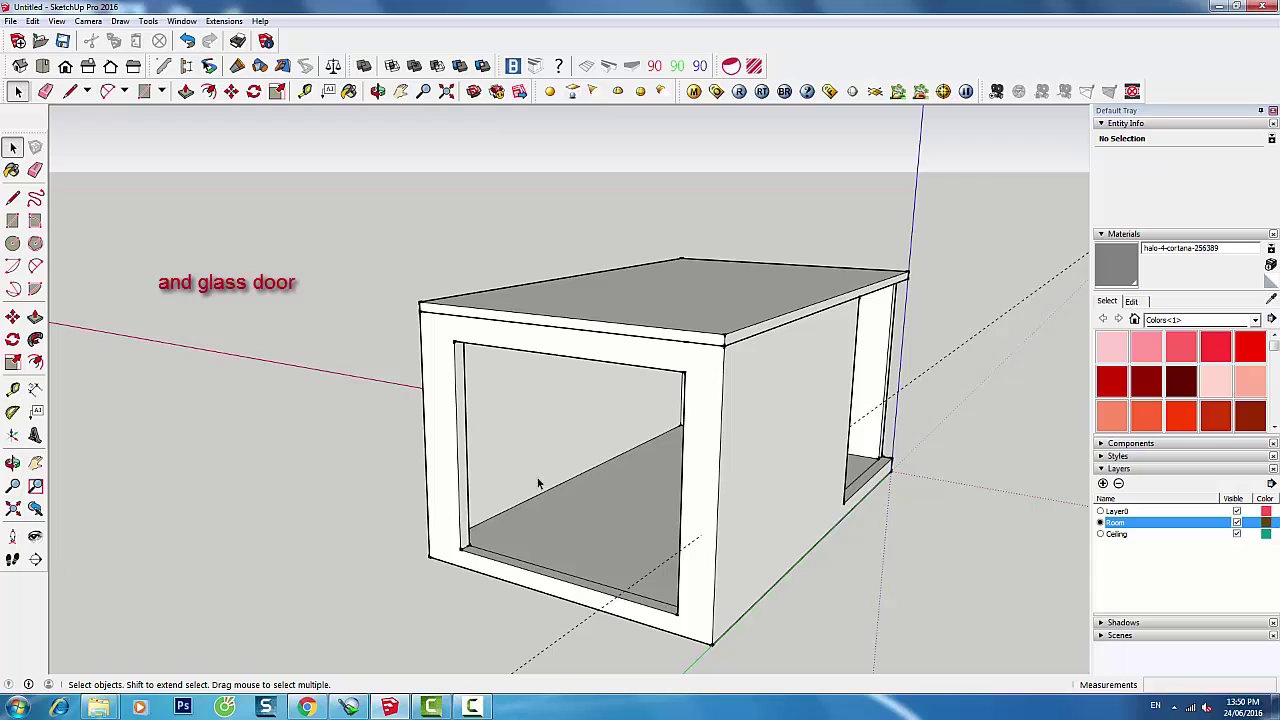
Draw a rectangle filling the room's front opening and make it a group
key("r")
left_click(455, 342)
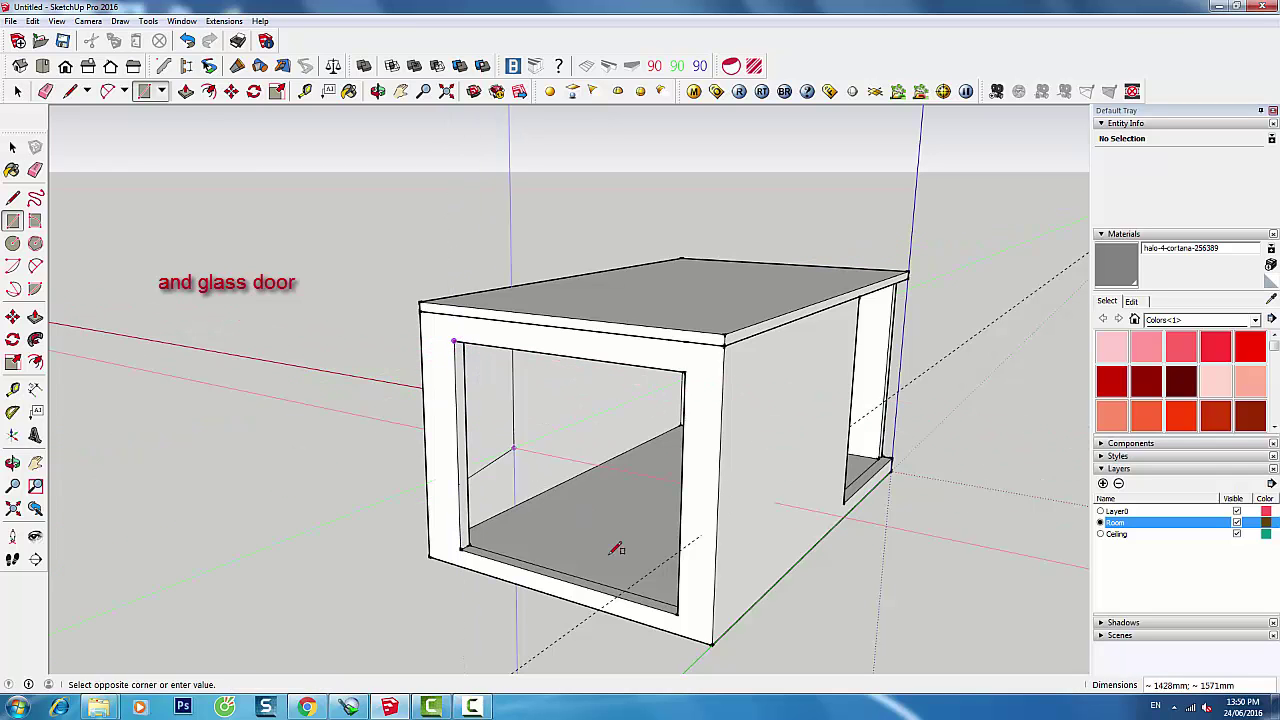
left_click(674, 608)
key("space")
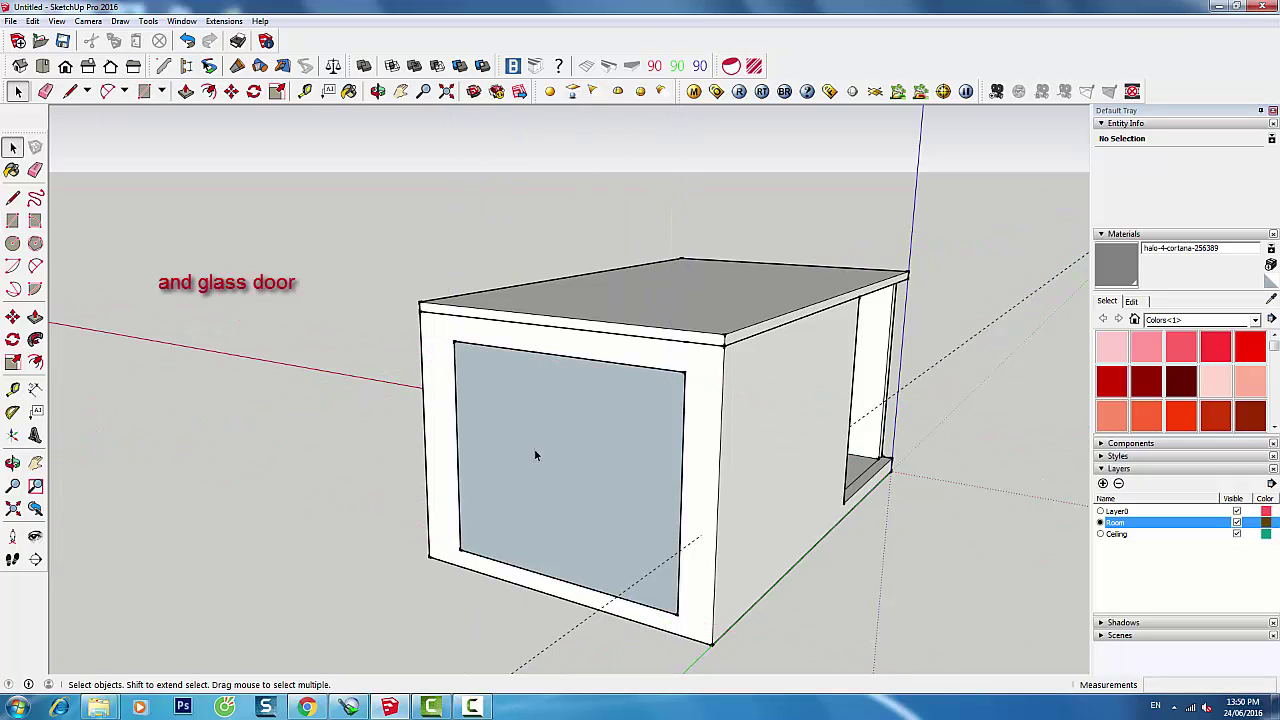
double_click(534, 455)
right_click(534, 452)
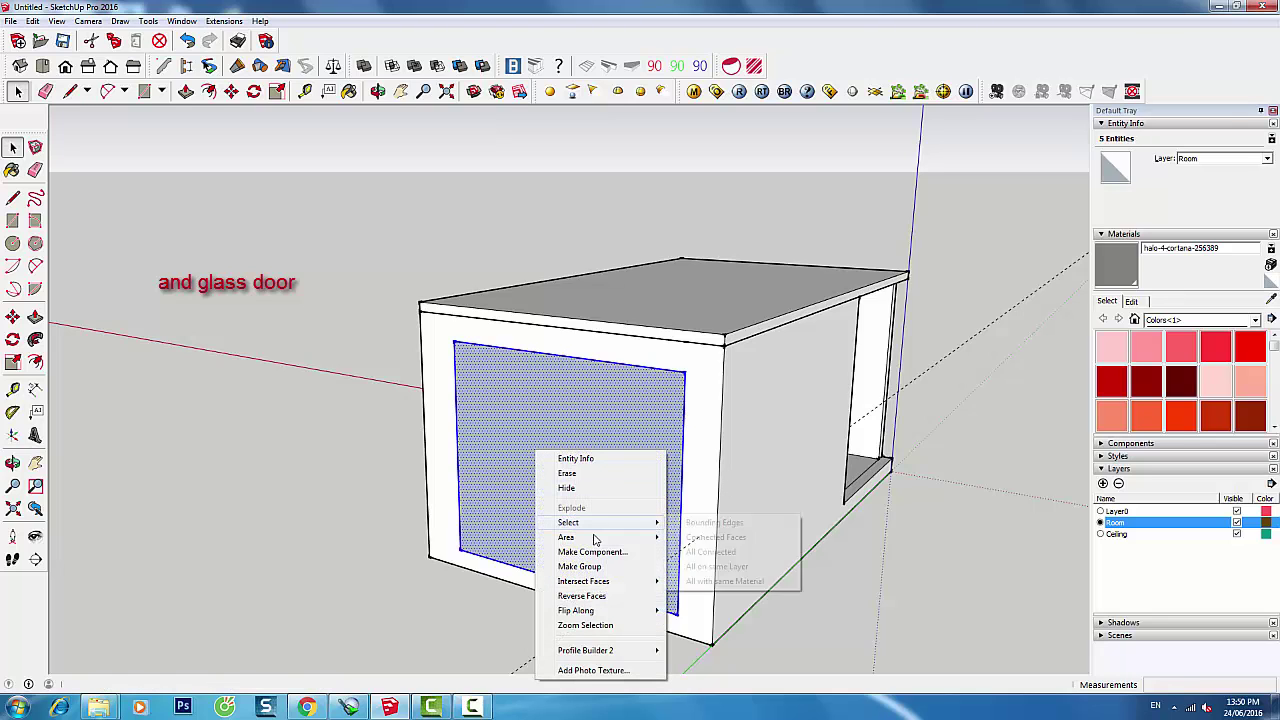
left_click(580, 566)
Inside the door group, Push/Pull the panel to 60 mm thick
double_click(533, 493)
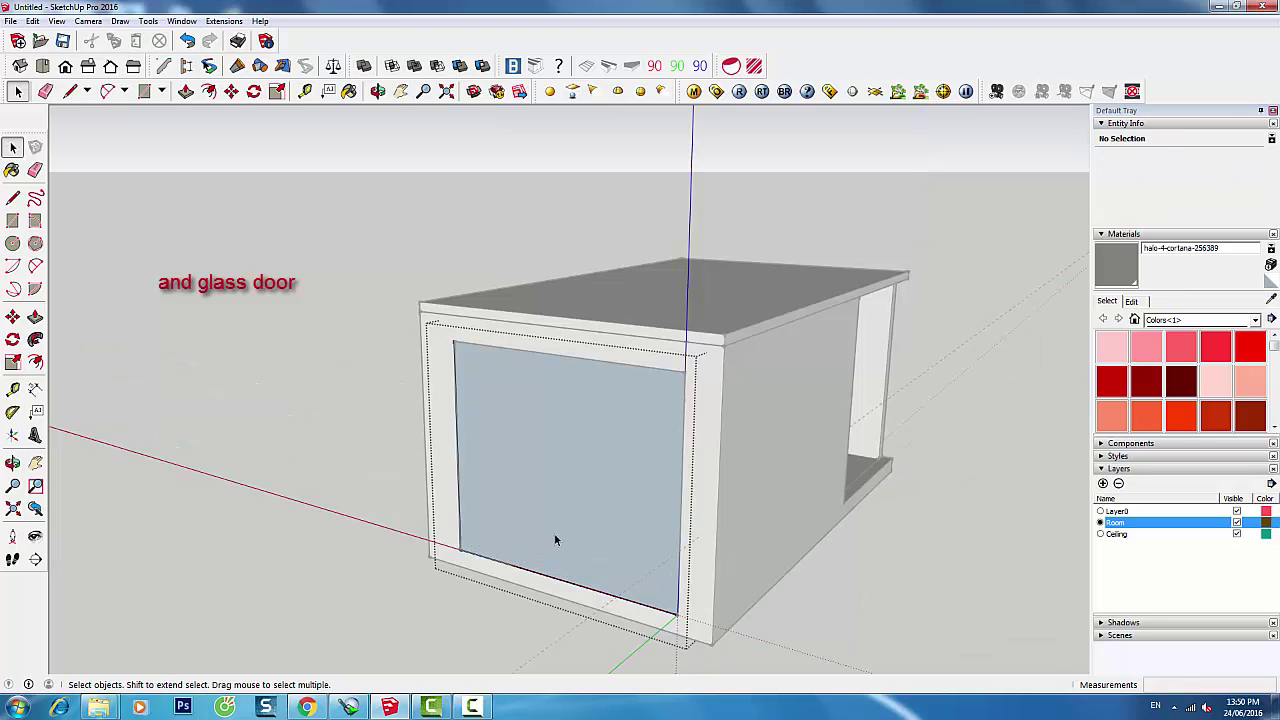
left_click(556, 540)
key("p")
left_click(555, 541)
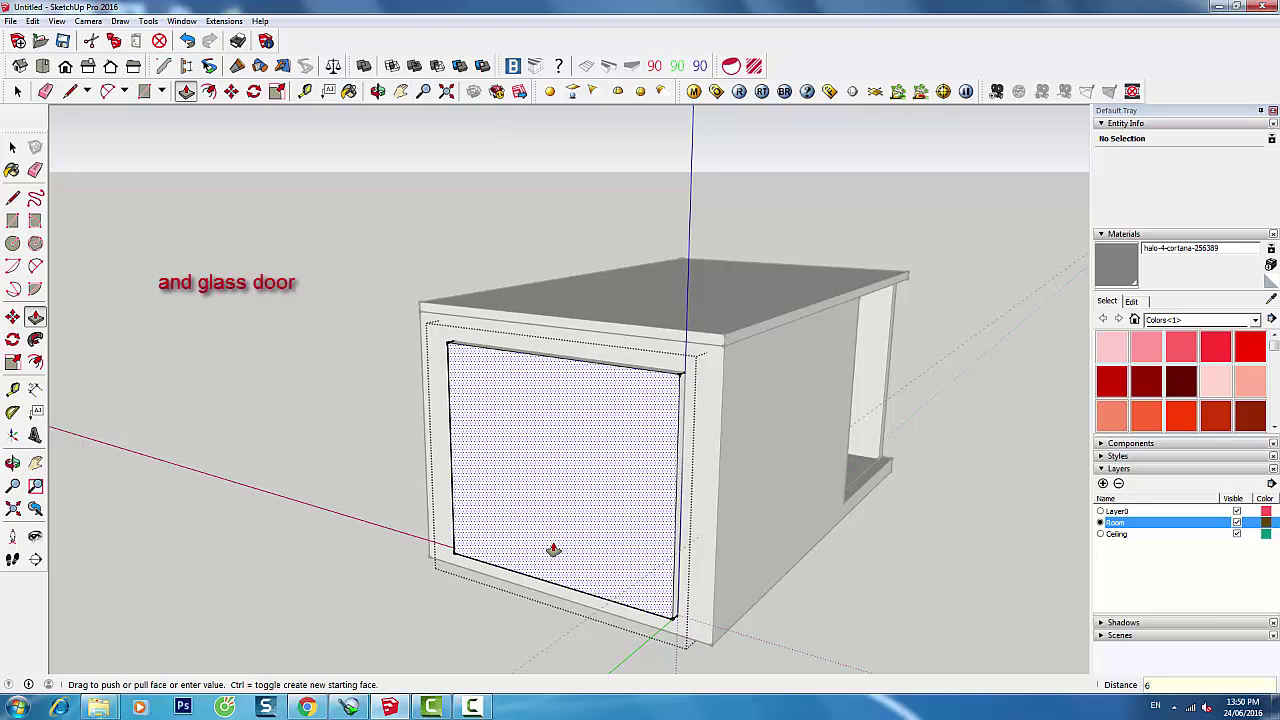
type("0")
key("Return")
scroll(490, 510, "up", 3)
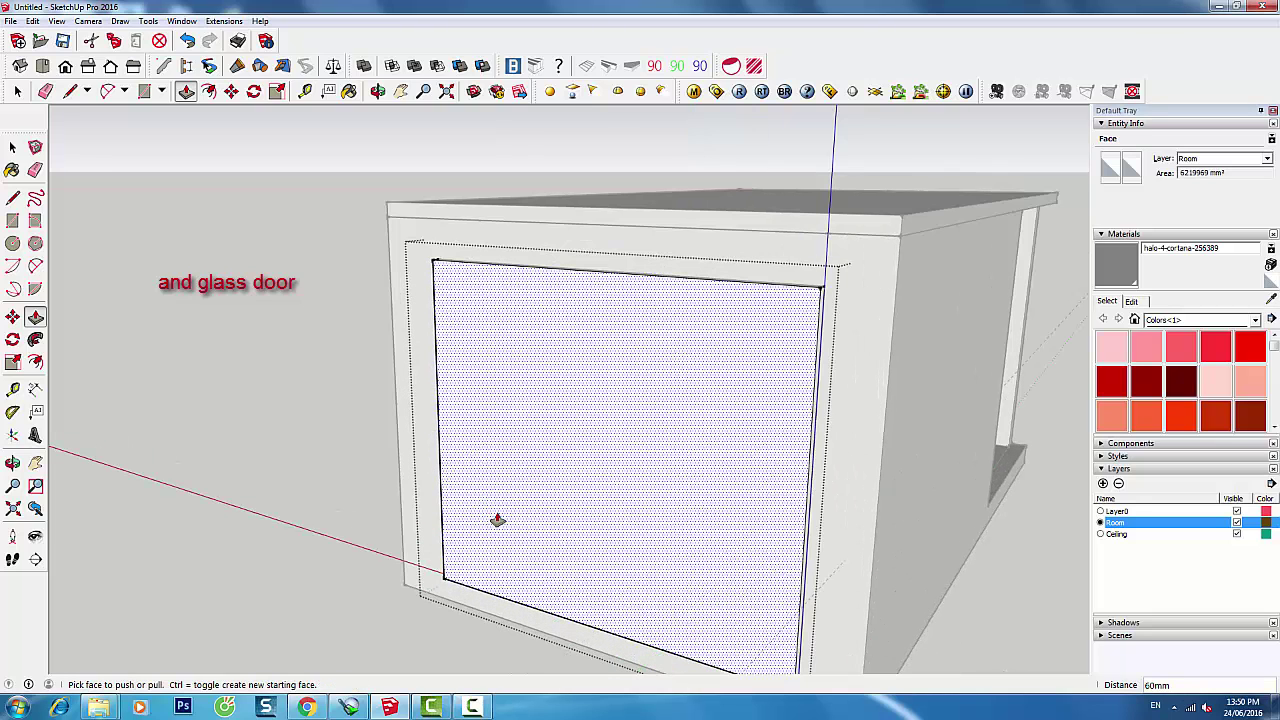
Offset the door face inward by 60 mm
left_click(35, 362)
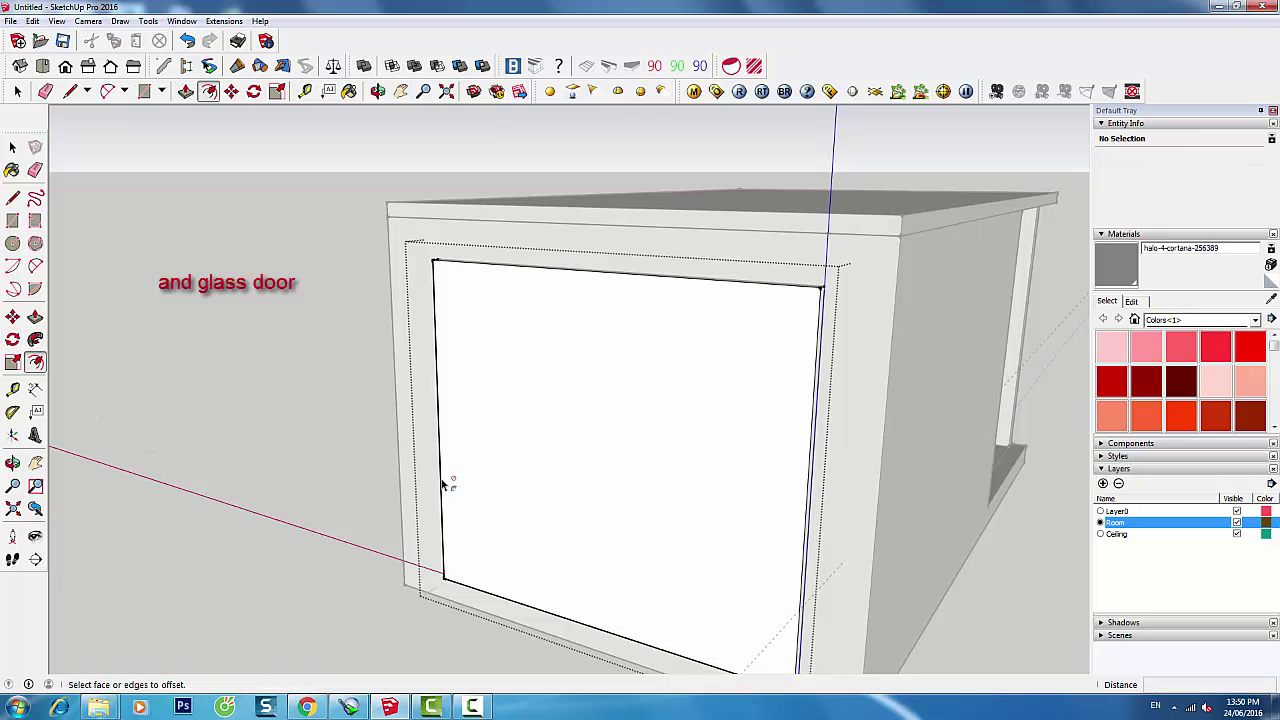
left_click(445, 484)
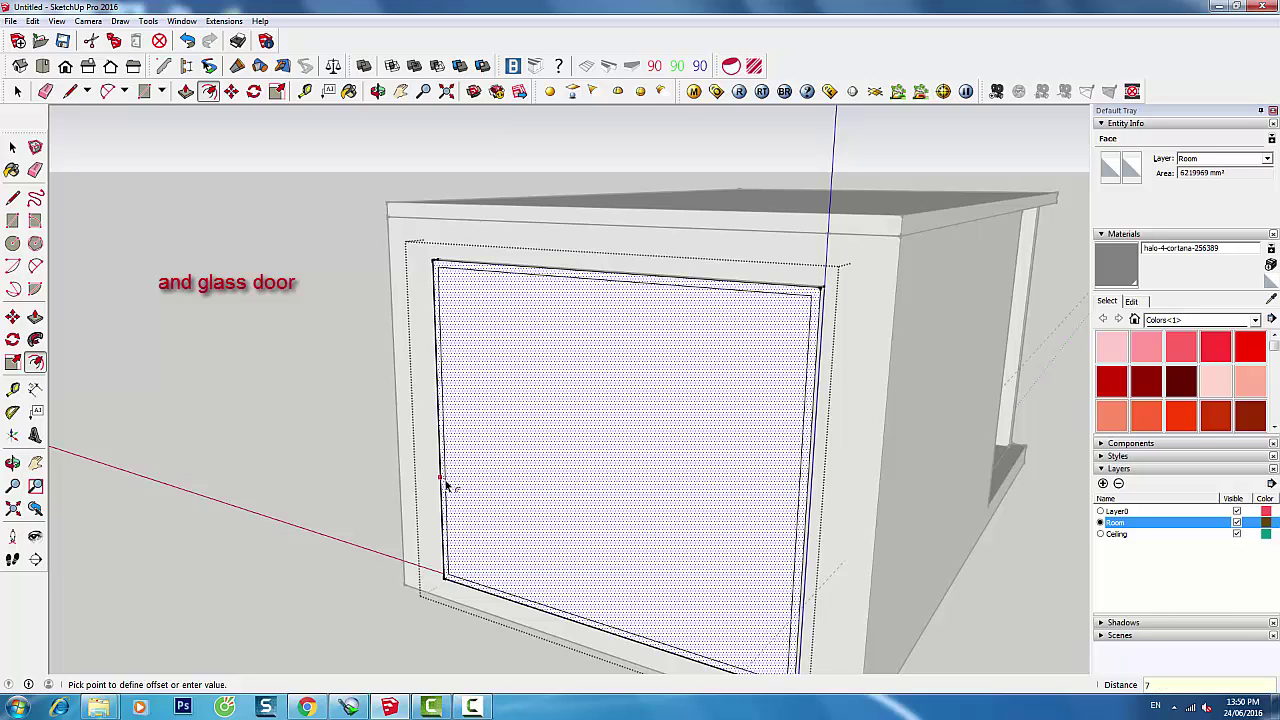
type("0")
key("Return")
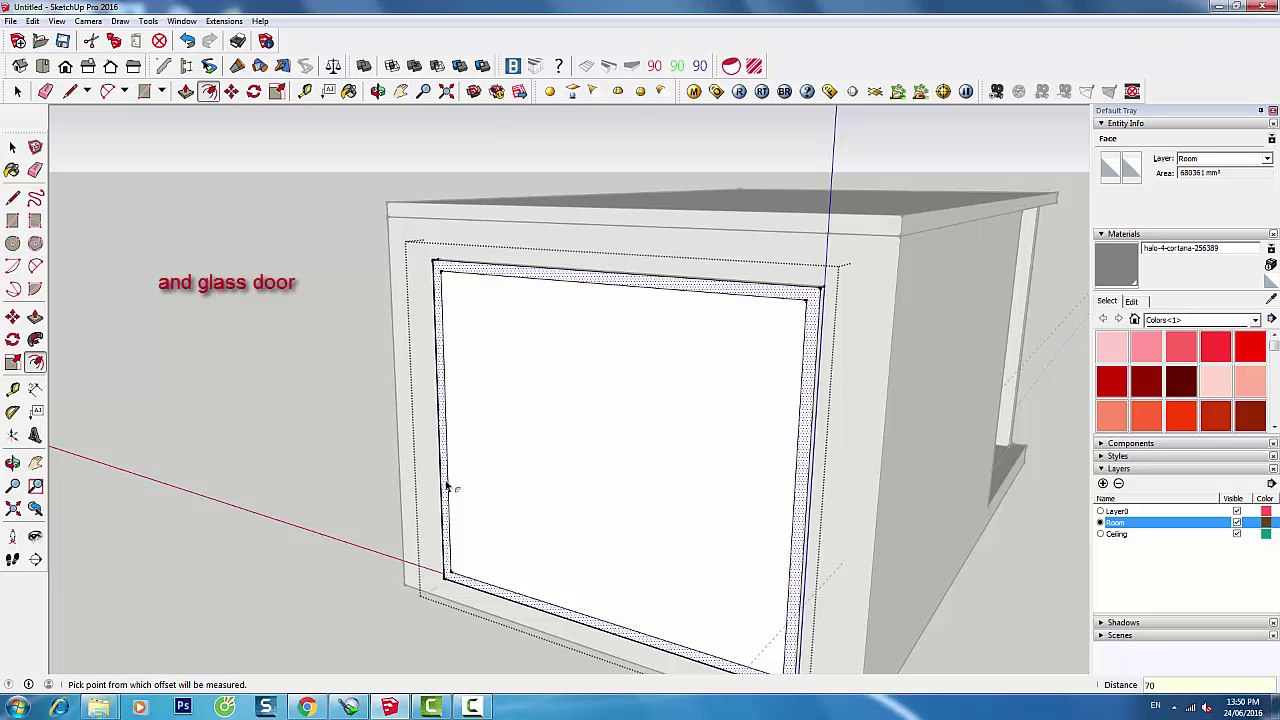
type("60")
key("Return")
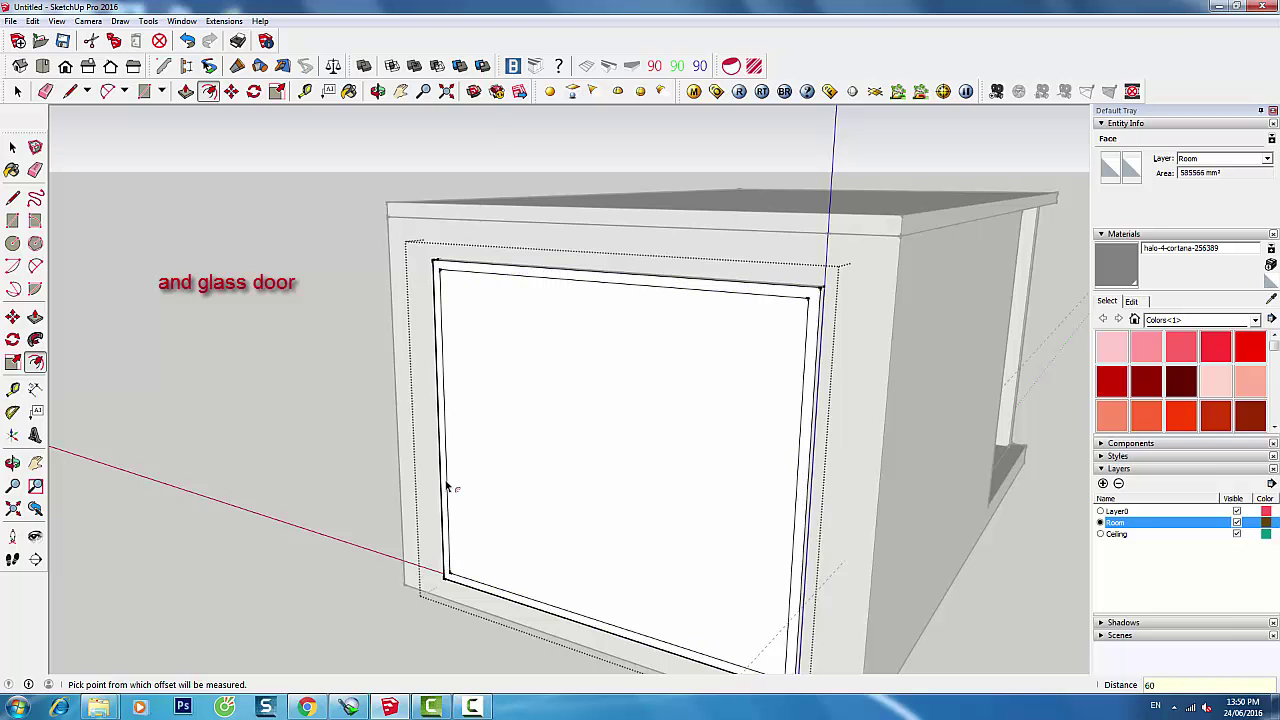
Push the inner door face through -60 mm, leaving an open frame
key("p")
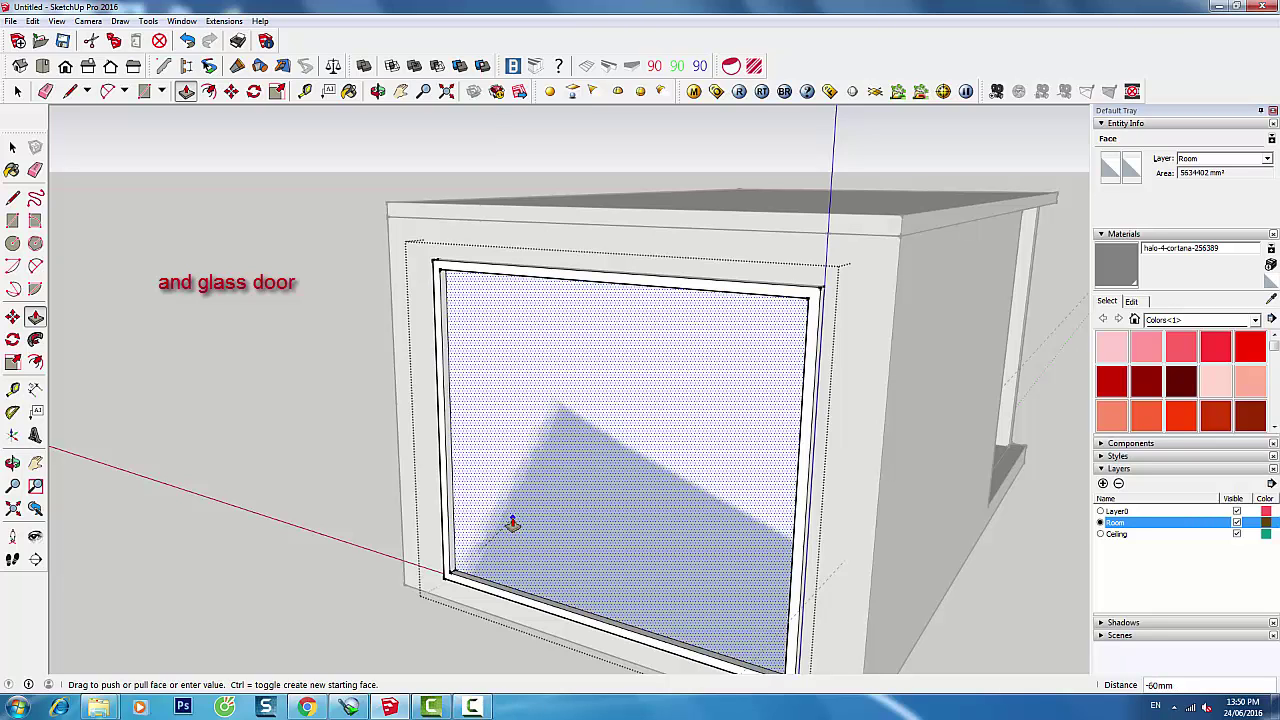
left_click(502, 513)
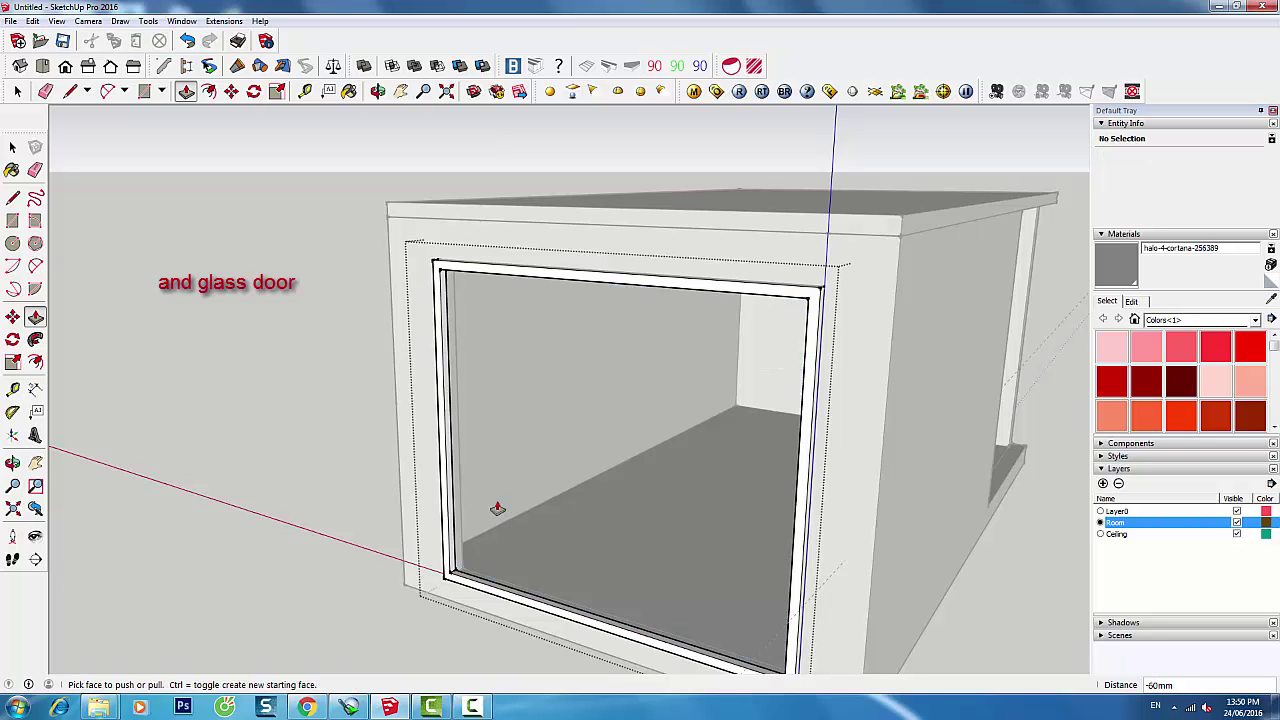
key("space")
middle_click_drag(578, 563, 695, 540)
scroll(543, 586, "up", 3)
Move the door frame group into place at the box corner
scroll(455, 585, "up", 2)
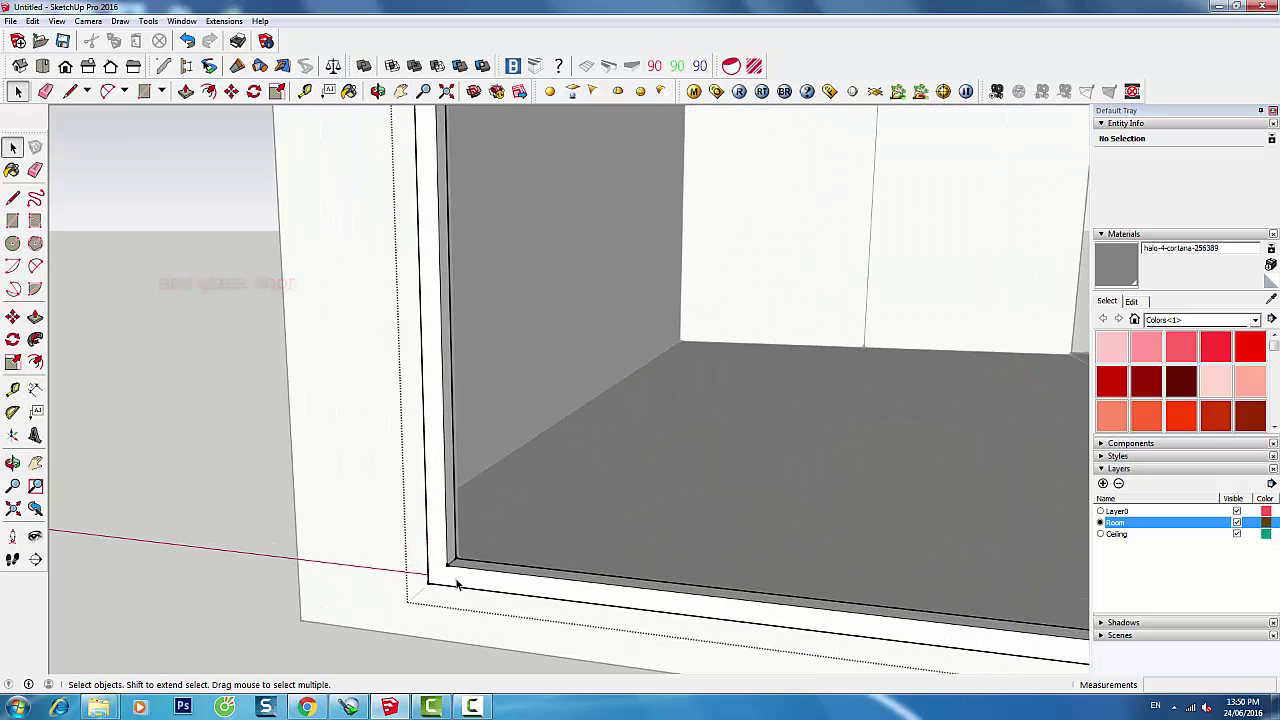
left_click(447, 589)
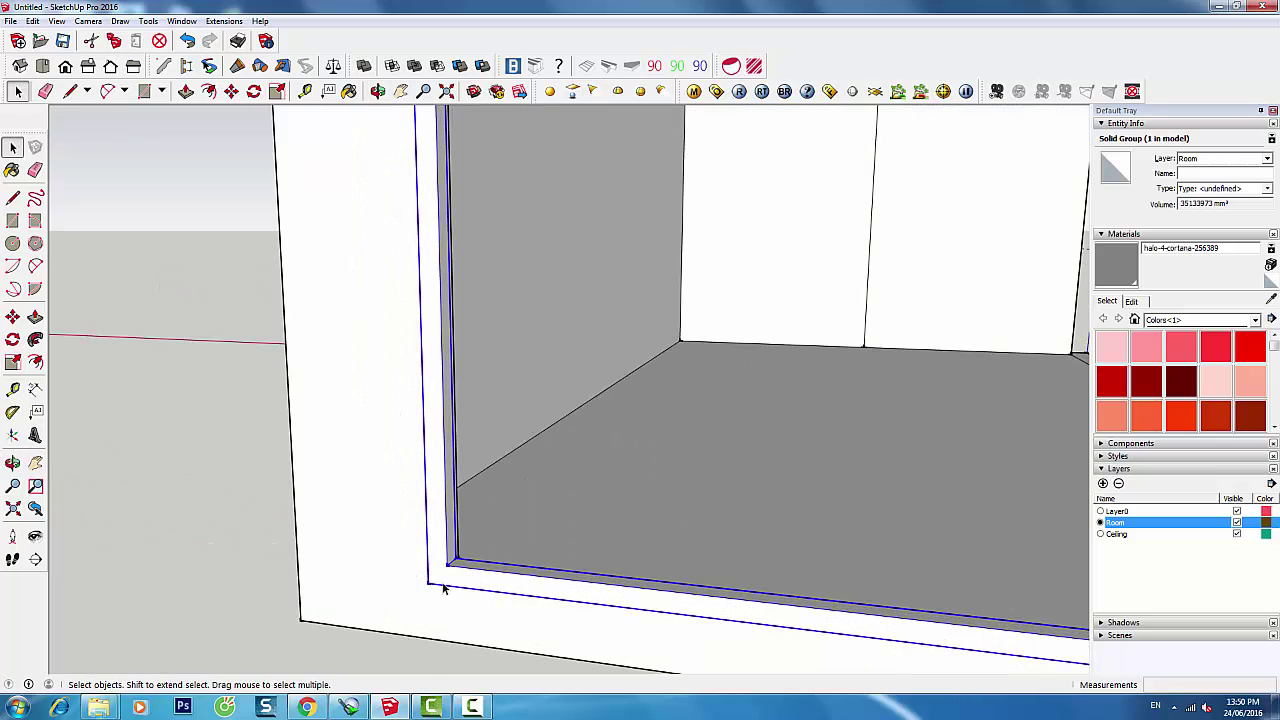
key("m")
left_click(430, 585)
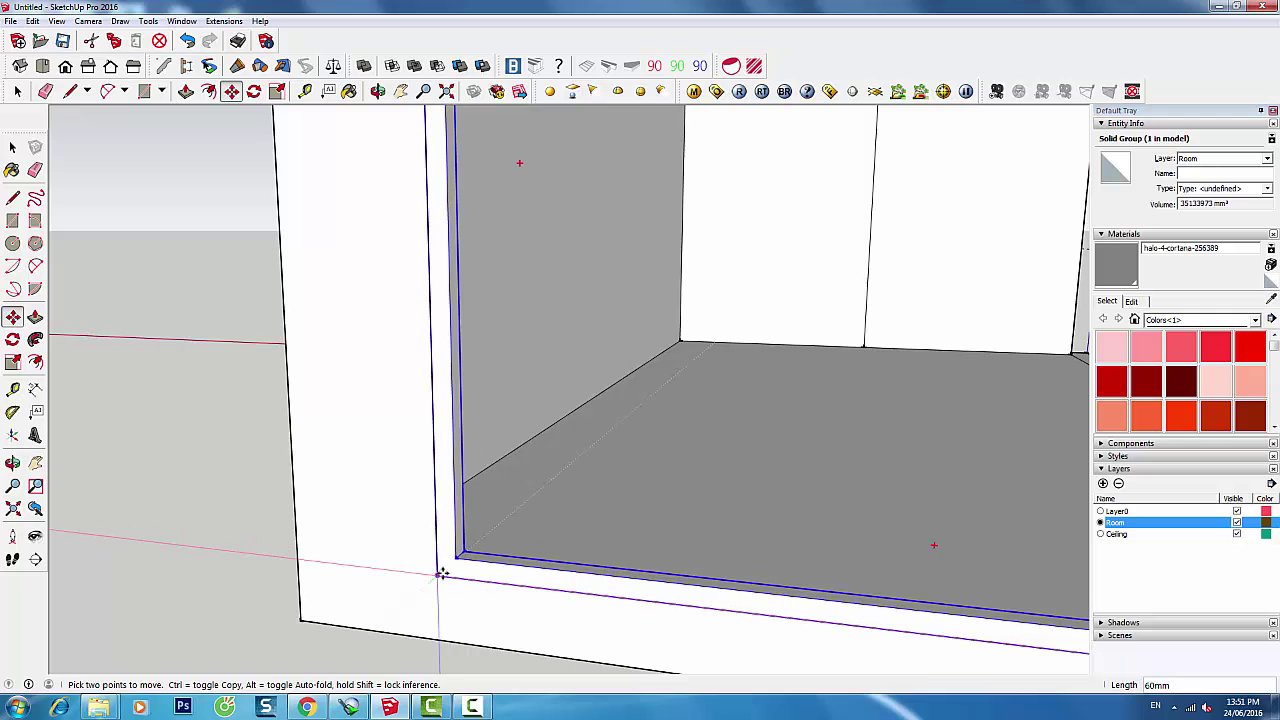
mouse_move(549, 543)
middle_mouse_down()
mouse_move(356, 637)
mouse_move(528, 448)
mouse_move(286, 537)
mouse_move(332, 478)
middle_mouse_up()
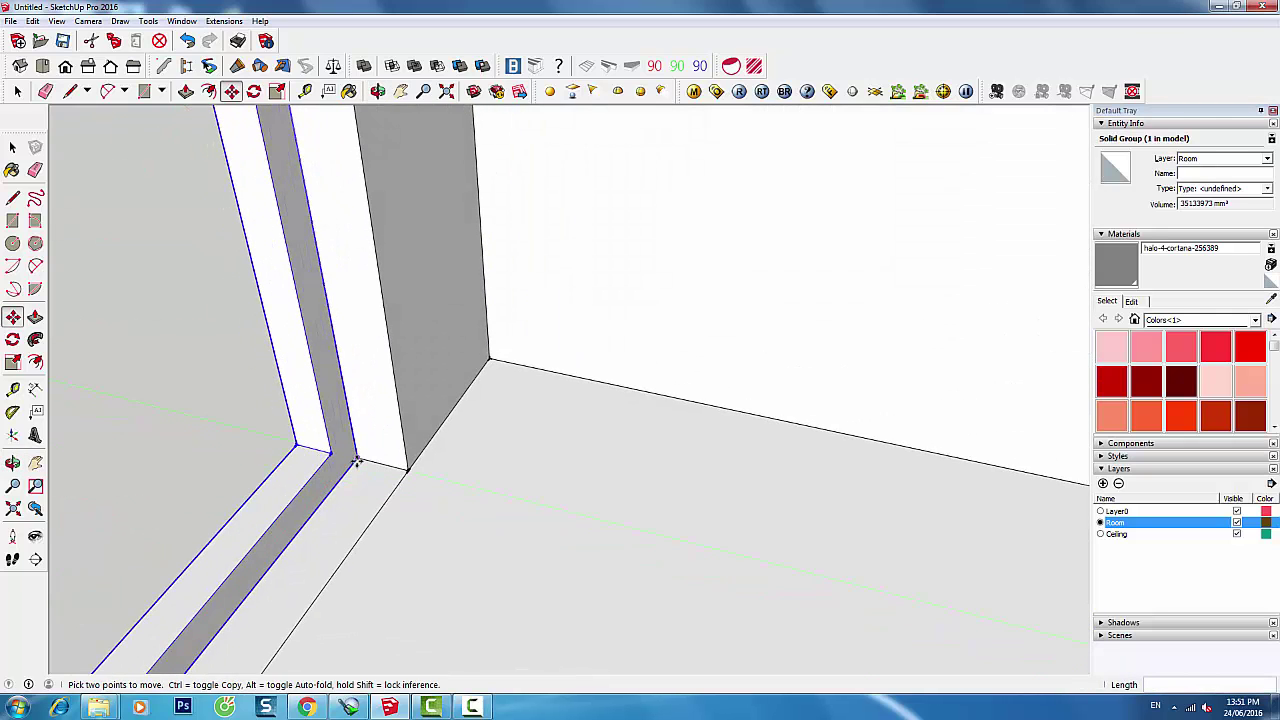
left_click(332, 478)
middle_click_drag(239, 504, 703, 451)
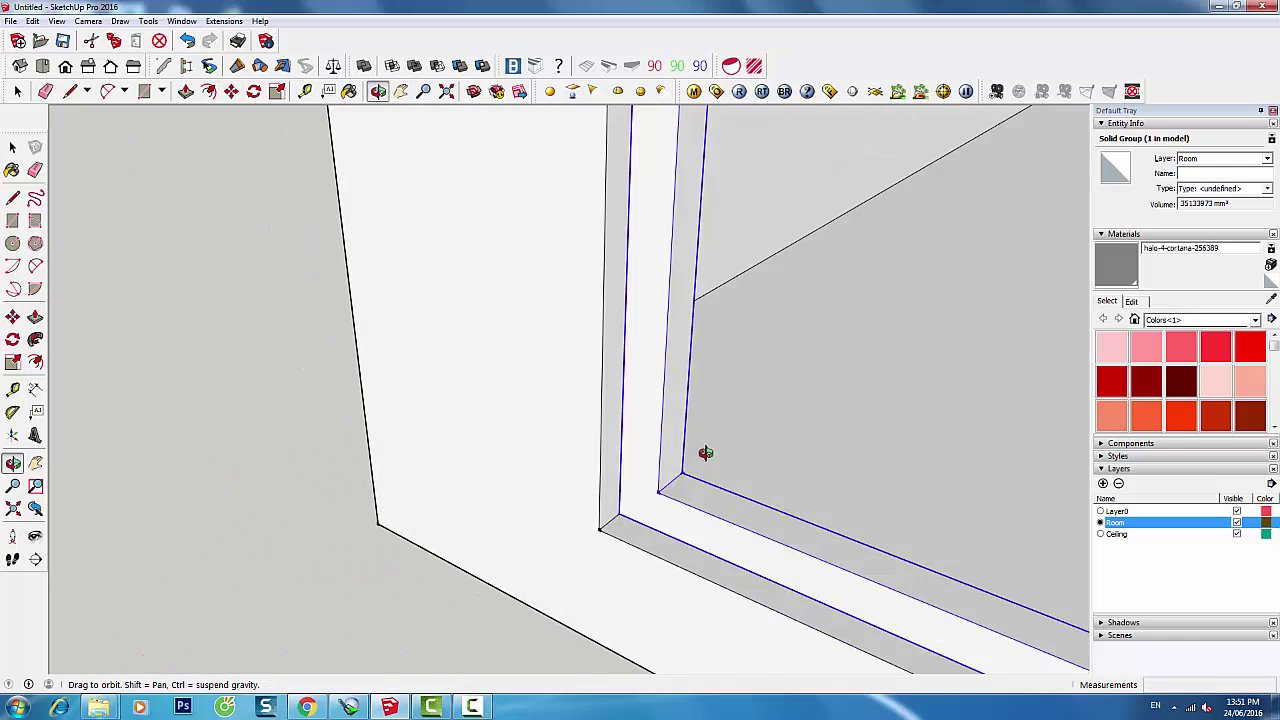
scroll(723, 480, "down", 3)
scroll(704, 523, "down", 3)
mouse_move(704, 523)
middle_mouse_down("shift")
mouse_move(674, 437)
mouse_move(529, 454)
mouse_move(571, 306)
mouse_move(275, 305)
middle_mouse_up("shift")
scroll(360, 334, "up", 5)
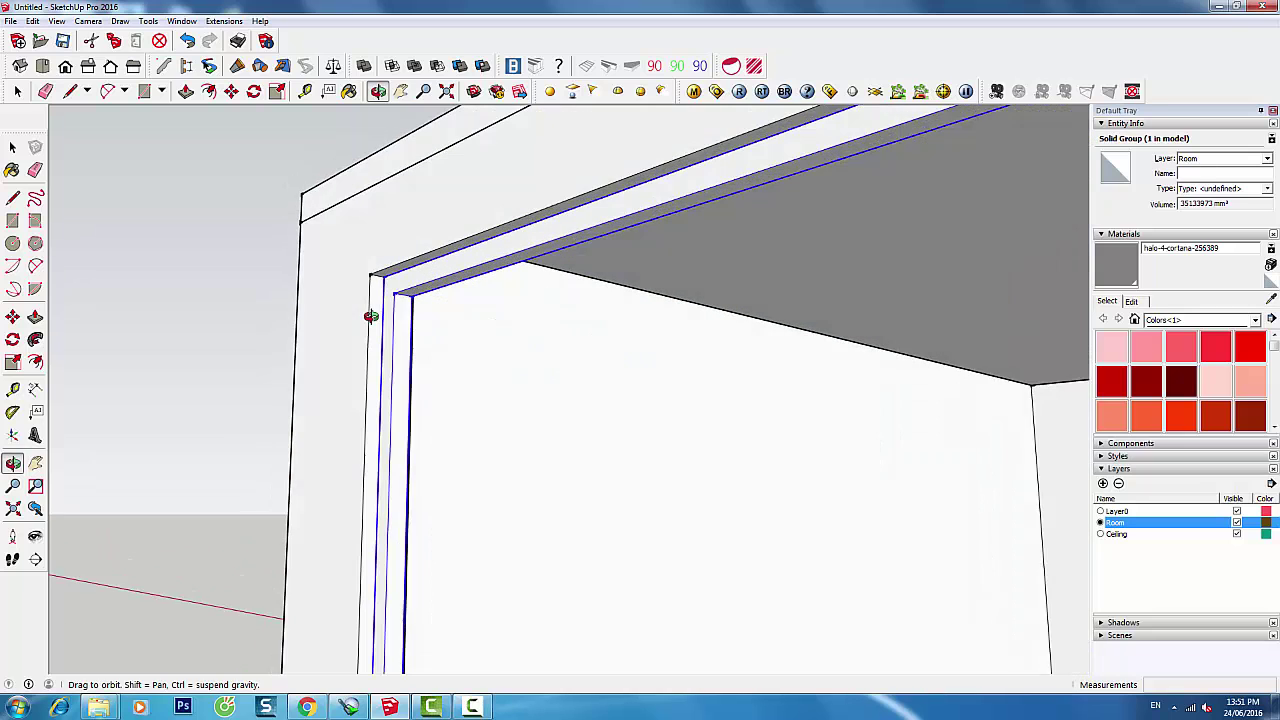
mouse_move(390, 338)
middle_mouse_down()
mouse_move(374, 326)
mouse_move(440, 360)
mouse_move(463, 440)
mouse_move(563, 343)
mouse_move(829, 609)
mouse_move(361, 250)
middle_mouse_up()
Draw a rectangle across the frame opening from corner to corner
key("r")
left_click(414, 292)
scroll(631, 445, "up", 5)
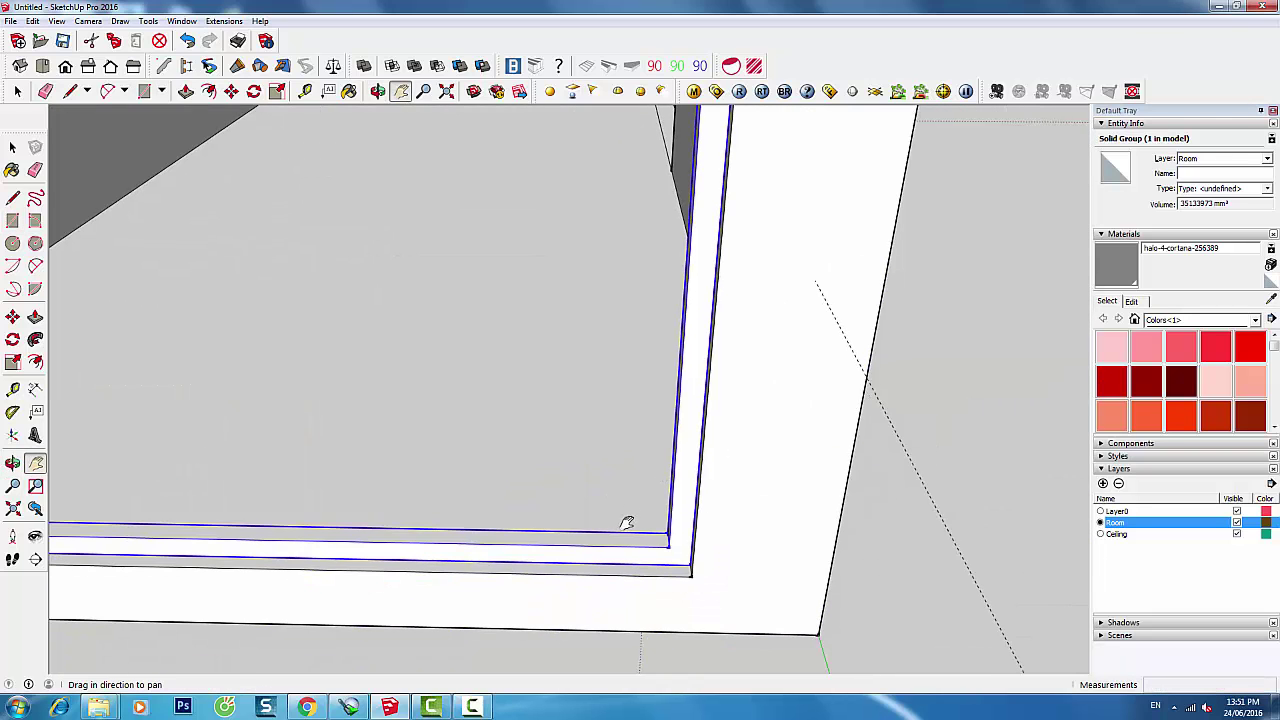
mouse_move(627, 520)
middle_mouse_down()
mouse_move(786, 571)
mouse_move(695, 520)
middle_mouse_up()
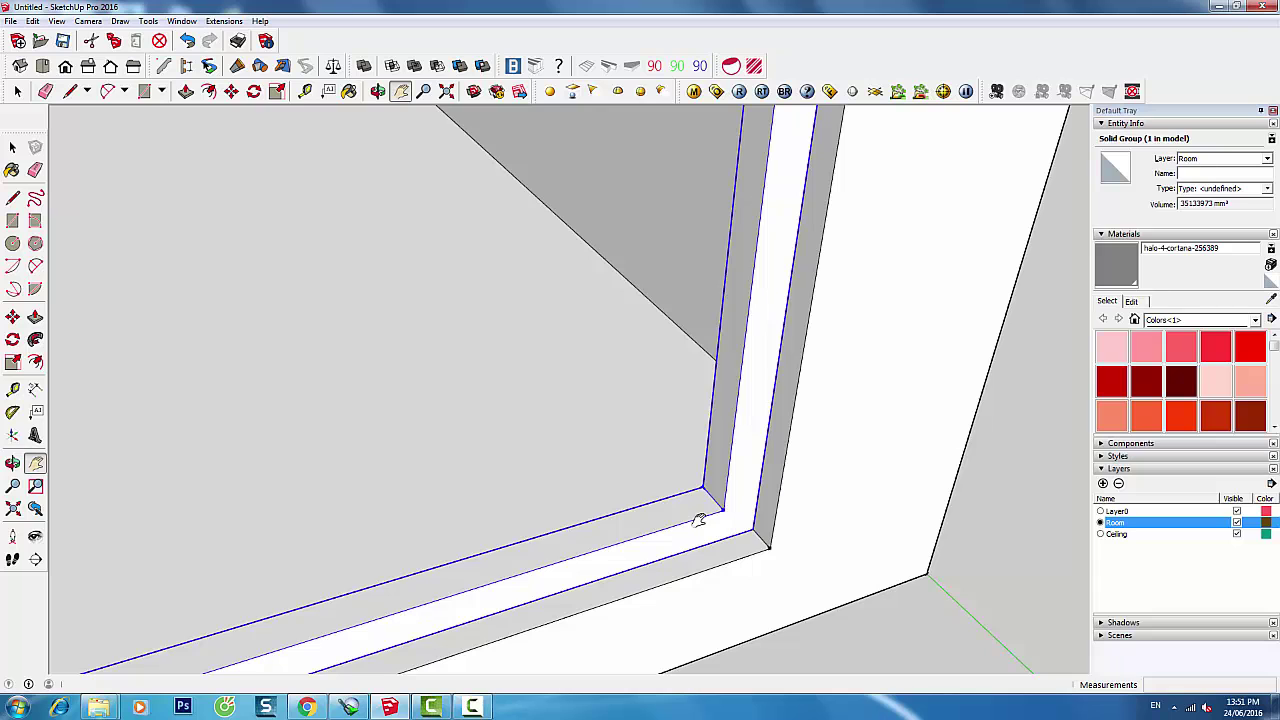
left_click(716, 500)
Make the new pane face a group and open it for editing
key("space")
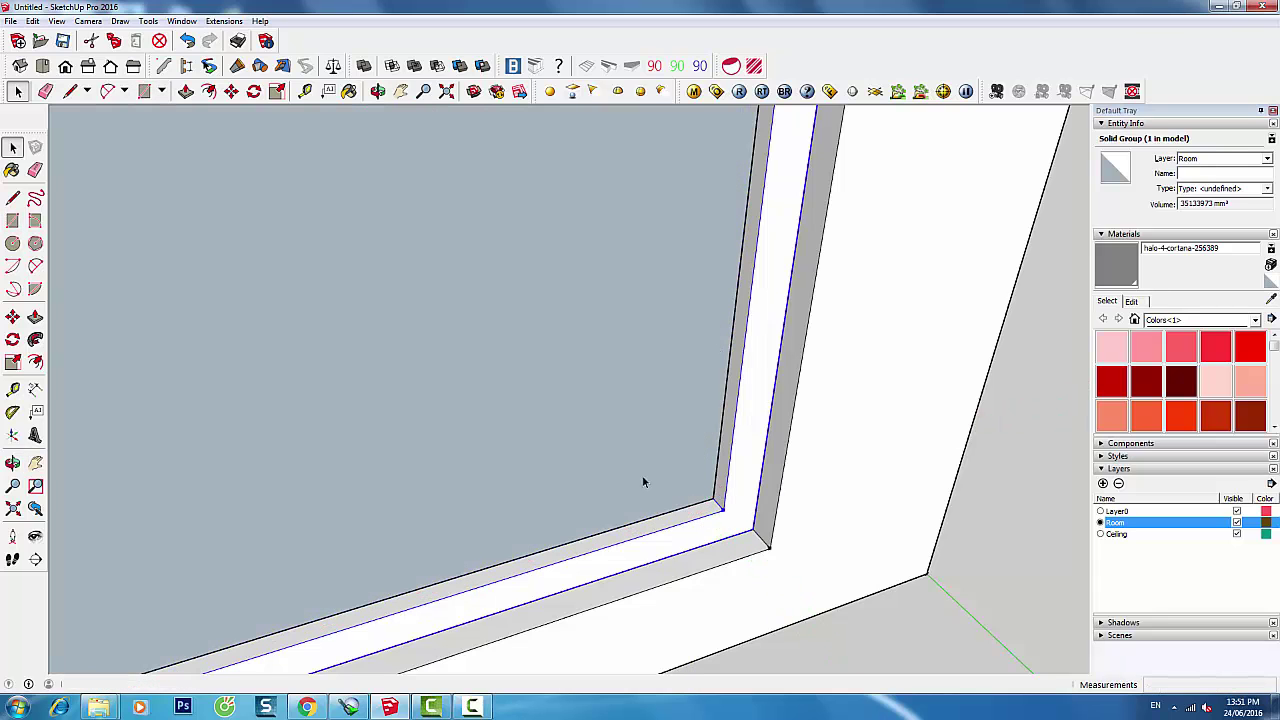
double_click(557, 428)
right_click(557, 428)
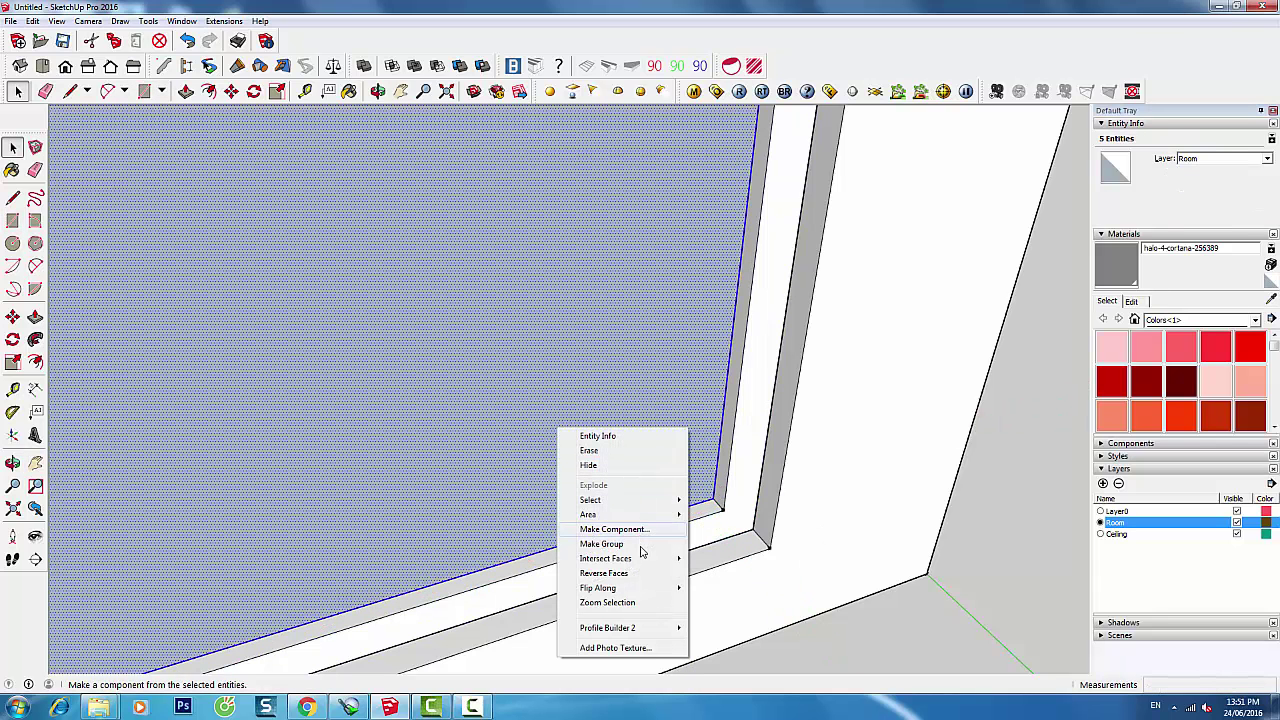
left_click(641, 549)
double_click(593, 505)
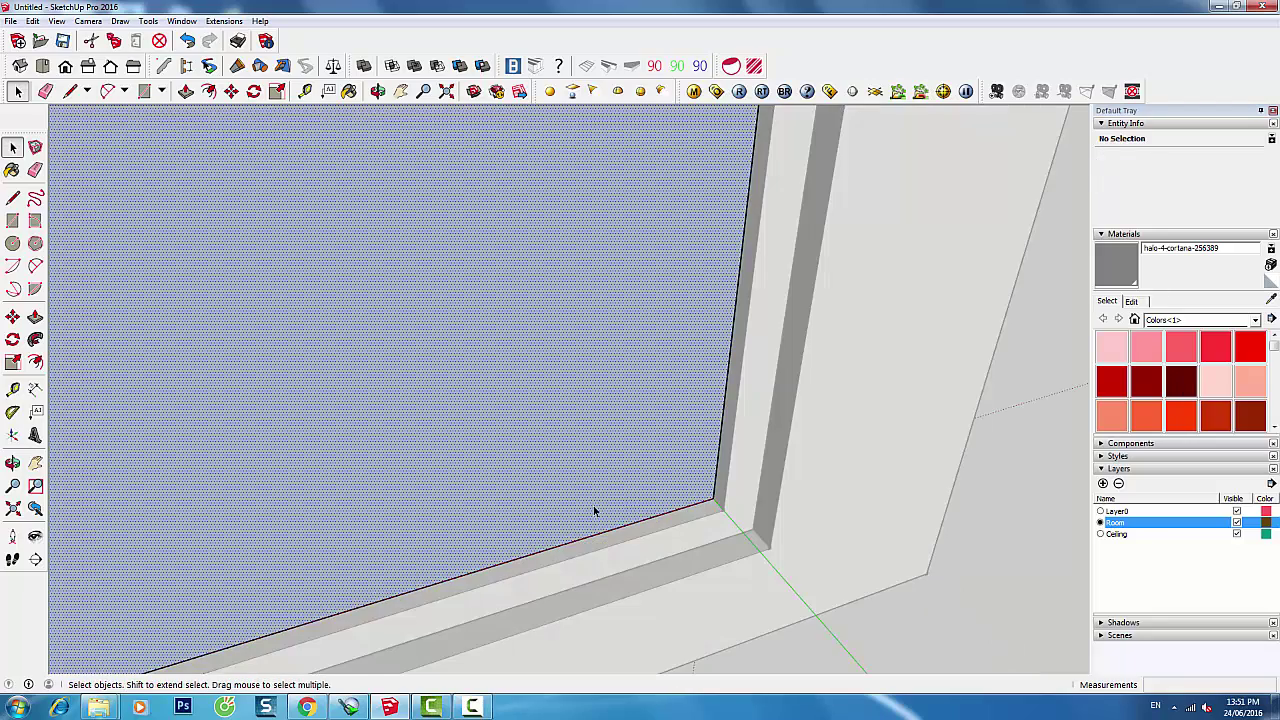
Thicken the glass pane to 10 mm
key("p")
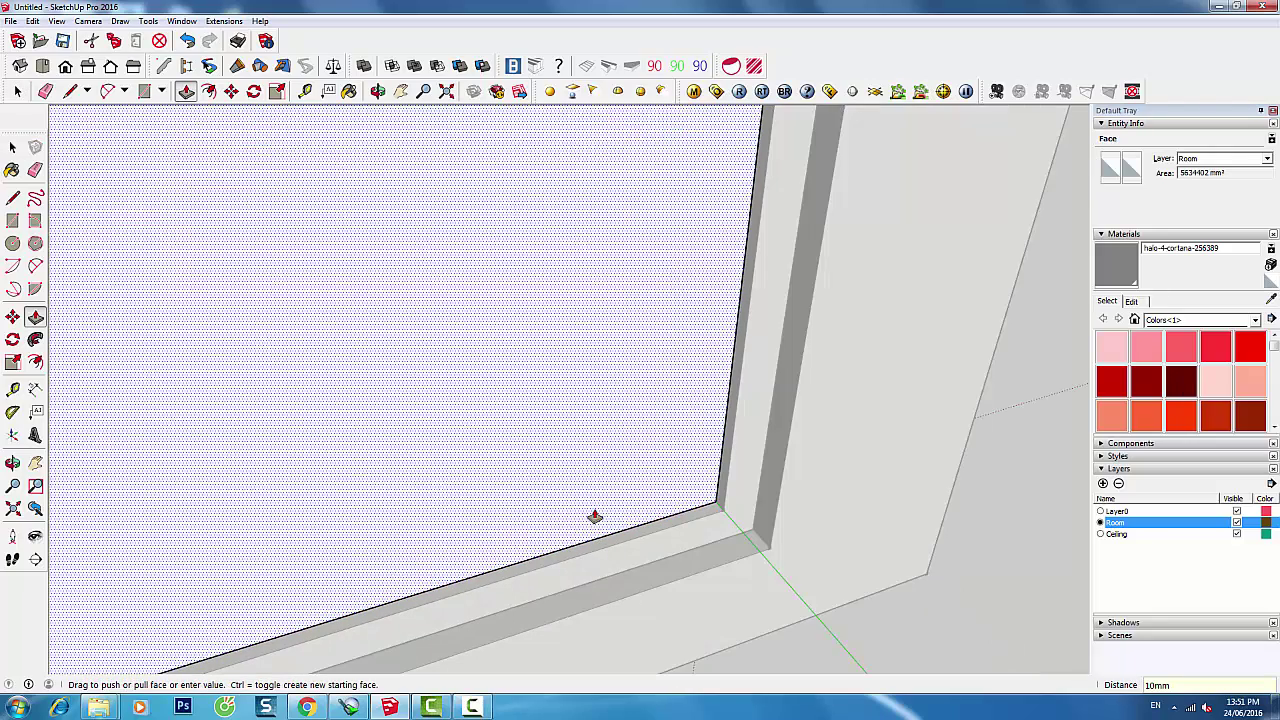
key("Escape")
key("space")
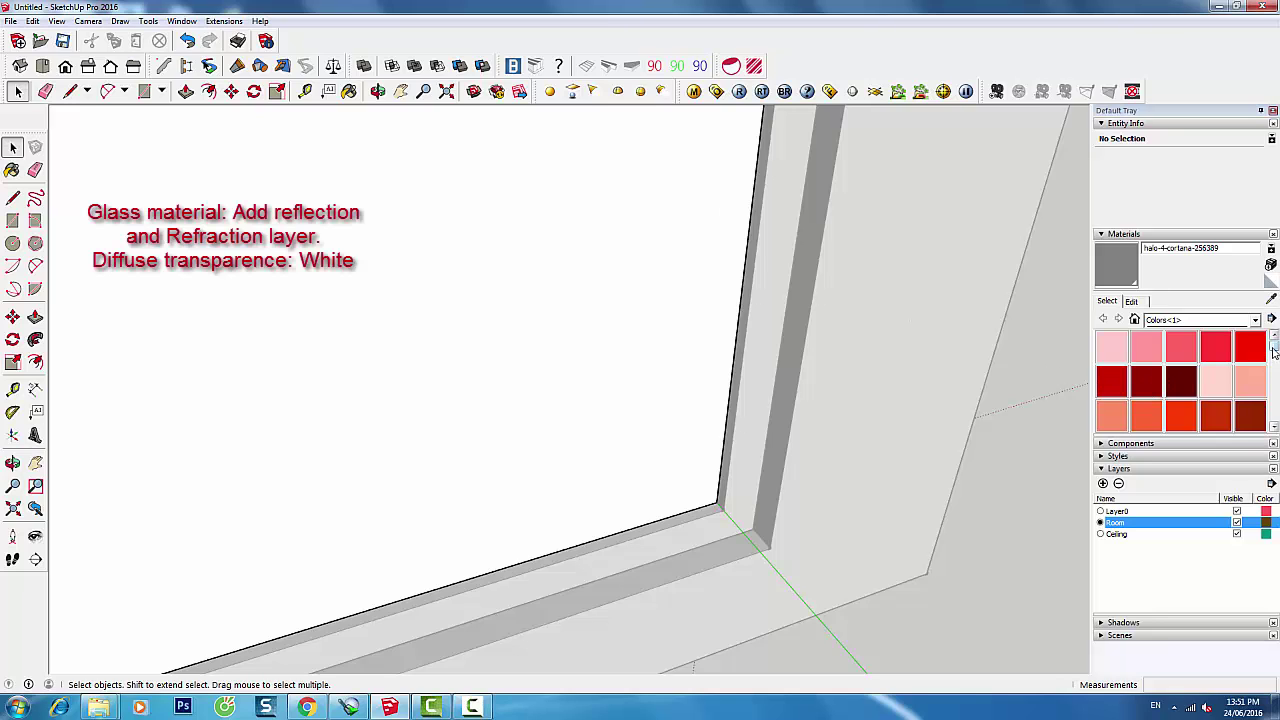
Start a material from plain white and rename it Glass in the V-Ray editor
left_click_drag(1274, 348, 1275, 405)
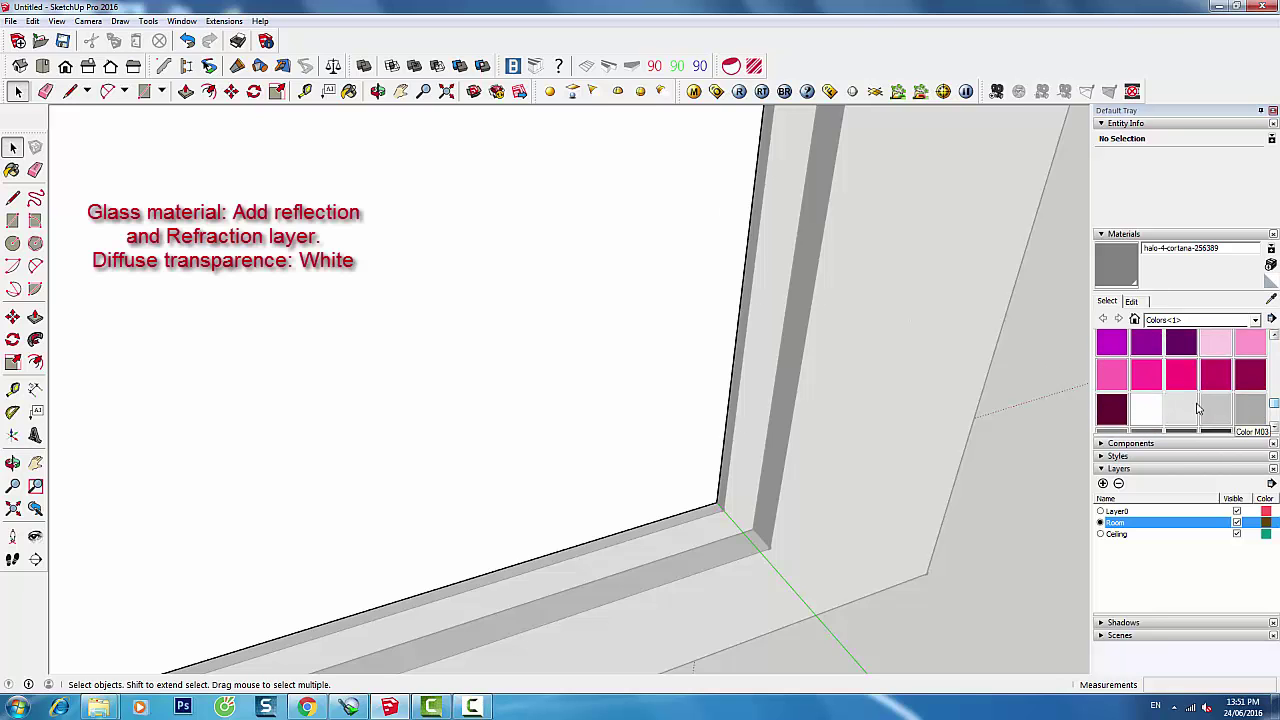
left_click(1152, 408)
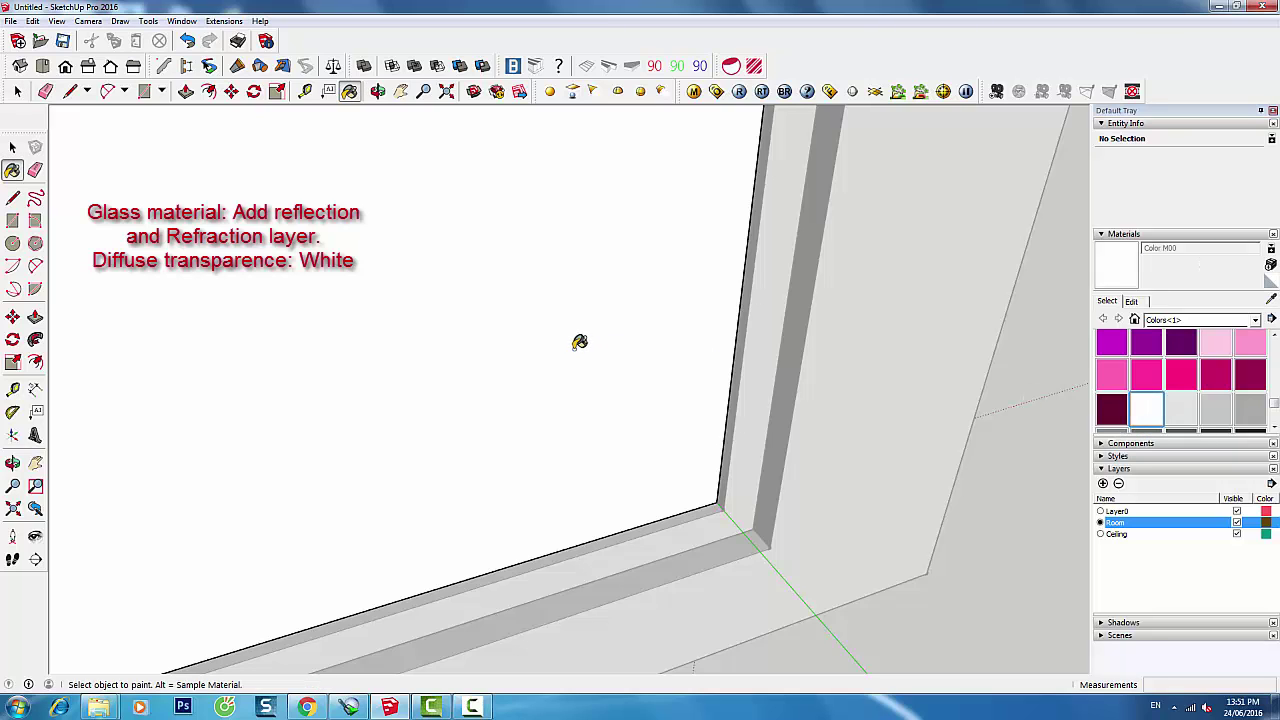
left_click(694, 93)
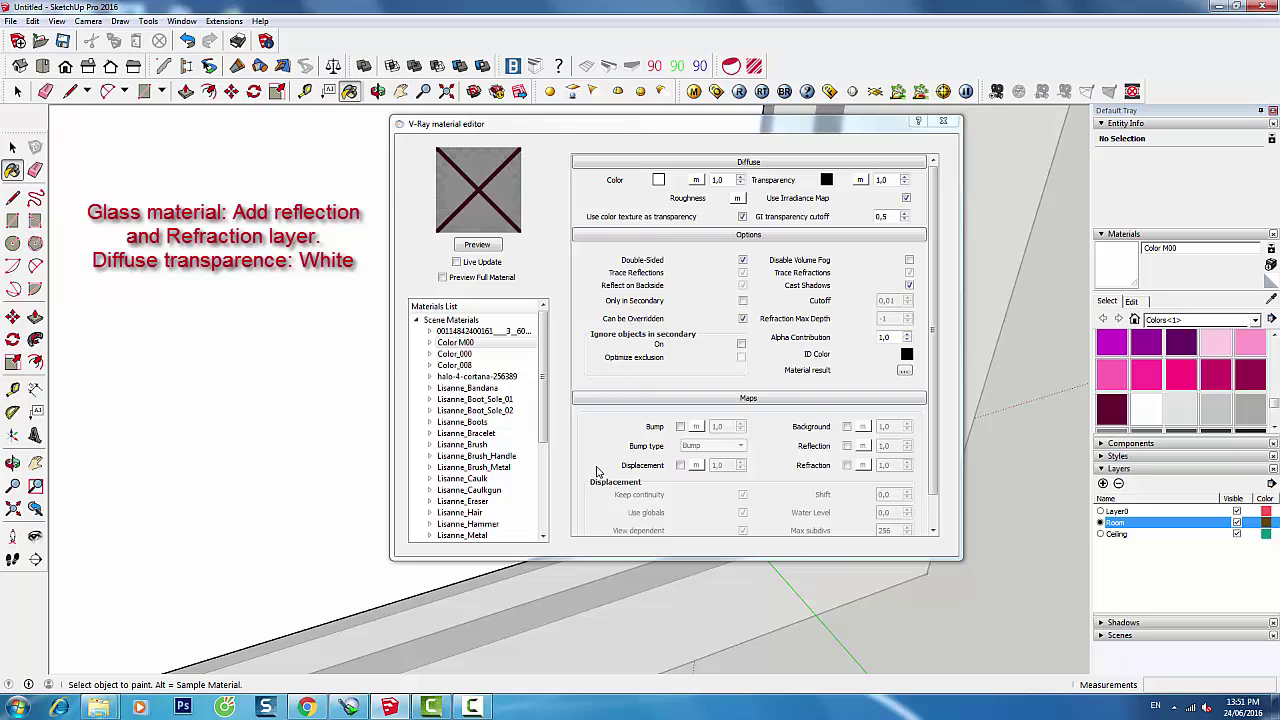
left_click(1177, 247)
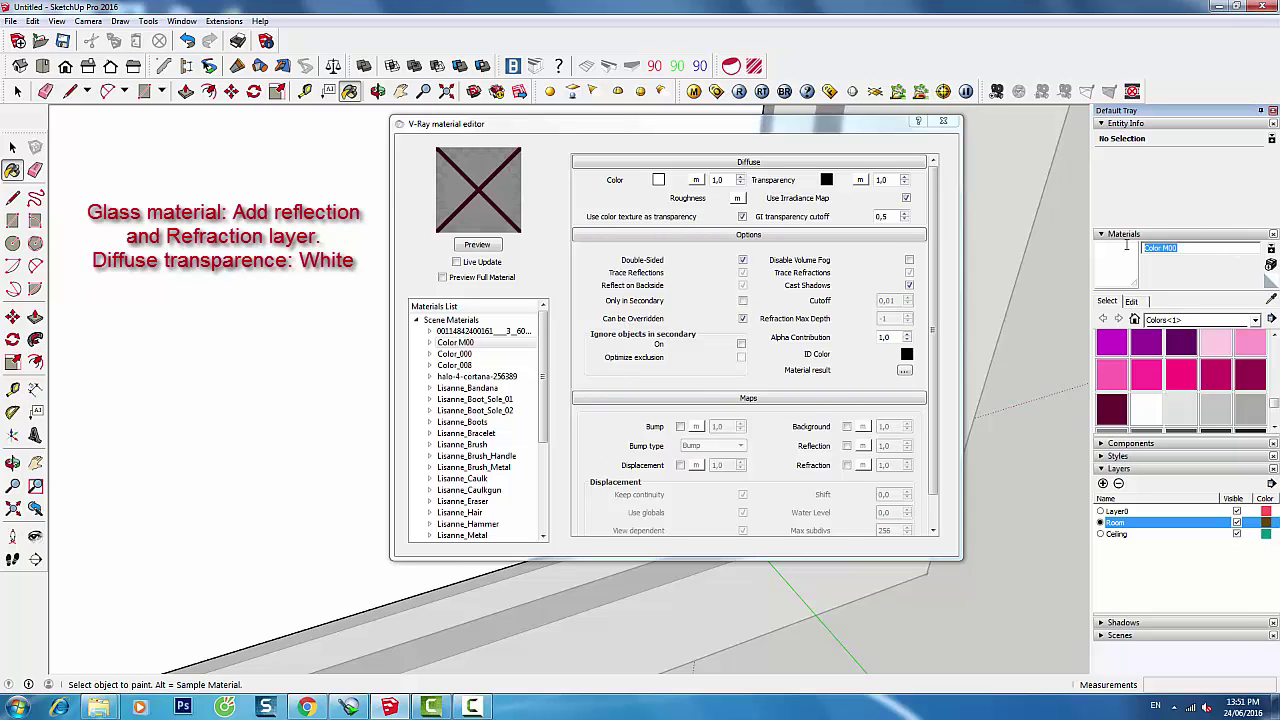
type("Glass")
key("Return")
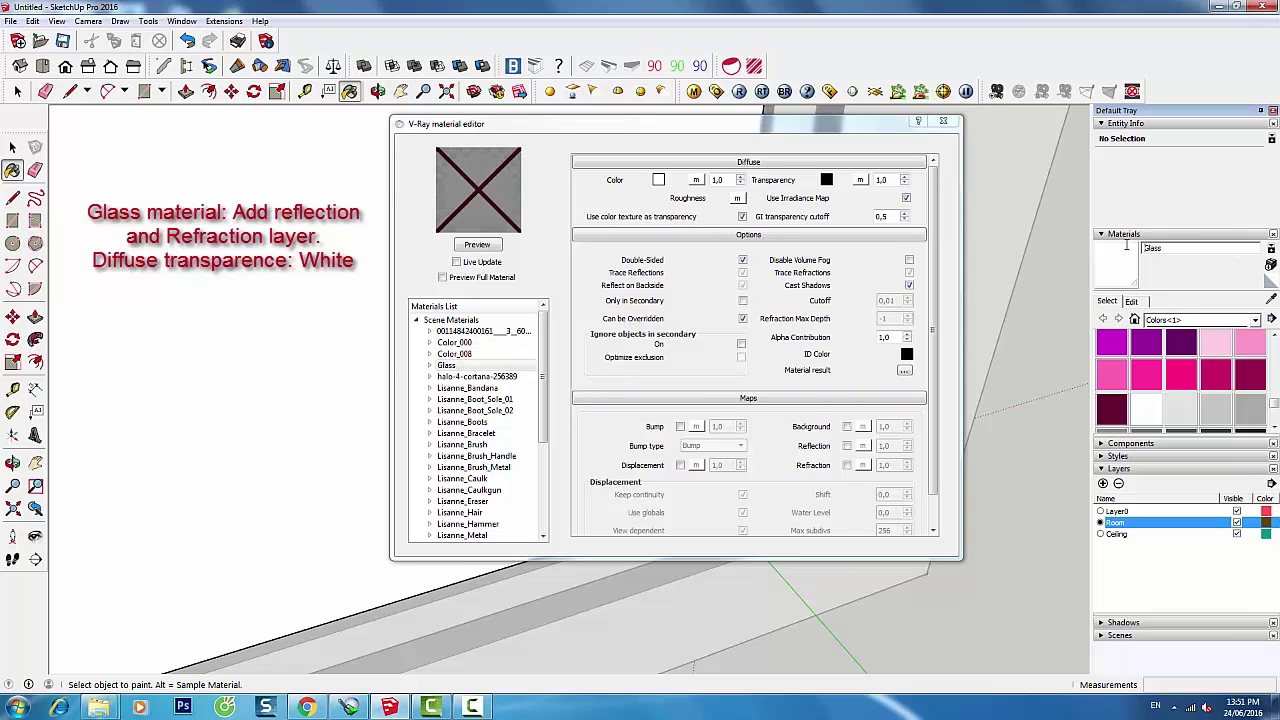
Add Reflection and Refraction layers to the Glass material
left_click(442, 365)
right_click(440, 366)
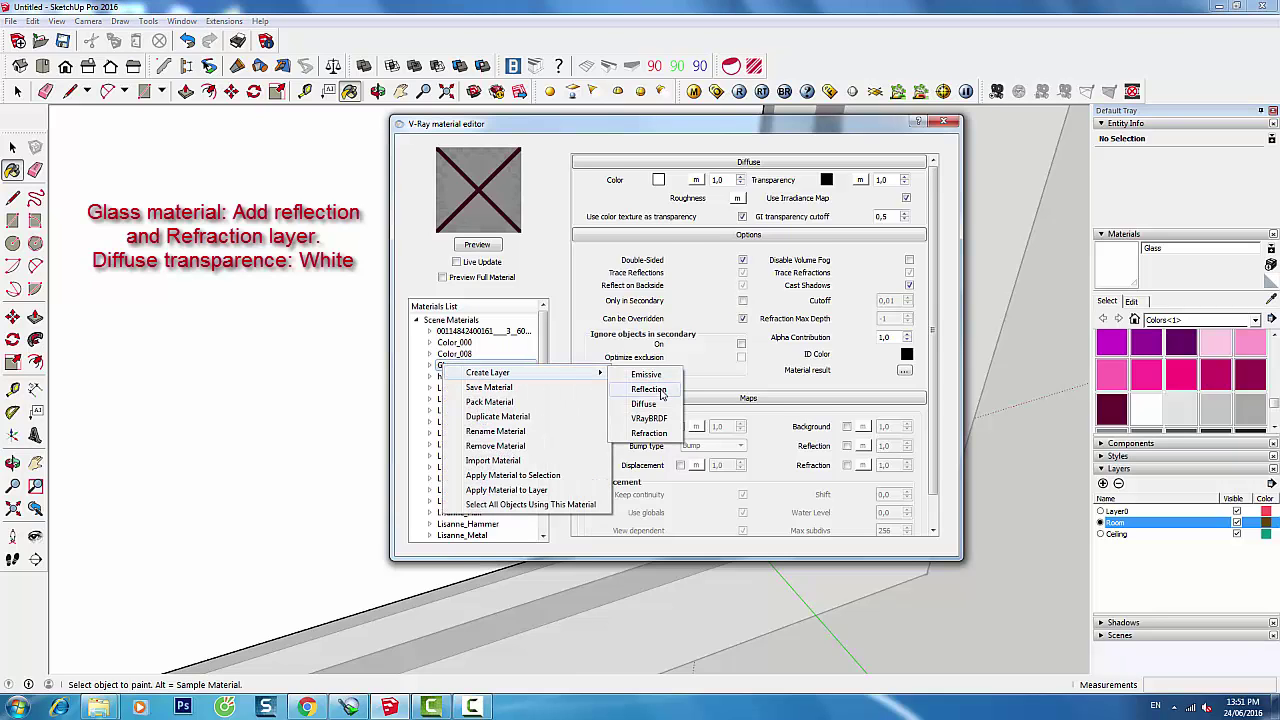
left_click(661, 391)
right_click(491, 371)
mouse_move(535, 373)
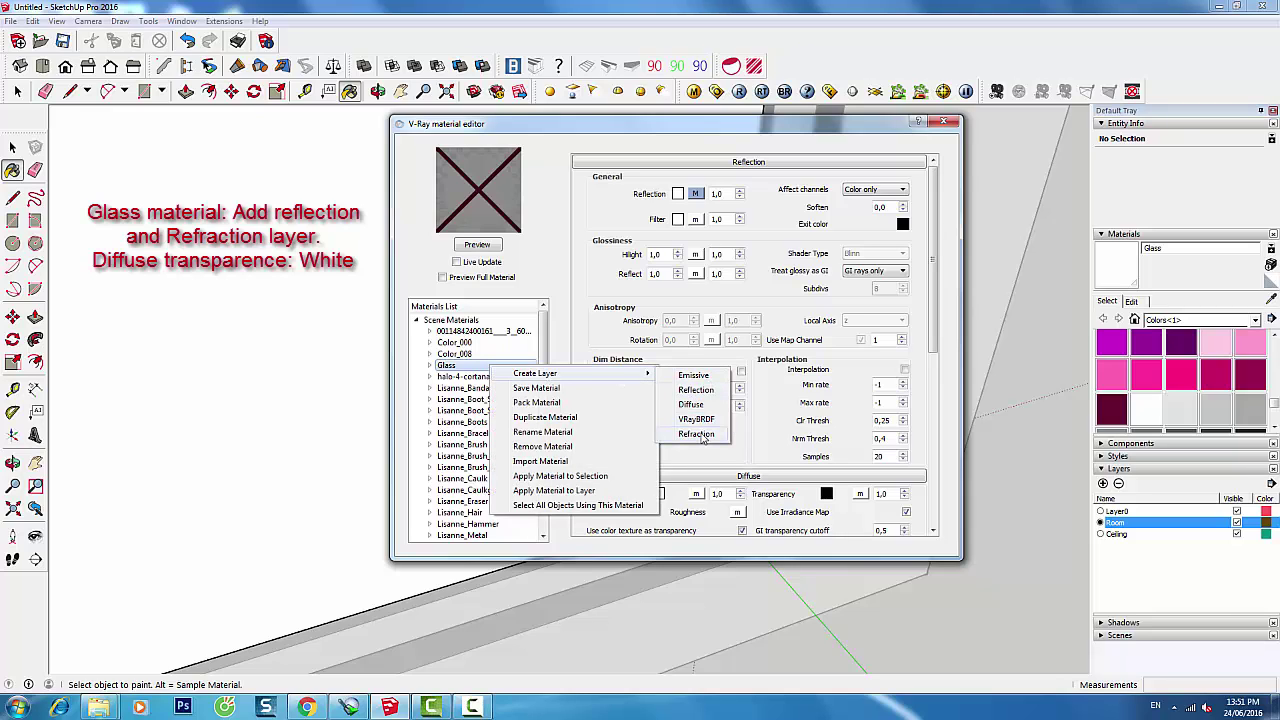
left_click(700, 435)
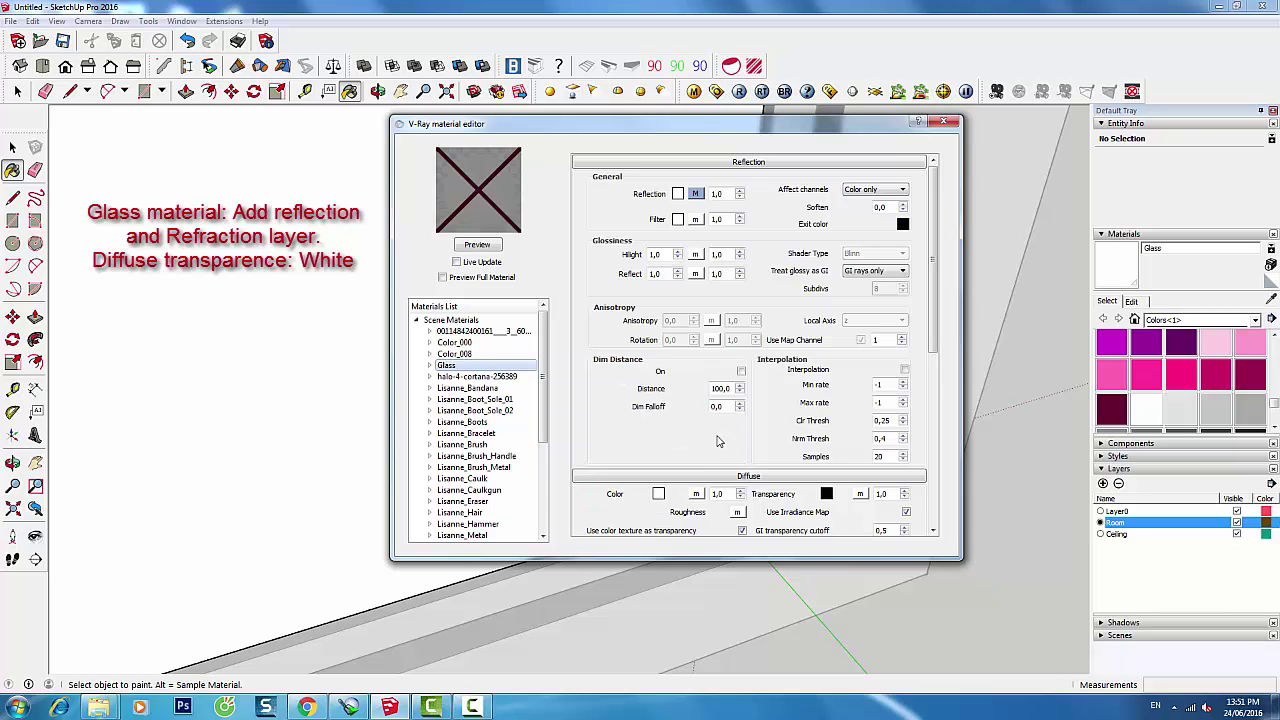
Set the Glass transparency colour to white, preview it, and close the editor
left_click(826, 494)
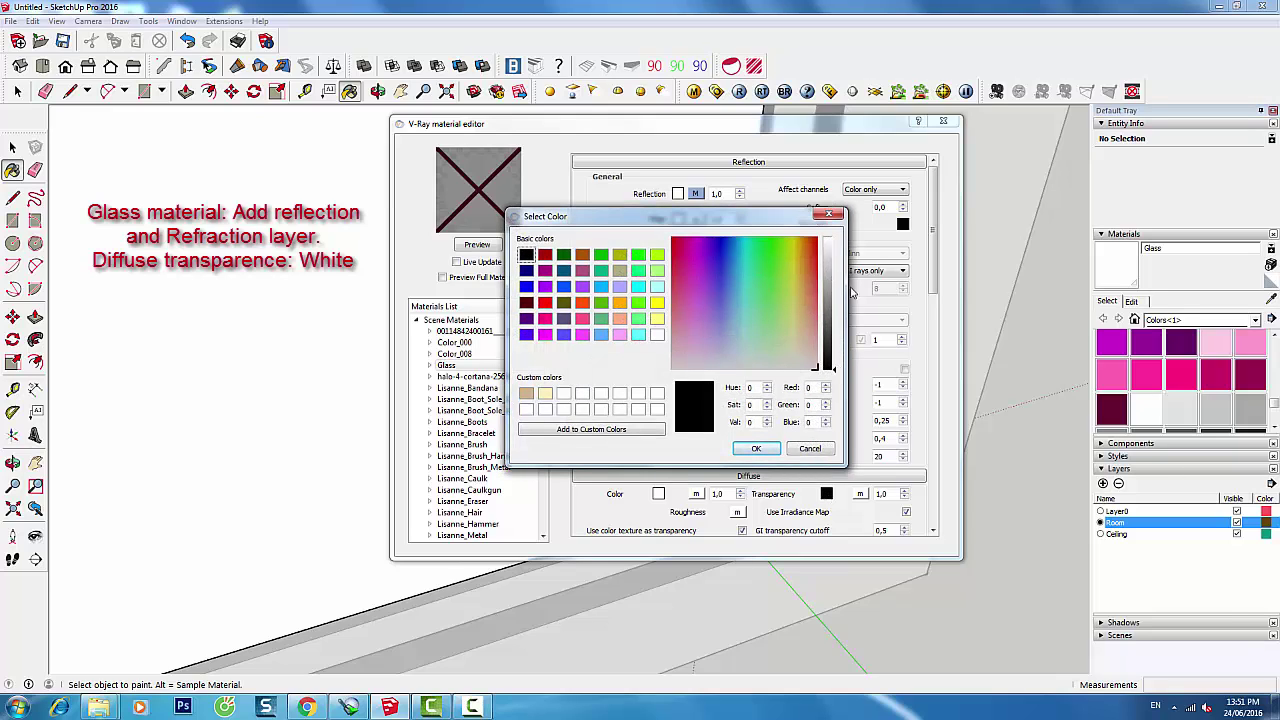
left_click(832, 244)
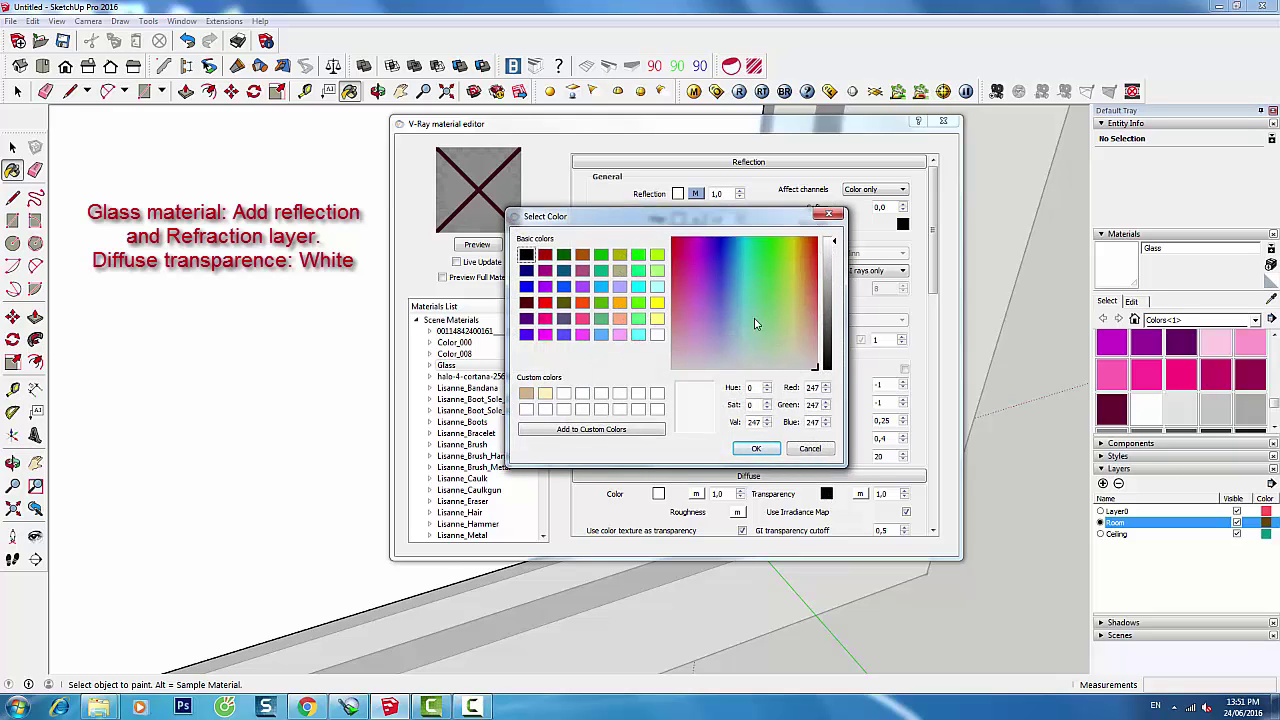
left_click(757, 449)
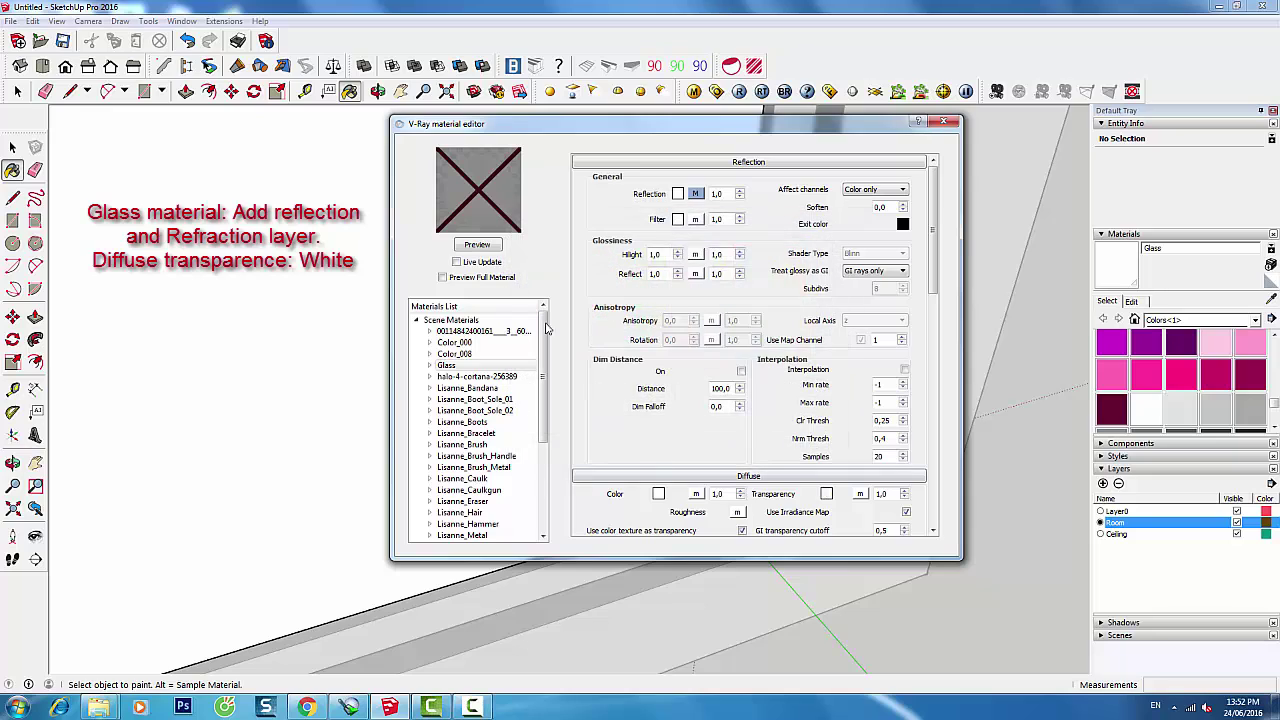
left_click(490, 245)
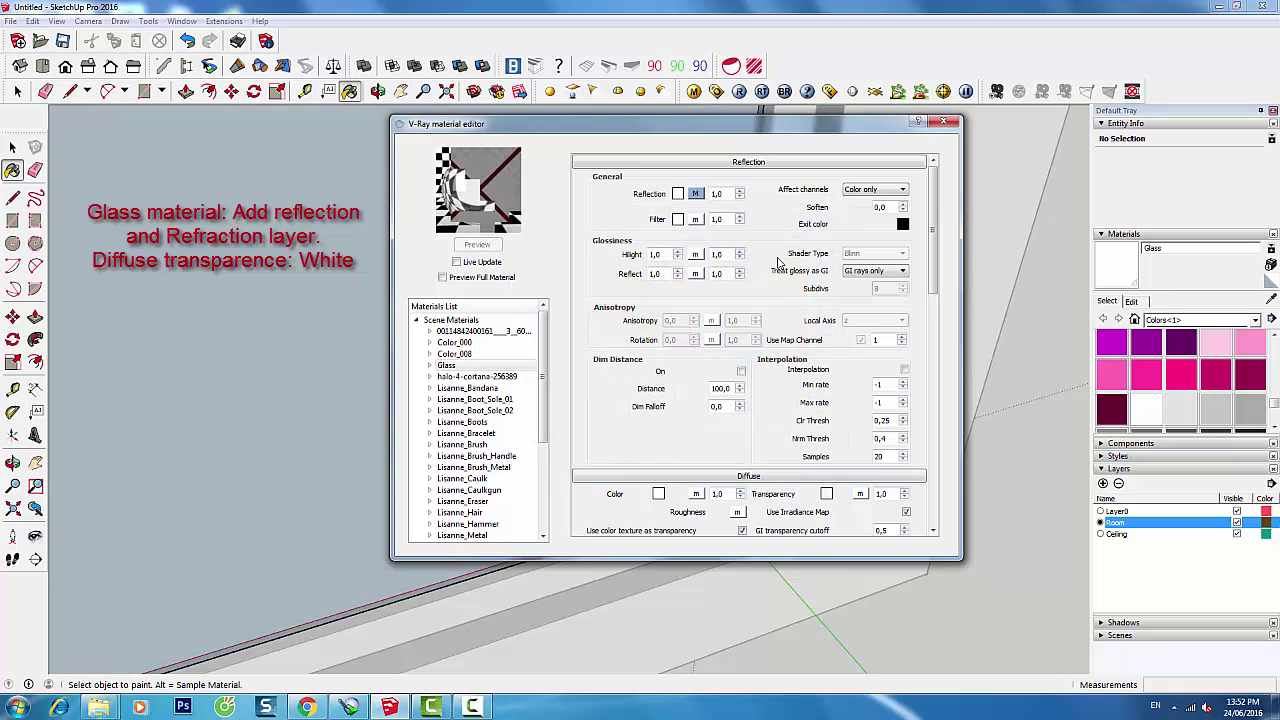
left_click(942, 124)
mouse_move(671, 377)
middle_mouse_down()
mouse_move(995, 425)
mouse_move(822, 345)
middle_mouse_up()
Paint the whole door pane with the Glass material so it turns see-through
left_click(822, 345)
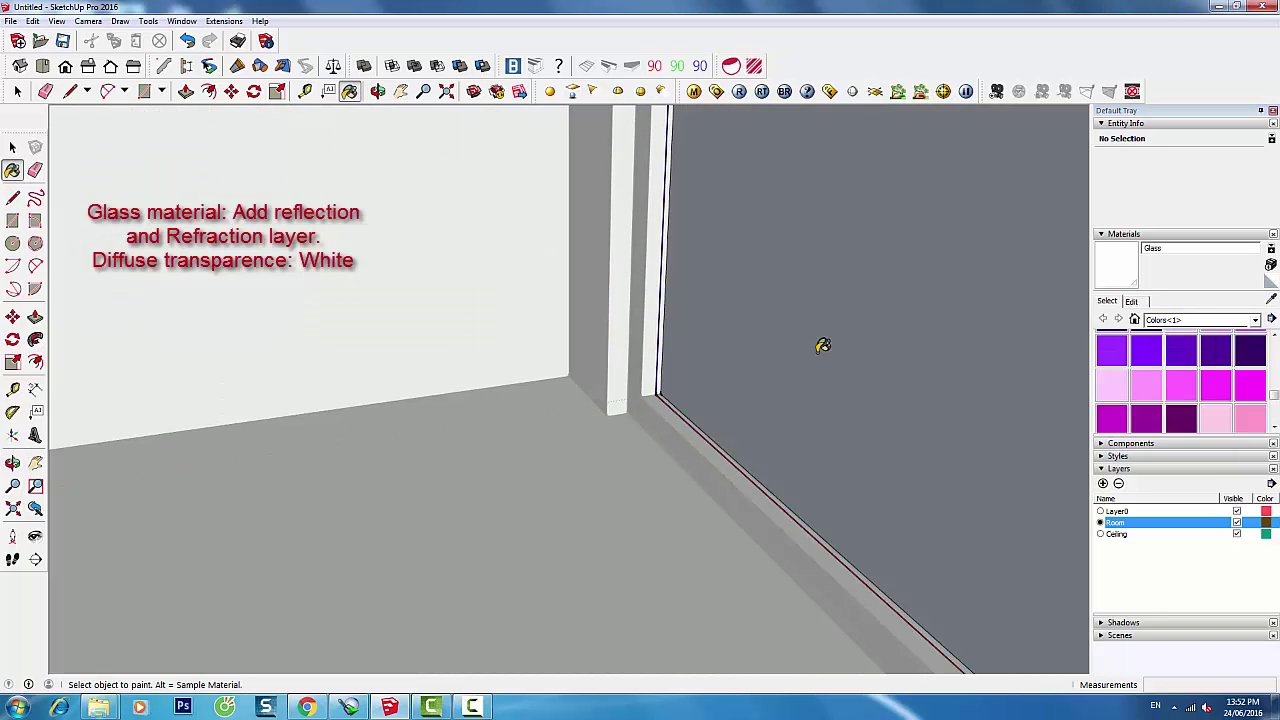
key("space")
double_click(797, 351)
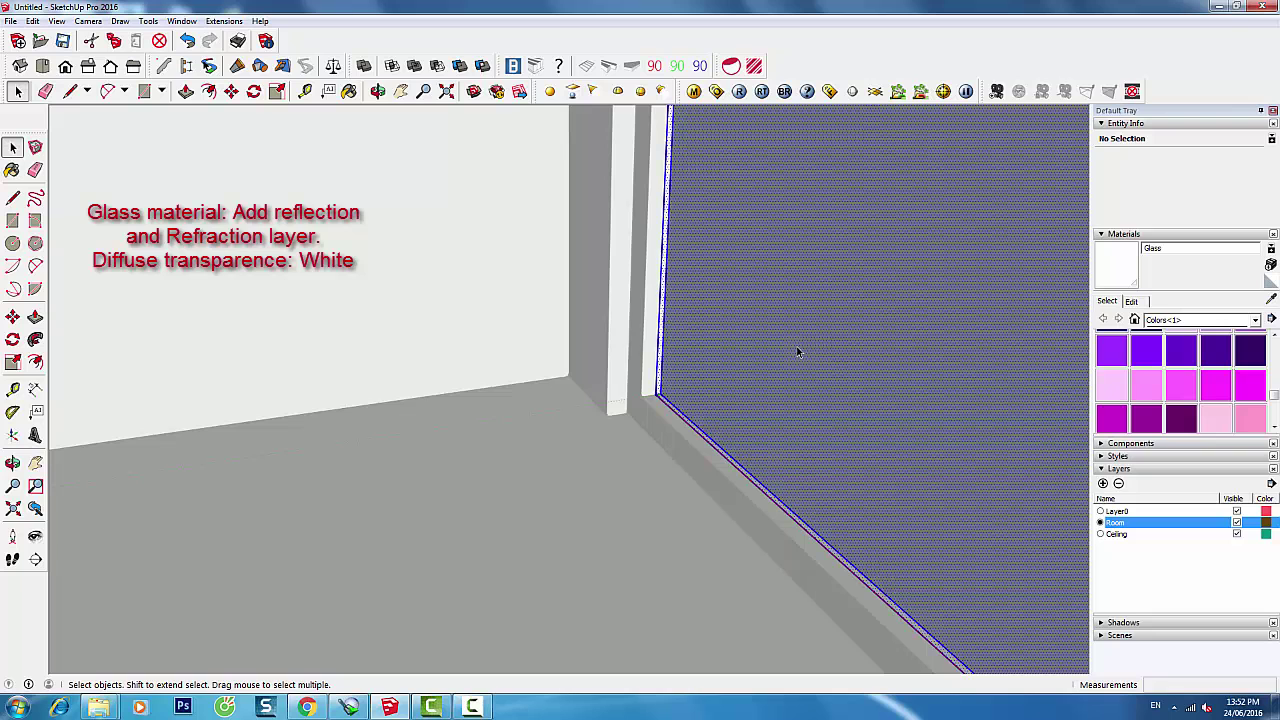
key("b")
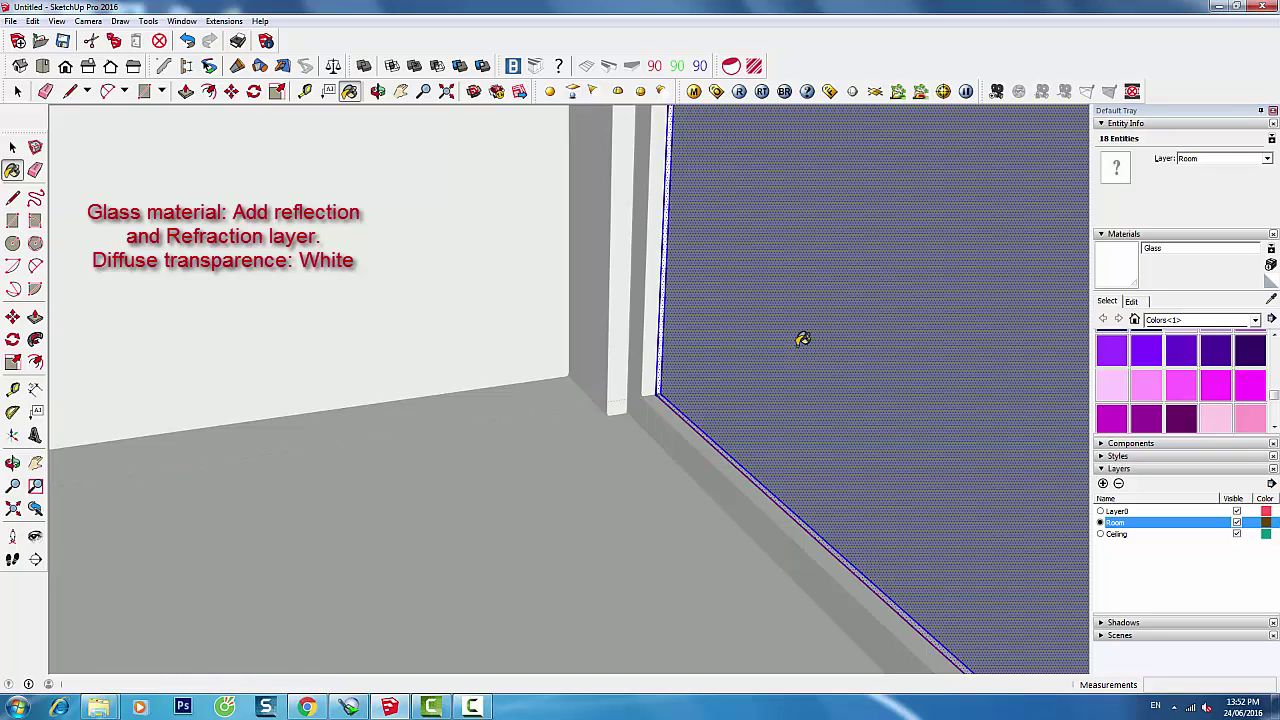
middle_click_drag(803, 339, 603, 349)
middle_click_drag(814, 409, 722, 415, "shift")
left_click(866, 428)
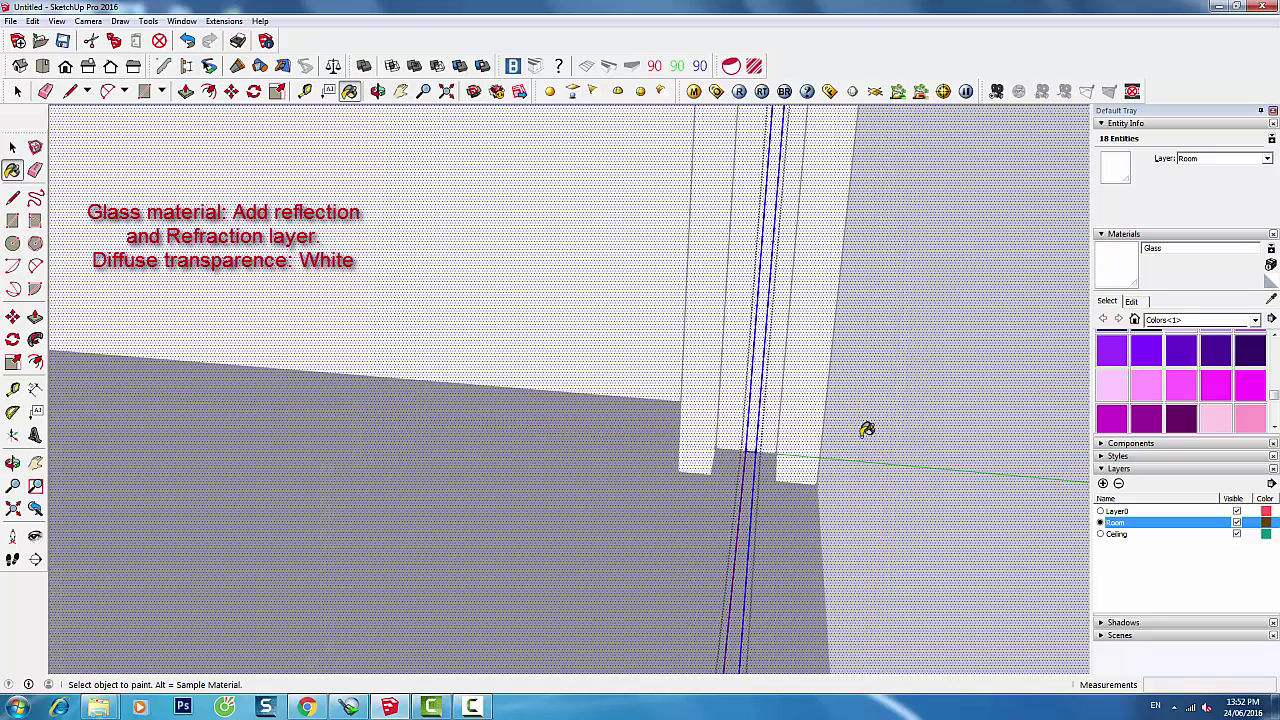
mouse_move(719, 457)
middle_mouse_down()
mouse_move(886, 463)
mouse_move(909, 434)
mouse_move(735, 436)
mouse_move(674, 463)
mouse_move(651, 494)
mouse_move(814, 449)
mouse_move(860, 451)
mouse_move(514, 423)
mouse_move(567, 449)
mouse_move(646, 391)
mouse_move(457, 449)
mouse_move(448, 440)
middle_mouse_up()
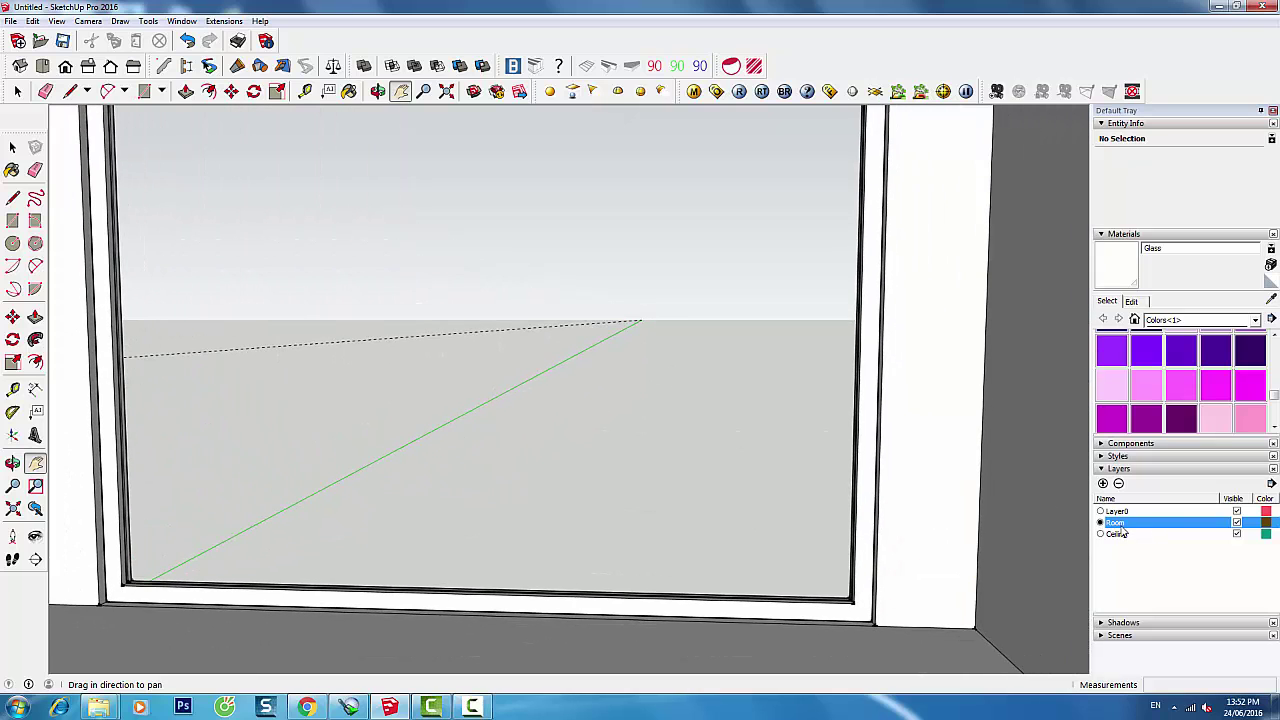
Add a Fur layer, make it current, and hide the Ceiling layer
left_click(1104, 484)
type("Fur")
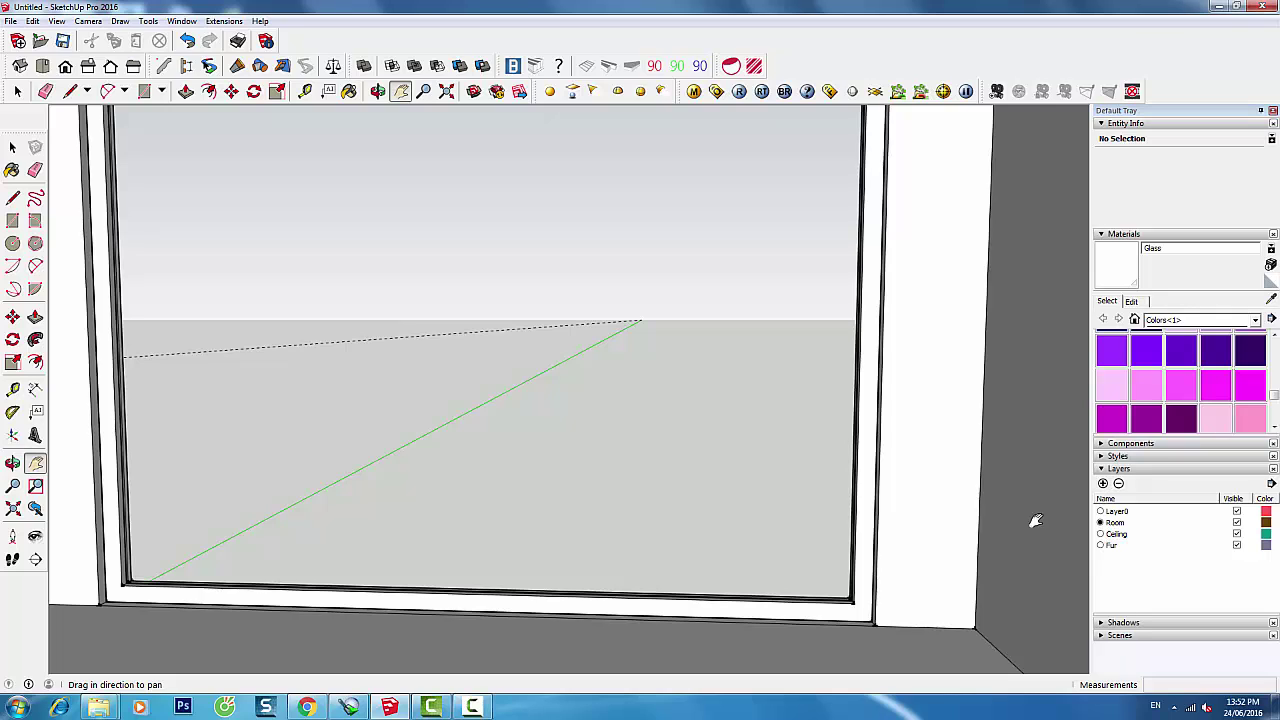
left_click(1101, 546)
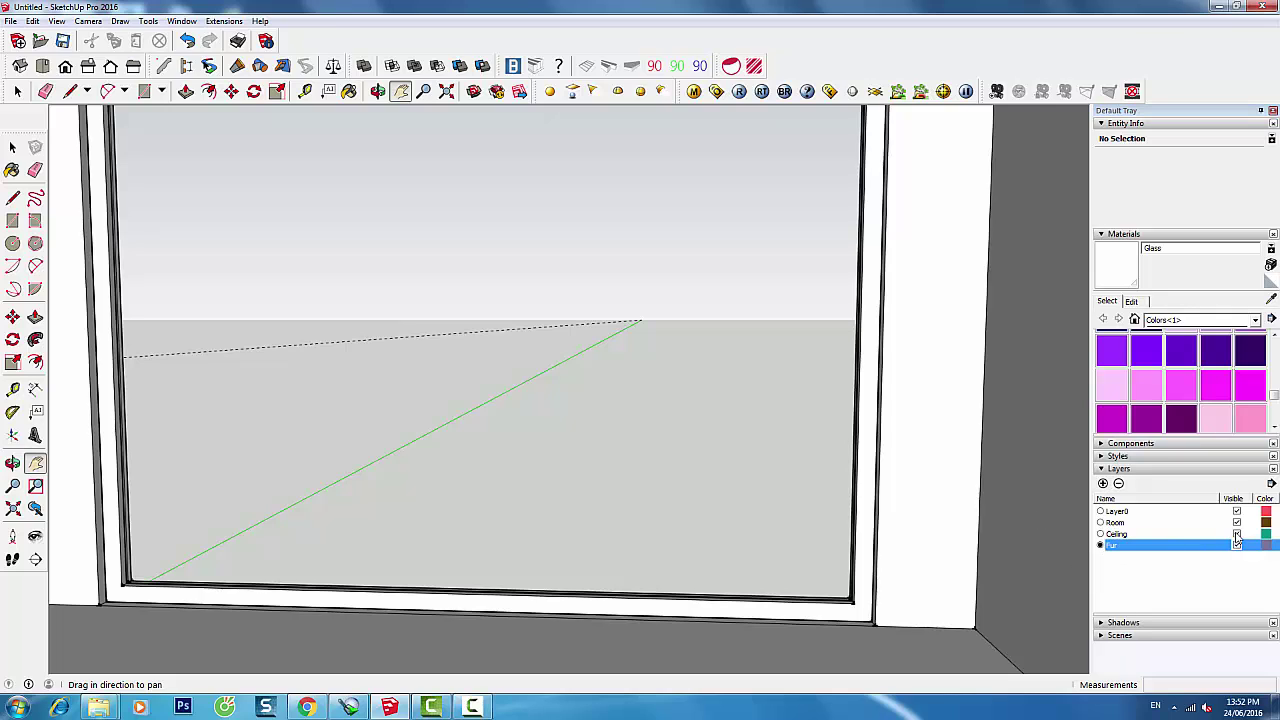
left_click(1237, 534)
mouse_move(623, 309)
middle_mouse_down()
mouse_move(720, 486)
mouse_move(887, 457)
mouse_move(460, 354)
mouse_move(529, 411)
middle_mouse_up()
scroll(586, 451, "down", 3)
middle_click_drag(586, 451, 693, 464)
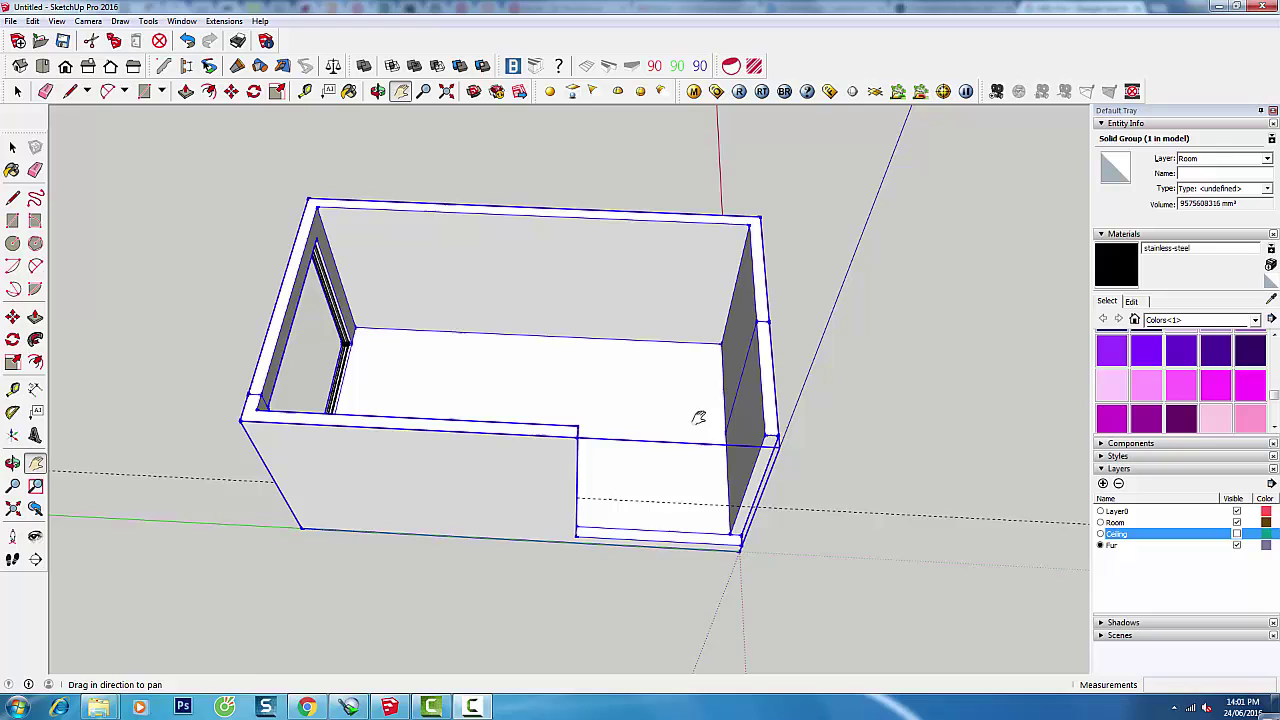
mouse_move(698, 418)
middle_mouse_down()
mouse_move(951, 400)
mouse_move(723, 431)
middle_mouse_up()
scroll(717, 403, "up", 3)
scroll(726, 409, "up", 1)
Open the room group and select the vertical edge on the back wall
key("space")
double_click(726, 409)
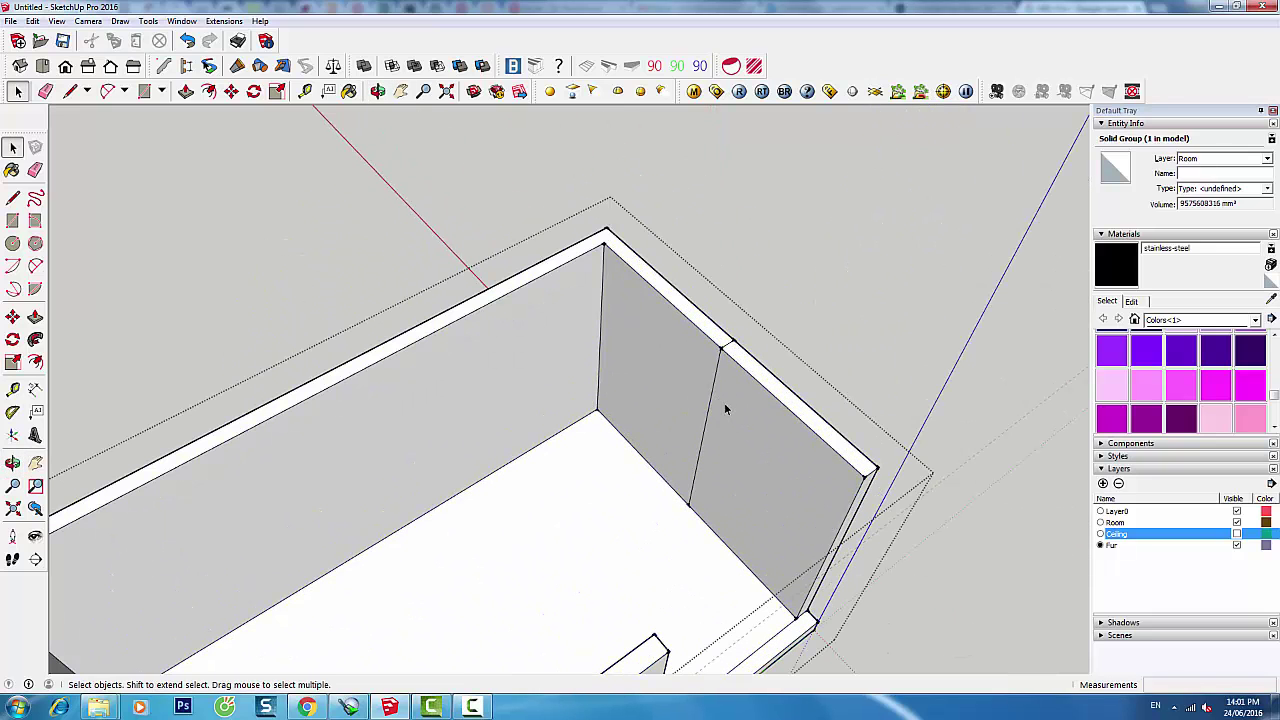
left_click(710, 420)
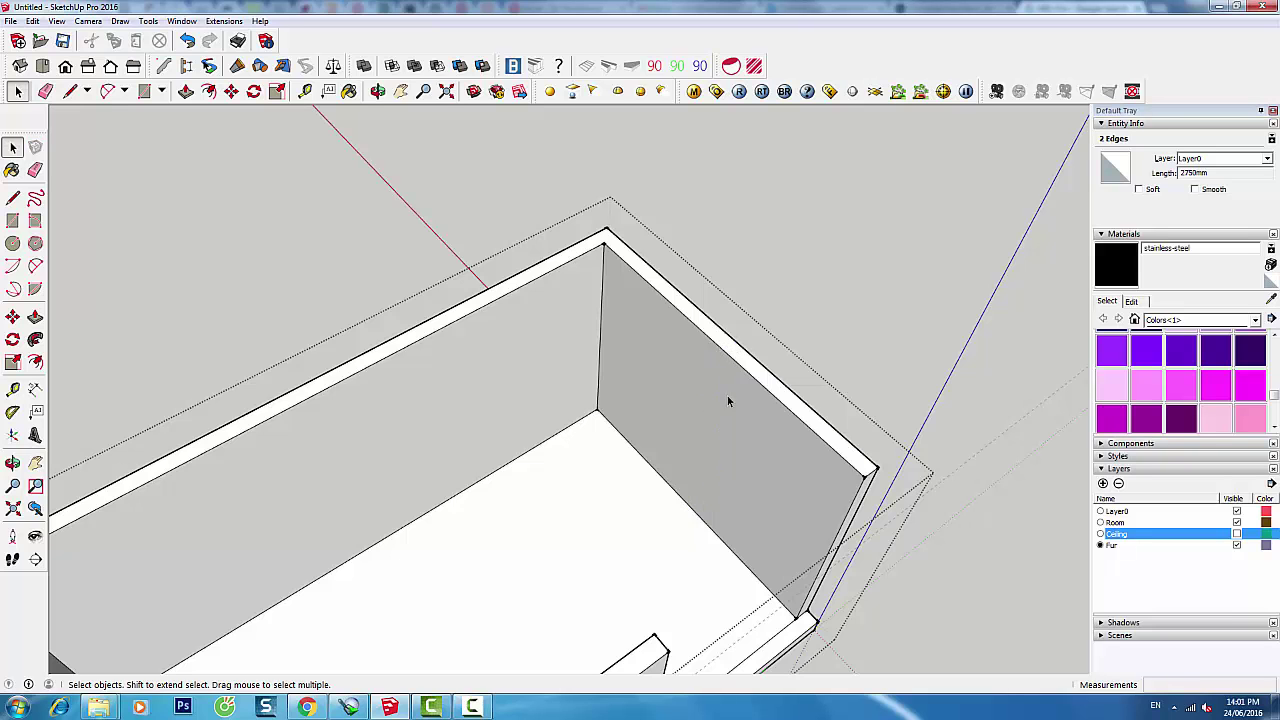
mouse_move(727, 395)
middle_mouse_down()
mouse_move(280, 366)
mouse_move(408, 363)
mouse_move(543, 403)
mouse_move(562, 424)
middle_mouse_up()
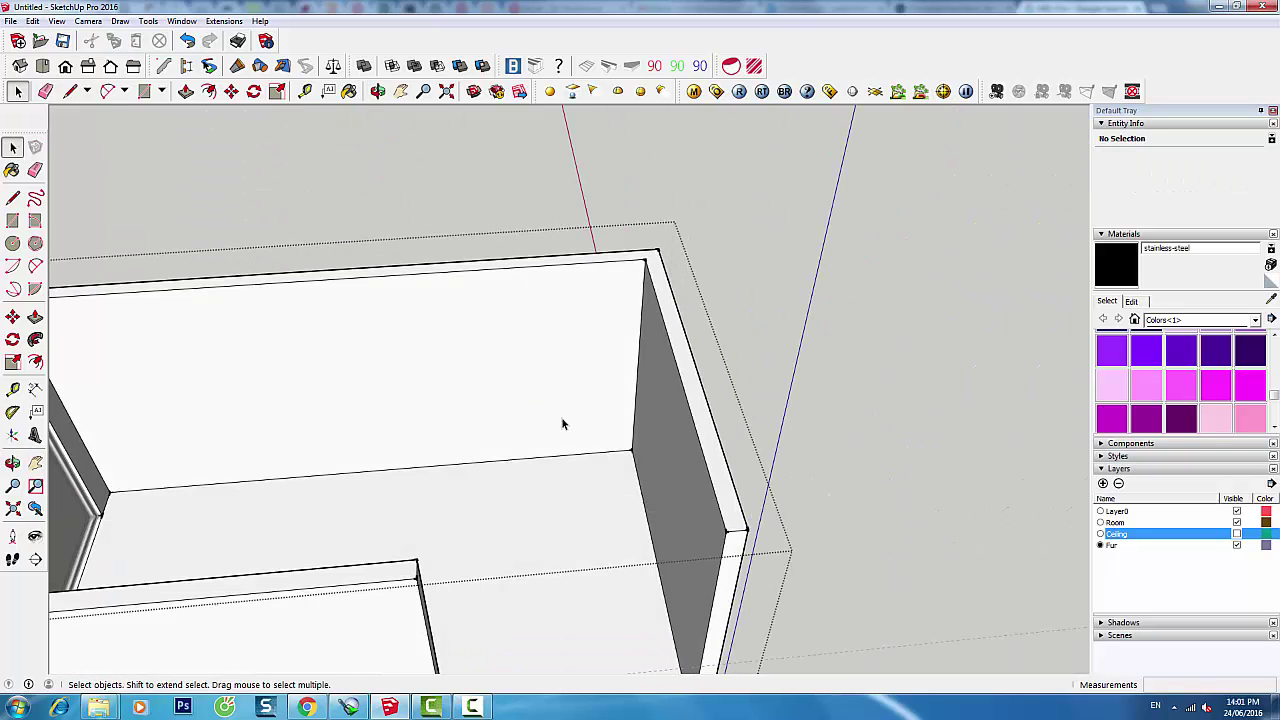
mouse_move(469, 466)
middle_mouse_down("shift")
mouse_move(566, 426)
mouse_move(578, 438)
mouse_move(543, 477)
mouse_move(620, 457)
mouse_move(552, 466)
middle_mouse_up("shift")
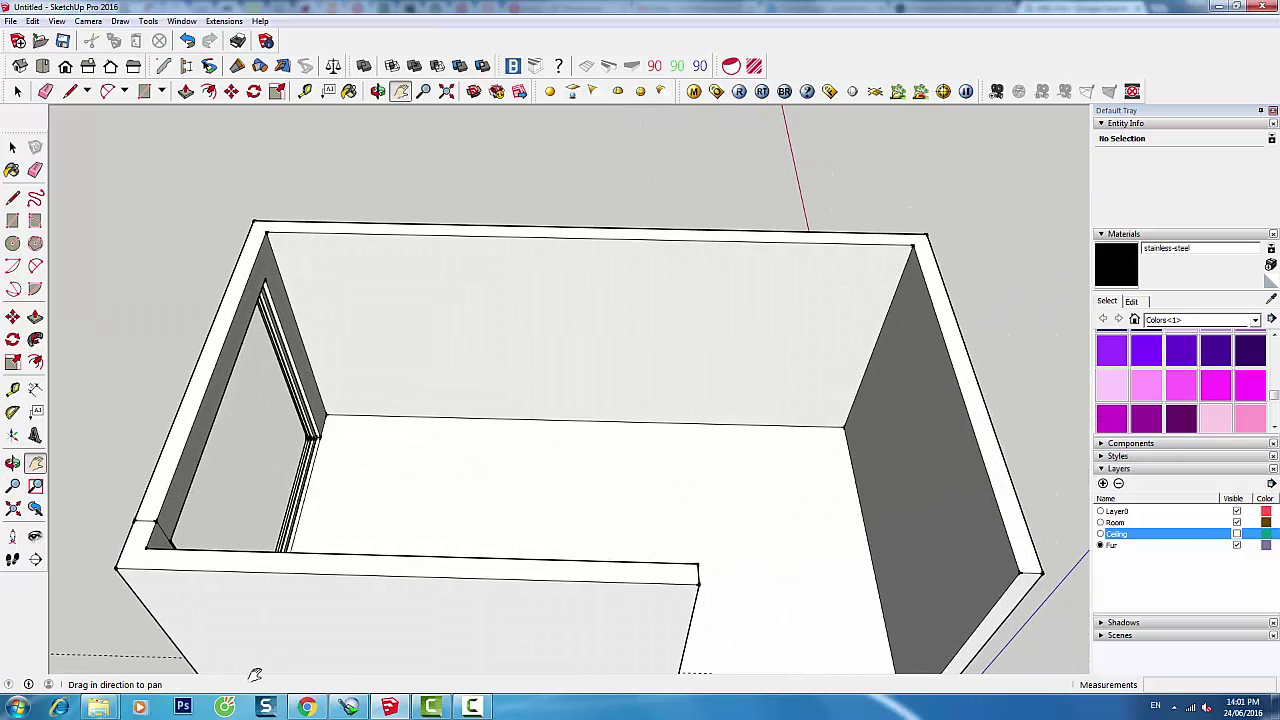
mouse_move(98, 707)
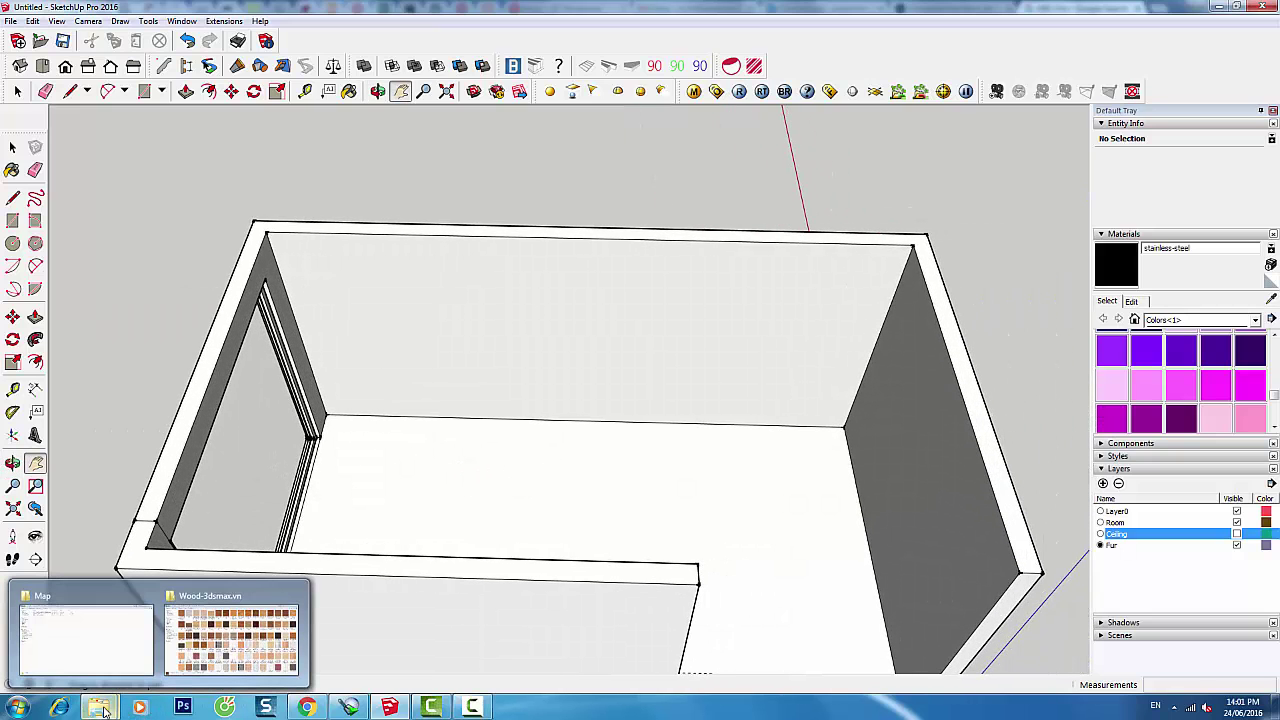
Drag tv+cabinet.skp from the Light Up TV folder into the model
left_click(95, 638)
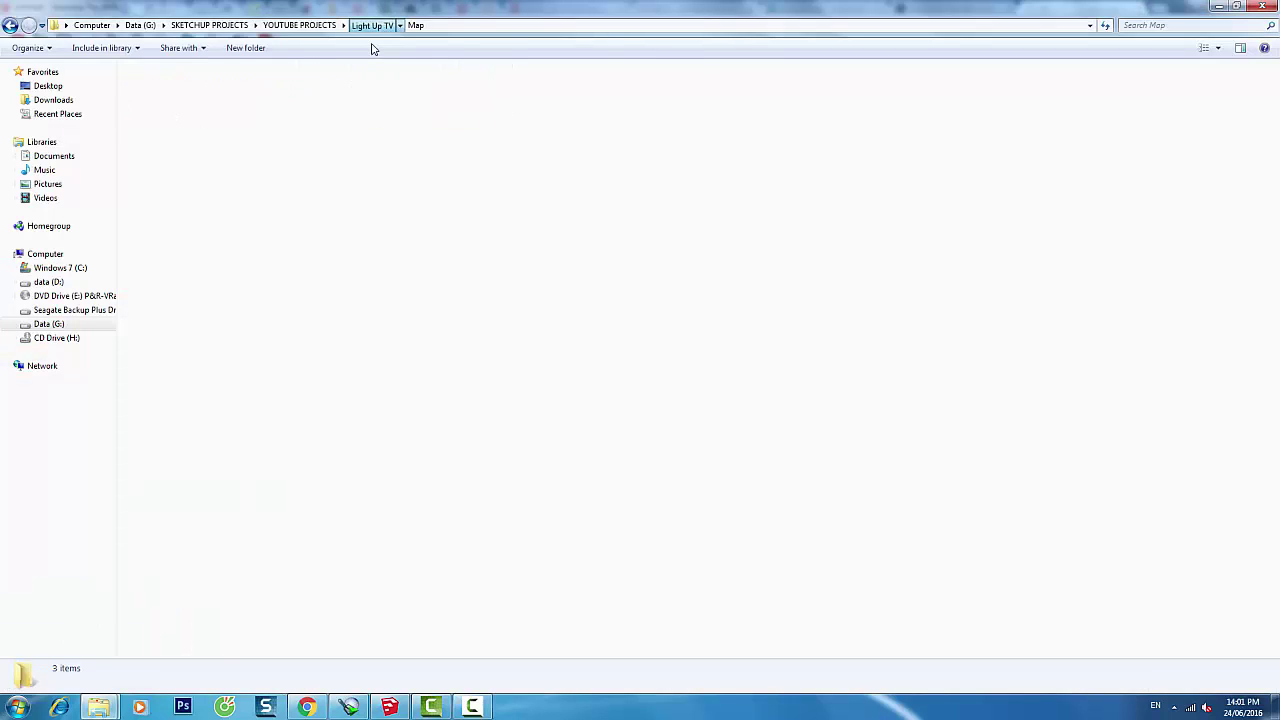
left_click(372, 25)
mouse_move(172, 129)
left_mouse_down()
mouse_move(393, 709)
mouse_move(486, 484)
left_mouse_up()
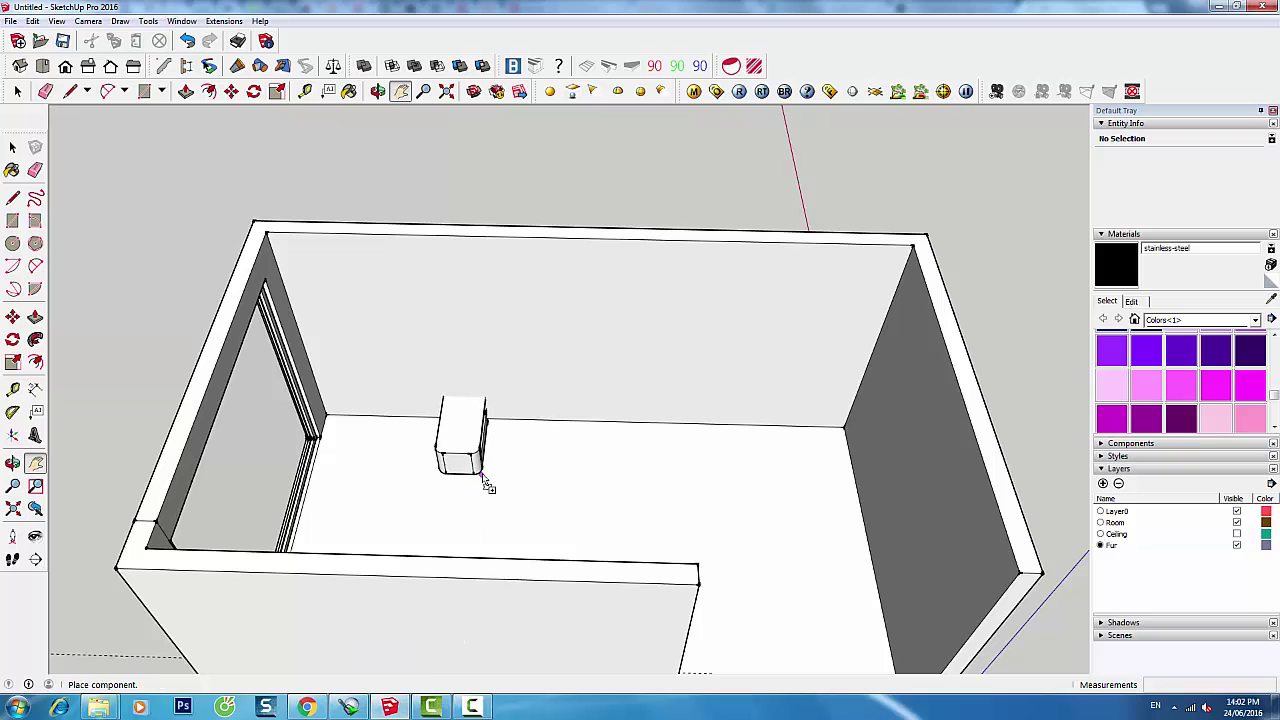
Place the cabinet in the room and rotate it 90°
left_click(495, 519)
mouse_move(397, 463)
middle_mouse_down()
mouse_move(749, 449)
mouse_move(340, 514)
middle_mouse_up()
scroll(450, 470, "up", 3)
left_click(564, 430)
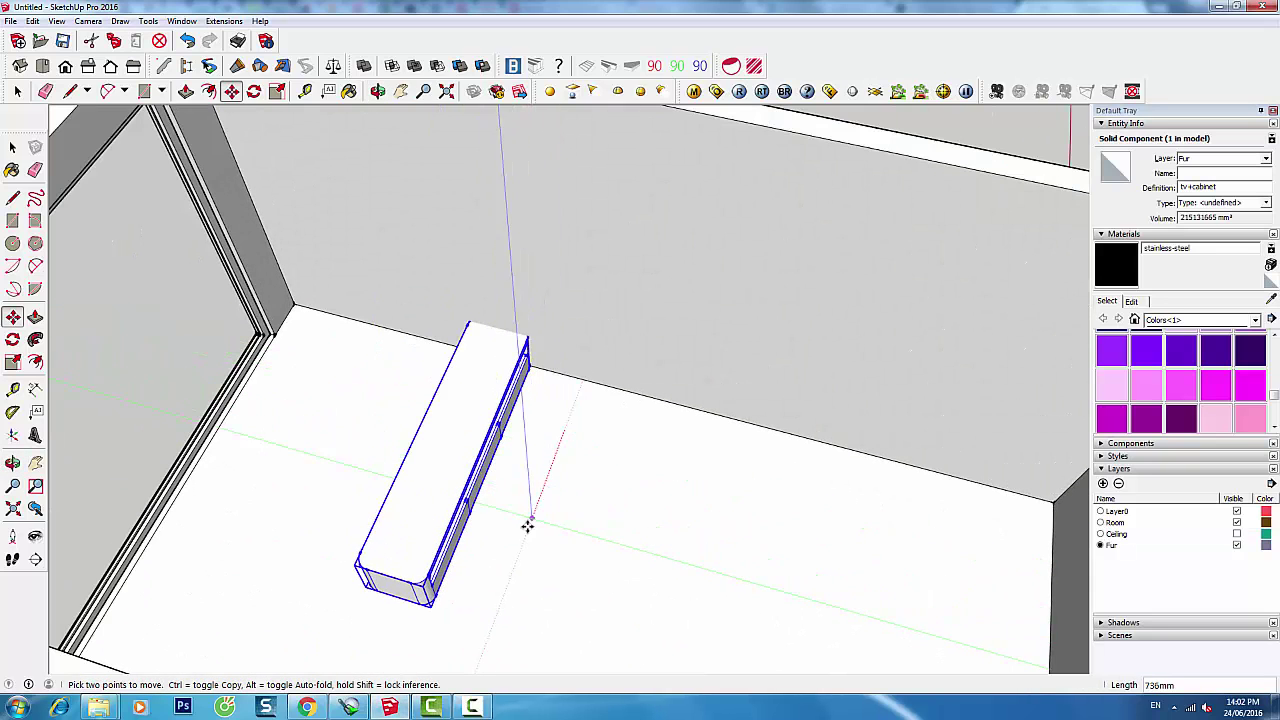
left_click(540, 458)
key("q")
left_click(540, 456)
left_click(588, 468)
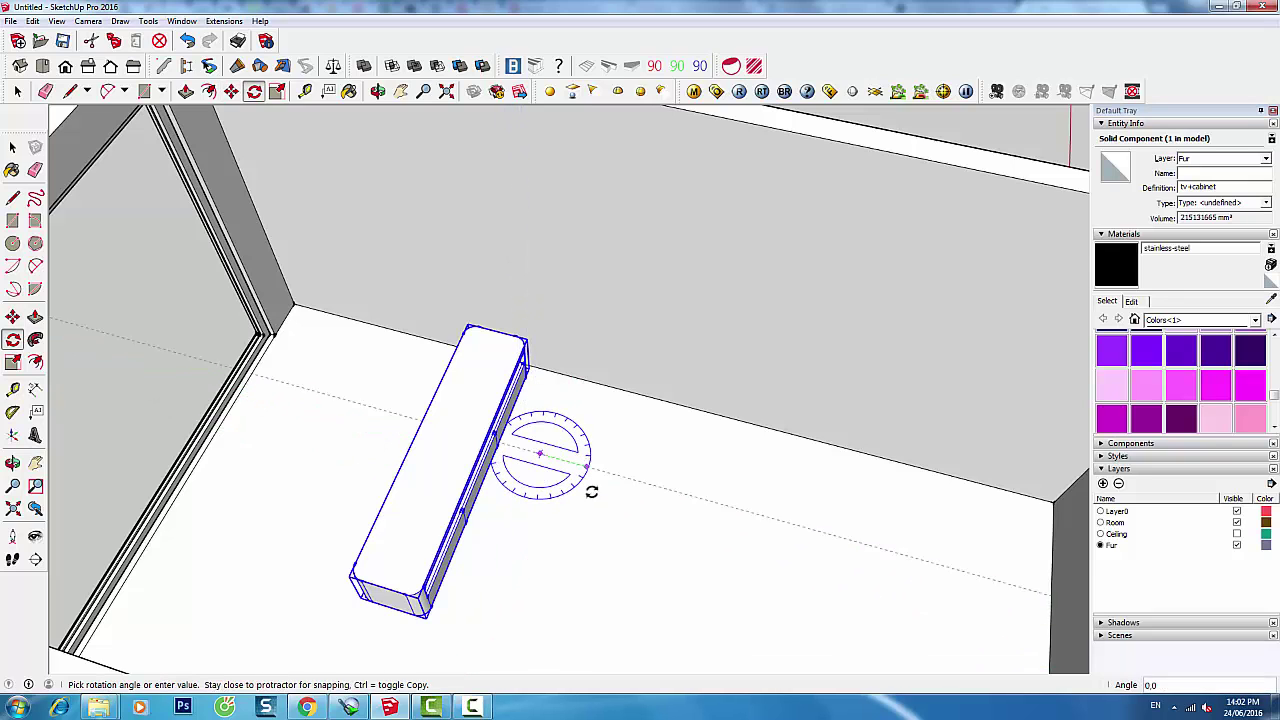
type("0")
key("Return")
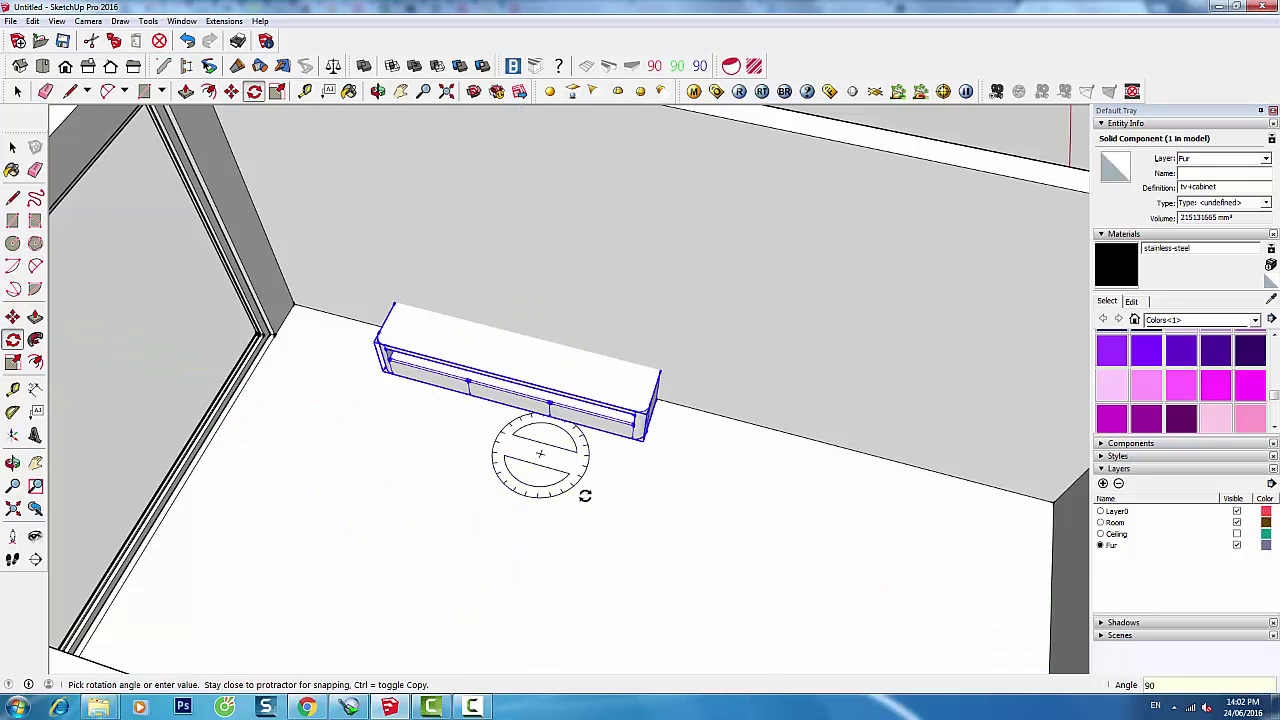
middle_click_drag(700, 482, 540, 167)
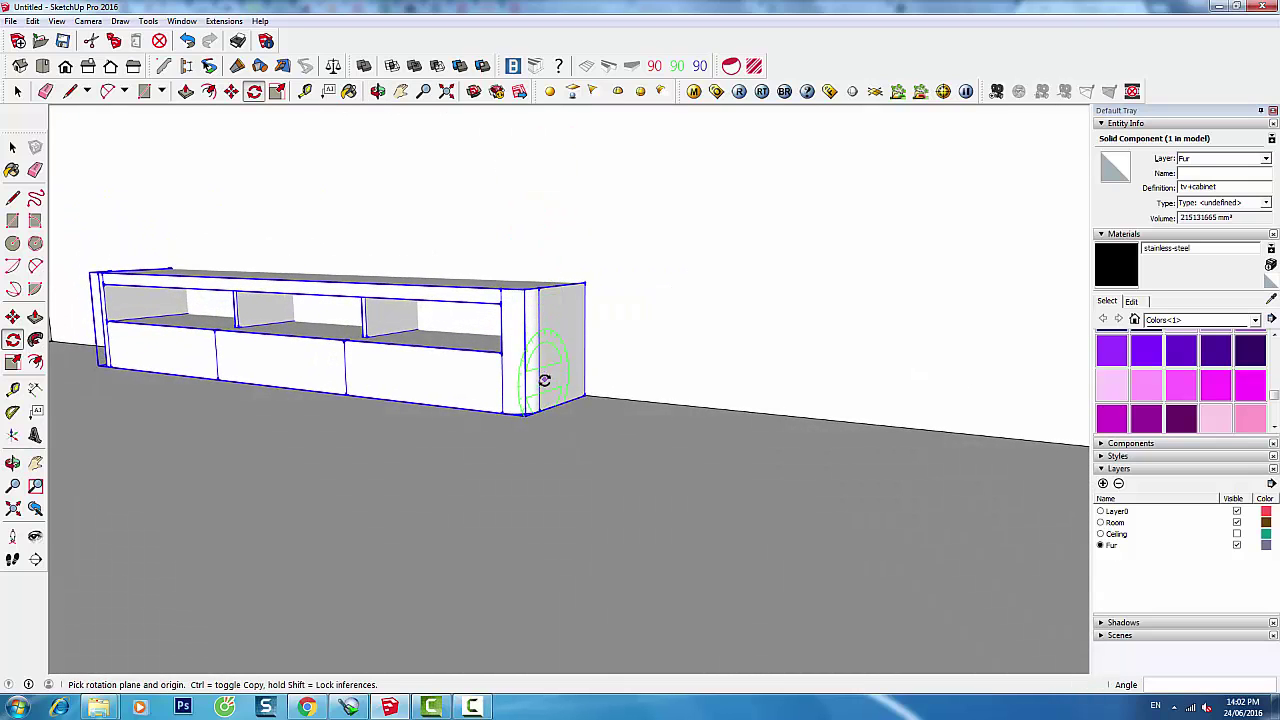
Raise the cabinet slightly off the floor so it floats on the wall
key("m")
left_click(553, 400)
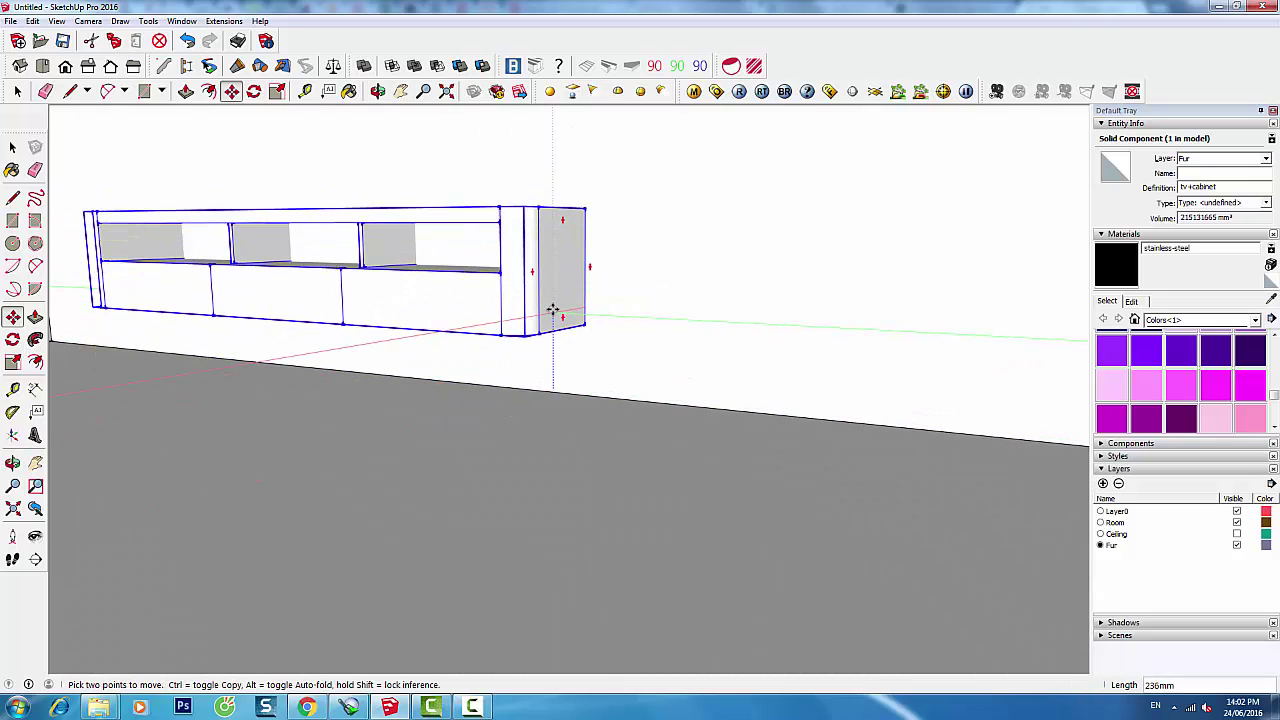
mouse_move(563, 331)
middle_mouse_down()
mouse_move(574, 284)
mouse_move(443, 477)
middle_mouse_up()
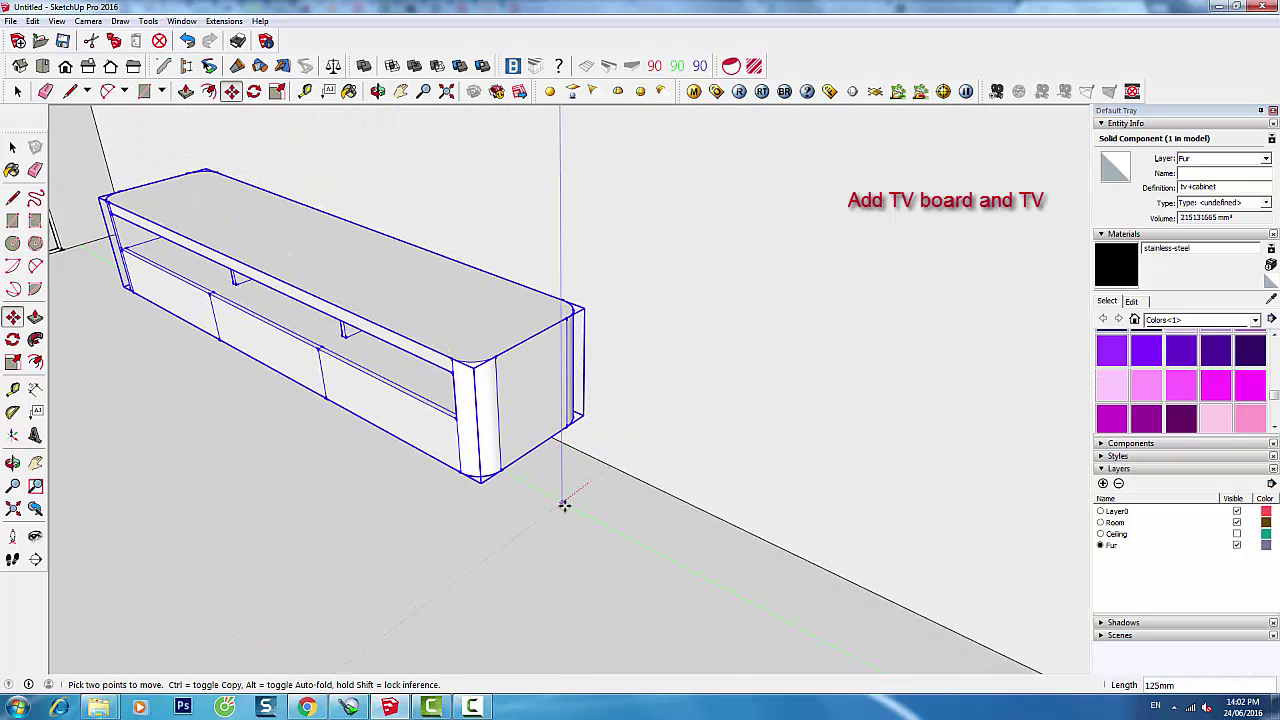
Frame the TV board beside the window and save the view as Scene 1
mouse_move(573, 498)
middle_mouse_down()
mouse_move(591, 366)
mouse_move(586, 409)
mouse_move(820, 435)
mouse_move(811, 366)
mouse_move(630, 368)
middle_mouse_up()
middle_click_drag(781, 384, 669, 457, "shift")
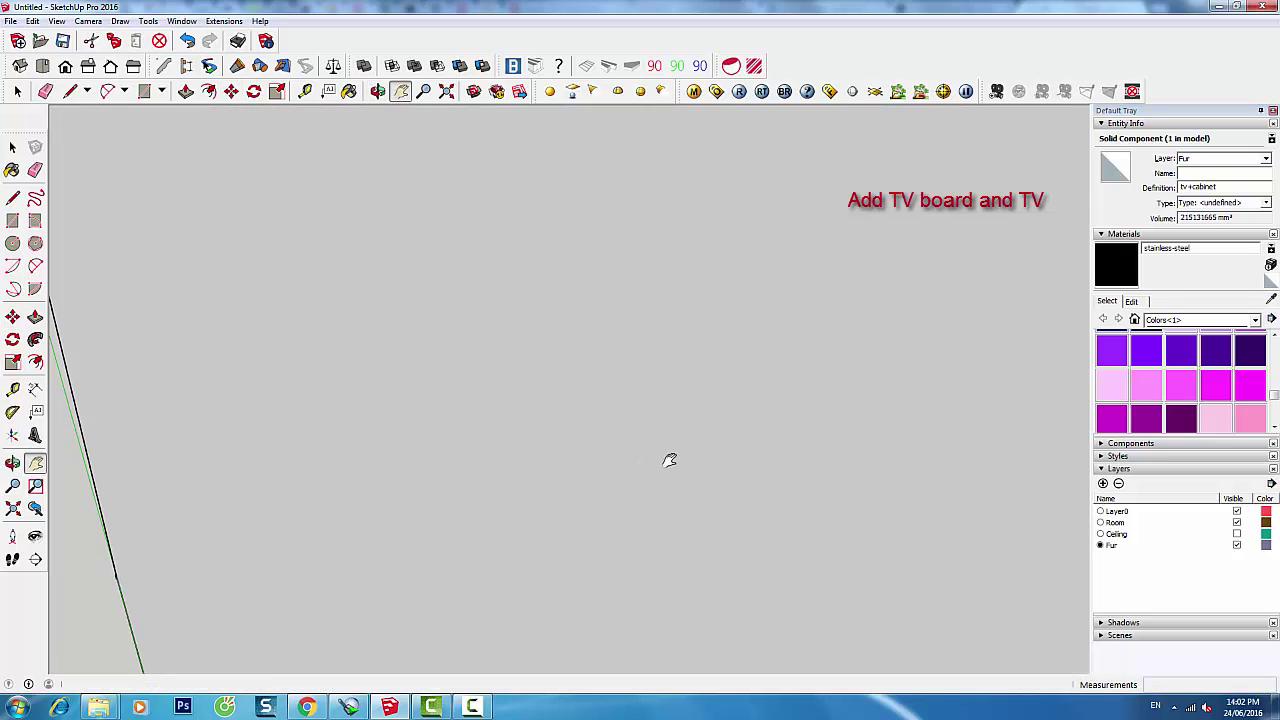
mouse_move(197, 463)
middle_mouse_down("shift")
mouse_move(689, 429)
mouse_move(181, 444)
mouse_move(651, 414)
mouse_move(654, 543)
mouse_move(720, 440)
middle_mouse_up("shift")
scroll(800, 393, "up", 3)
middle_click_drag(800, 393, 377, 449, "shift")
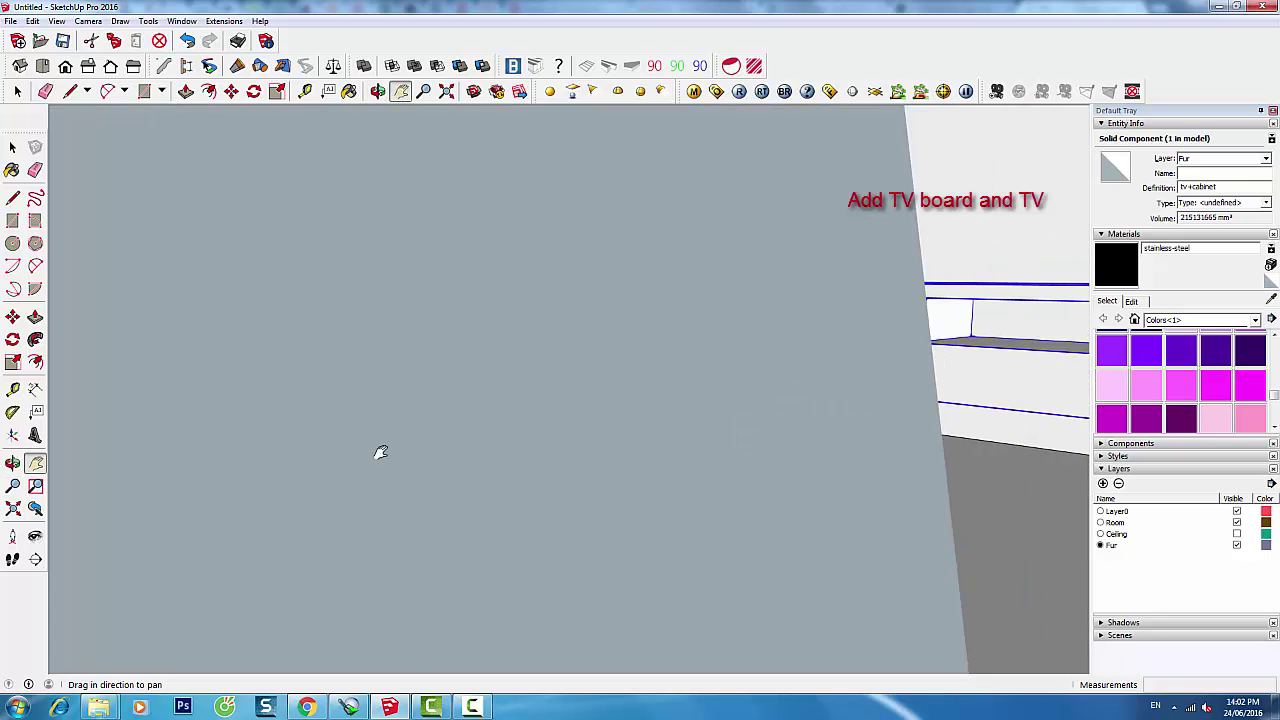
scroll(666, 403, "down", 3)
scroll(631, 446, "up", 3)
mouse_move(631, 446)
middle_mouse_down()
mouse_move(685, 462)
mouse_move(709, 449)
mouse_move(705, 400)
middle_mouse_up()
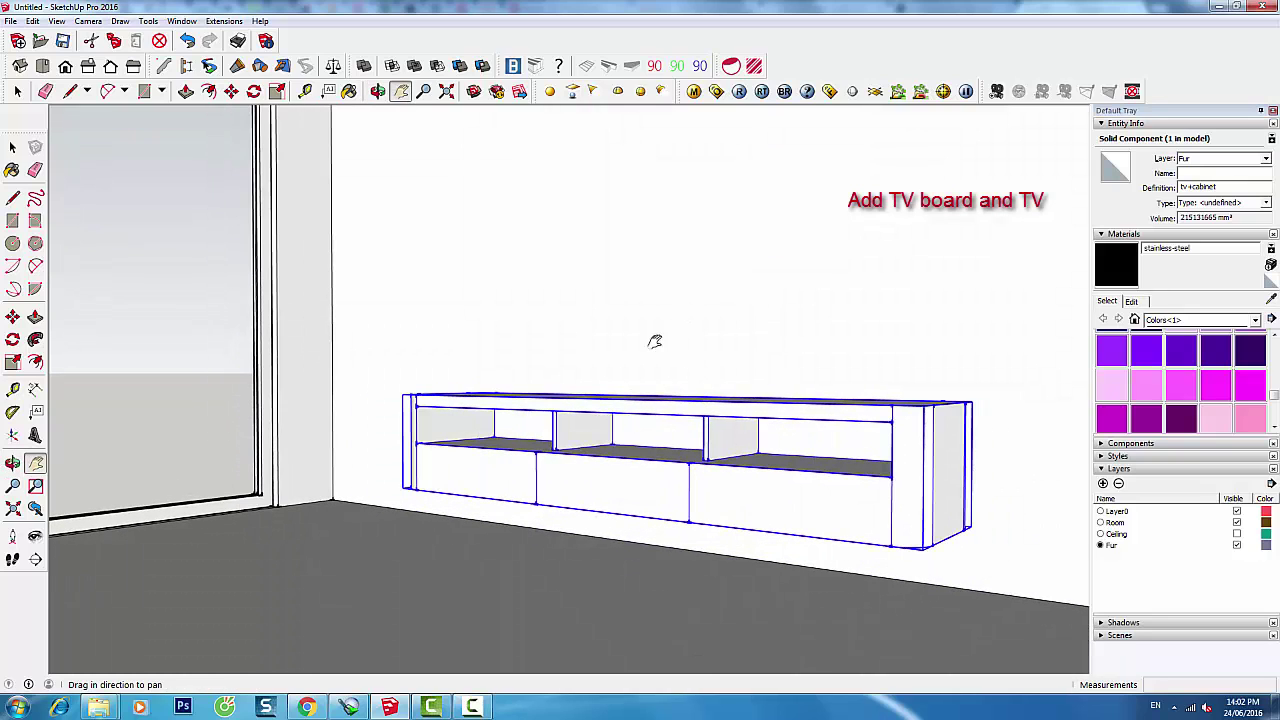
left_click(57, 22)
mouse_move(86, 234)
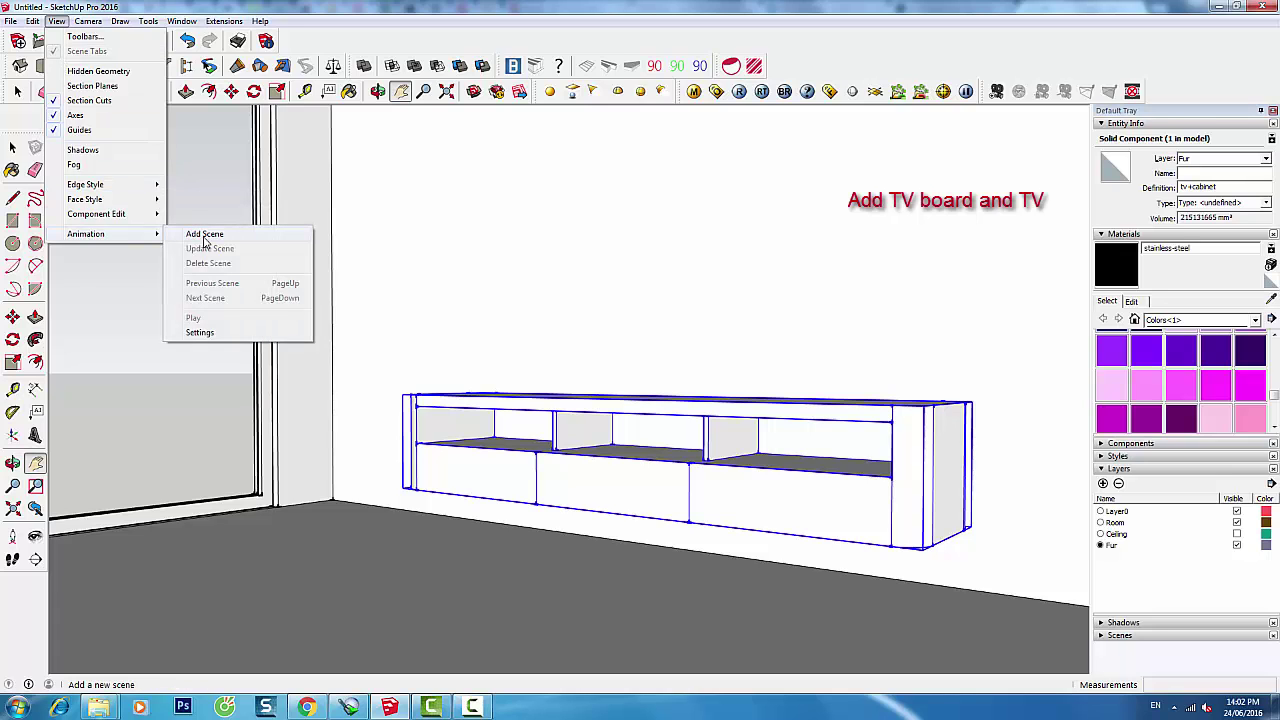
left_click(205, 236)
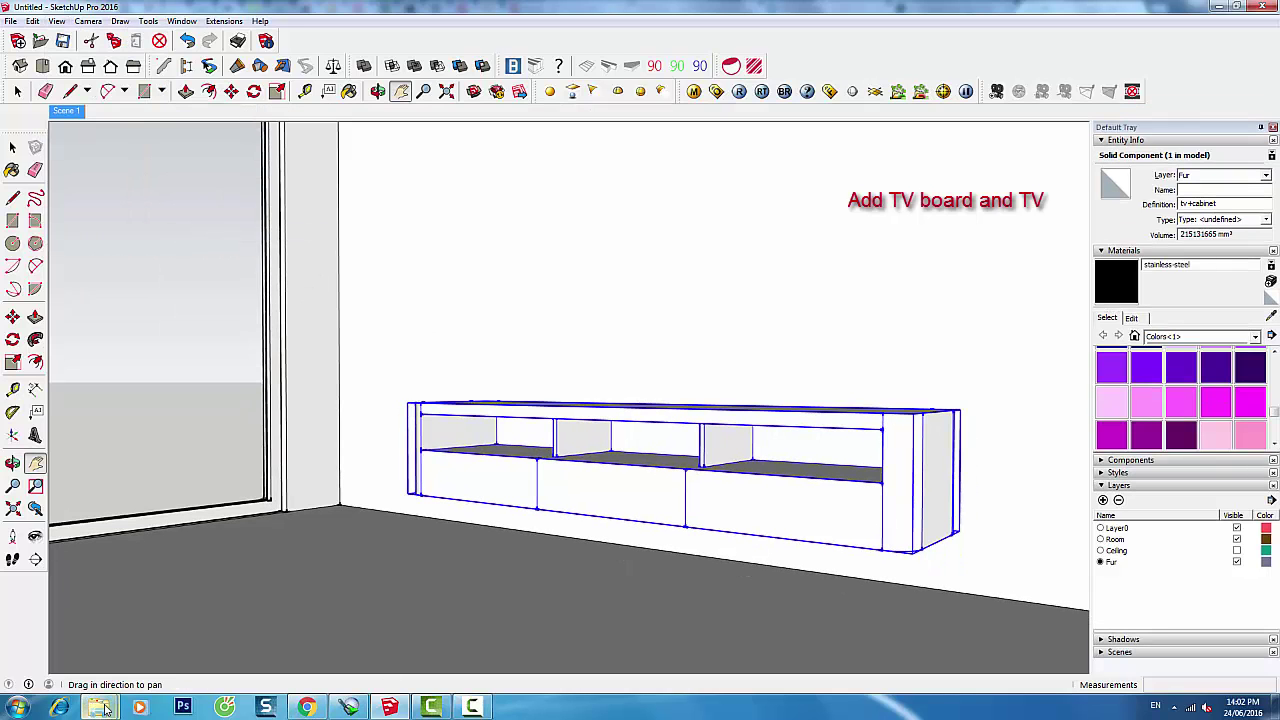
Drag TV.skp from the Light Up TV folder into the SketchUp model
mouse_move(99, 707)
left_click(94, 665)
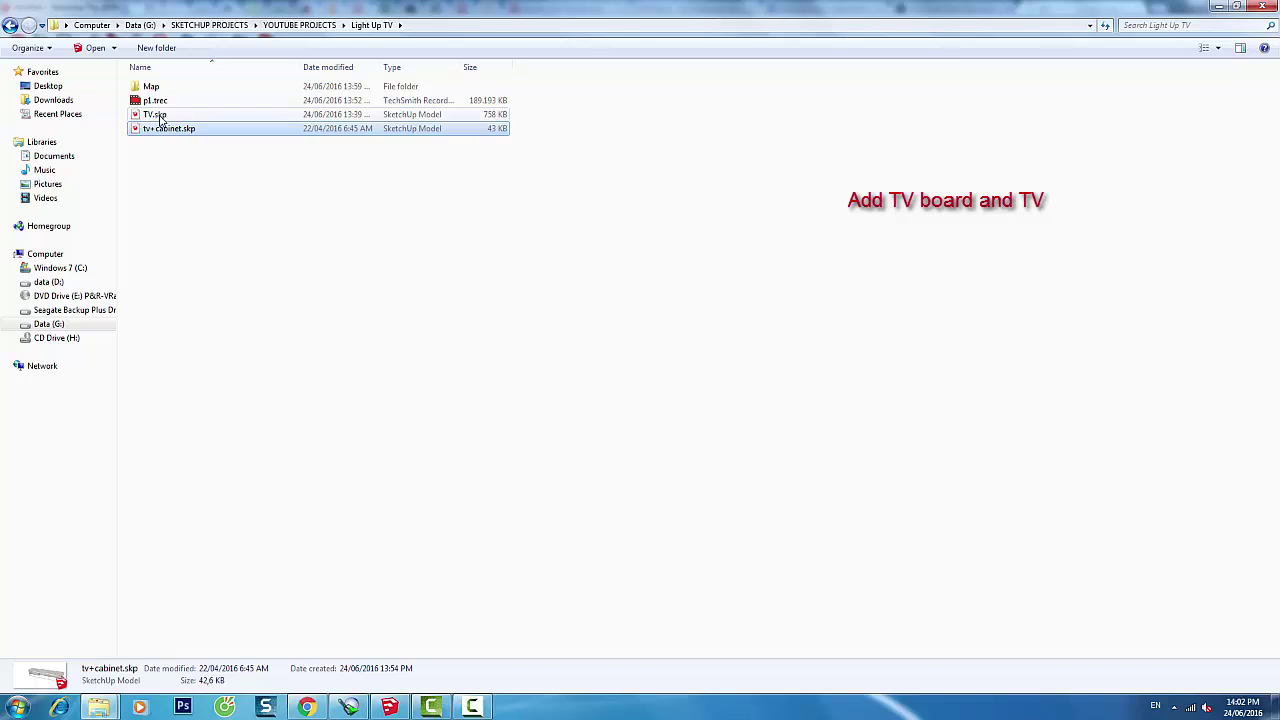
mouse_move(160, 117)
left_mouse_down()
mouse_move(390, 705)
mouse_move(643, 398)
left_mouse_up()
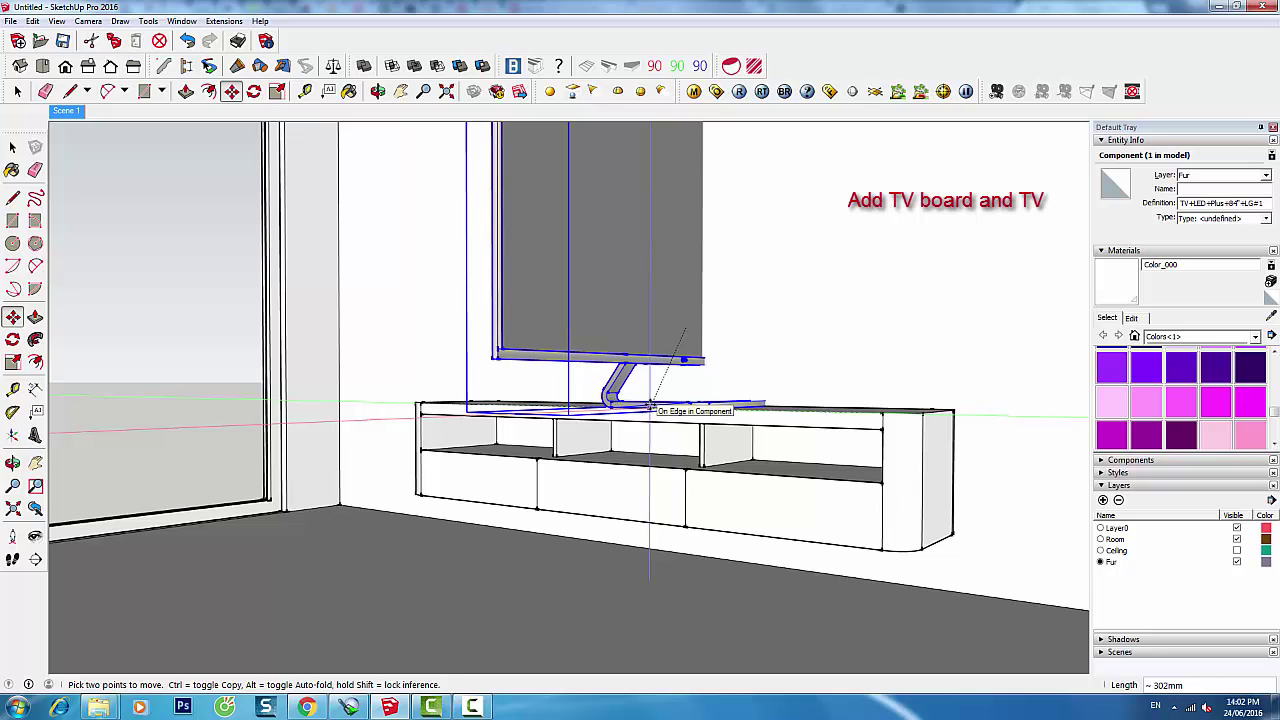
Place the TV on the cabinet and rotate it 90°
left_click(651, 406)
middle_click_drag(391, 391, 369, 437)
key("q")
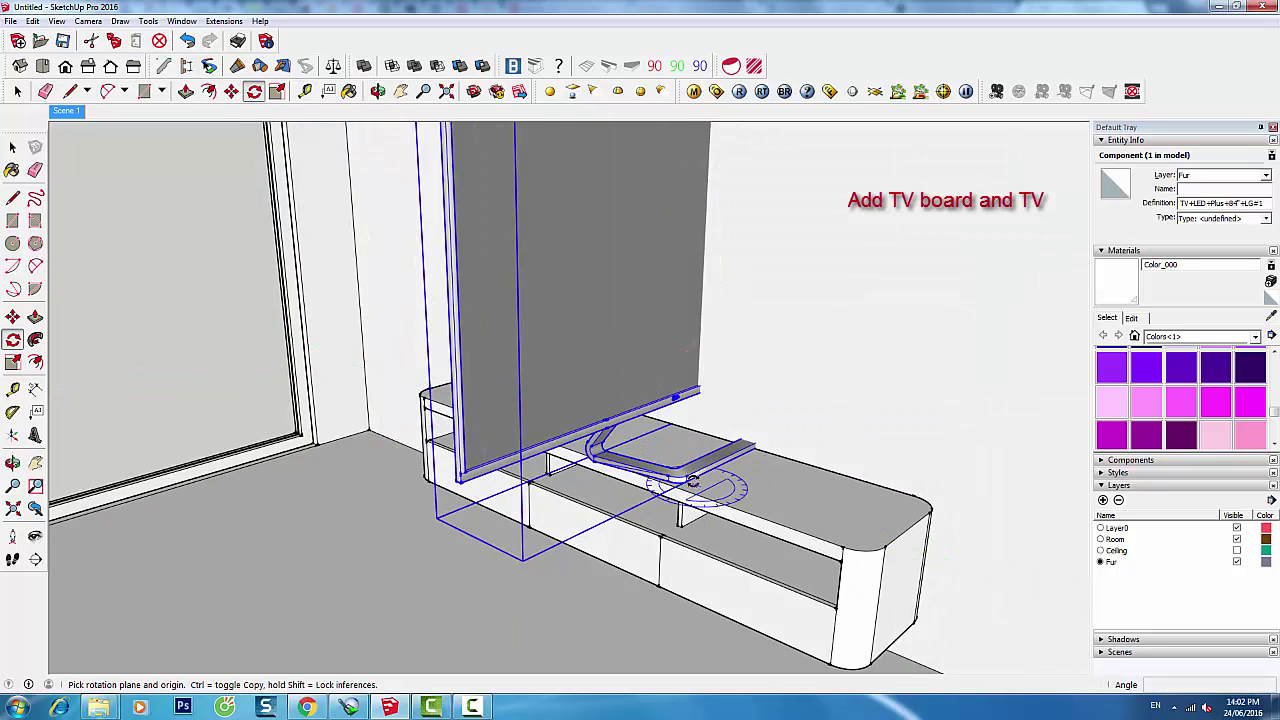
left_click(731, 490)
left_click(729, 487)
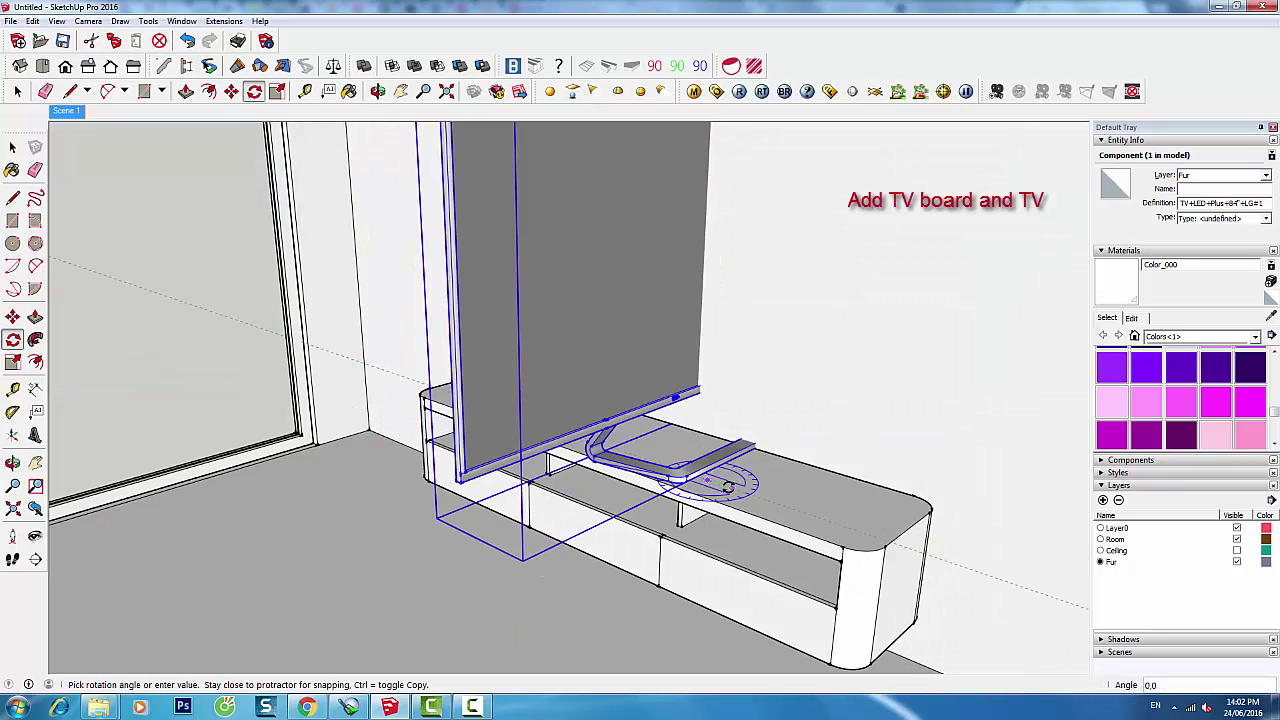
type("90")
key("Return")
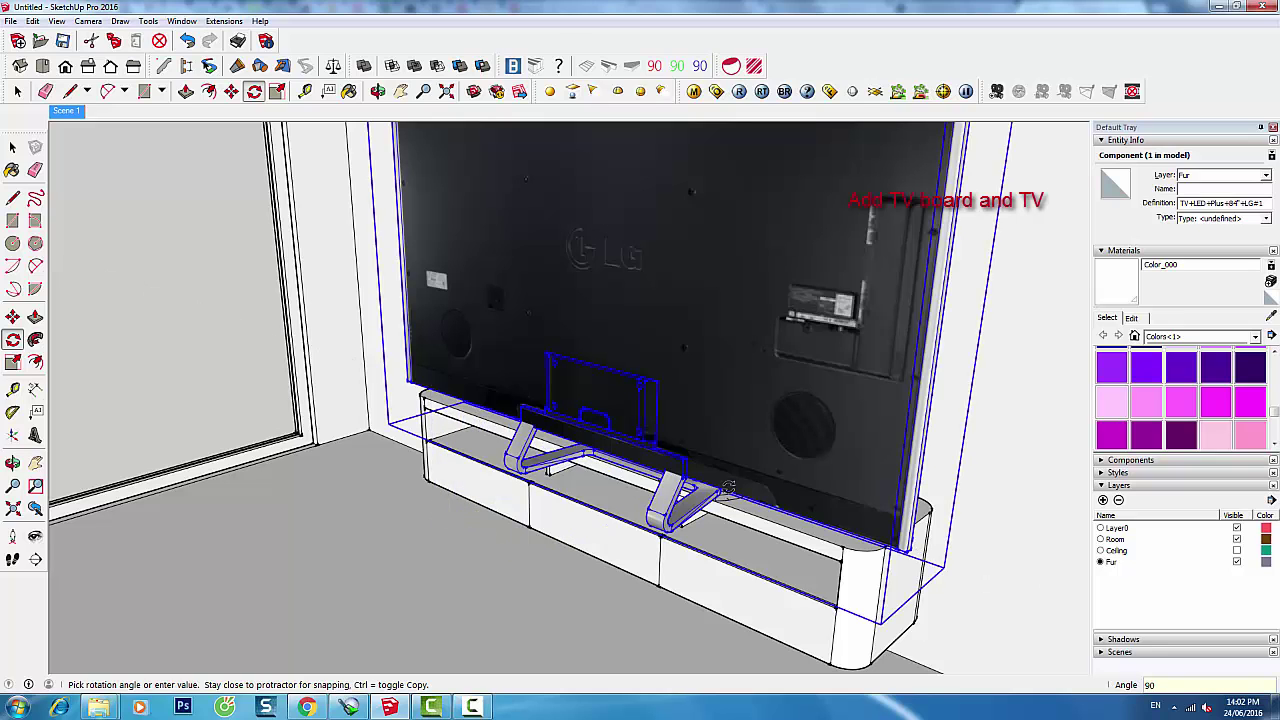
Rotate the TV a further 180° so its screen faces the room
middle_click_drag(729, 487, 584, 458)
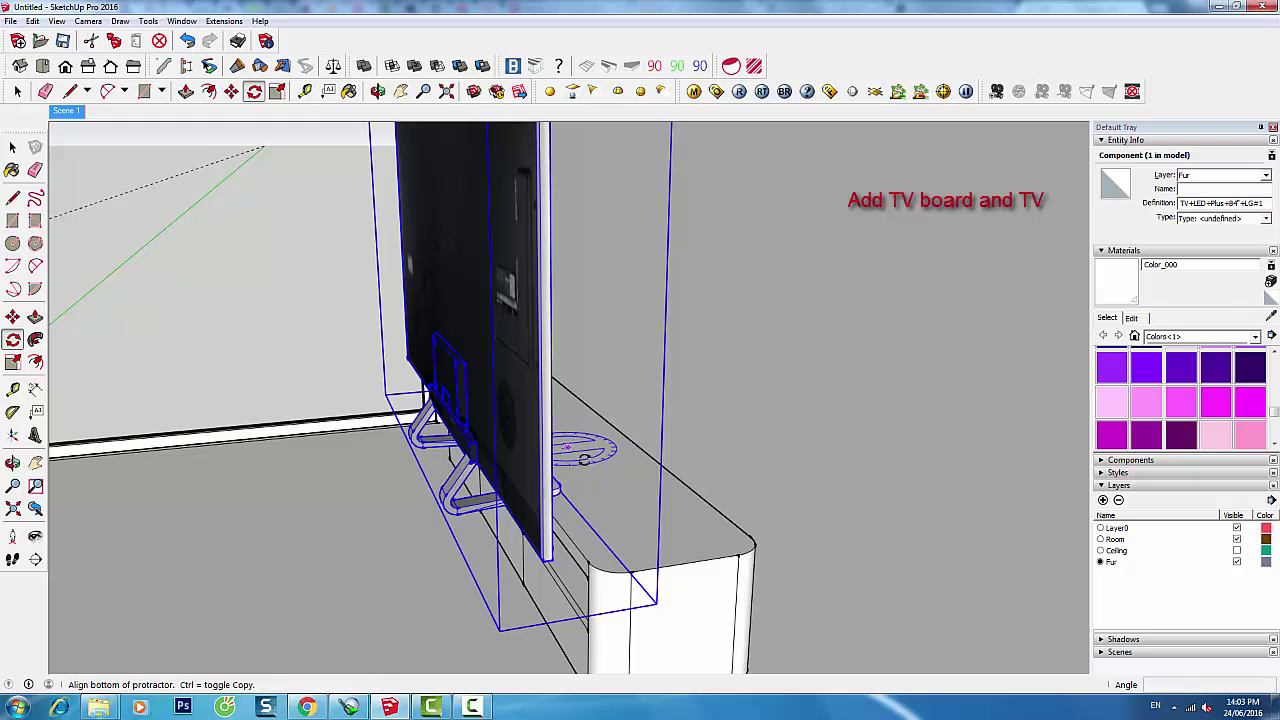
left_click(590, 466)
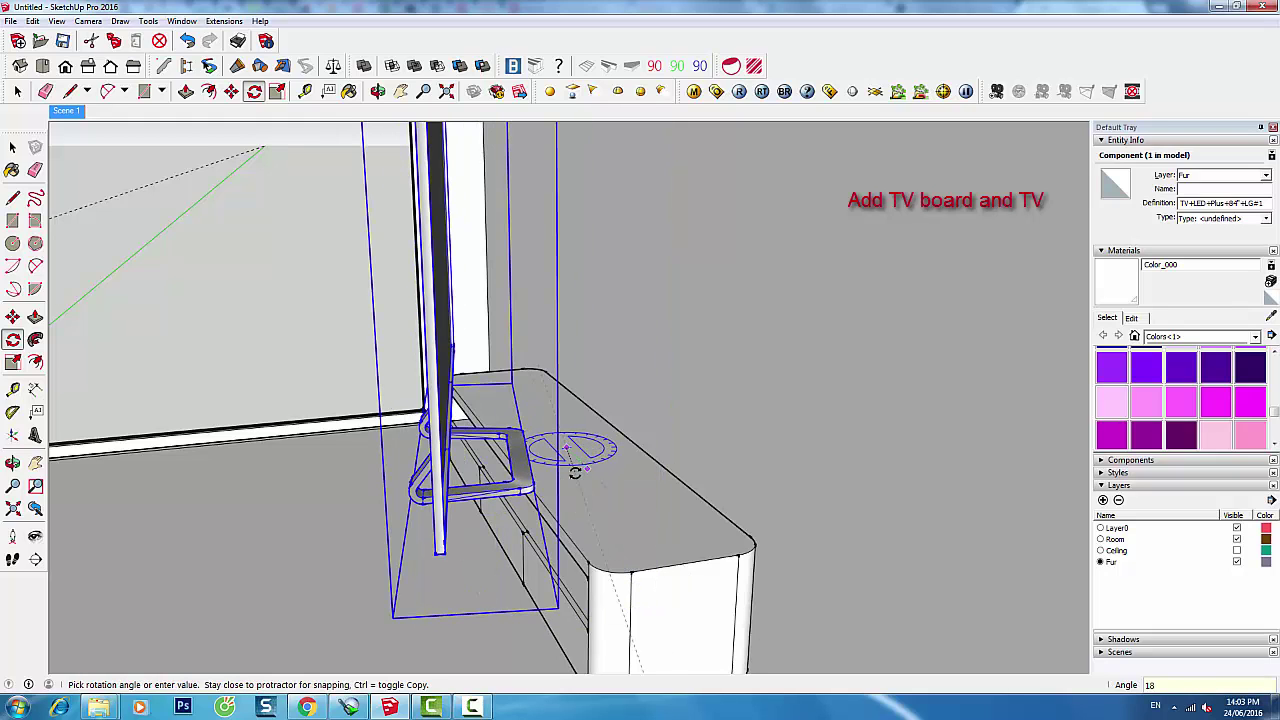
type("0")
key("Return")
Move the TV into position on the cabinet top
key("m")
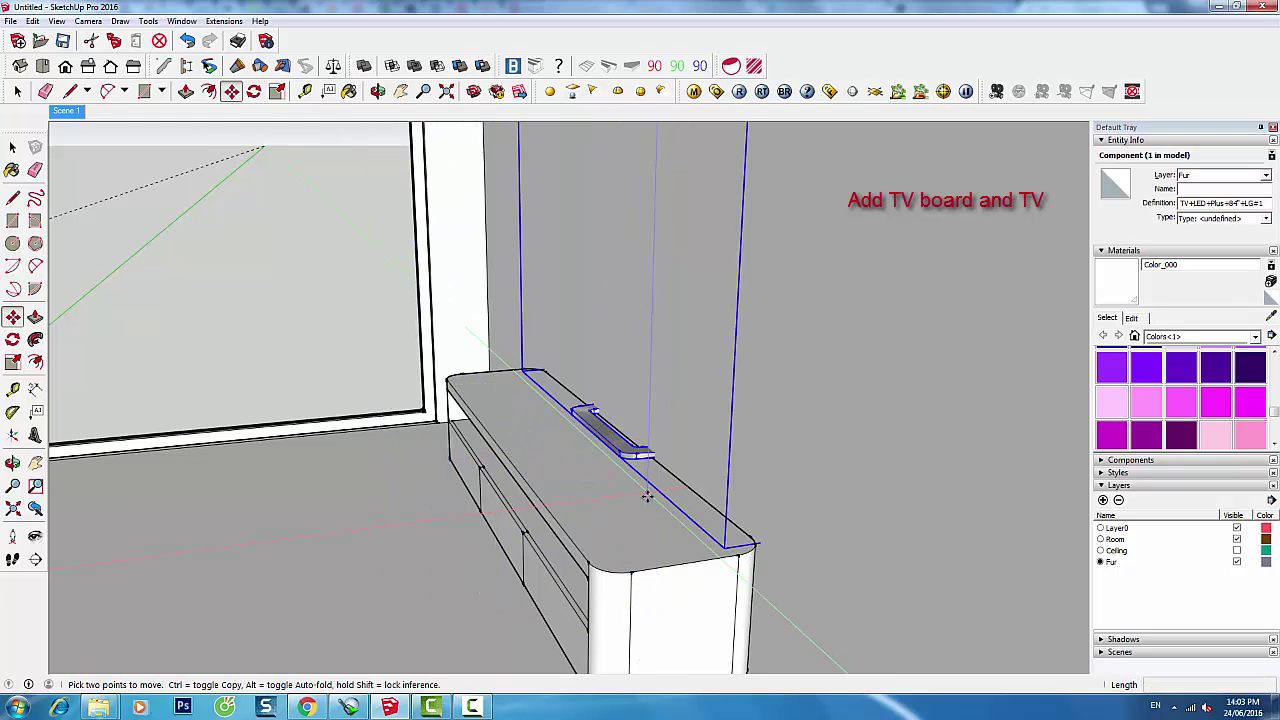
left_click(646, 505)
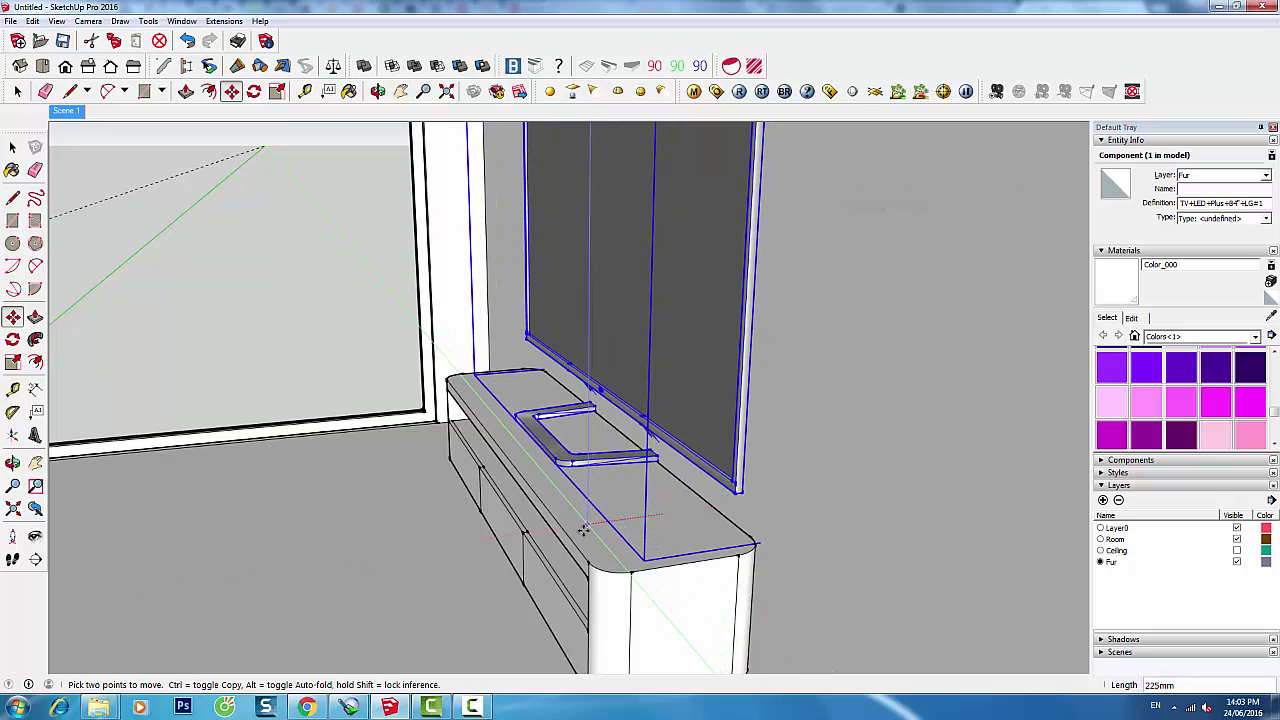
scroll(556, 505, "down", 3)
middle_click_drag(608, 408, 608, 428)
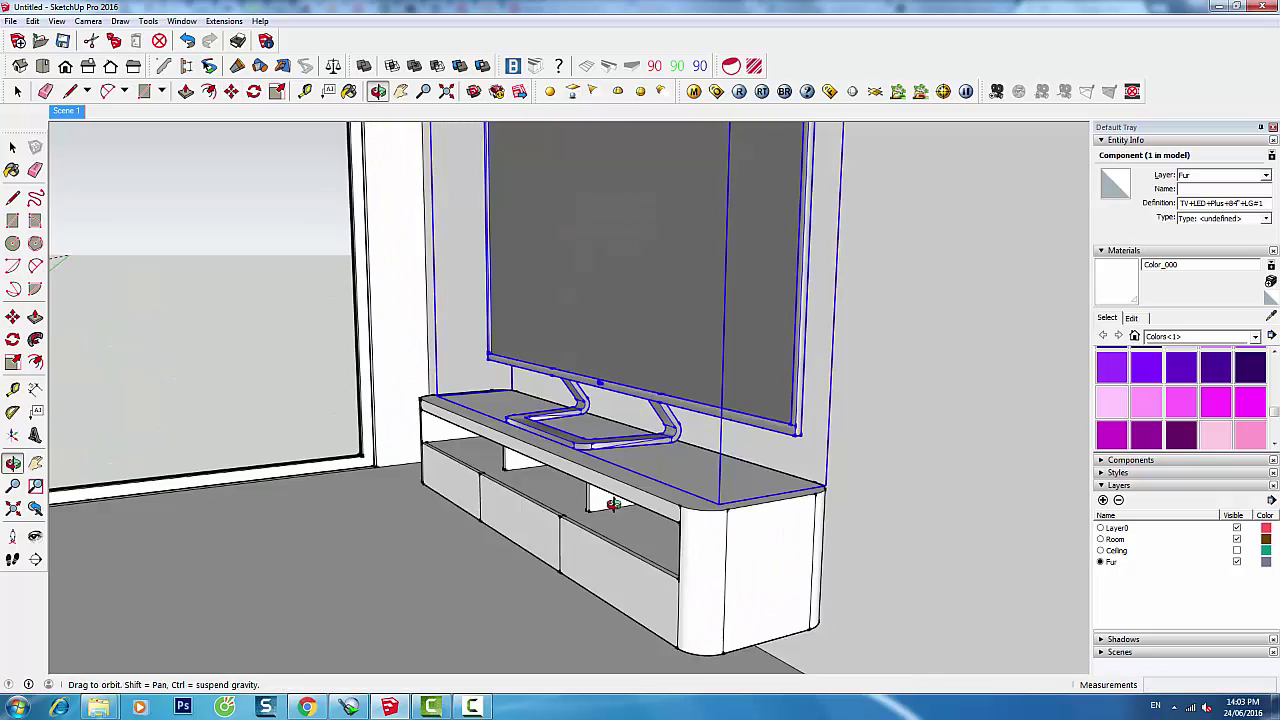
scroll(565, 325, "up", 3)
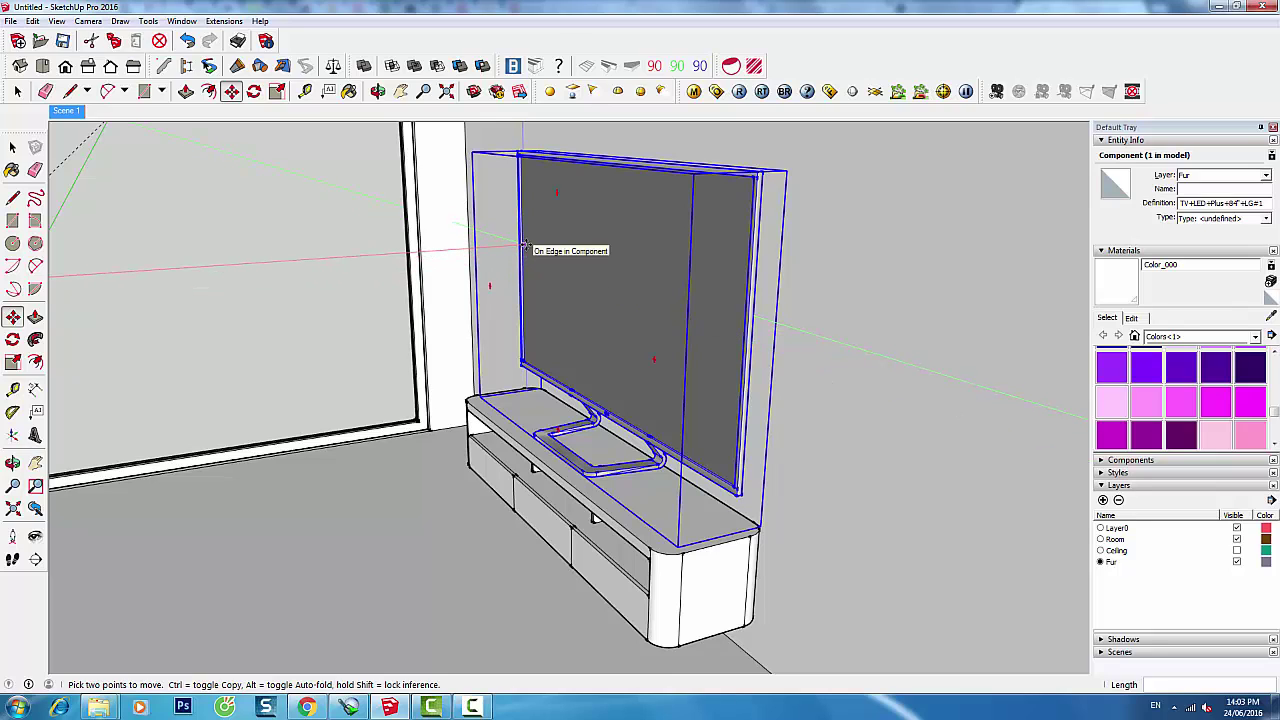
Scale the TV down to 0.5, then shrink it slightly more
key("s")
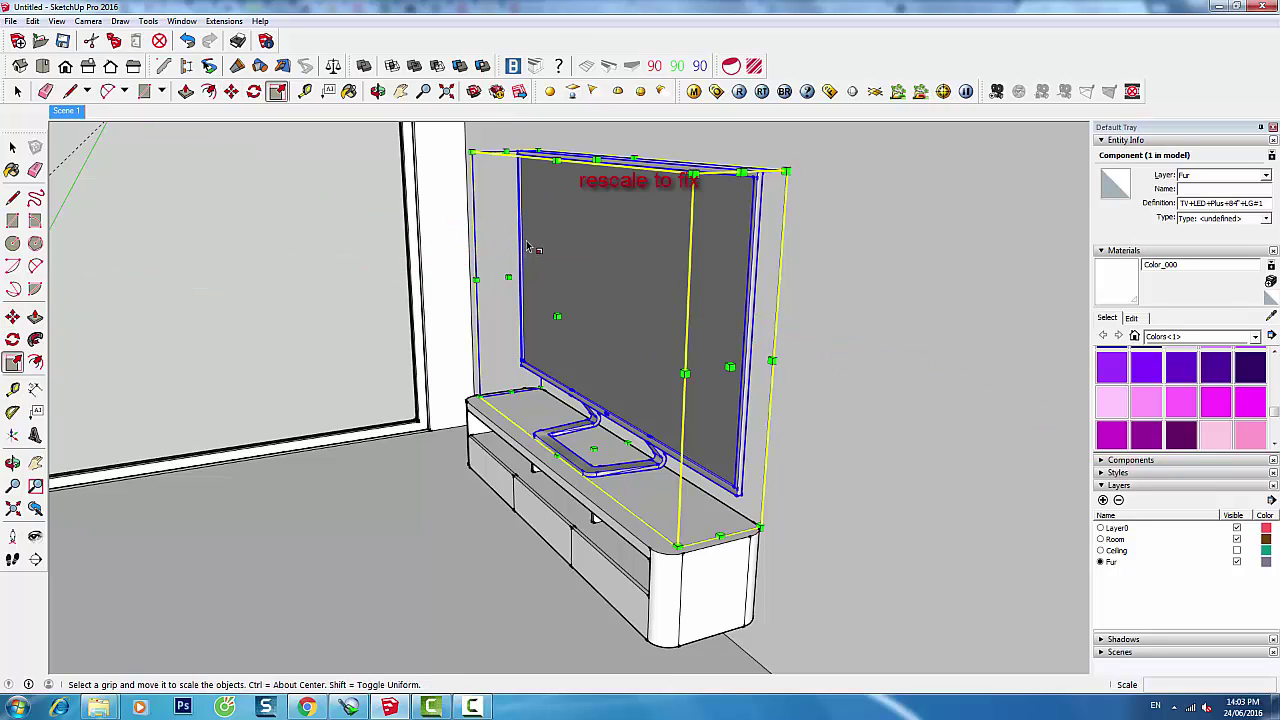
left_click_drag(540, 151, 595, 314)
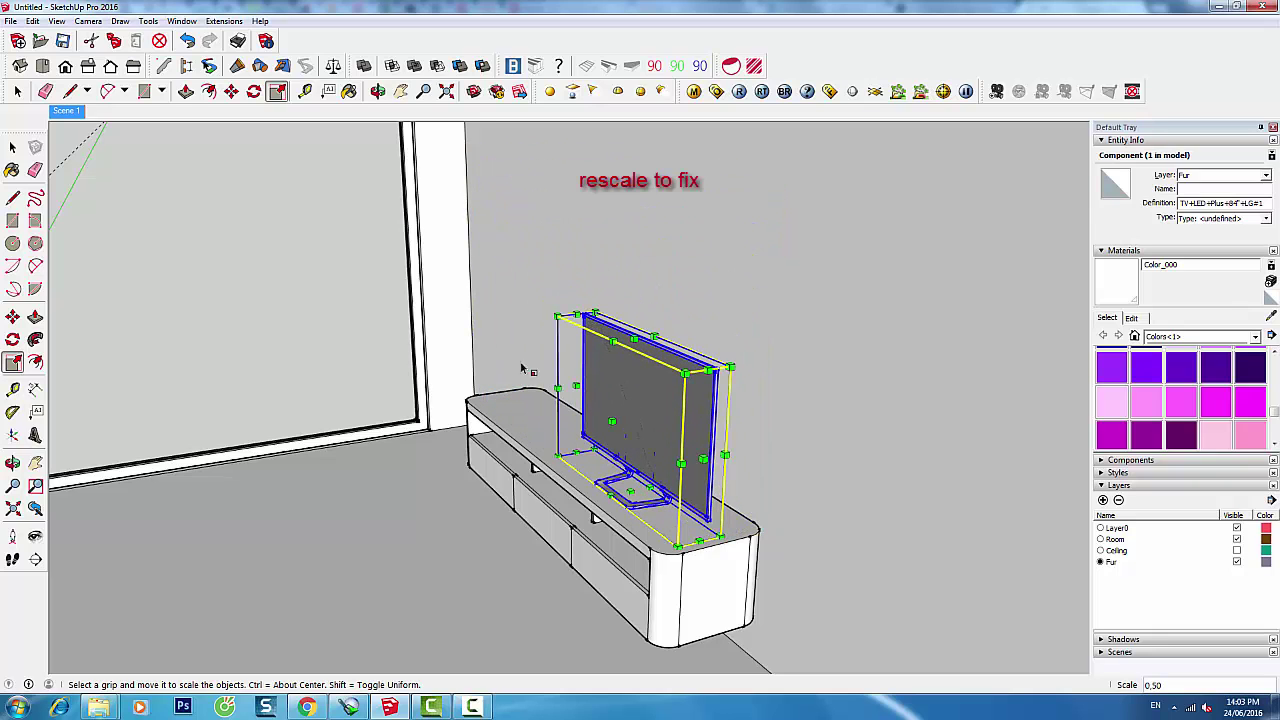
middle_click_drag(521, 369, 655, 349)
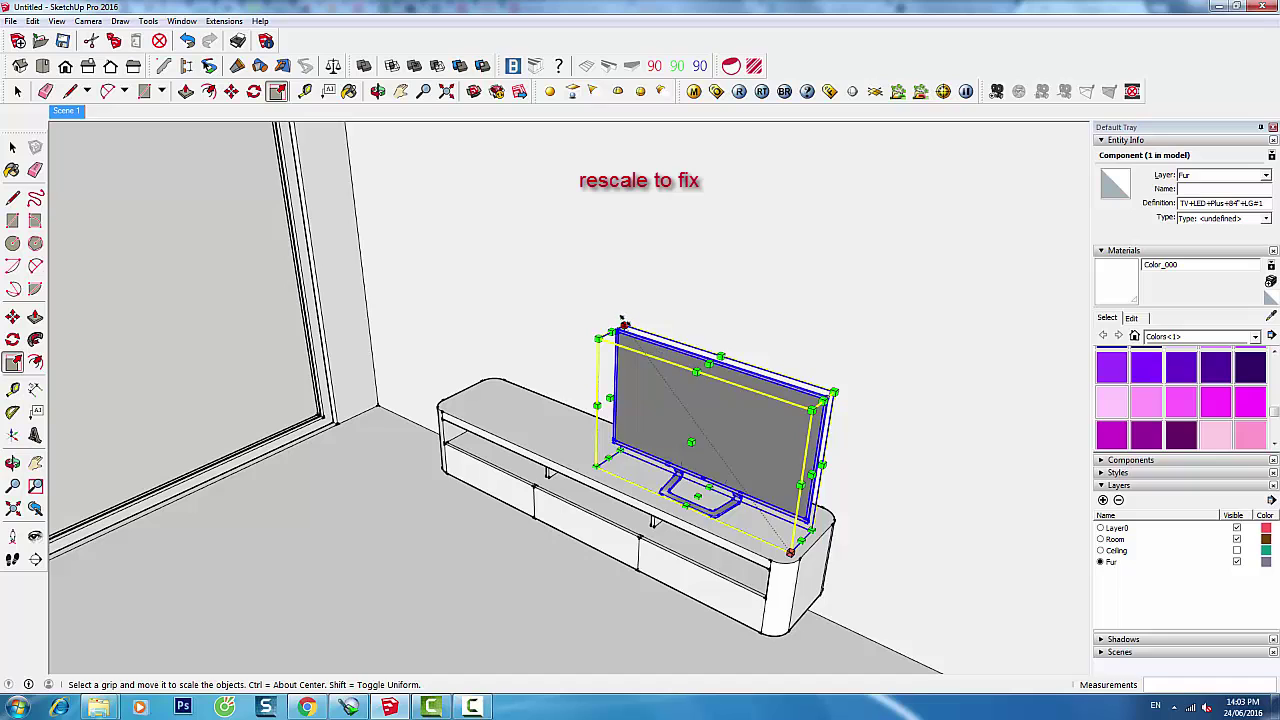
left_click_drag(623, 323, 631, 340)
scroll(705, 505, "up", 2)
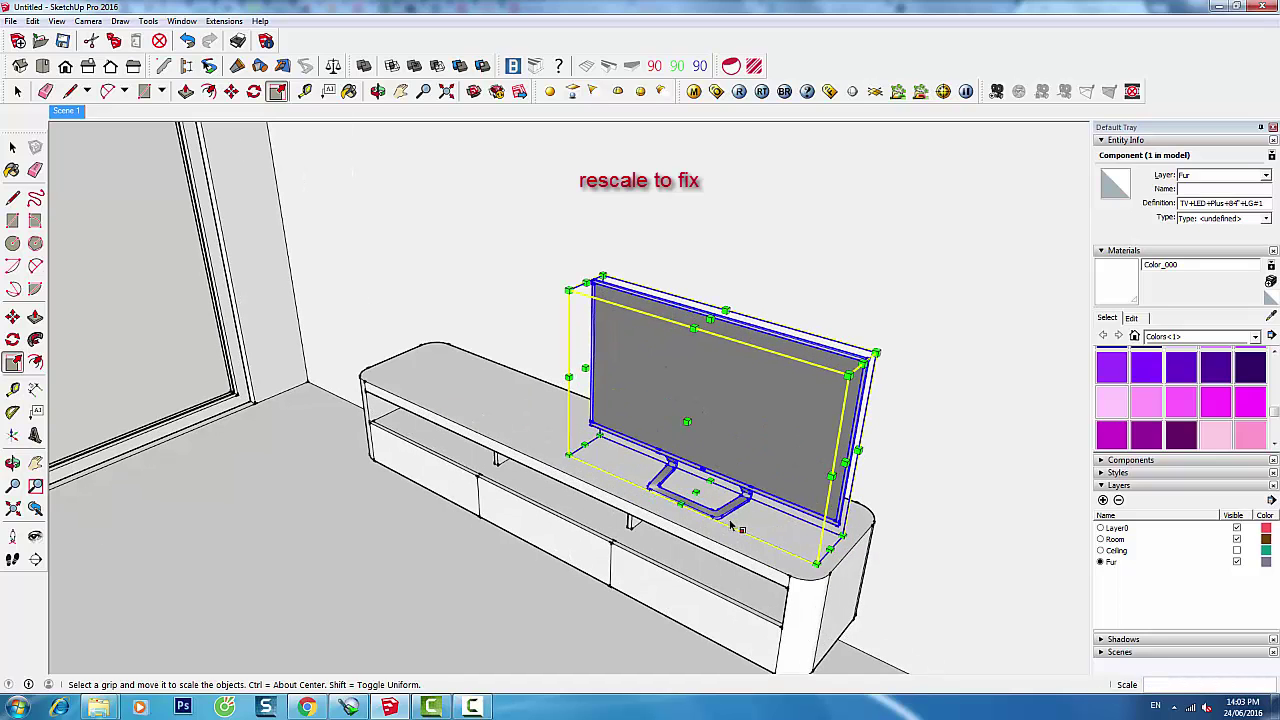
Slide the TV 115 mm along the cabinet top and zoom out to check it
key("m")
left_click(835, 535)
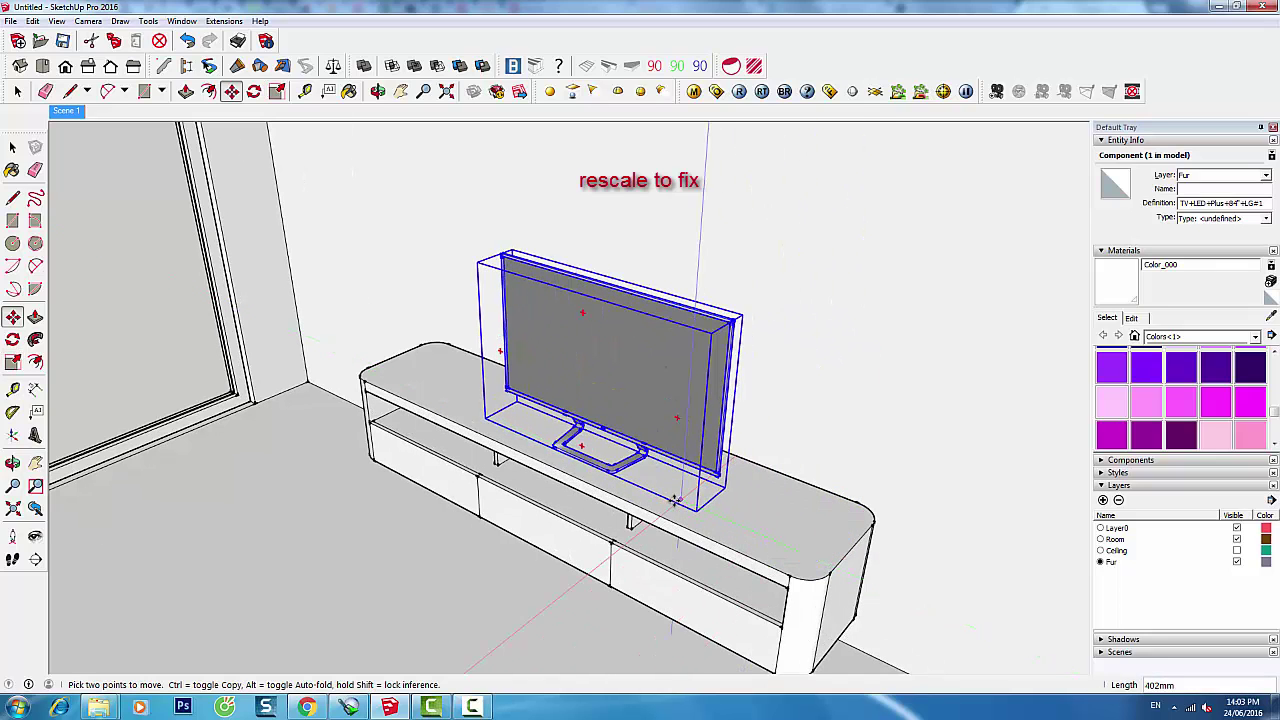
mouse_move(675, 500)
middle_mouse_down()
mouse_move(471, 449)
mouse_move(531, 507)
mouse_move(480, 529)
middle_mouse_up()
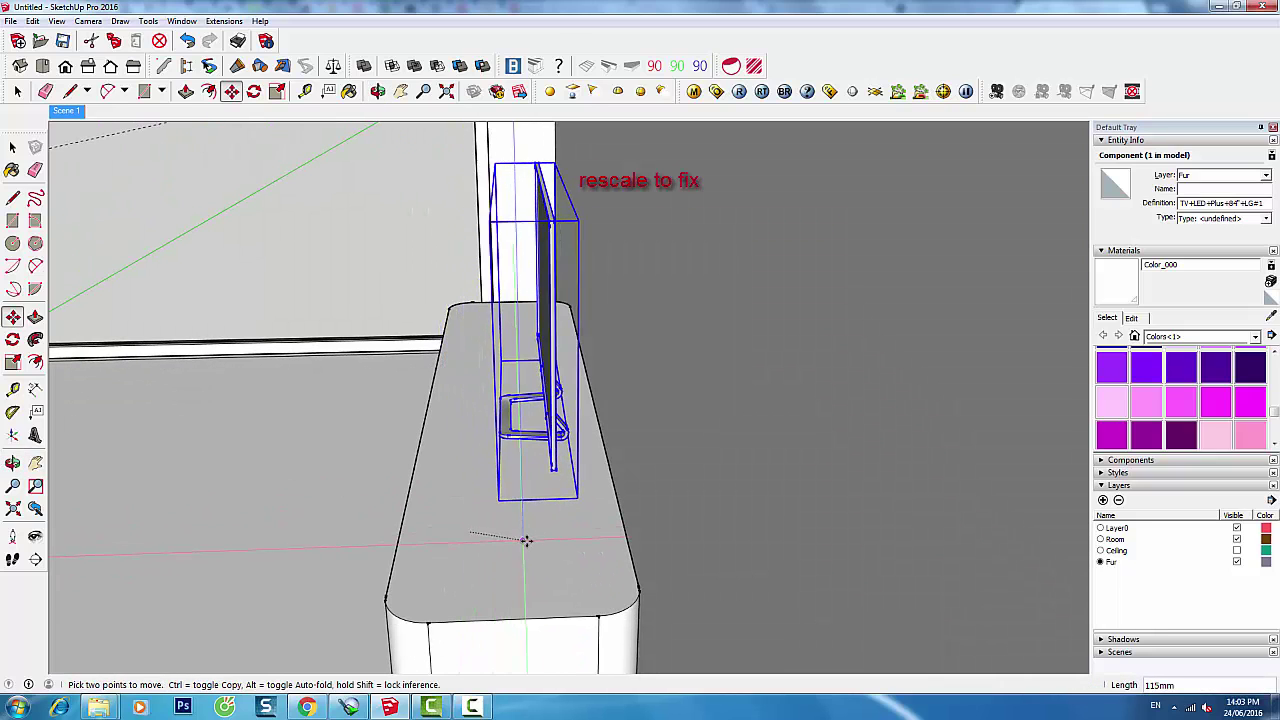
mouse_move(623, 509)
middle_mouse_down()
mouse_move(809, 437)
mouse_move(693, 356)
mouse_move(623, 443)
mouse_move(726, 458)
mouse_move(580, 470)
middle_mouse_up()
scroll(693, 356, "up", 3)
scroll(571, 471, "up", 3)
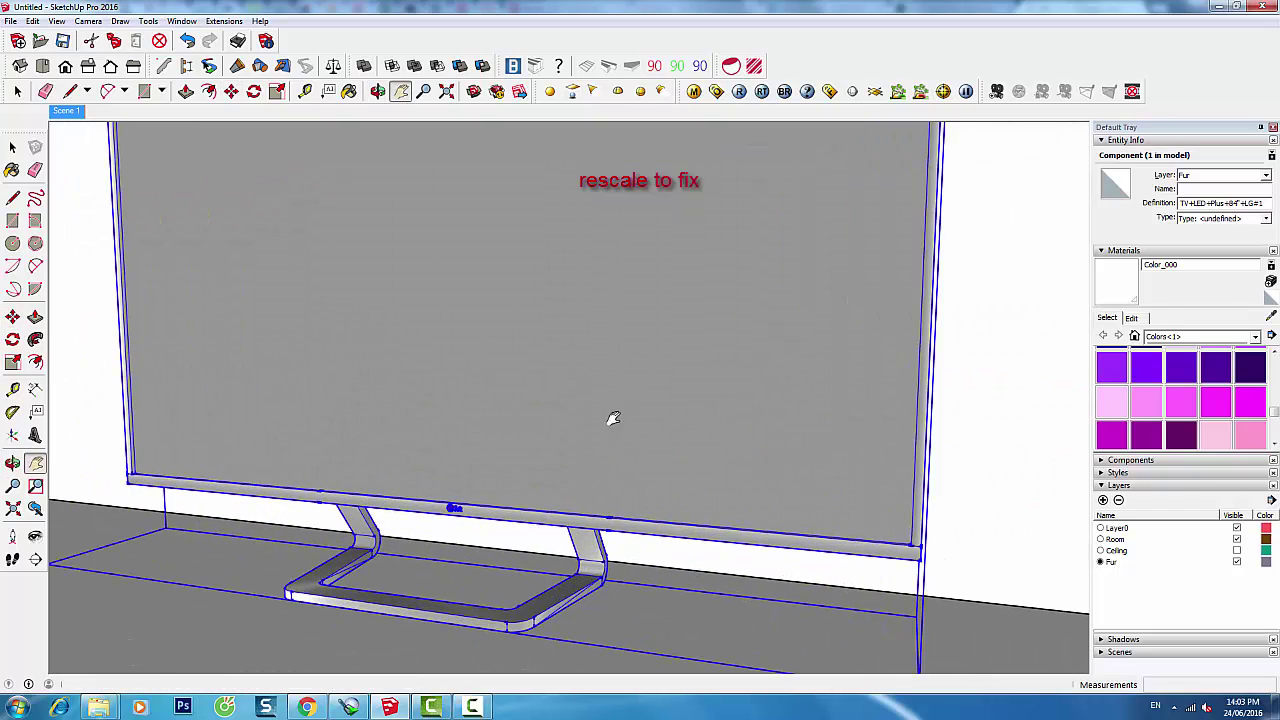
middle_click_drag(613, 418, 649, 377, "shift")
scroll(608, 443, "down", 2)
scroll(606, 443, "down", 2)
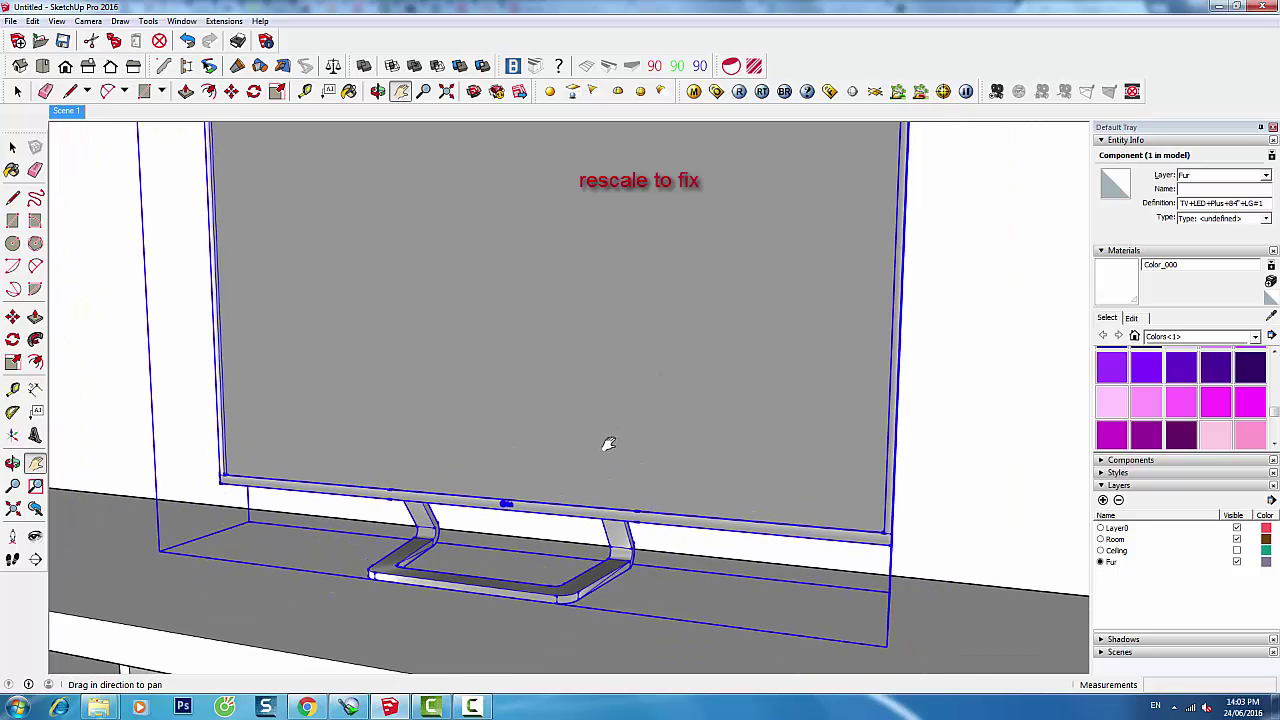
scroll(603, 420, "down", 2)
scroll(560, 480, "down", 1)
scroll(565, 505, "down", 1)
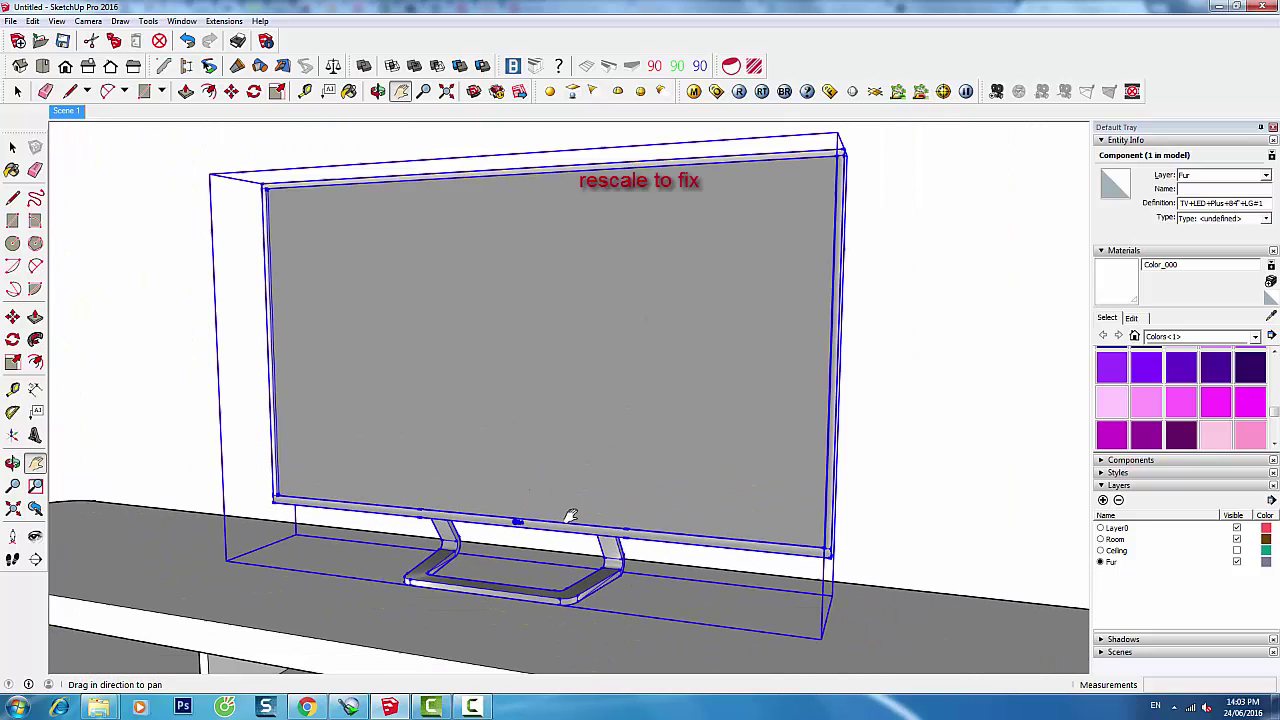
scroll(575, 540, "down", 1)
key("space")
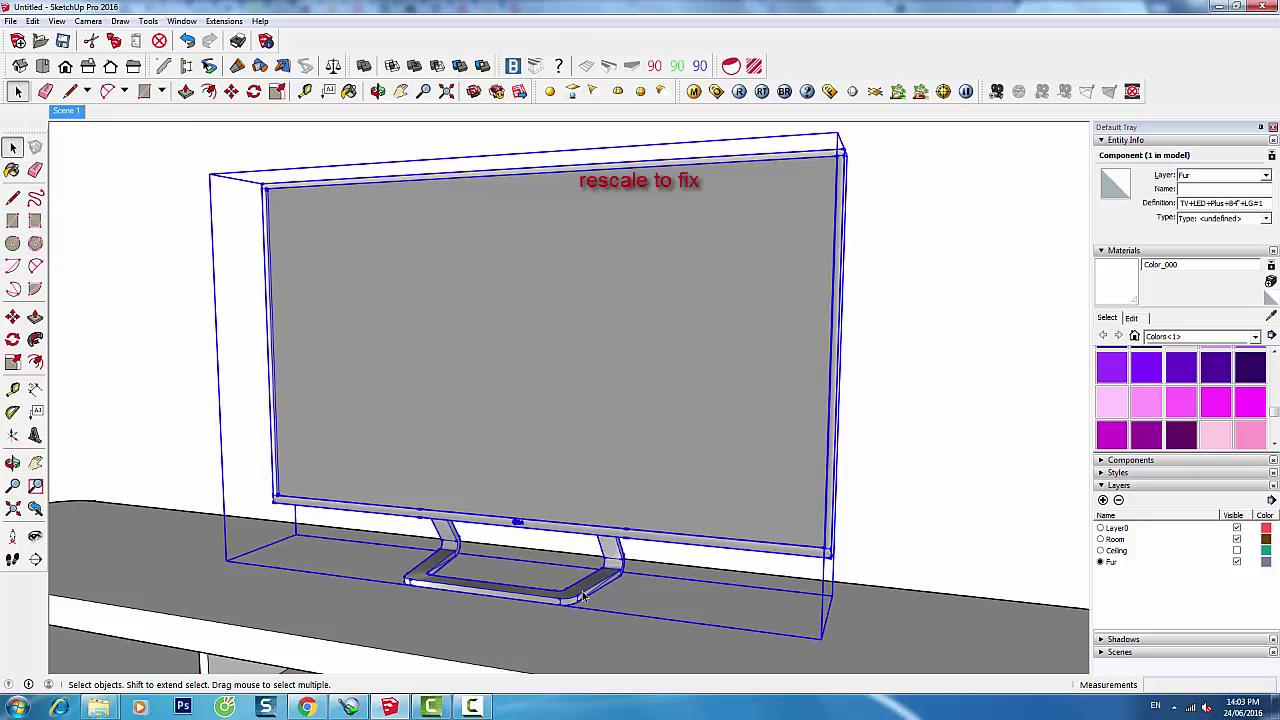
Paint the TV stand with the dark stainless-steel material
double_click(584, 597)
double_click(584, 597)
triple_click(584, 597)
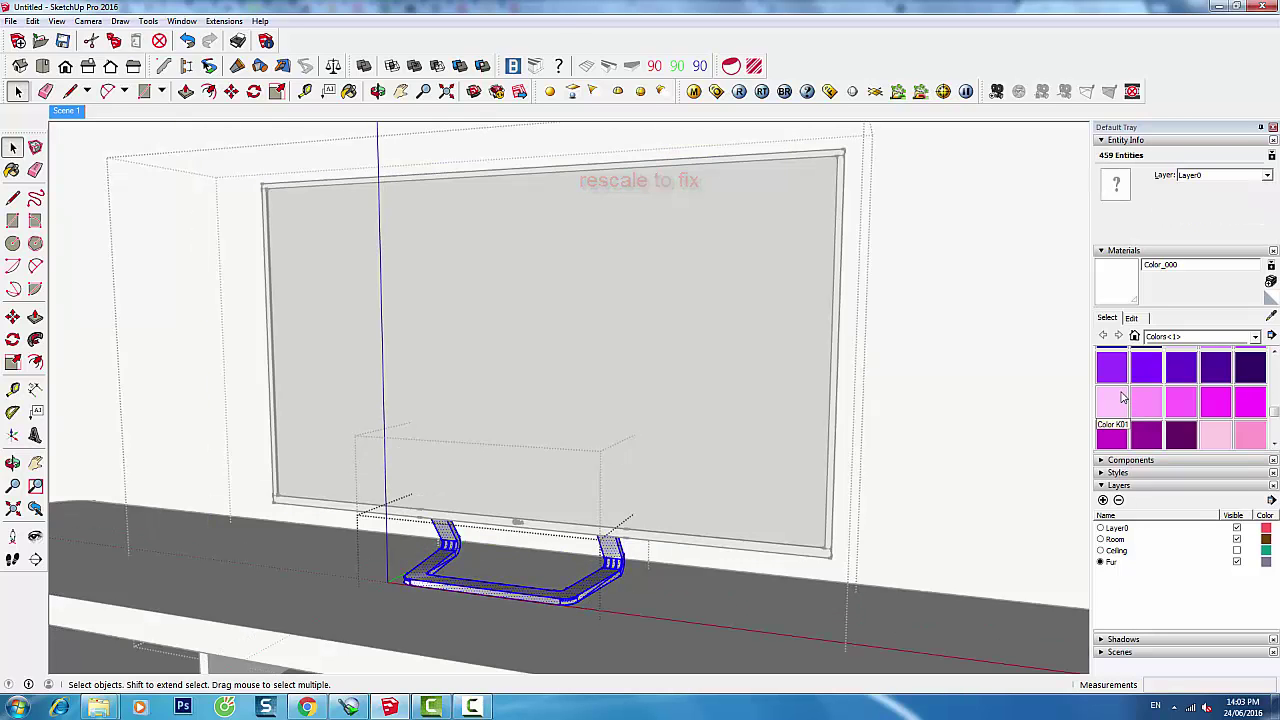
left_click(693, 91)
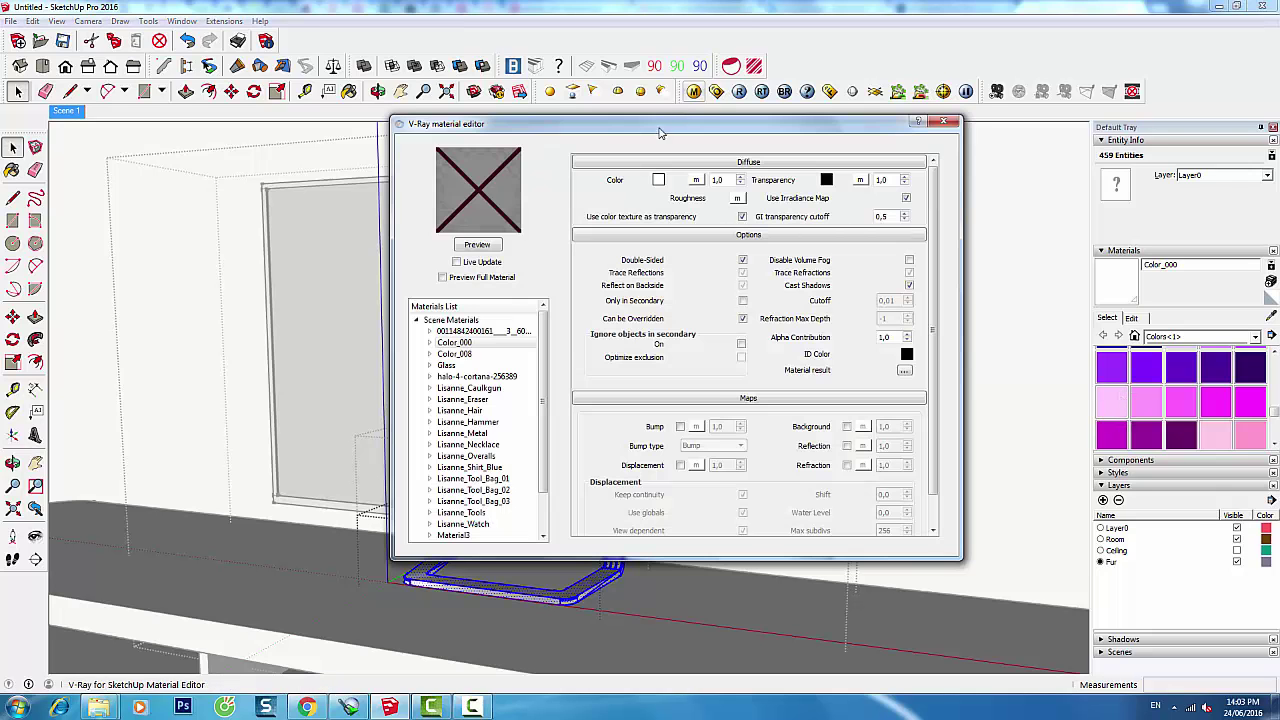
left_click_drag(542, 432, 533, 523)
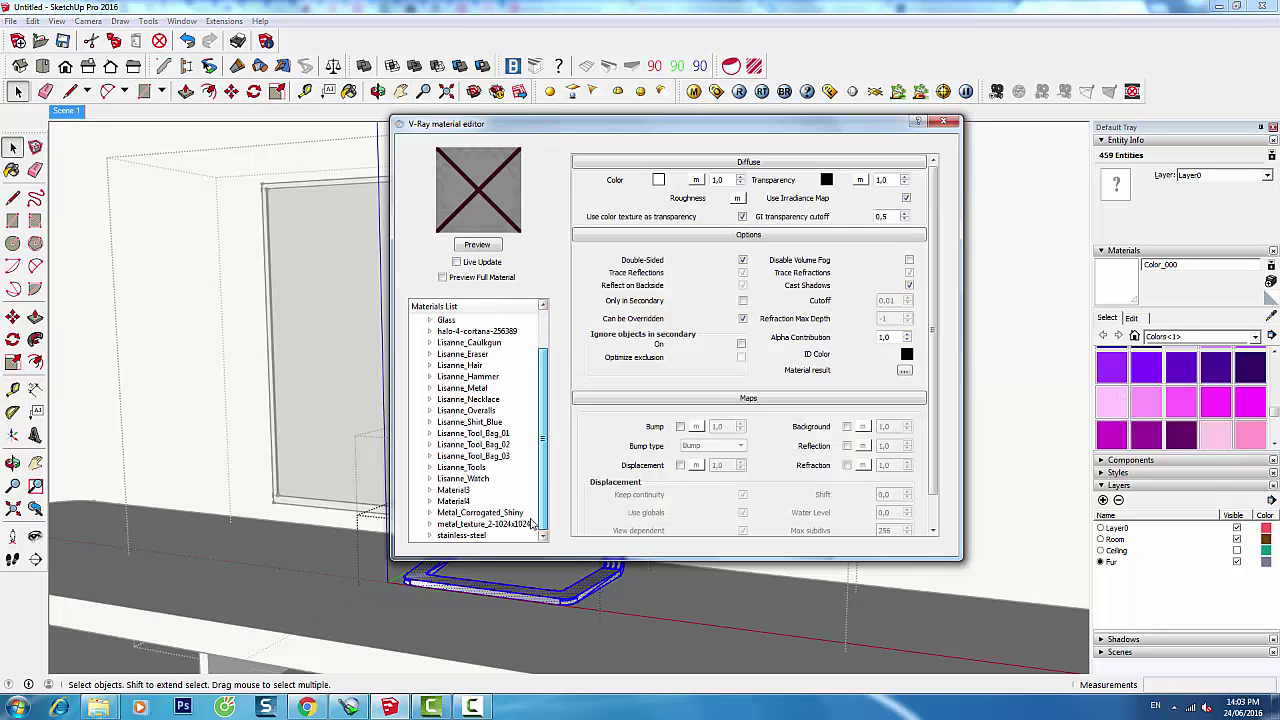
left_click(470, 535)
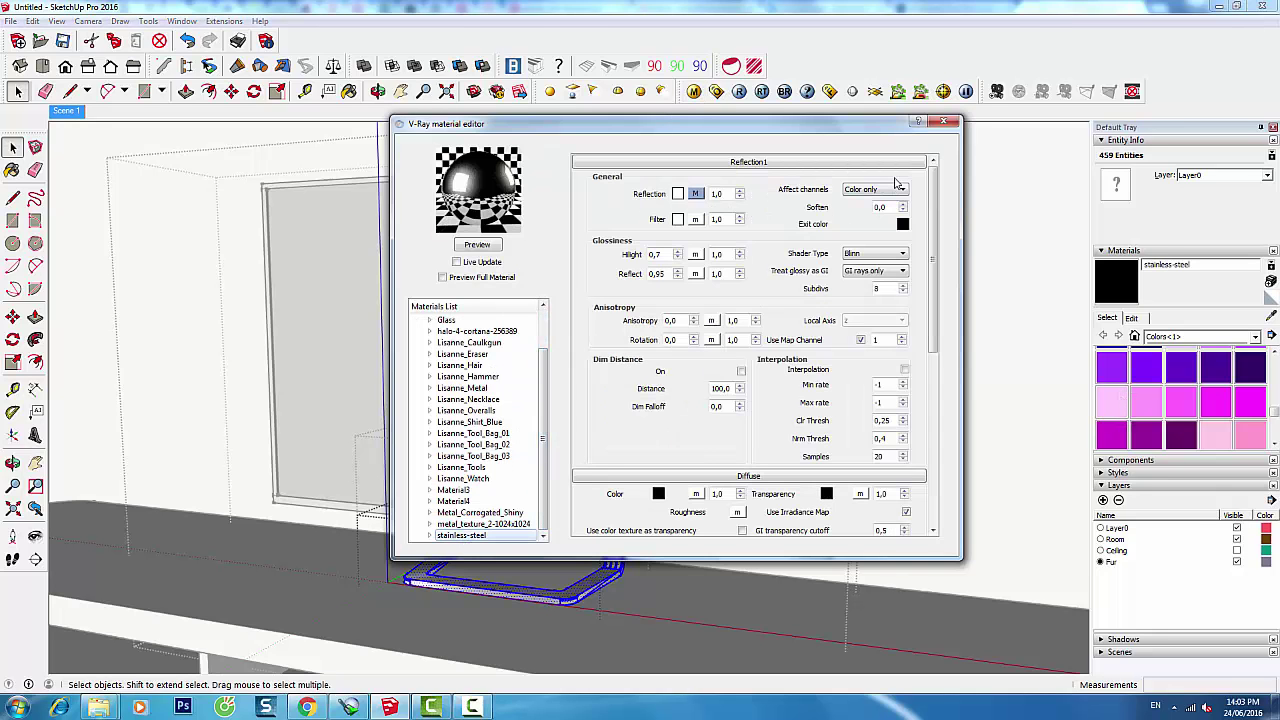
left_click(944, 123)
key("b")
left_click(568, 593)
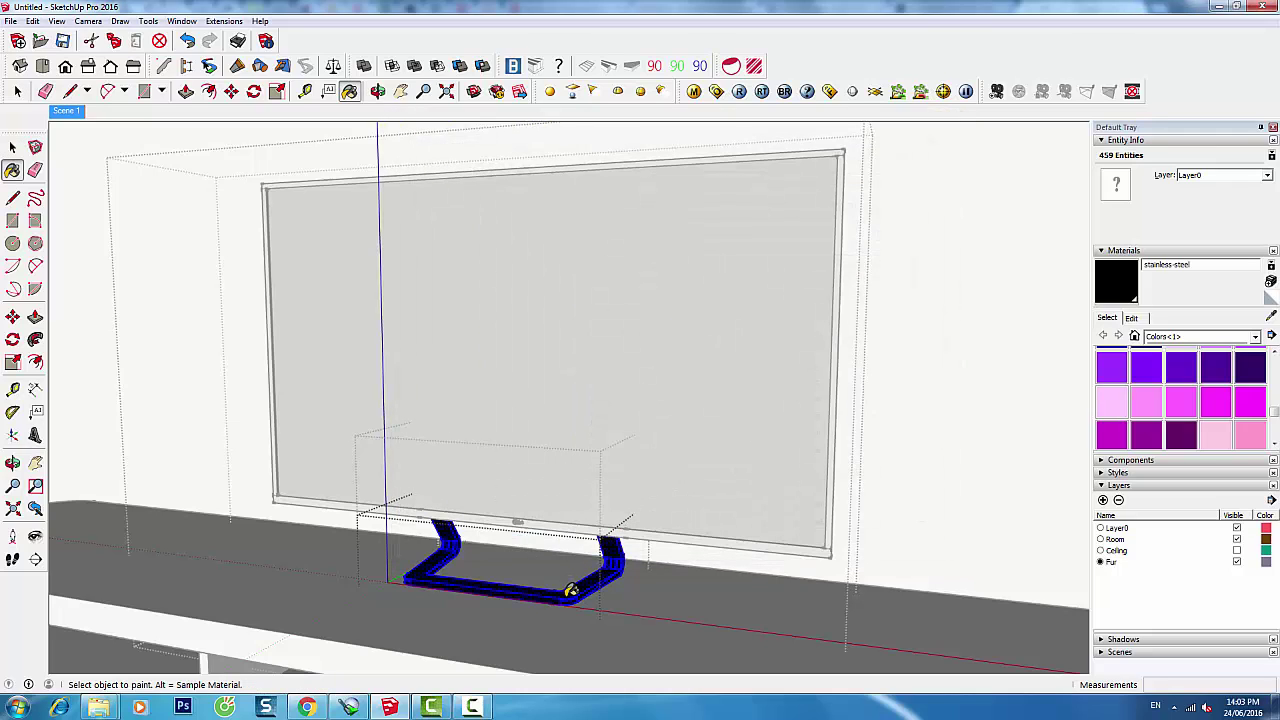
key("space")
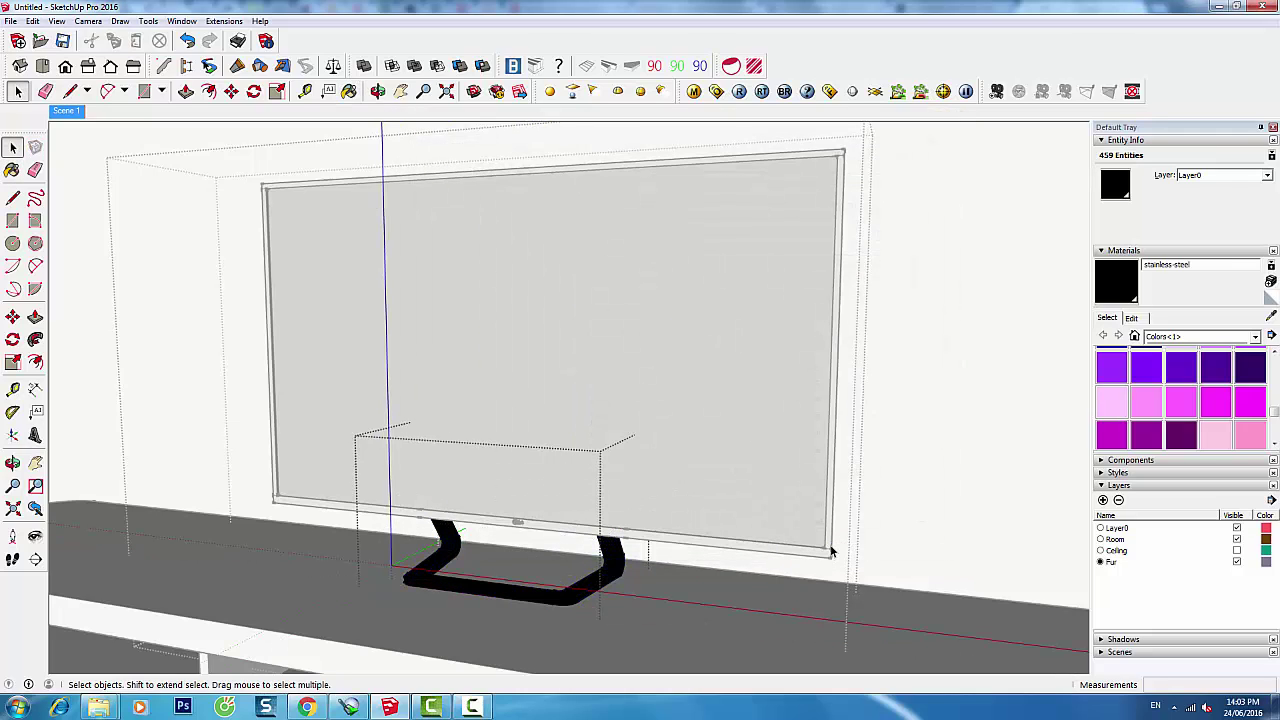
Inside the TV component, paint the right and bottom edge strips stainless-steel black
left_click(831, 546)
left_click(830, 545)
double_click(830, 545)
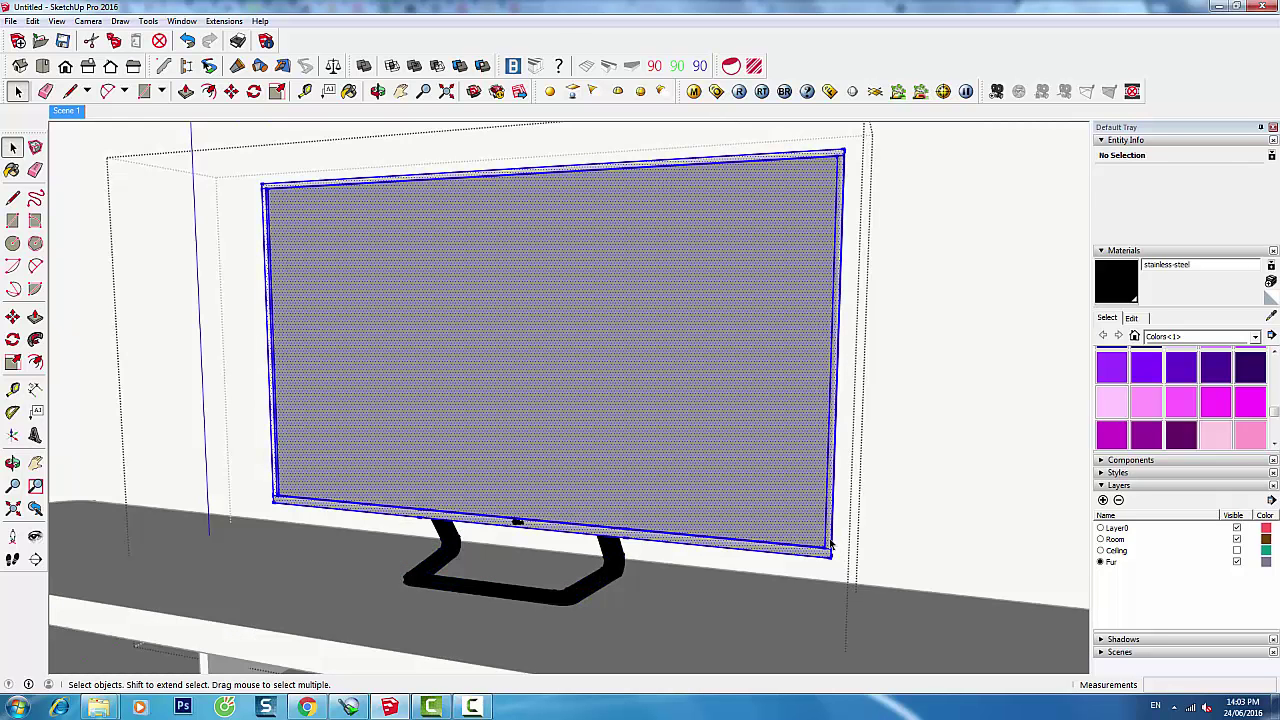
left_click(830, 545)
scroll(830, 545, "up", 3)
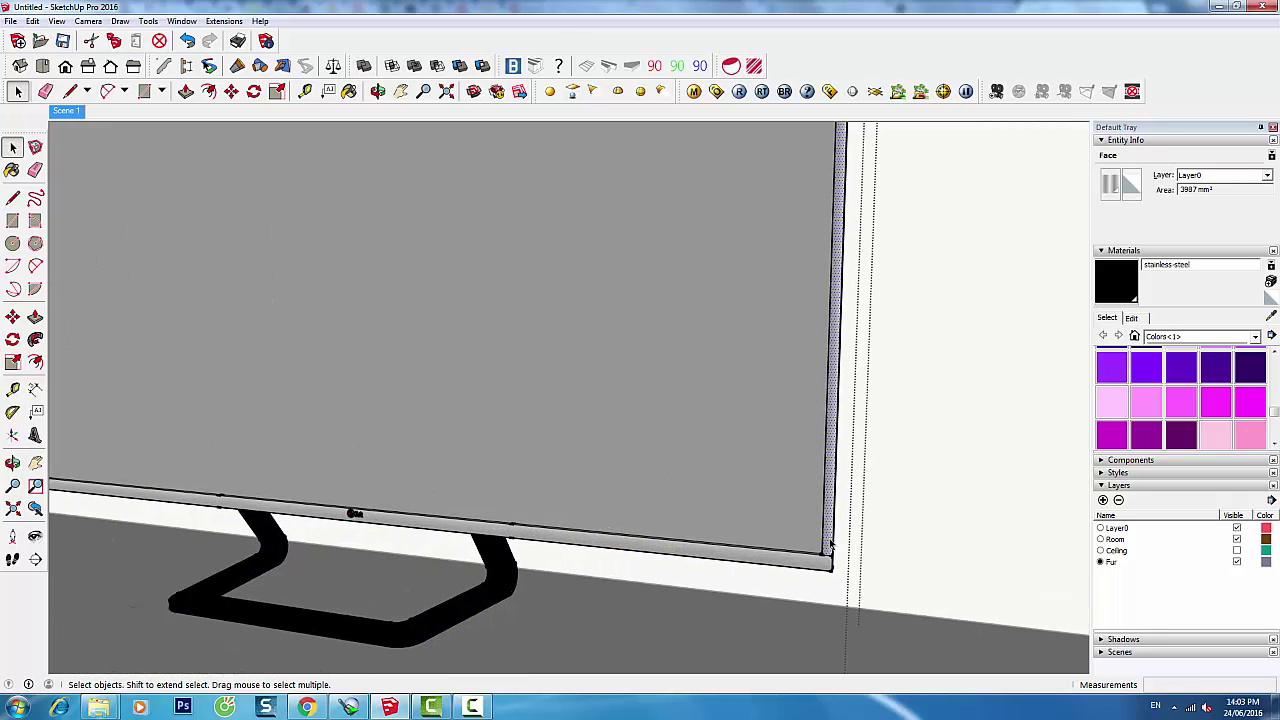
key("b")
left_click(831, 545)
left_click(830, 552)
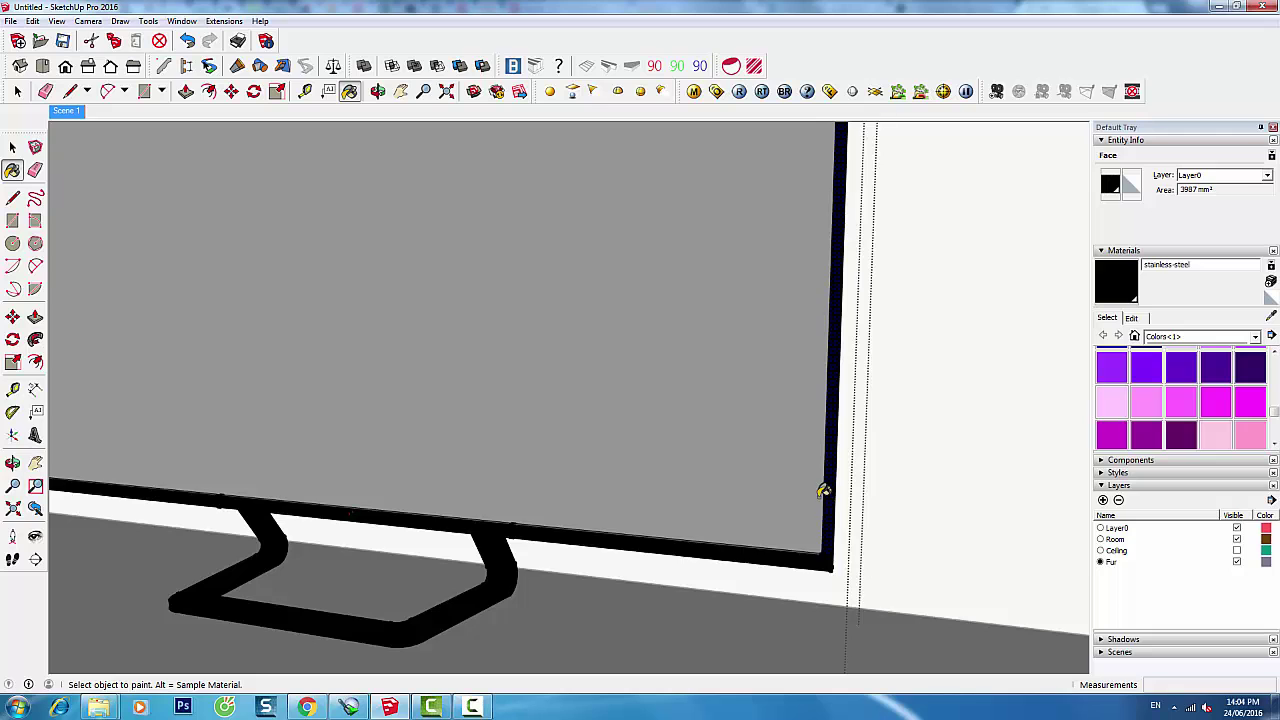
mouse_move(823, 491)
middle_mouse_down()
mouse_move(655, 625)
mouse_move(626, 594)
mouse_move(631, 560)
middle_mouse_up()
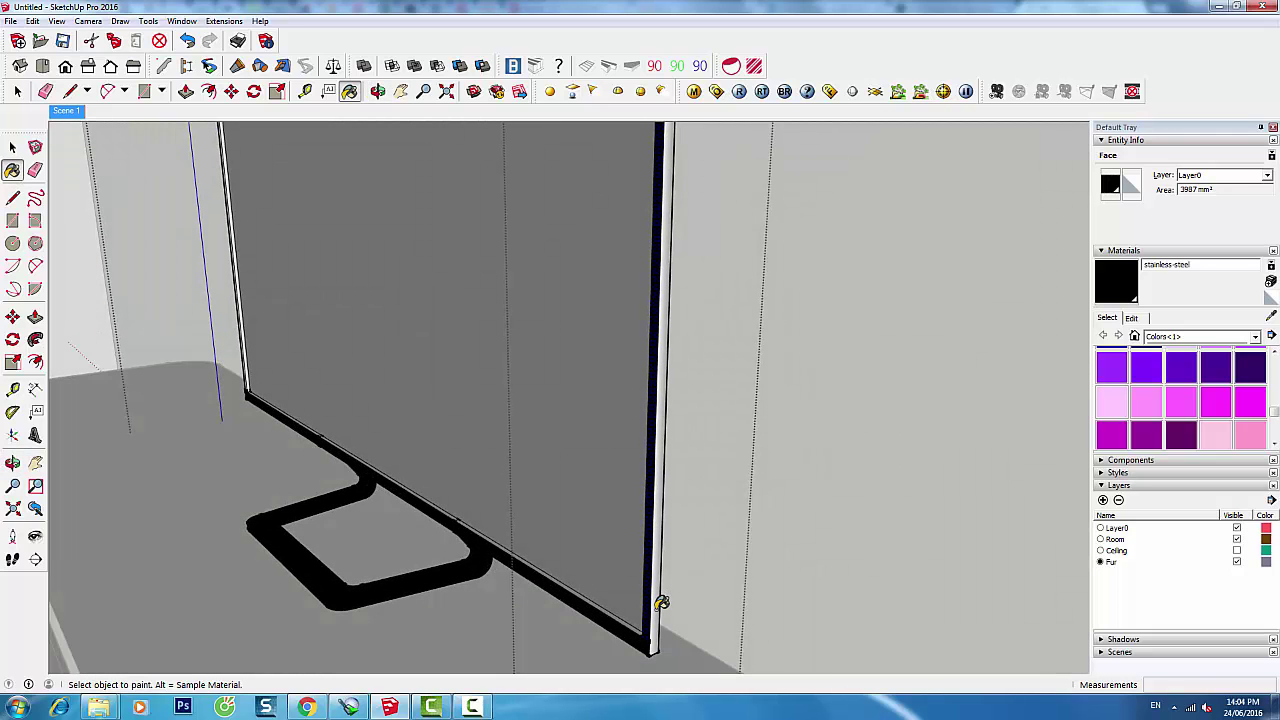
left_click(663, 554)
mouse_move(647, 320)
middle_mouse_down()
mouse_move(663, 466)
mouse_move(606, 491)
middle_mouse_up()
scroll(614, 500, "up", 2)
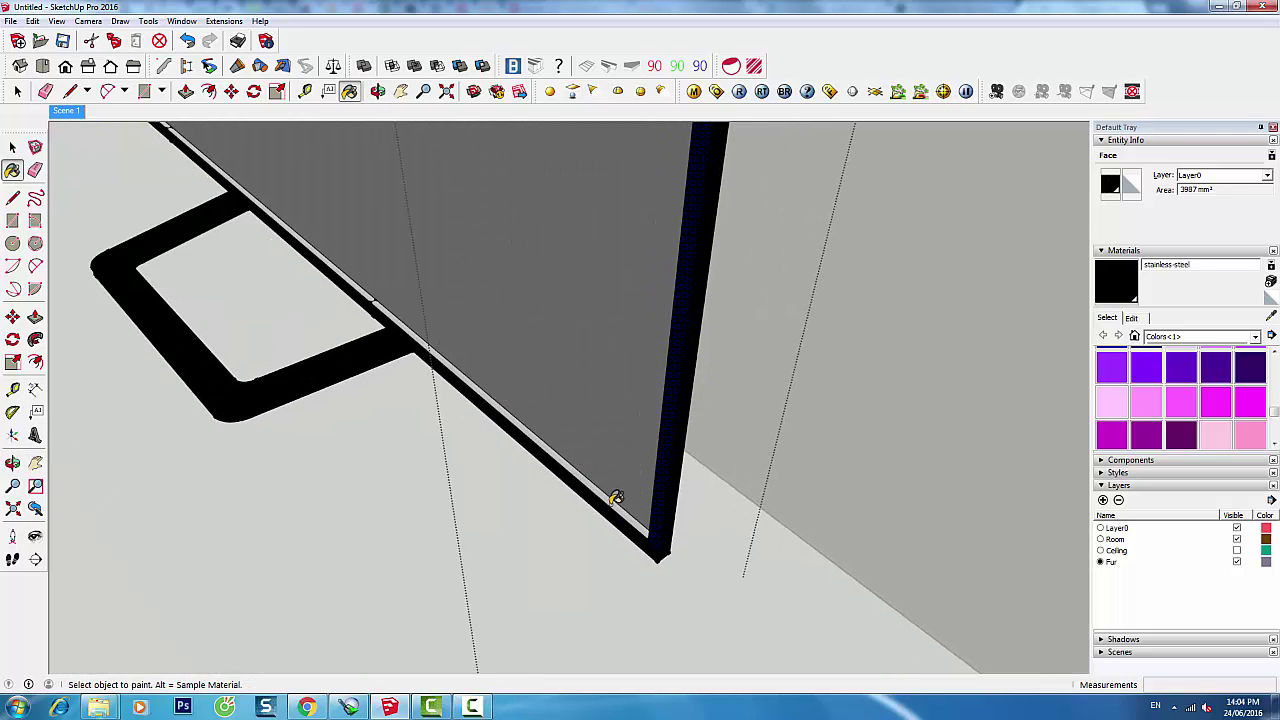
scroll(615, 497, "up", 2)
left_click(615, 497)
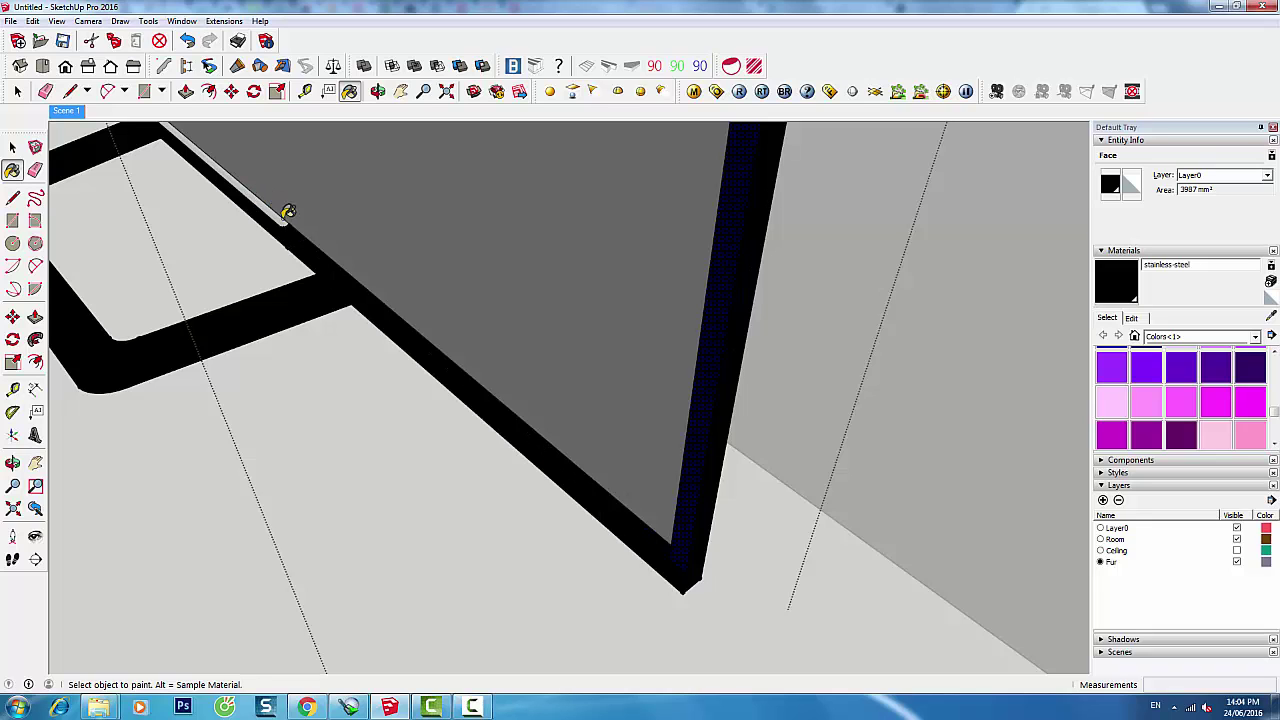
Paint the light edge strips along the TV's side black
scroll(390, 290, "down", 3)
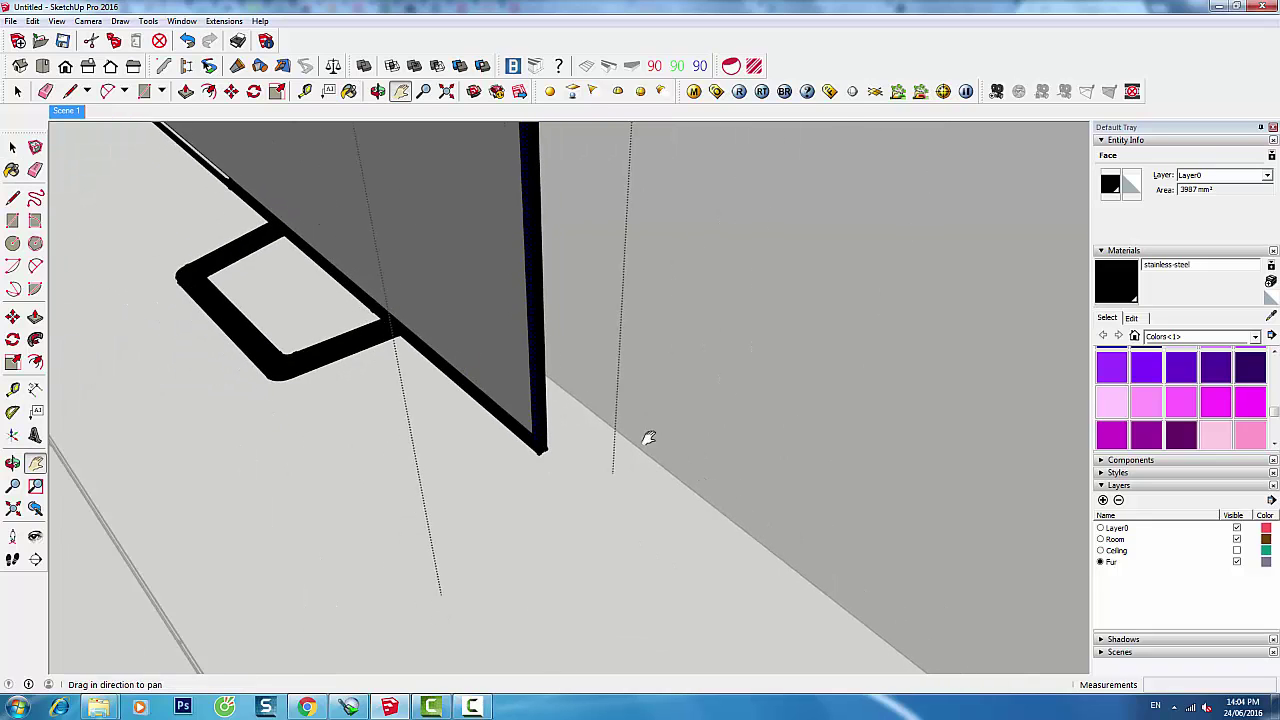
middle_click_drag(646, 434, 380, 374, "shift")
scroll(431, 345, "up", 3)
key("b")
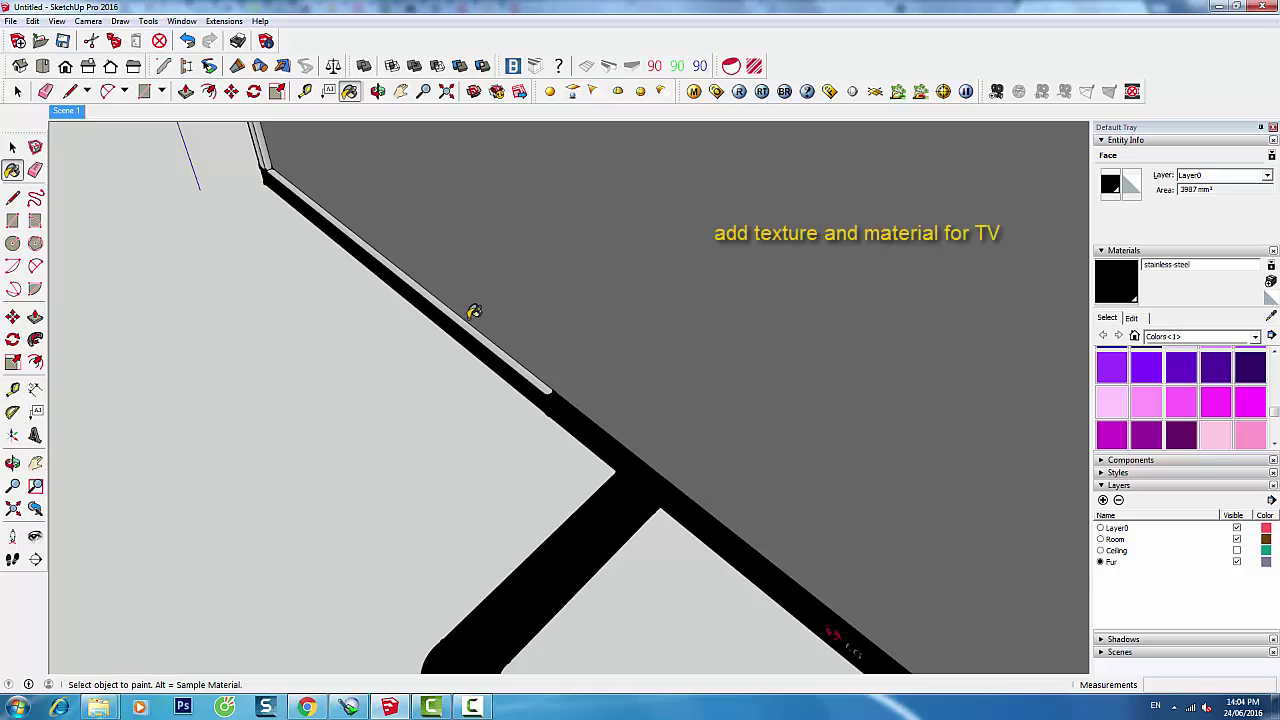
left_click(479, 326)
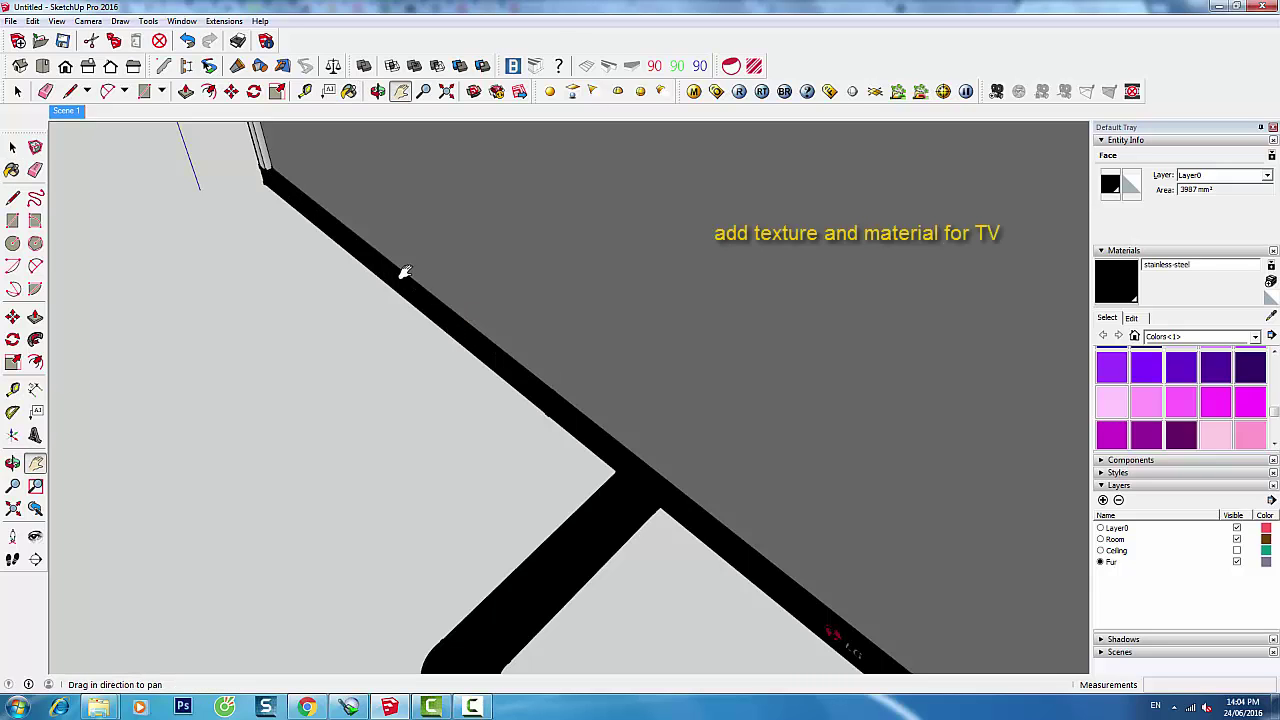
middle_click_drag(400, 271, 452, 418, "shift")
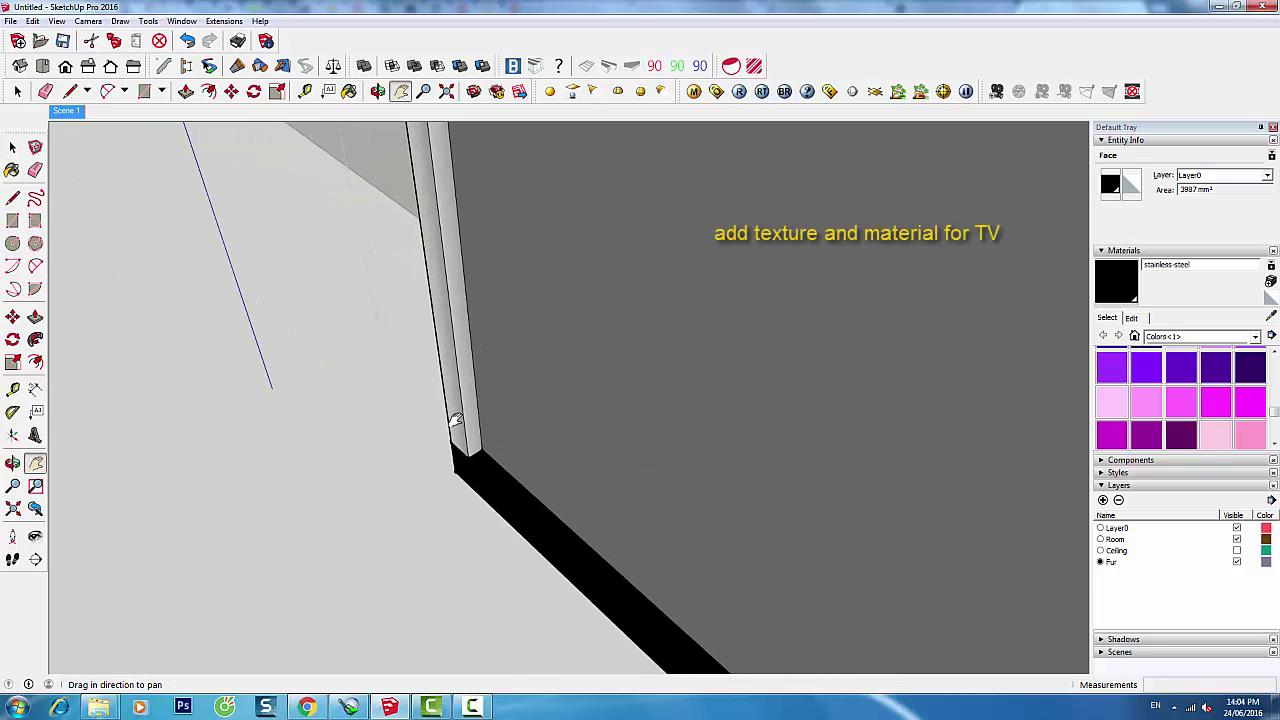
left_click(468, 412)
left_click(471, 416)
Paint the TV's top edge strip black and bring the whole TV back into view
scroll(482, 446, "down", 1)
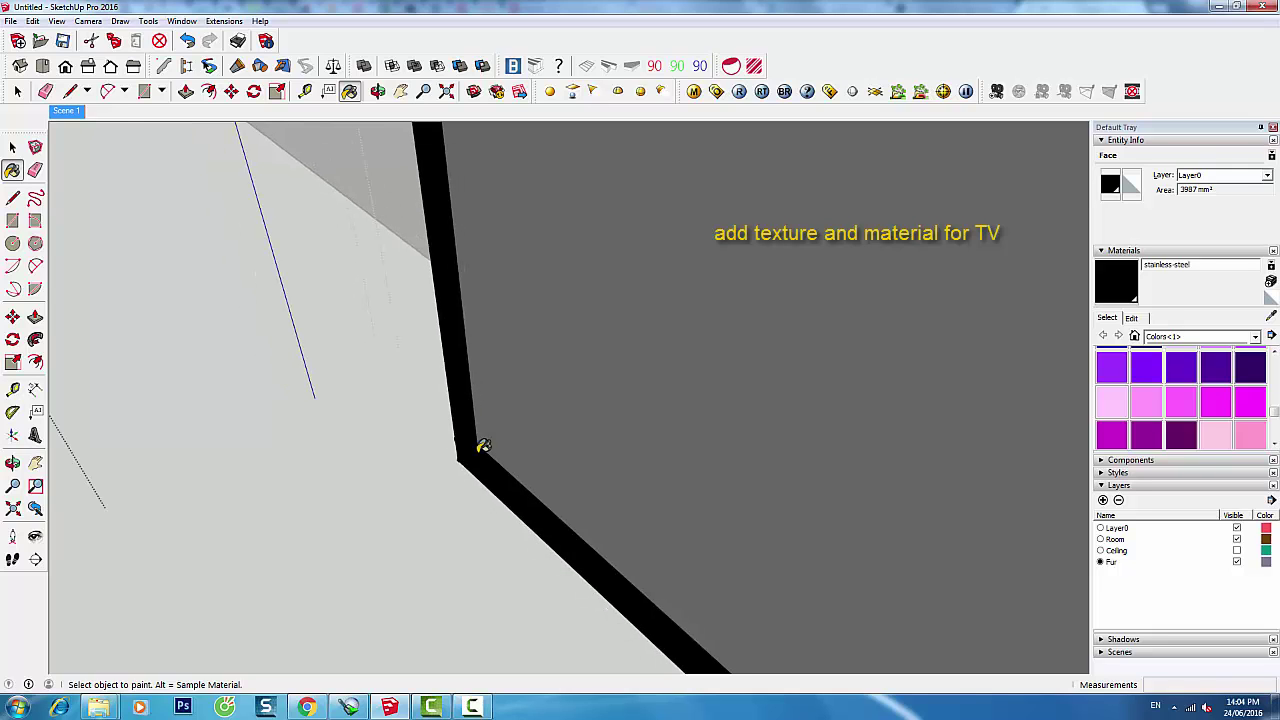
scroll(482, 446, "down", 2)
scroll(480, 449, "down", 2)
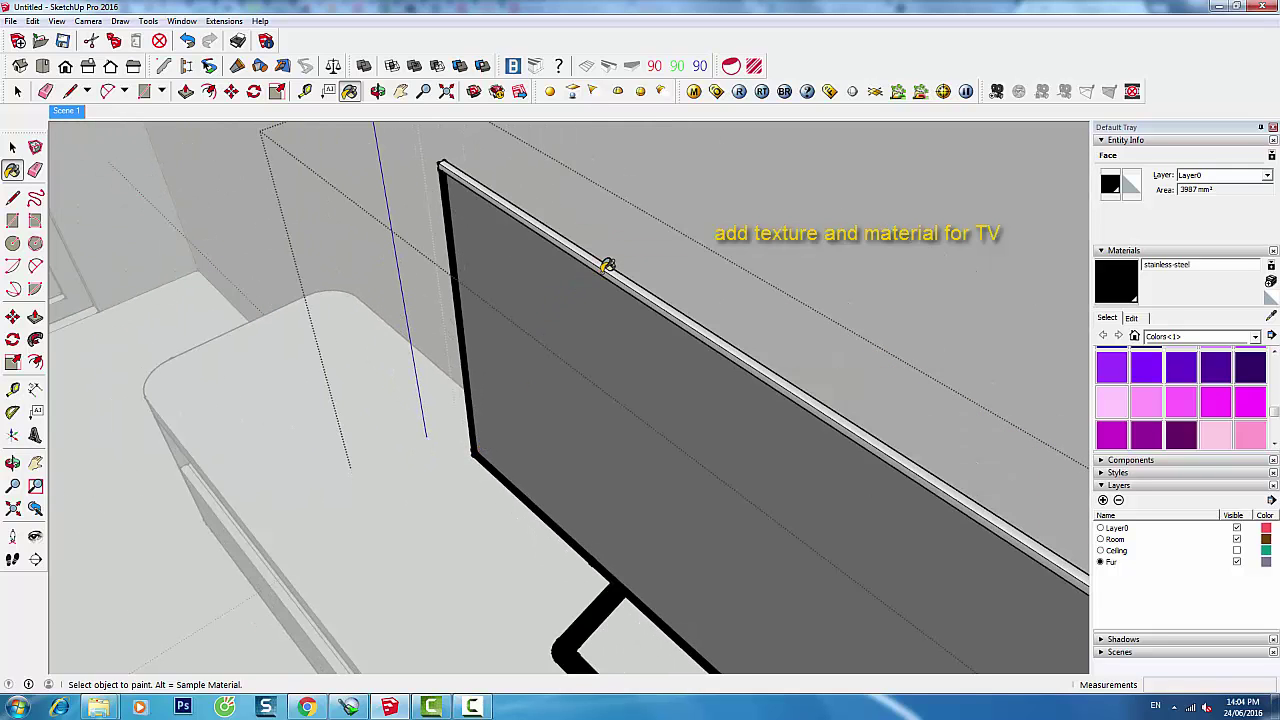
left_click(608, 263)
left_click(609, 261)
middle_click_drag(623, 337, 406, 192)
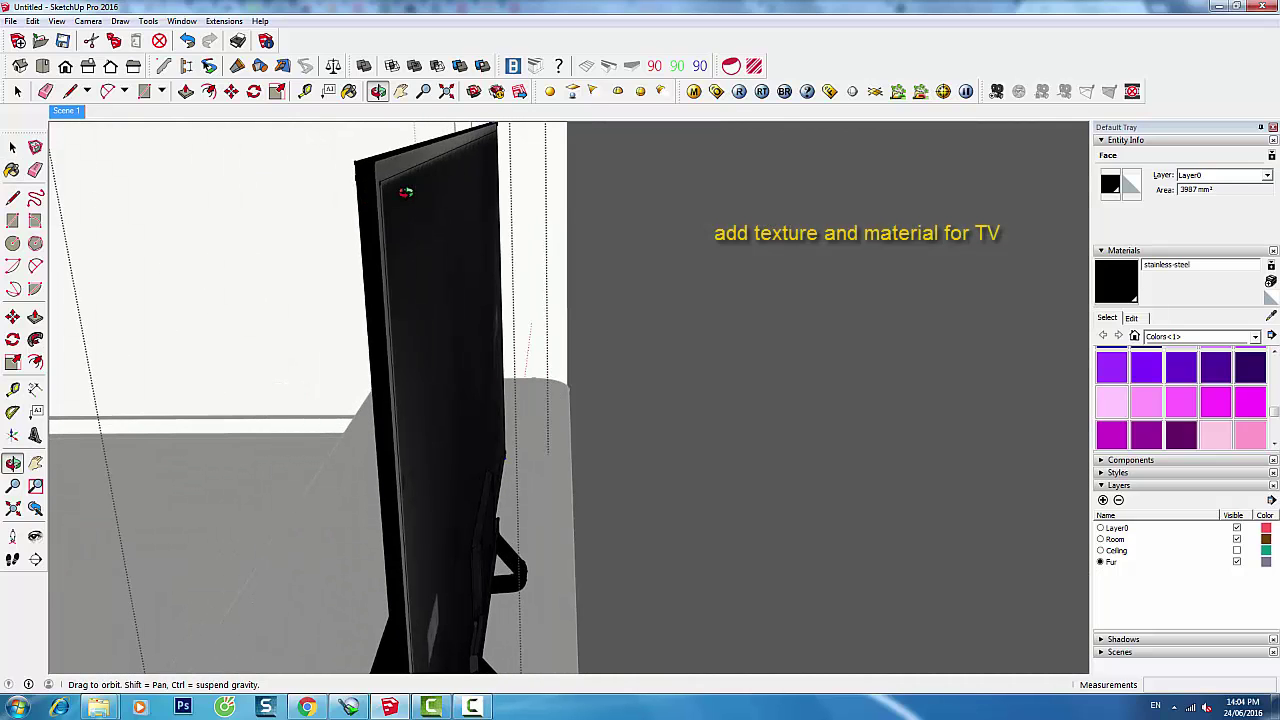
scroll(685, 237, "up", 5)
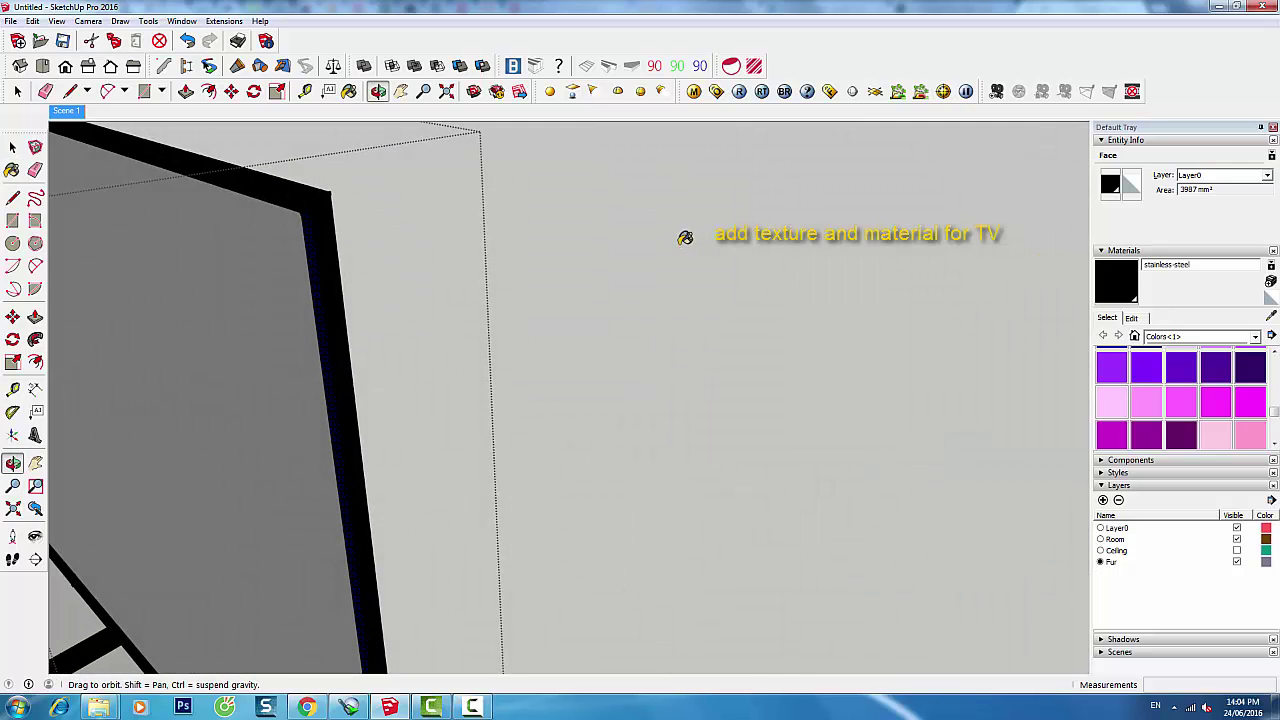
scroll(443, 465, "down", 3)
mouse_move(329, 503)
middle_mouse_down("shift")
mouse_move(606, 463)
mouse_move(714, 386)
mouse_move(829, 366)
middle_mouse_up("shift")
Paint the TV screen face with the purple Color K08 material
key("space")
left_click(586, 375)
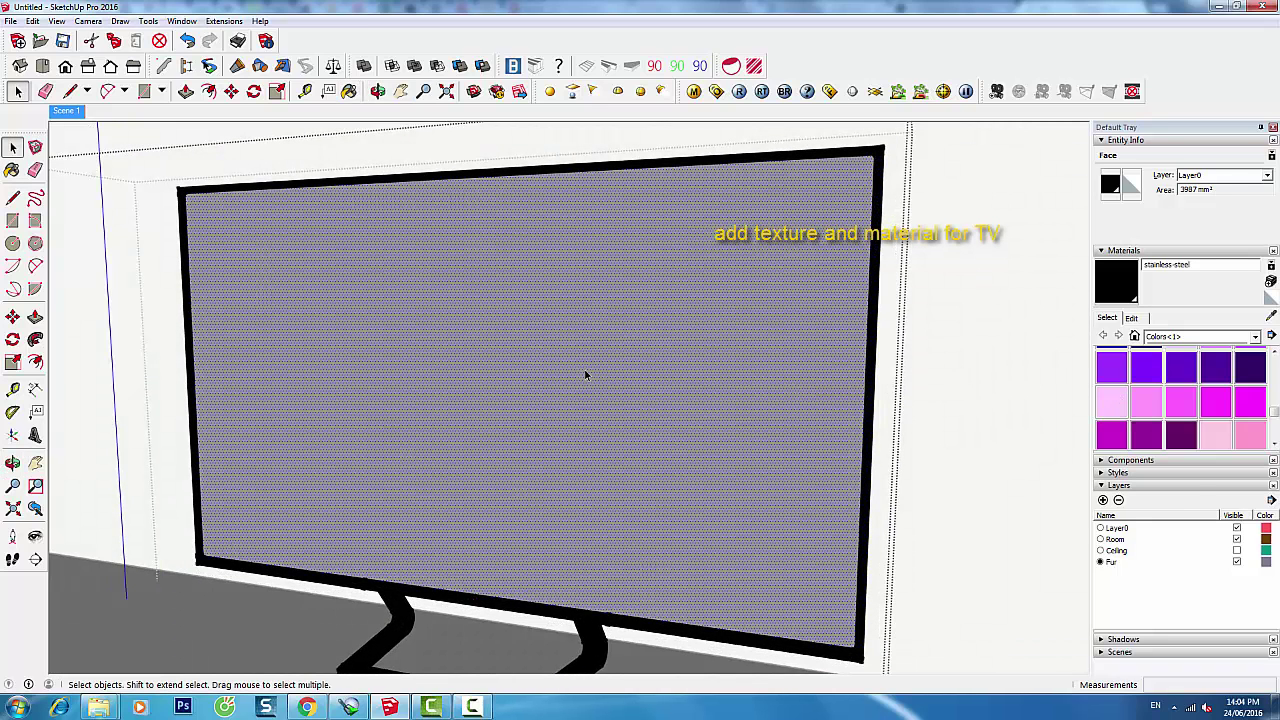
left_click(1180, 435)
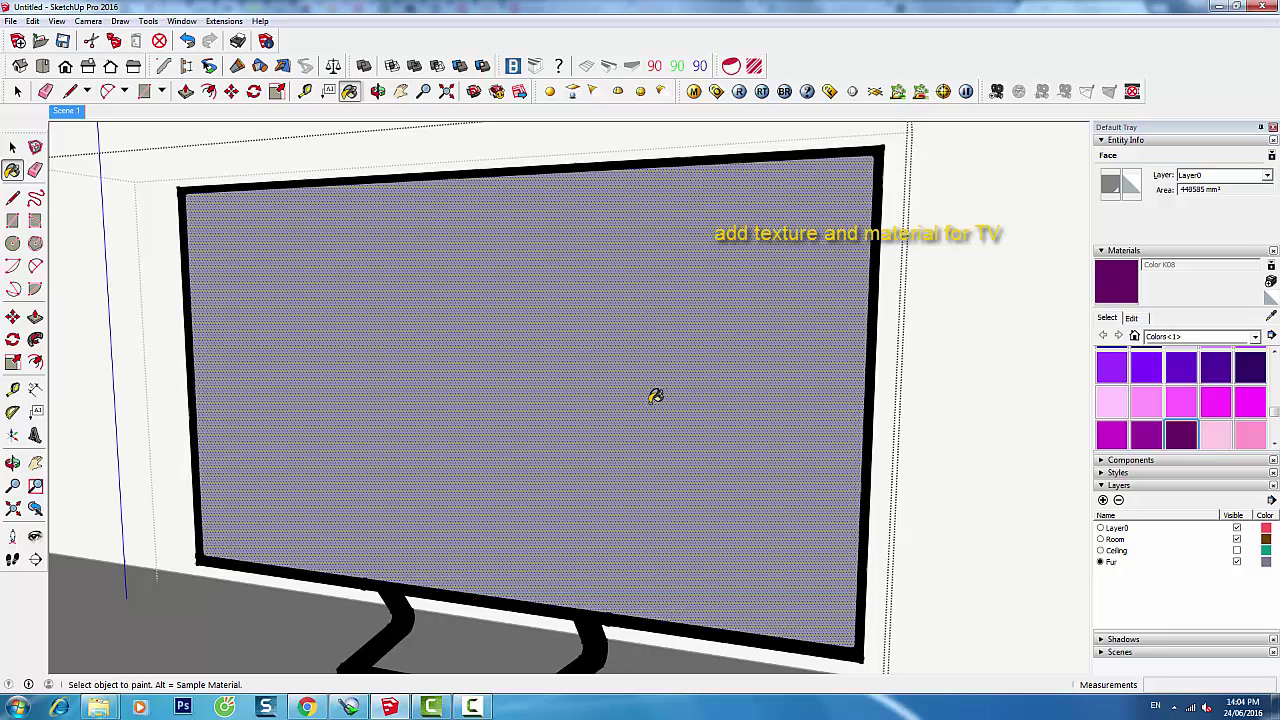
left_click(651, 395)
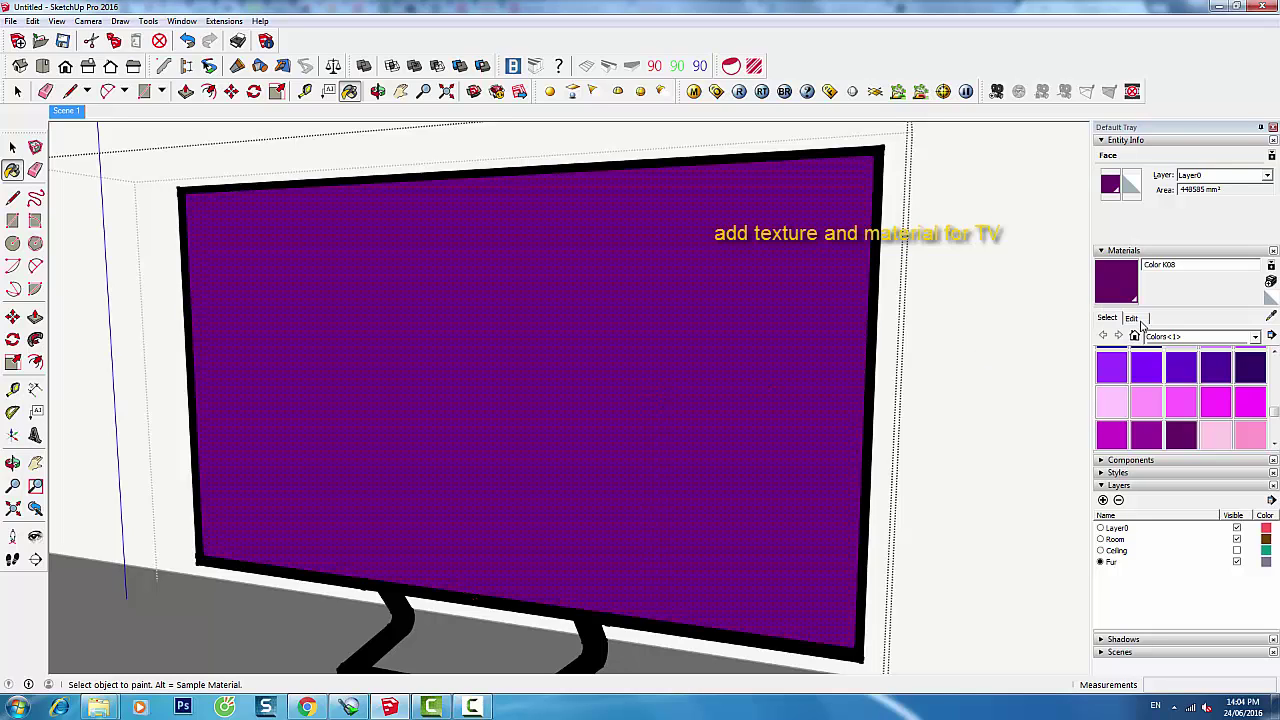
Browse to the Light Up TV Map folder for a screen texture, then cancel the chooser
left_click(1132, 318)
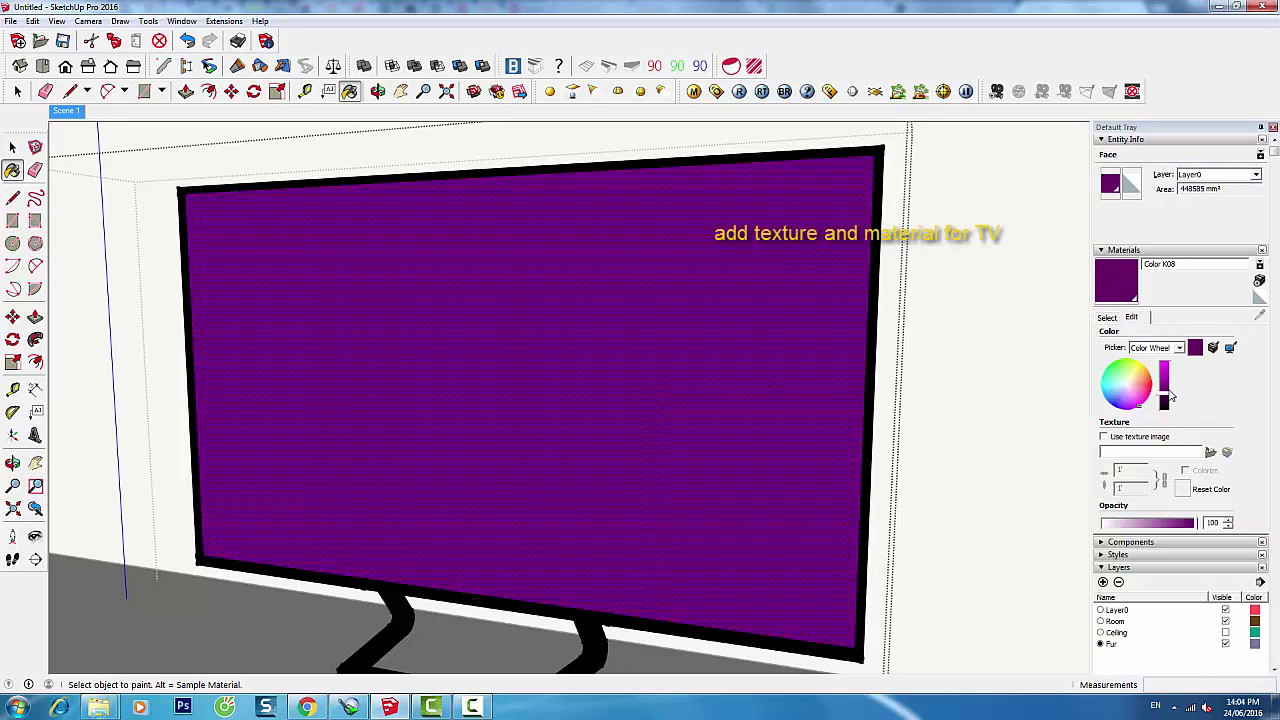
left_click(1210, 452)
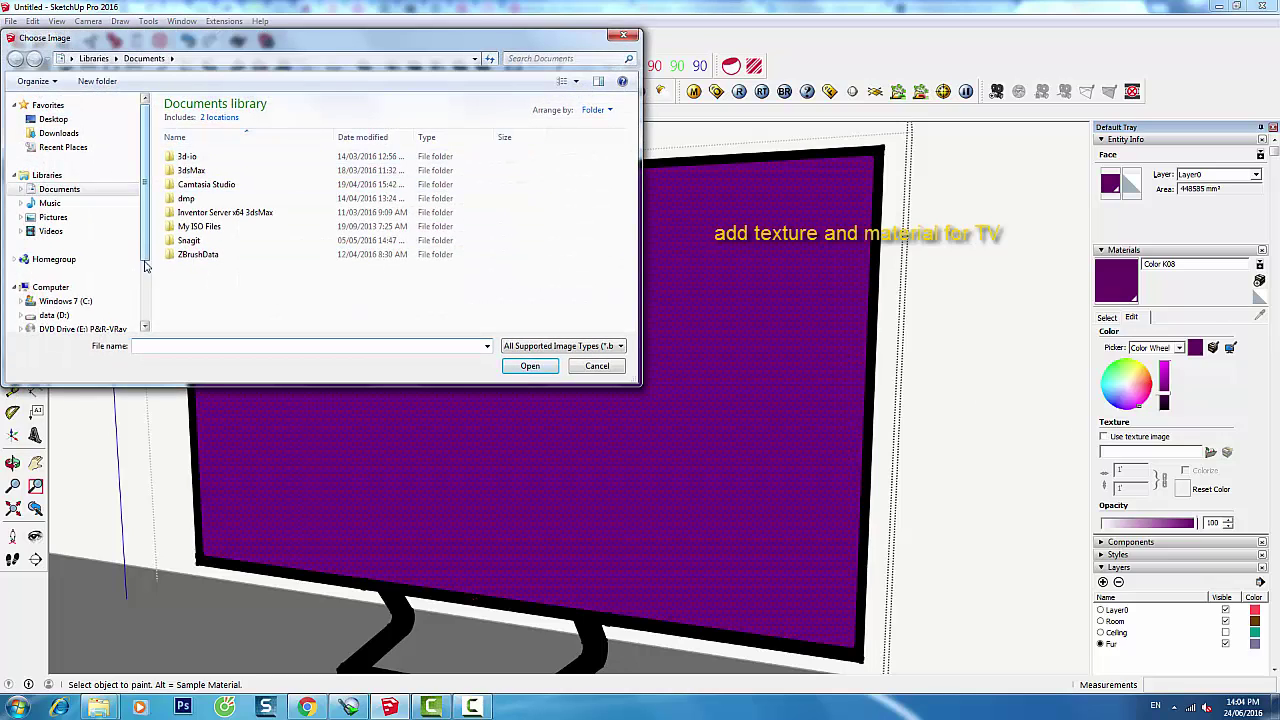
left_click(145, 265)
left_click(54, 295)
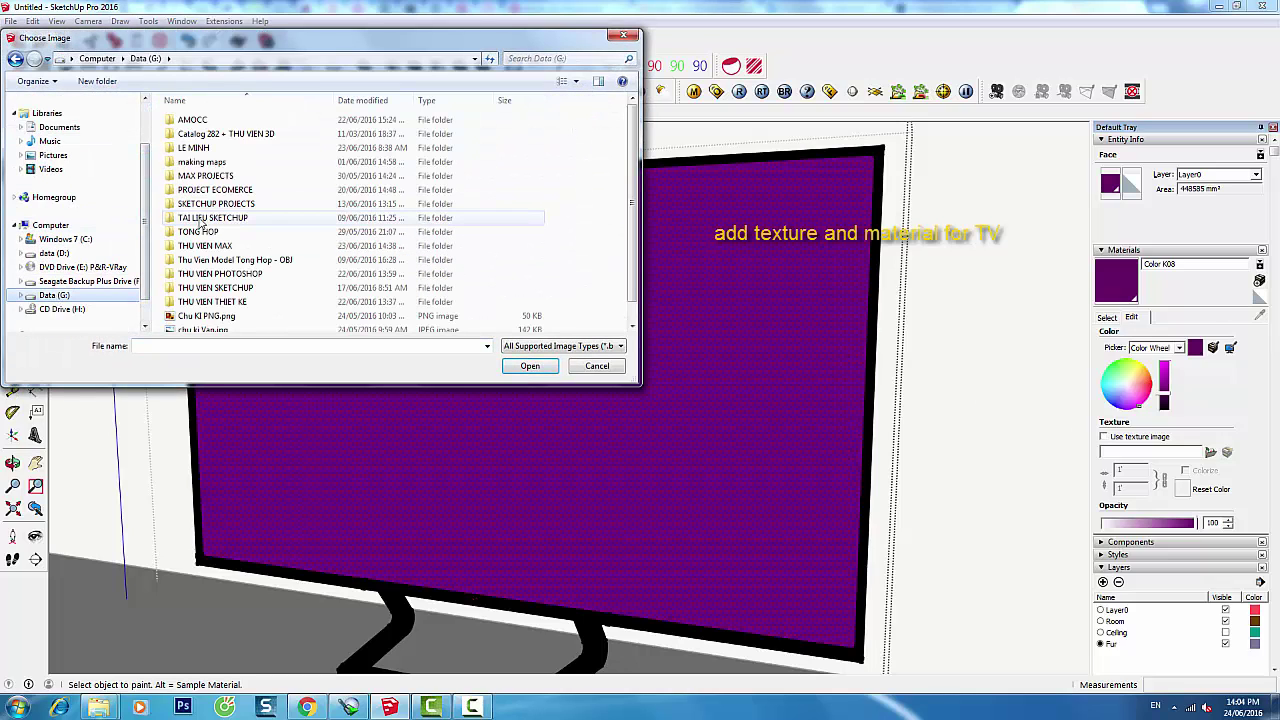
double_click(210, 204)
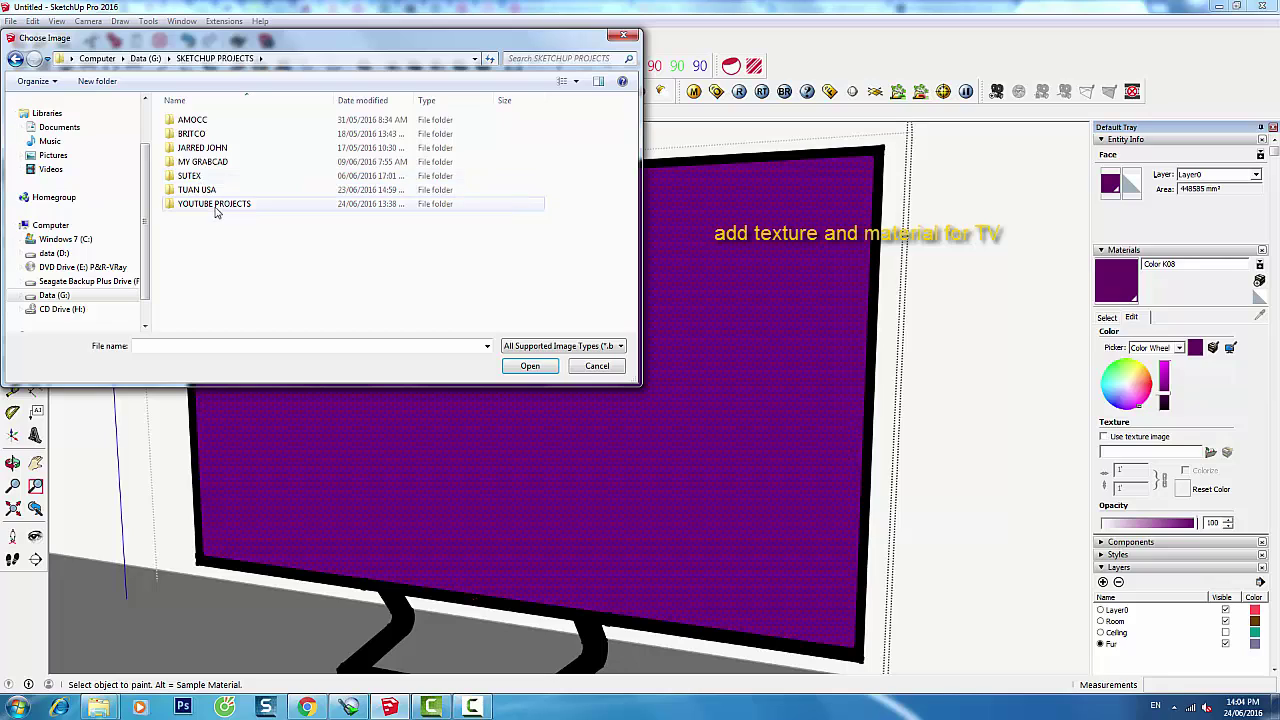
double_click(215, 205)
double_click(197, 135)
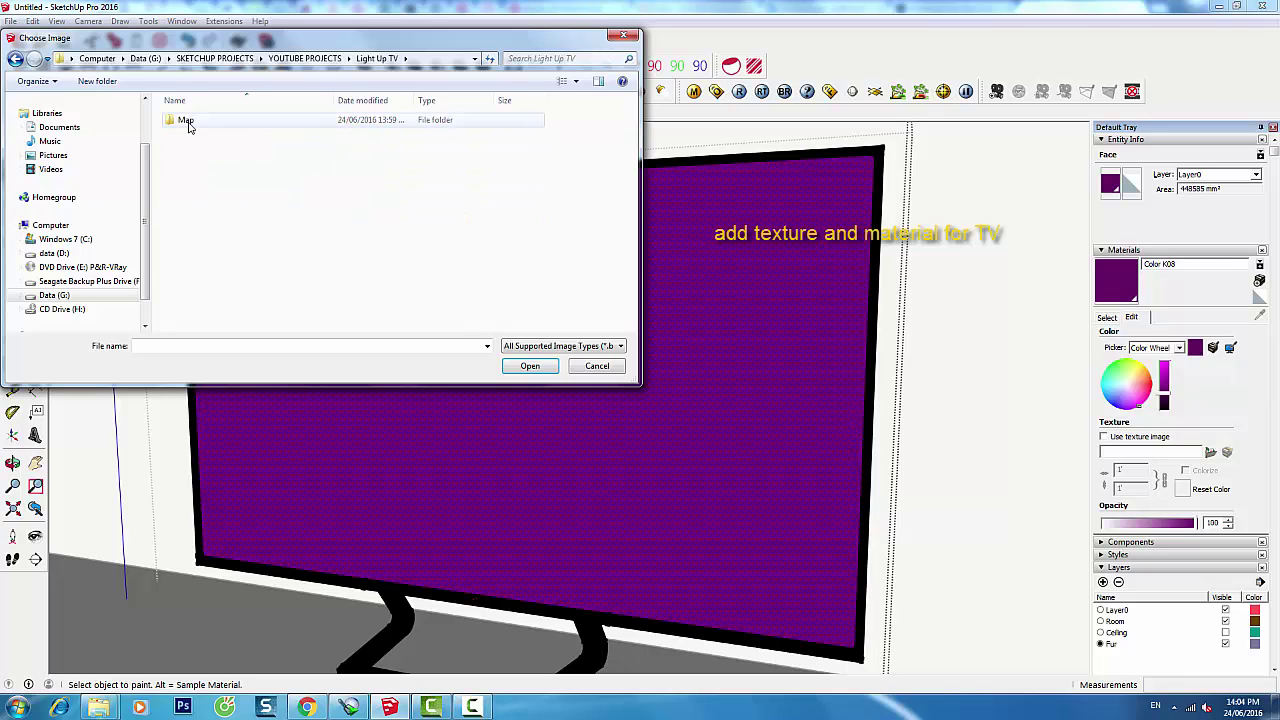
double_click(189, 124)
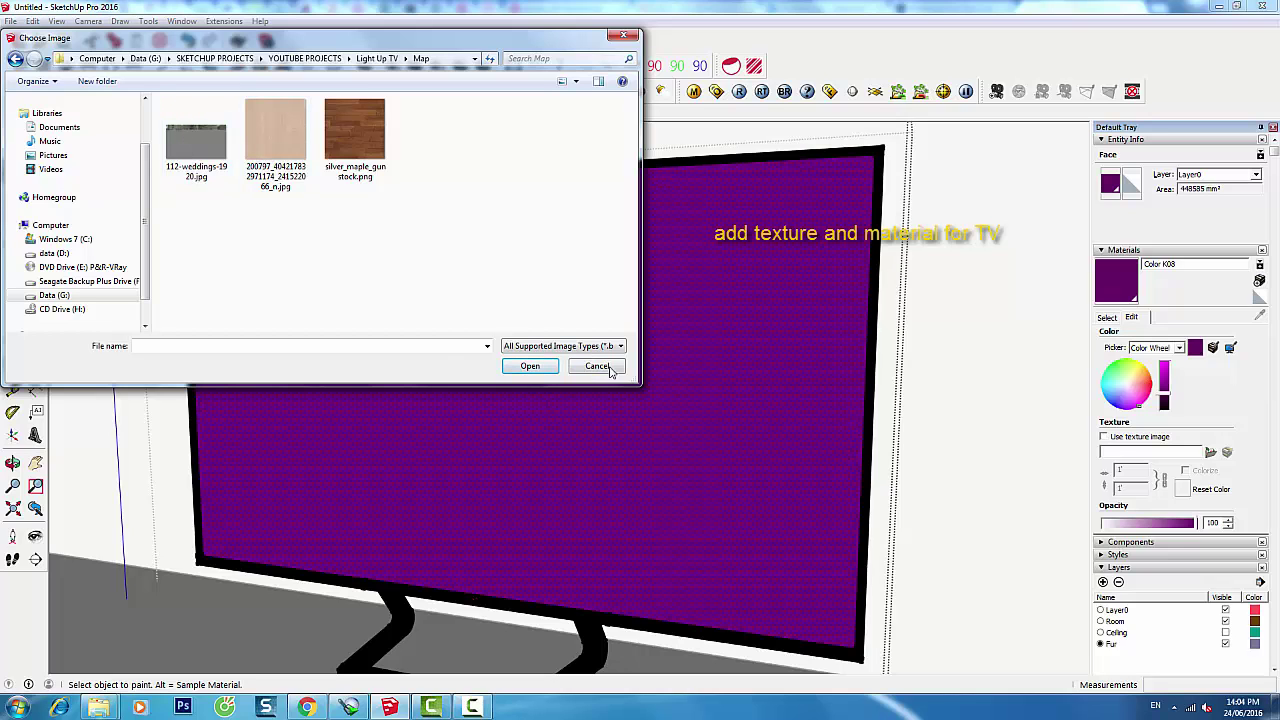
left_click(597, 366)
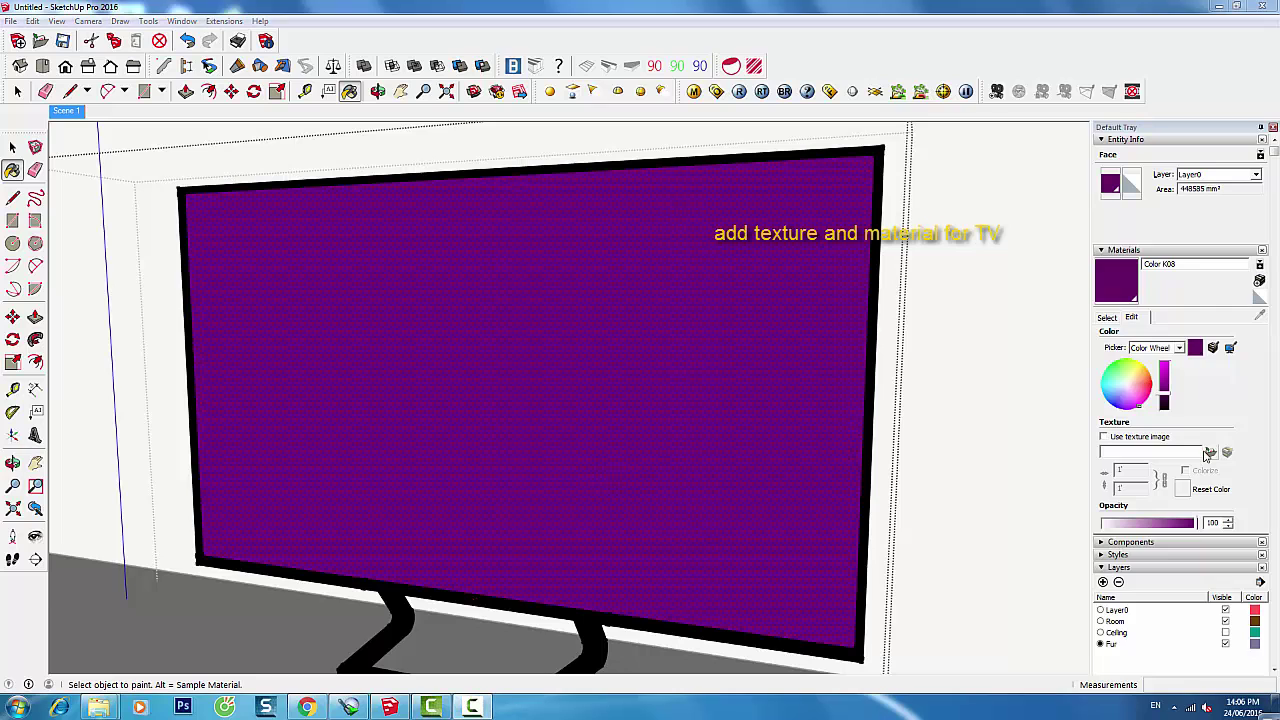
Load 112-weddings-1920.jpg from Light Up TV > Map as the screen texture
left_click(1209, 453)
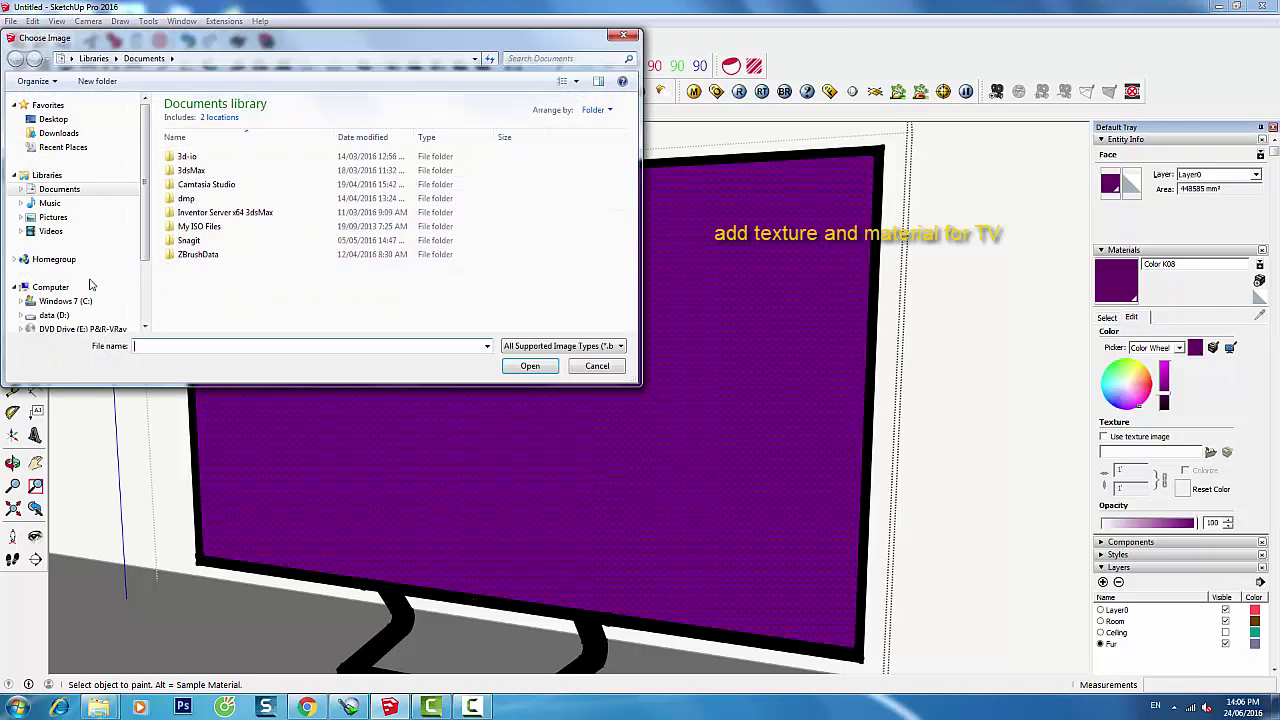
scroll(143, 284, "down", 2)
left_click(54, 295)
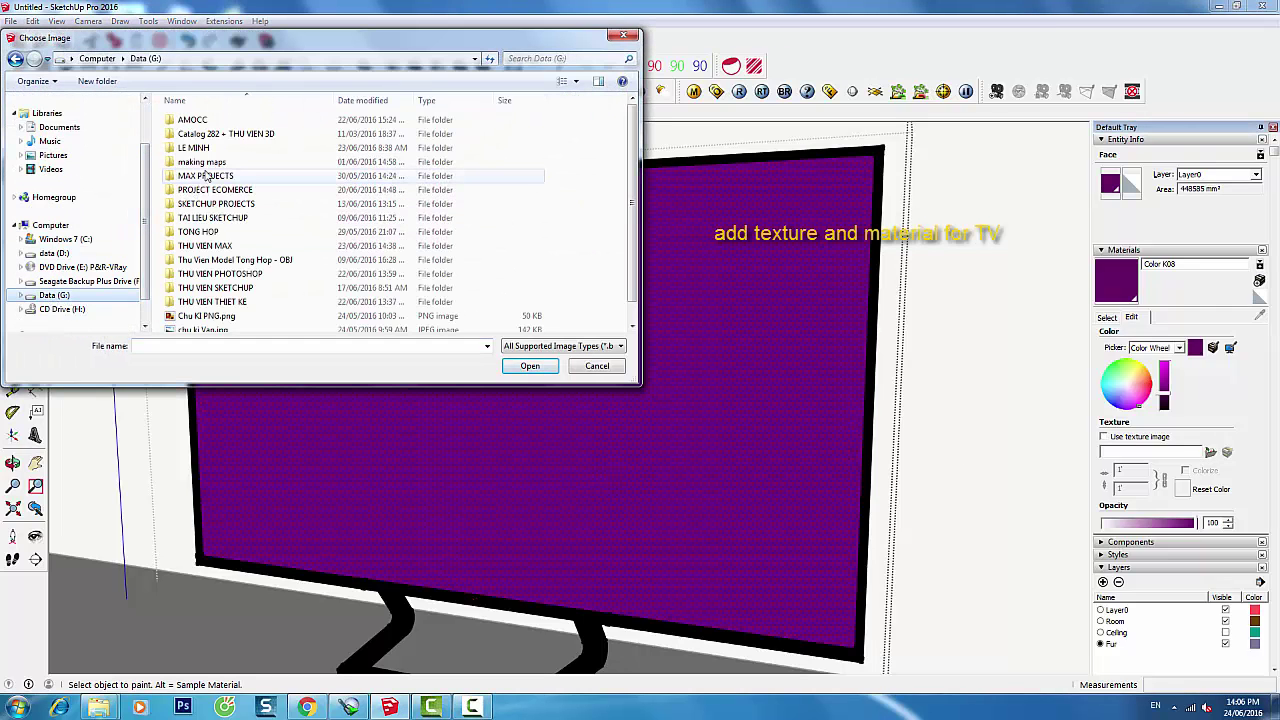
double_click(196, 190)
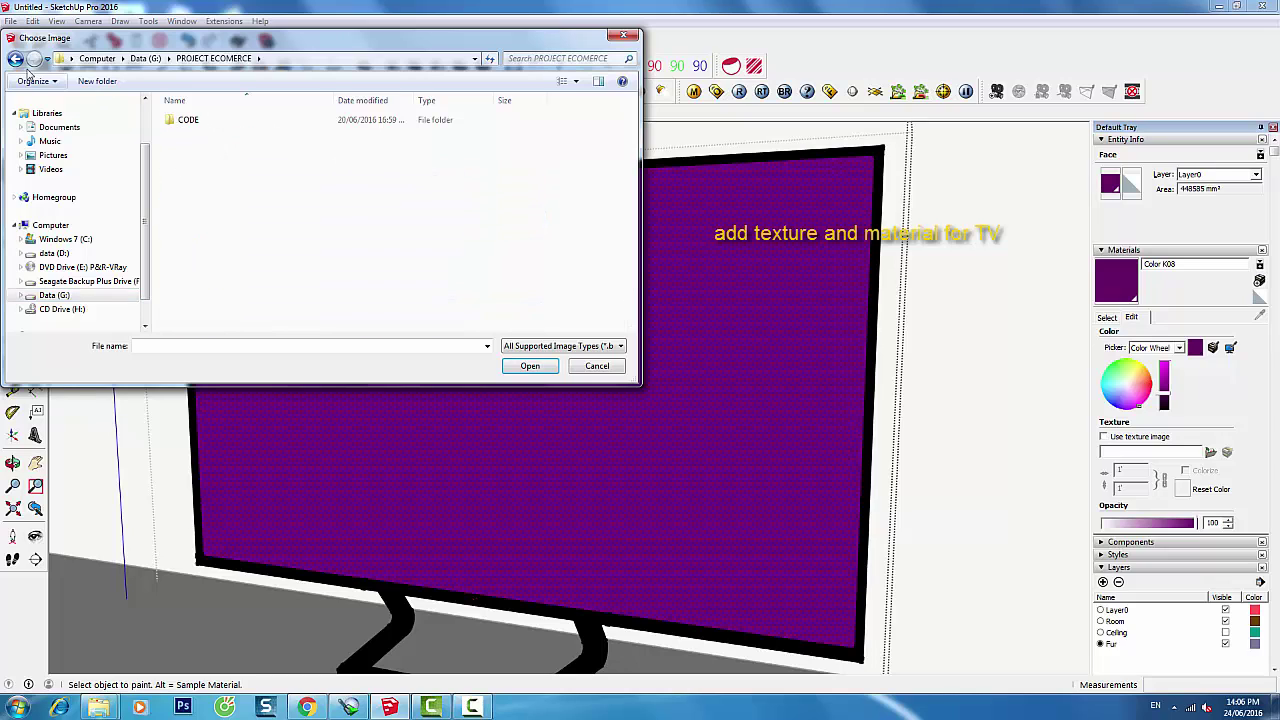
left_click(14, 60)
double_click(219, 218)
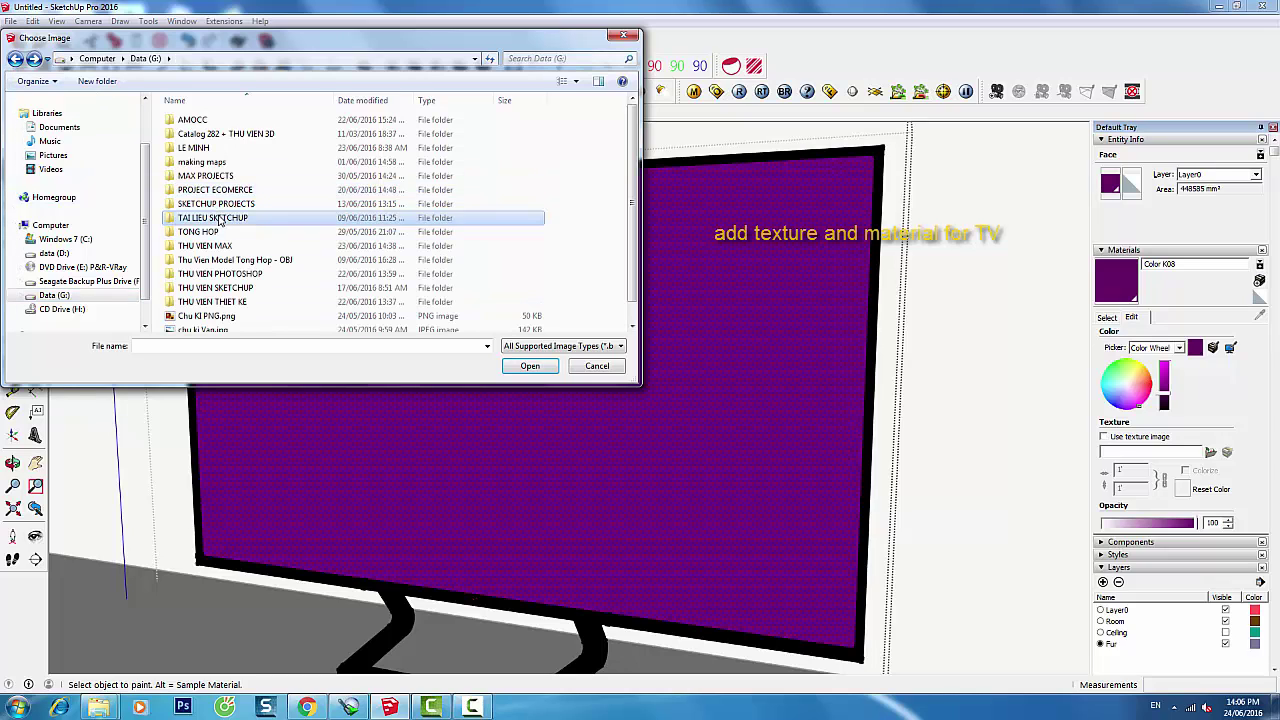
left_click(14, 60)
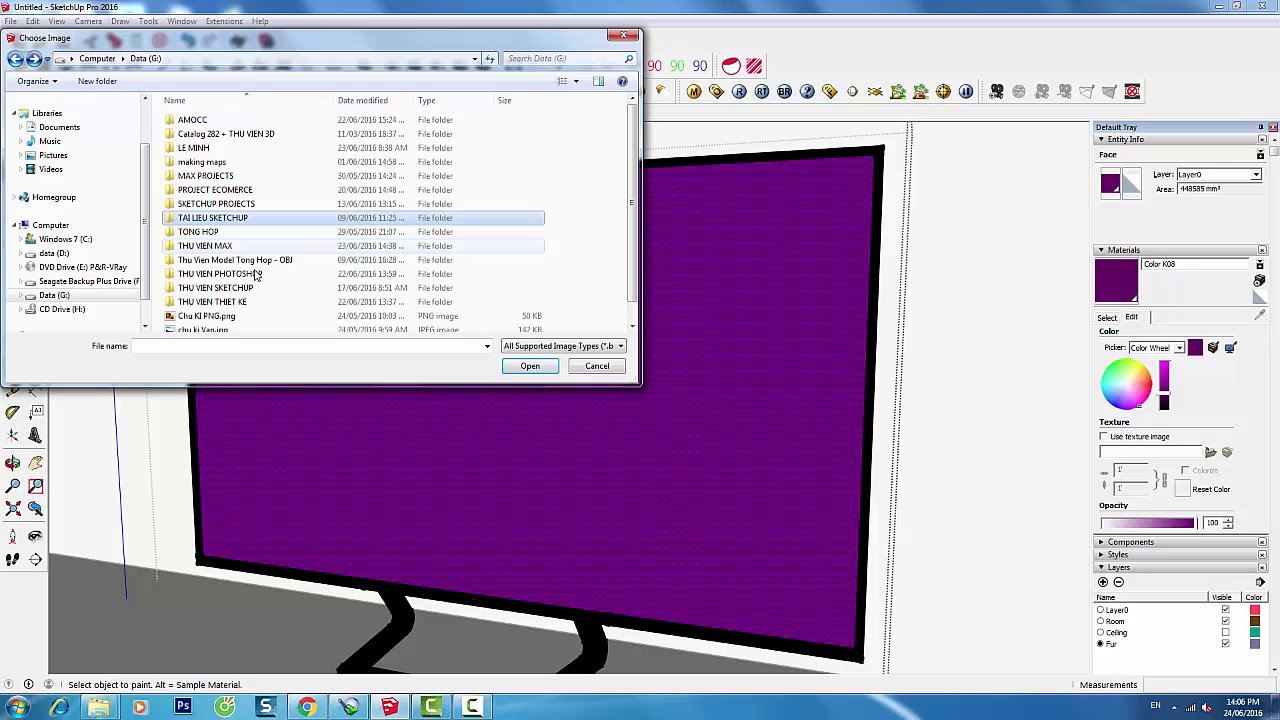
double_click(228, 205)
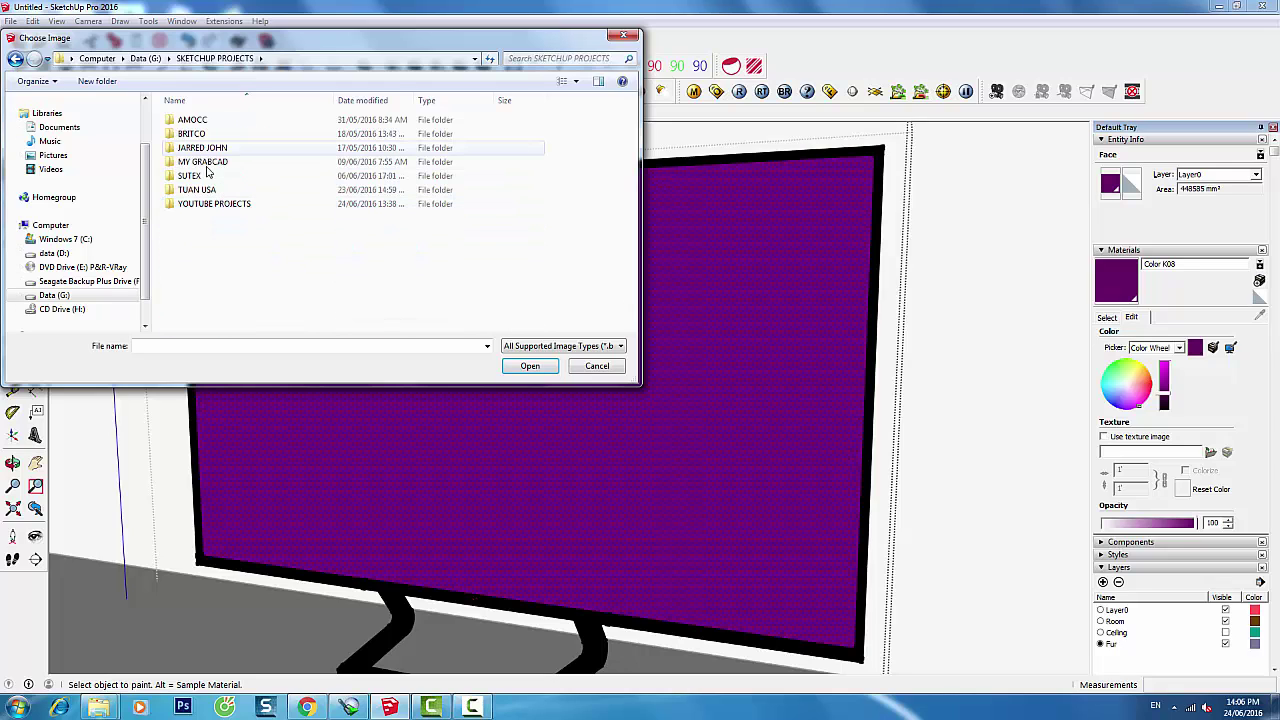
double_click(211, 197)
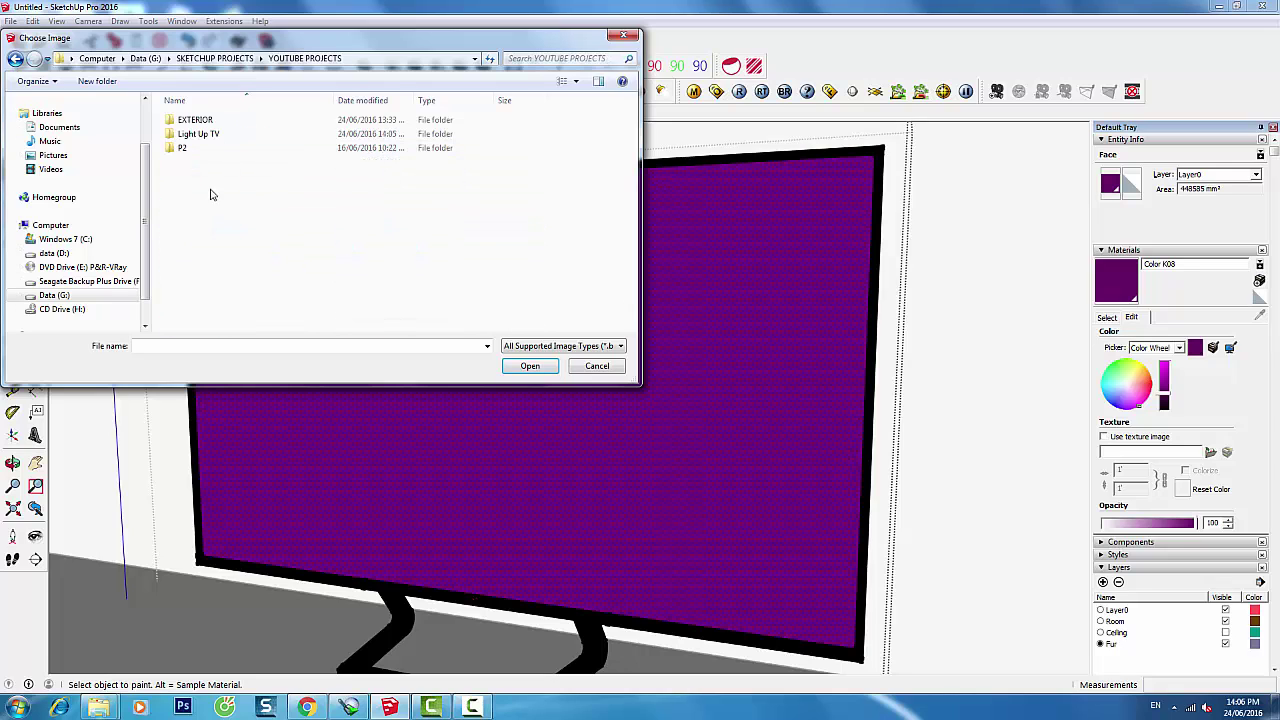
double_click(200, 134)
double_click(195, 124)
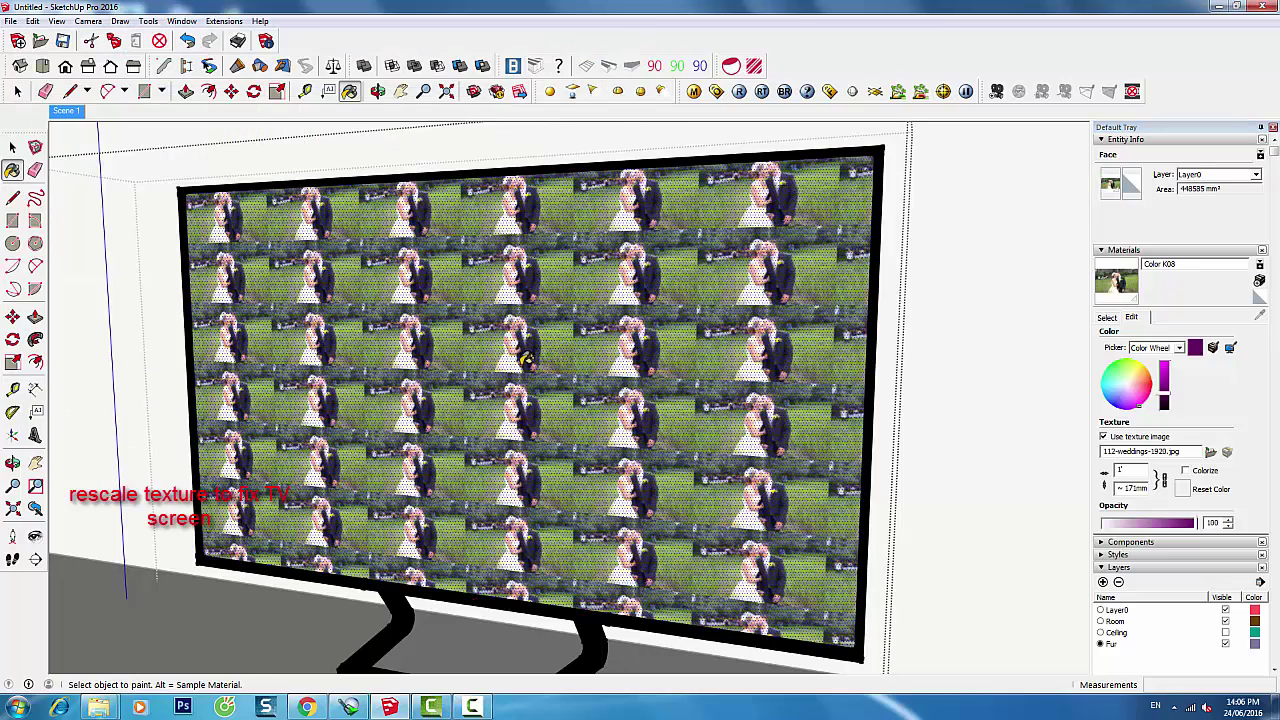
middle_click_drag(521, 358, 485, 389)
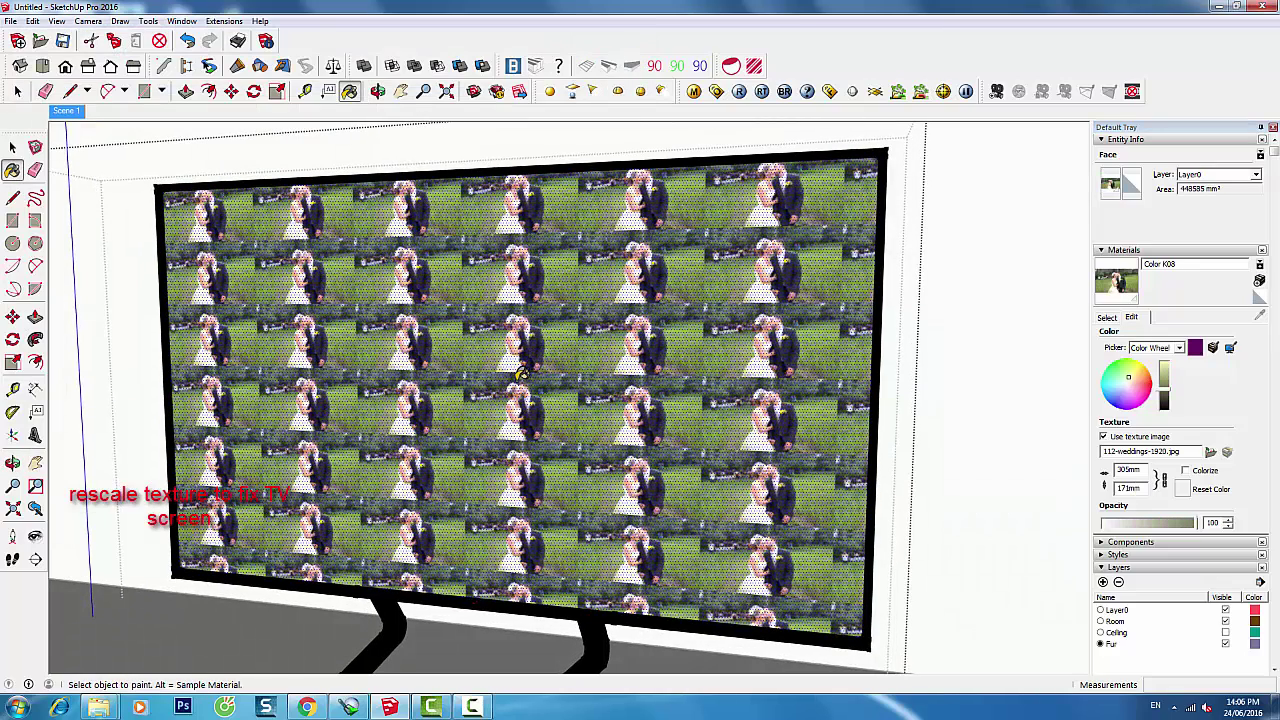
With Texture > Position, enlarge and move the wedding photo until one image fills the screen
key("space")
right_click(486, 355)
mouse_move(545, 528)
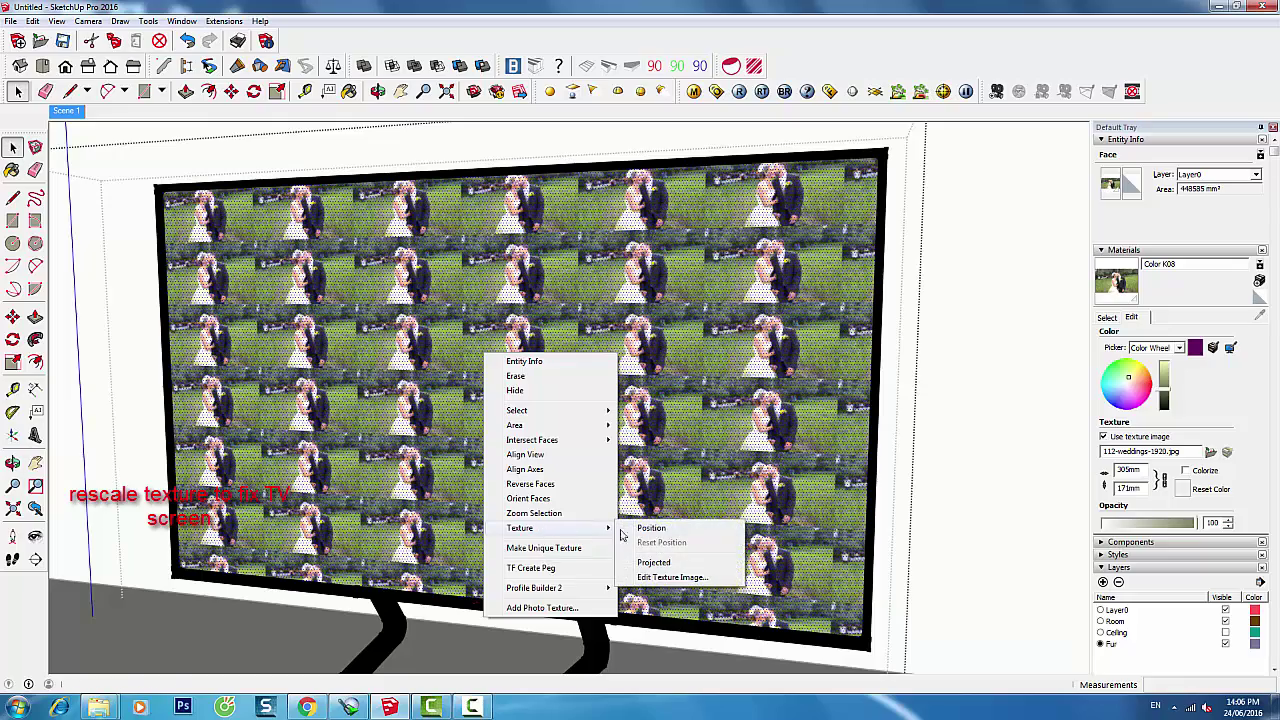
left_click(645, 523)
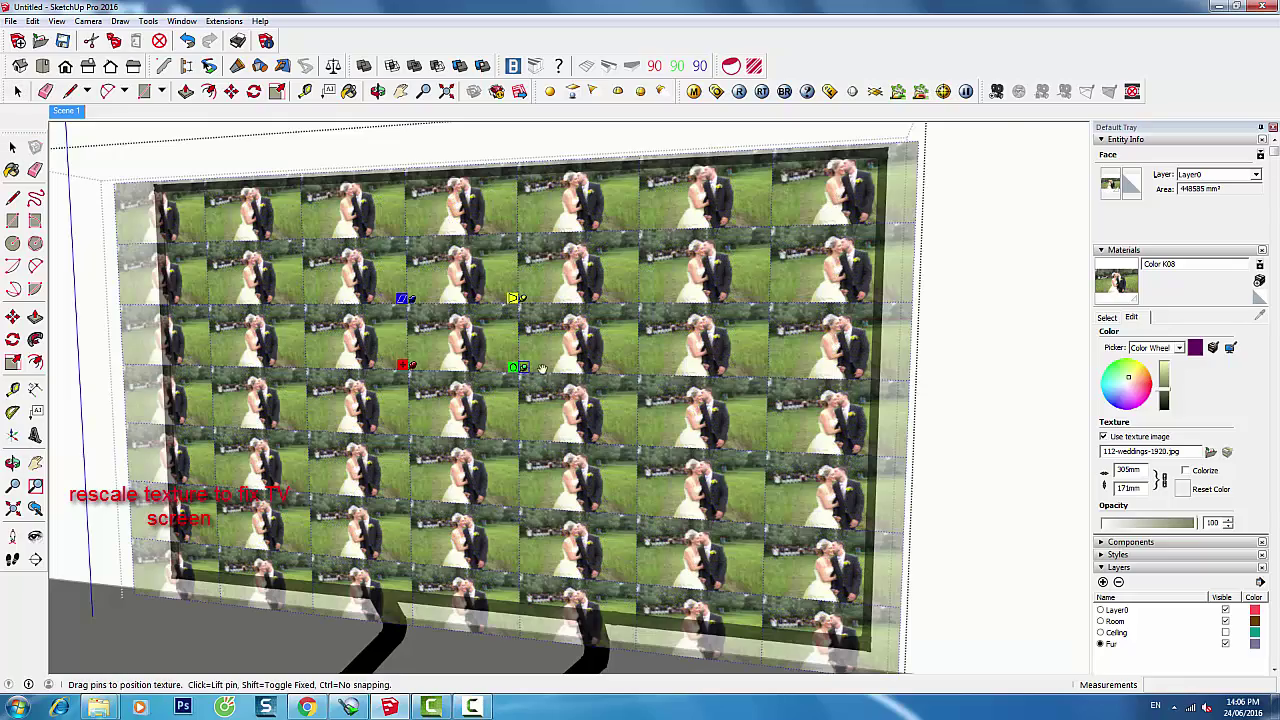
left_click_drag(515, 367, 797, 372)
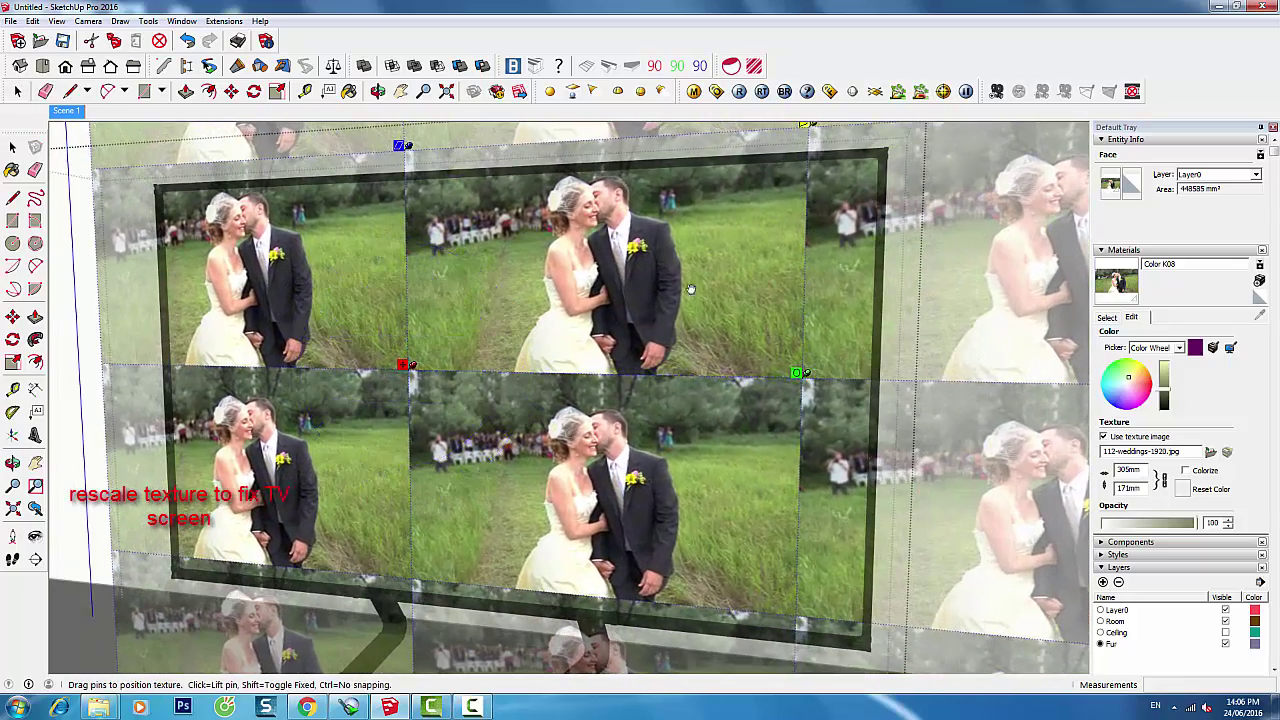
left_click_drag(690, 289, 407, 513)
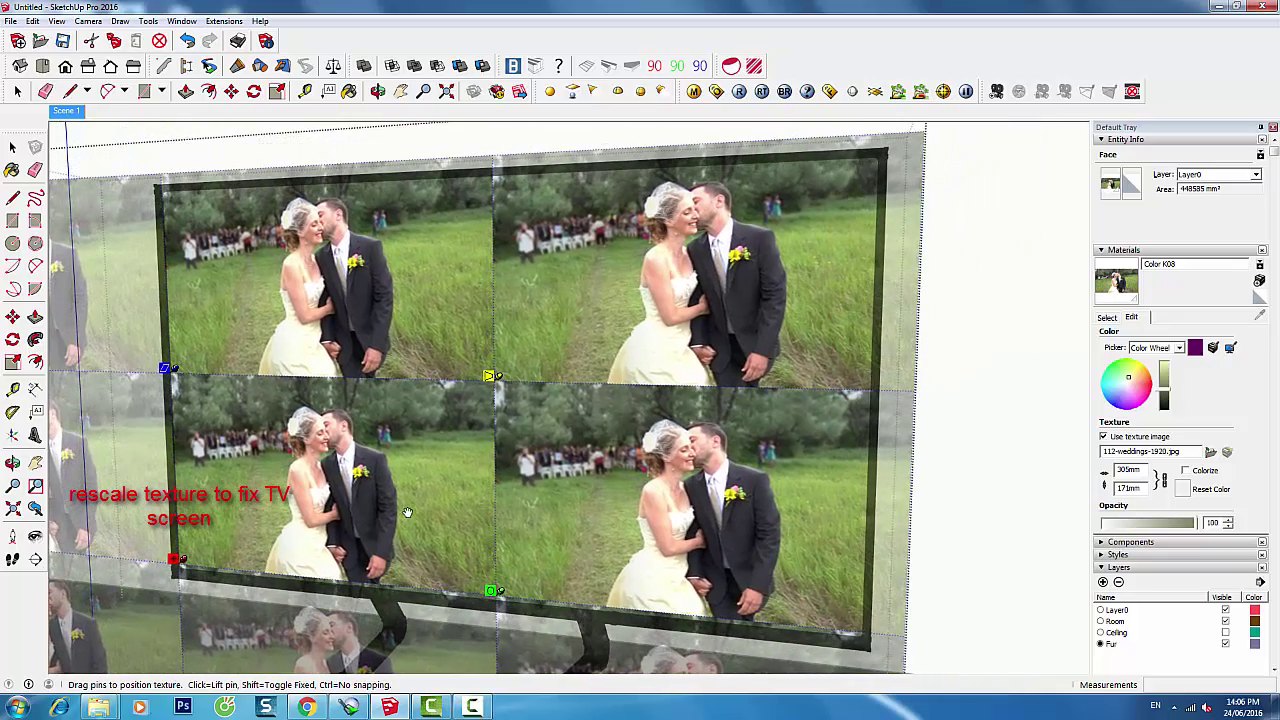
left_click_drag(497, 591, 982, 639)
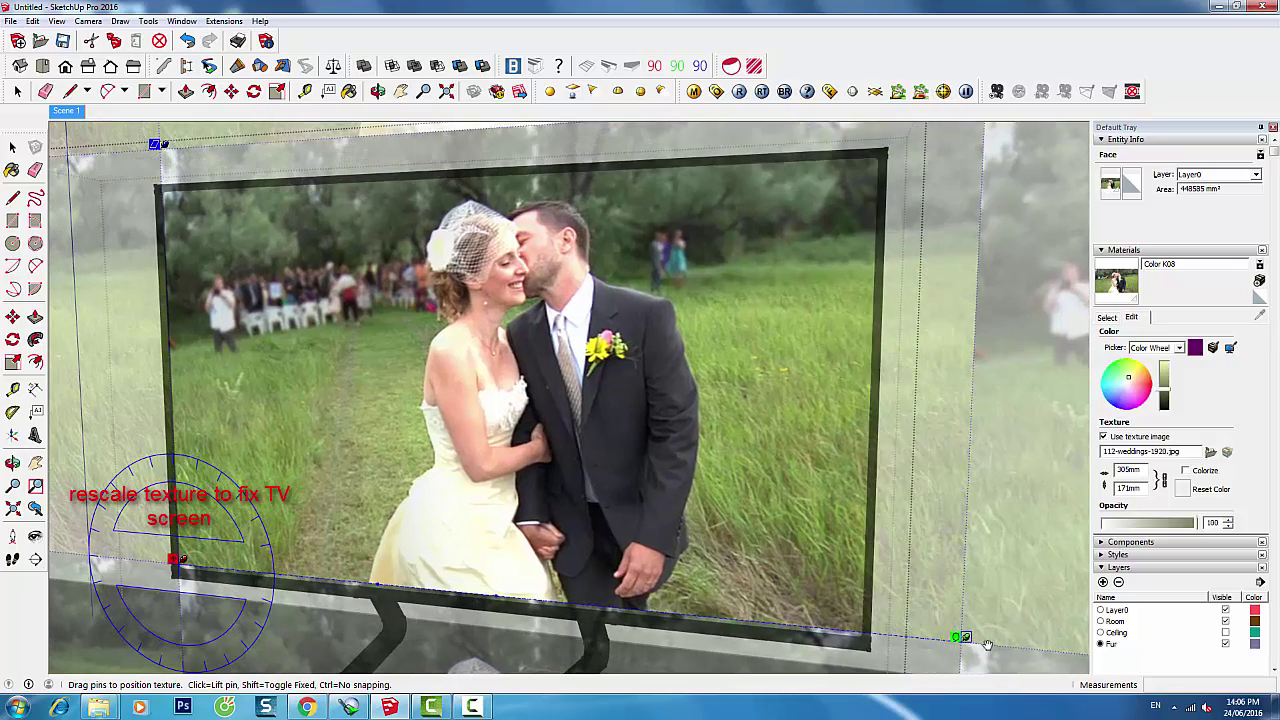
left_click_drag(706, 491, 680, 490)
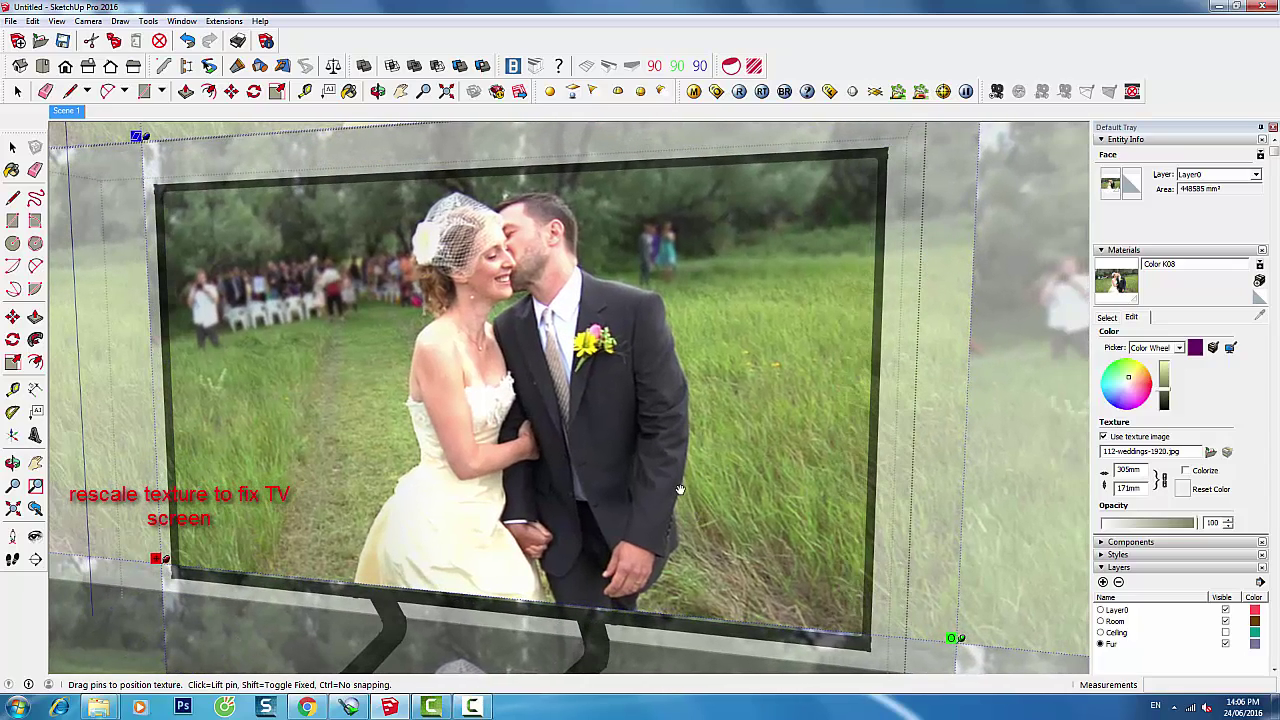
key("Return")
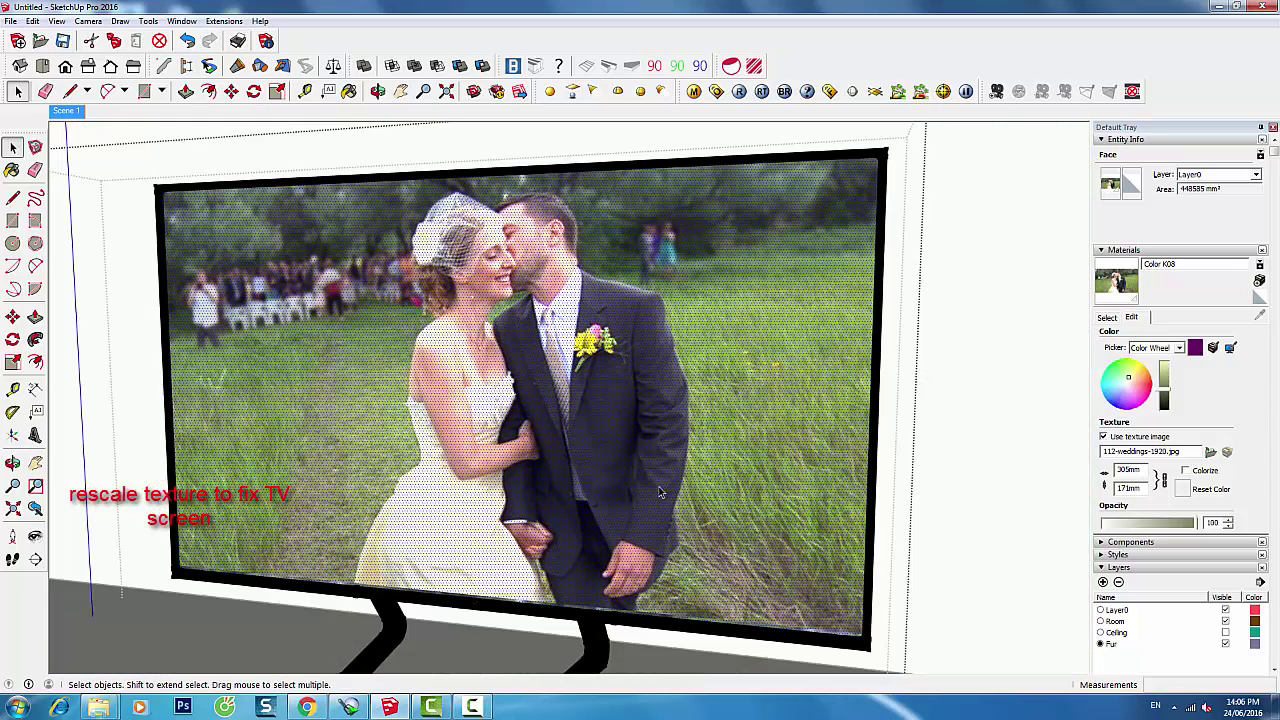
key("Escape")
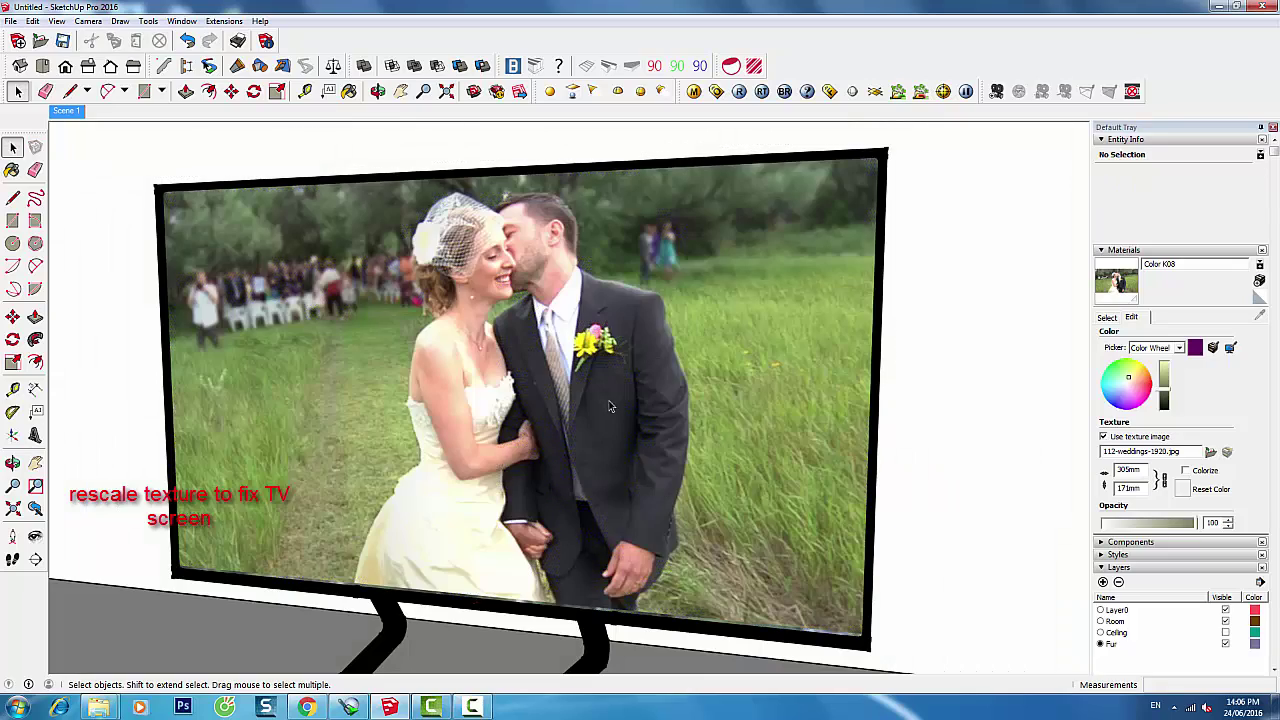
Nudge the photo slightly down on the screen and frame the TV front-on
middle_click_drag(610, 405, 624, 562)
scroll(624, 562, "up", 3)
mouse_move(607, 617)
middle_mouse_down()
mouse_move(625, 515)
mouse_move(537, 367)
middle_mouse_up()
right_click(524, 368)
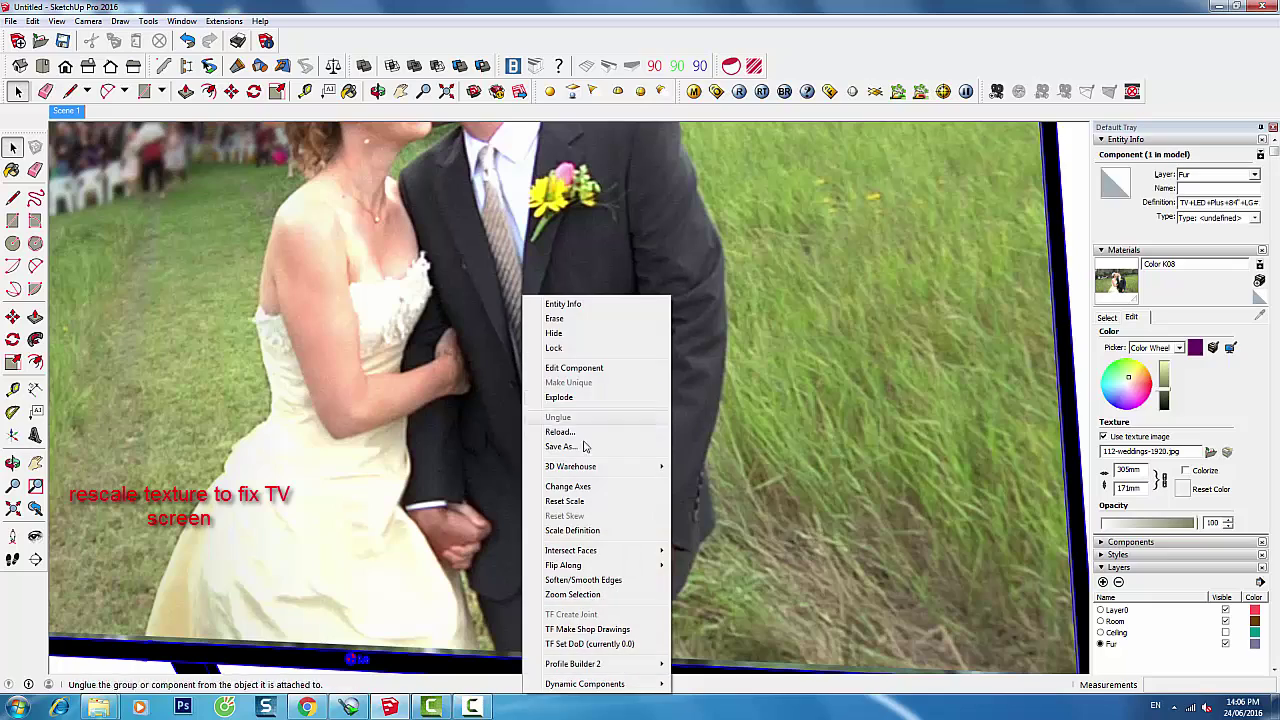
left_click(430, 382)
left_click(430, 382)
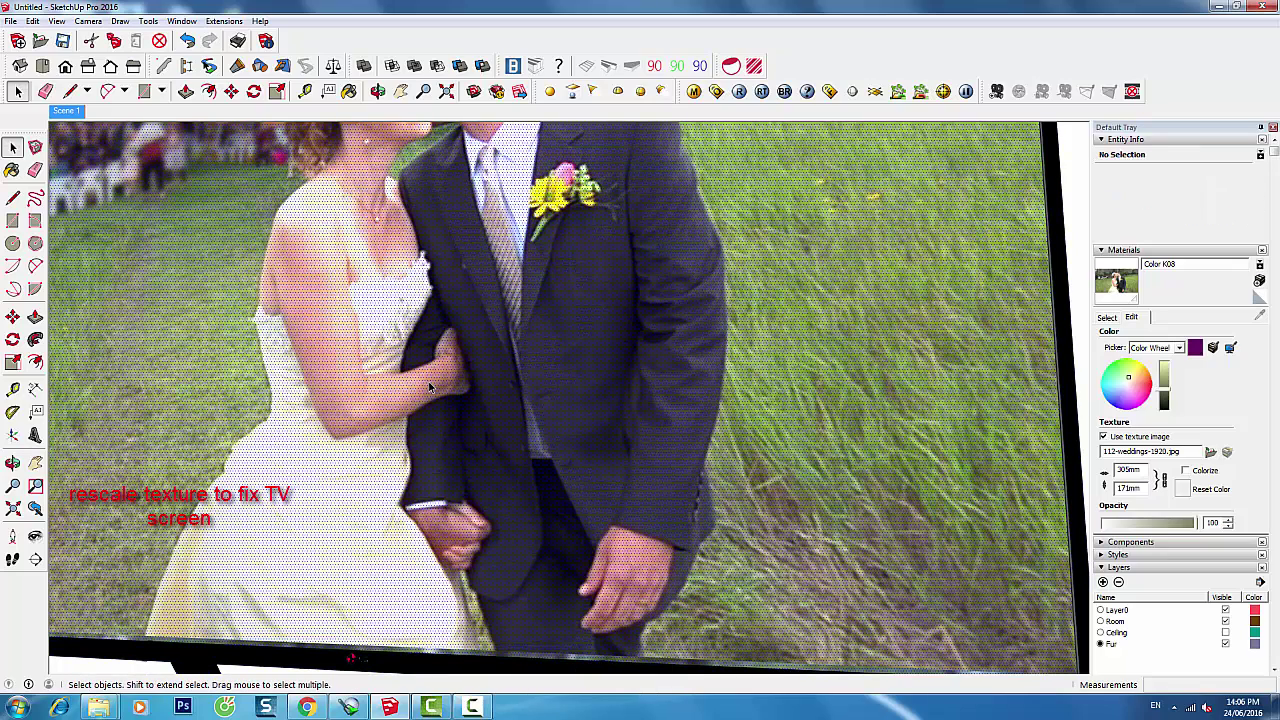
right_click(430, 386)
left_click(598, 555)
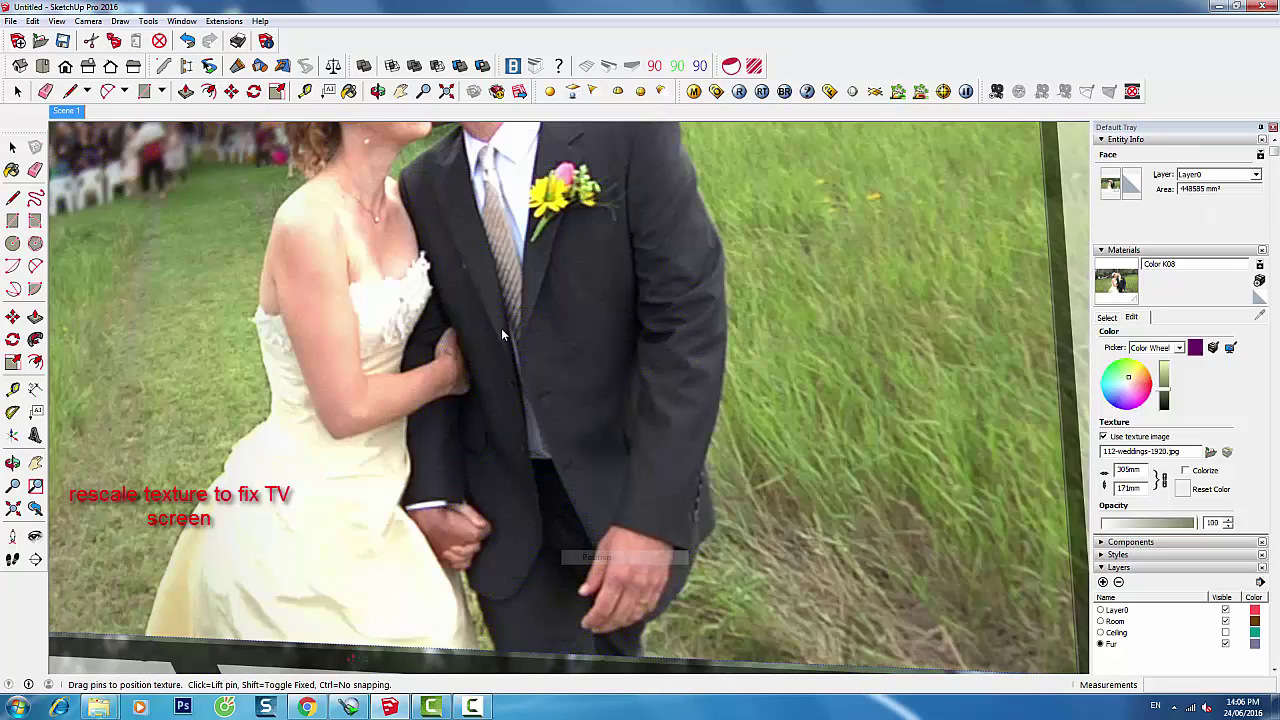
left_click_drag(501, 328, 498, 336)
scroll(498, 336, "down", 3)
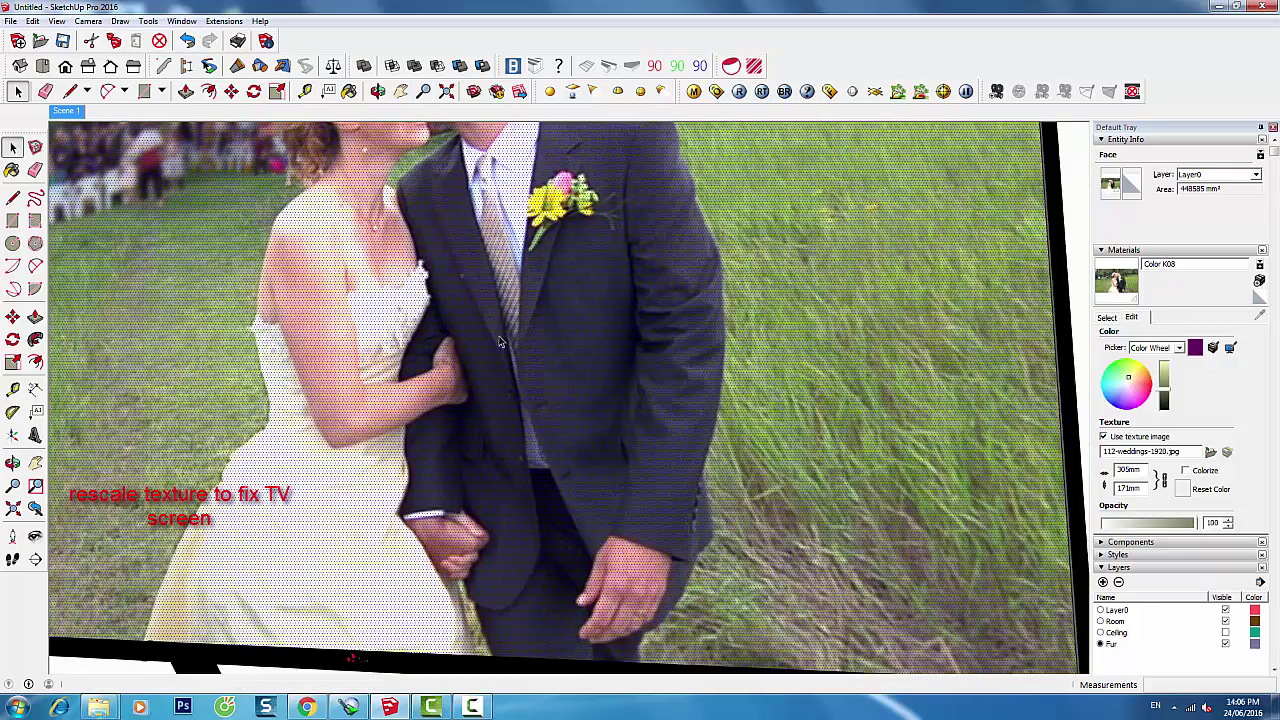
key("Return")
scroll(480, 340, "down", 2)
middle_click_drag(475, 341, 477, 380)
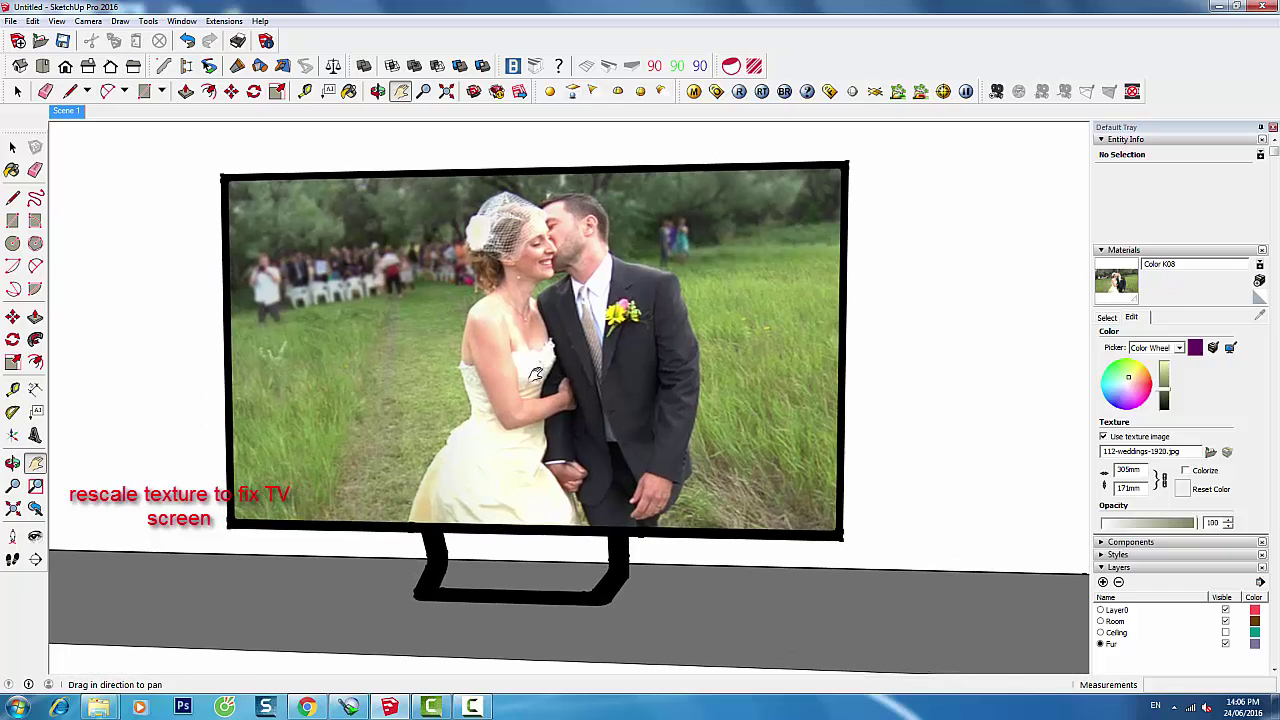
middle_click_drag(478, 366, 508, 355)
left_click_drag(508, 355, 470, 328)
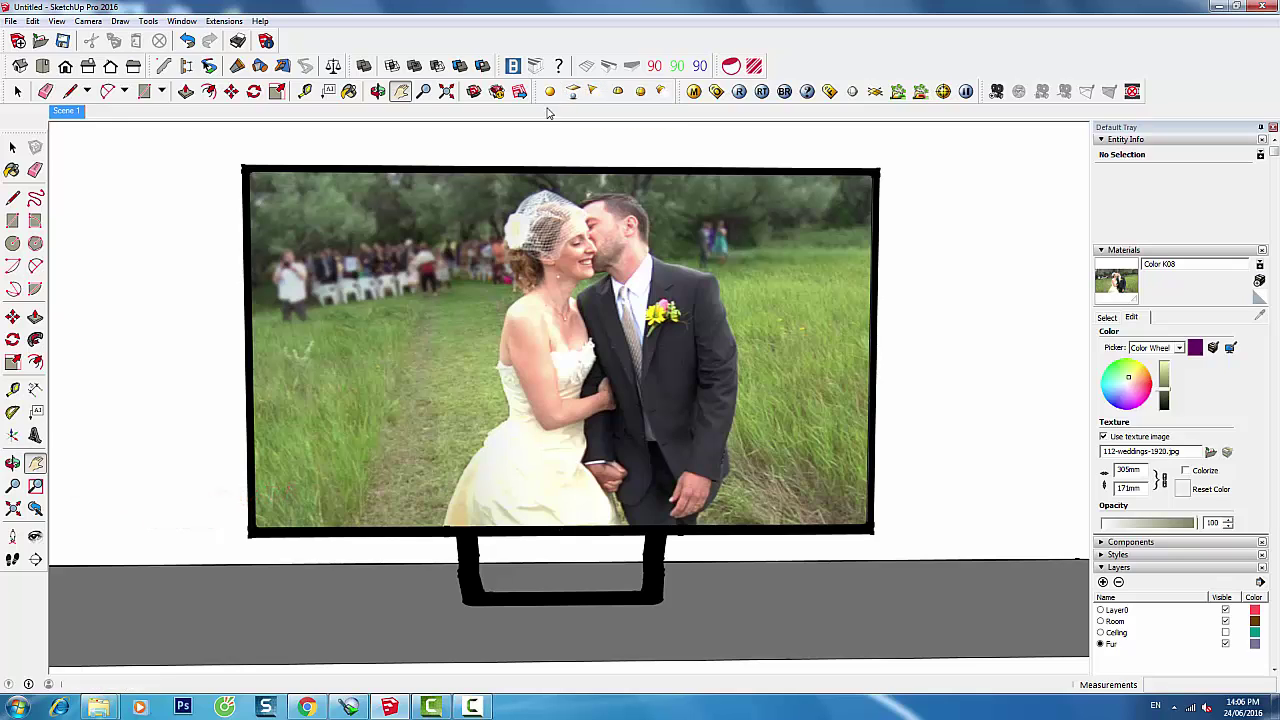
Draw a rectangle covering the TV screen from corner to corner
key("r")
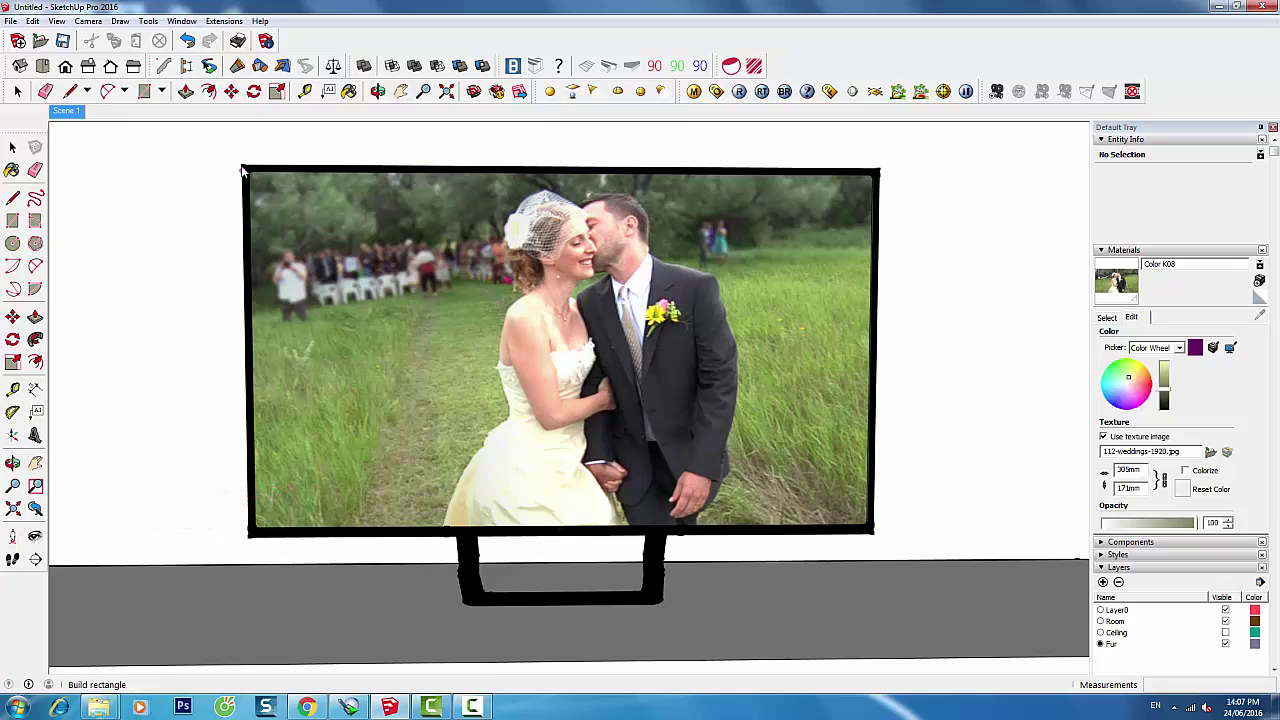
left_click(242, 170)
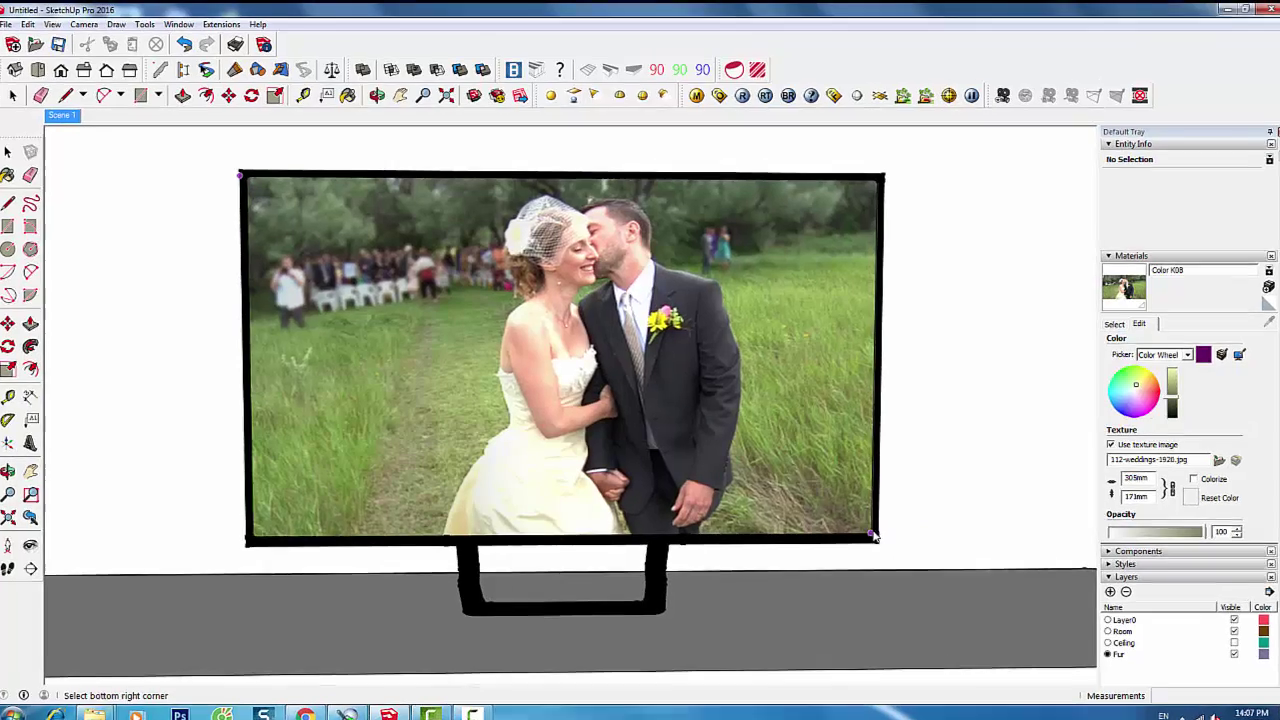
left_click(858, 527)
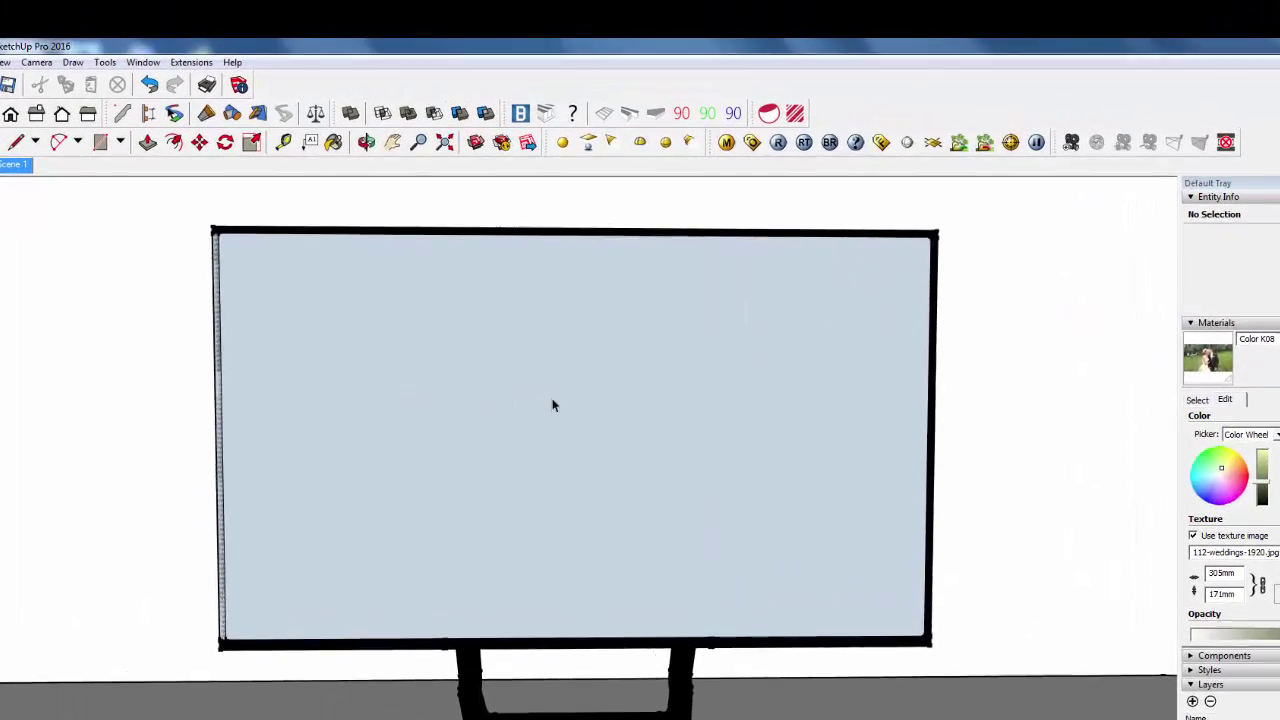
middle_click_drag(691, 477, 389, 493)
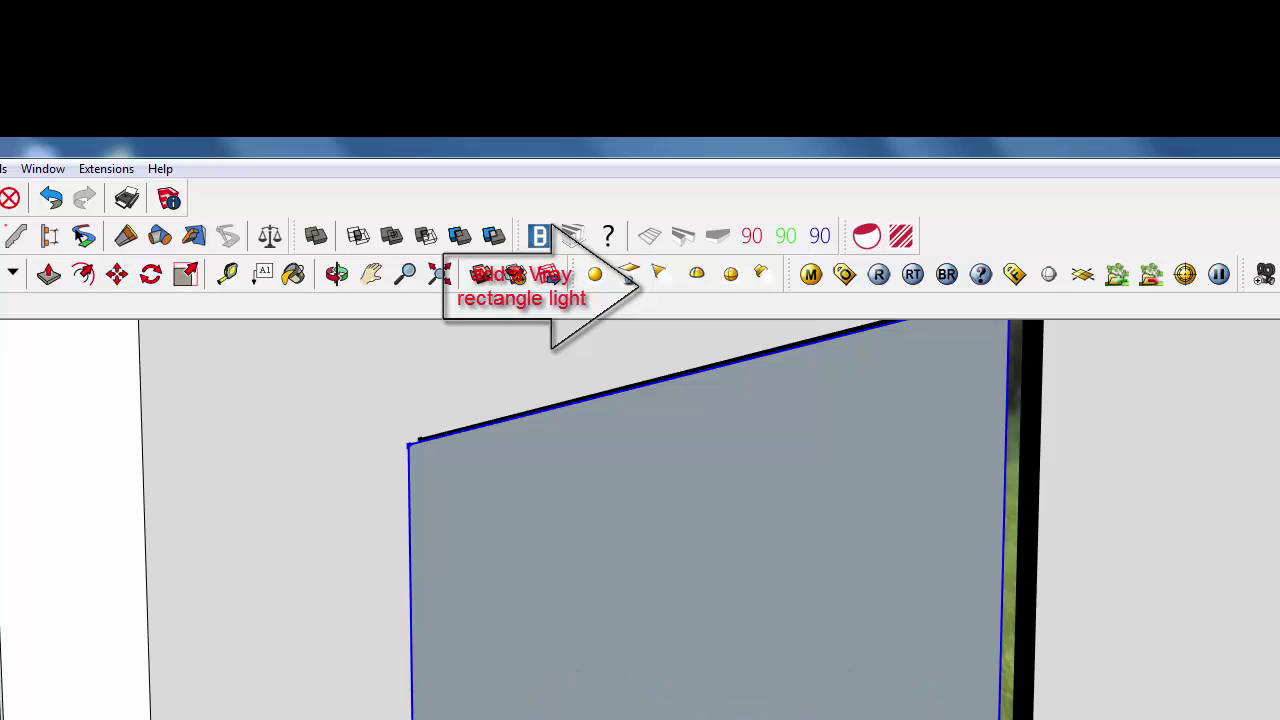
Make the rectangle a V-Ray light with intensity 10, double-sided and invisible
left_click(80, 233)
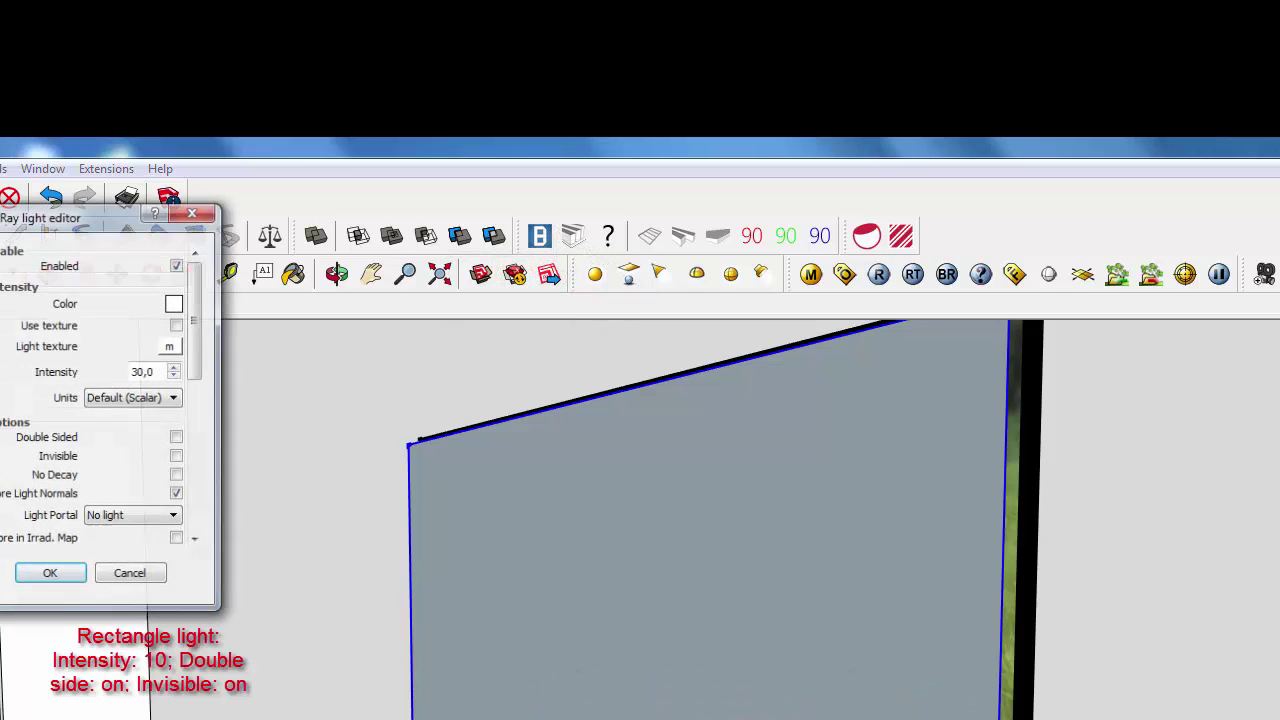
left_click(177, 438)
left_click(177, 457)
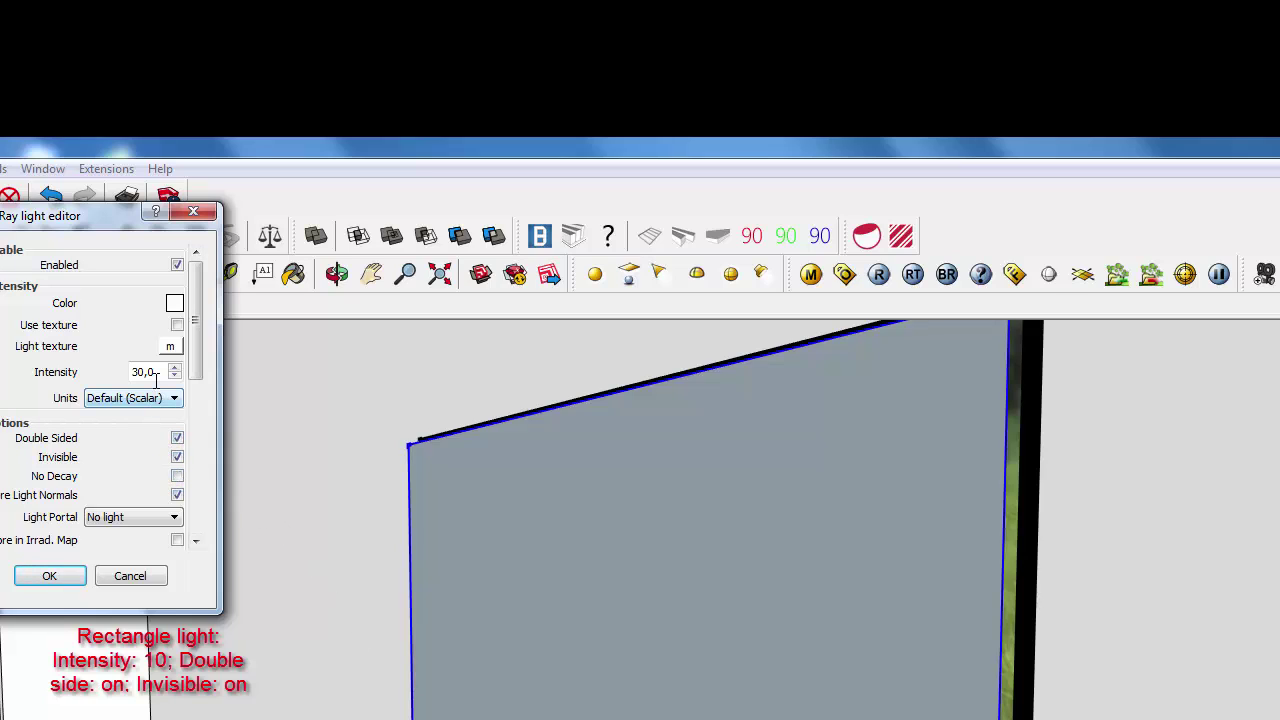
left_click_drag(156, 375, 136, 372)
left_click(51, 576)
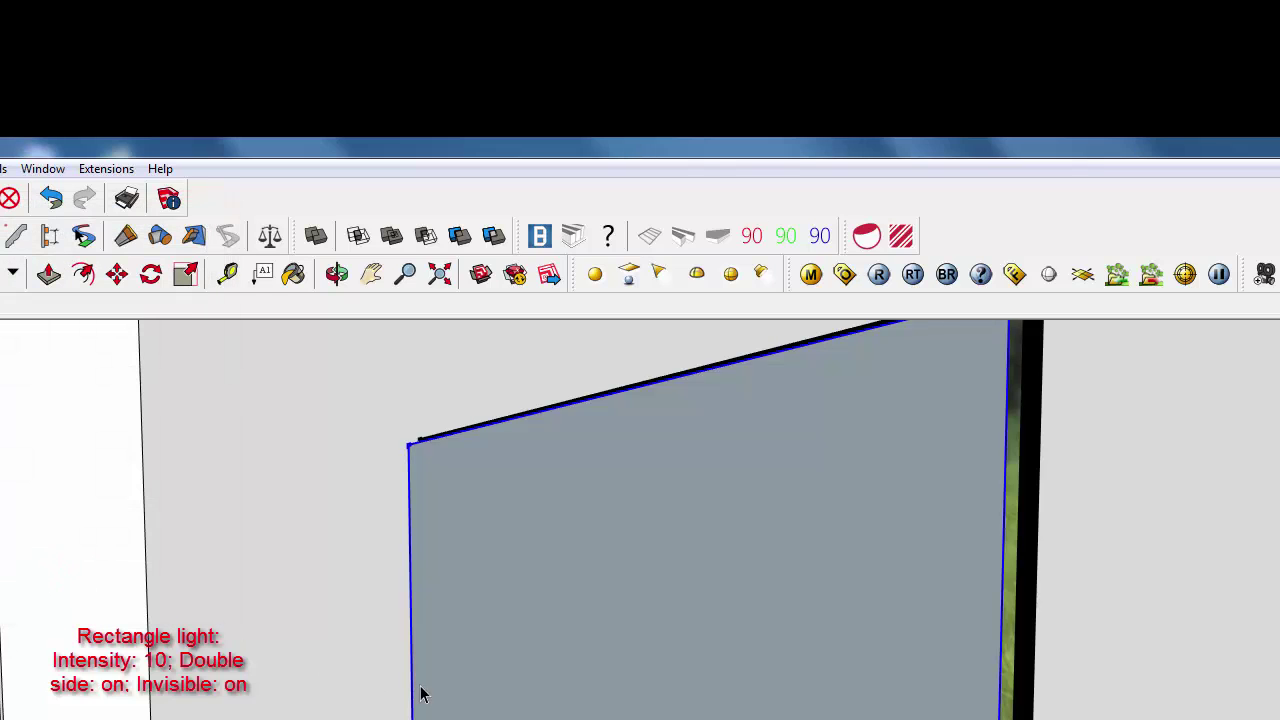
mouse_move(420, 694)
middle_mouse_down()
mouse_move(946, 711)
mouse_move(626, 700)
mouse_move(836, 676)
mouse_move(726, 684)
middle_mouse_up()
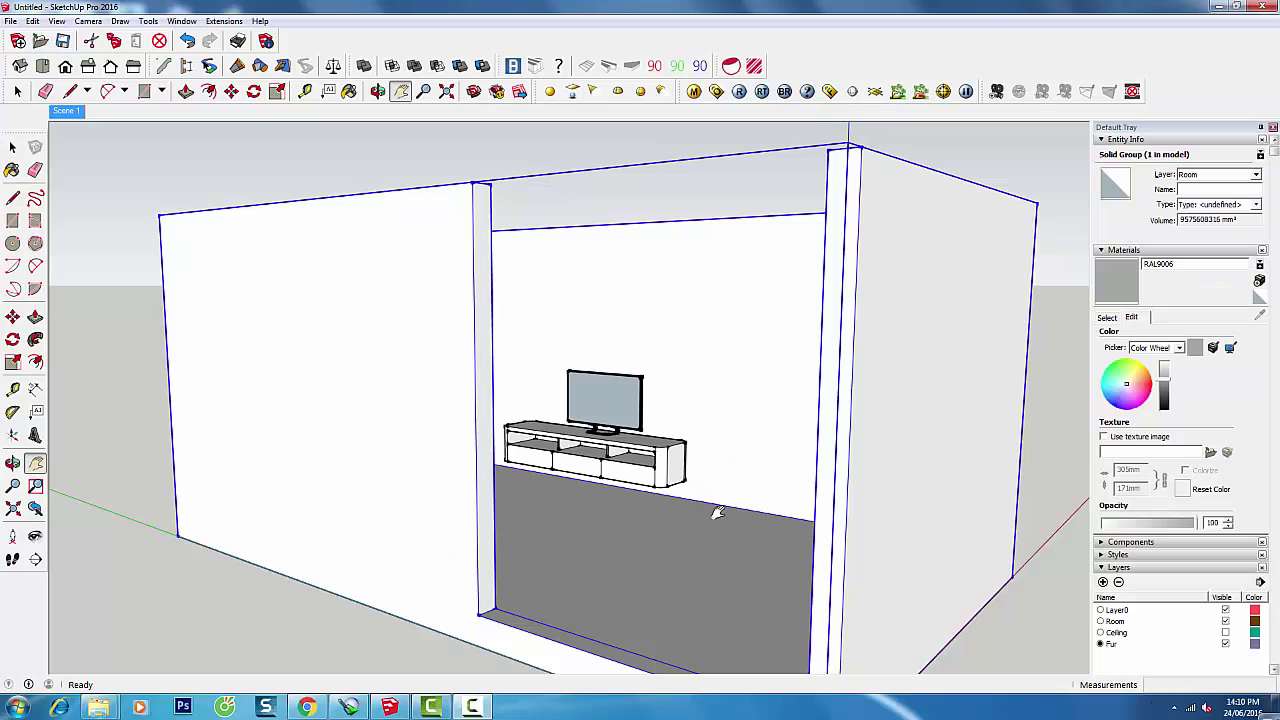
Inside the room group, paint the floor with the dark Color M07 material
mouse_move(708, 469)
middle_mouse_down()
mouse_move(777, 486)
mouse_move(766, 523)
mouse_move(586, 351)
mouse_move(683, 567)
mouse_move(626, 471)
middle_mouse_up()
double_click(606, 440)
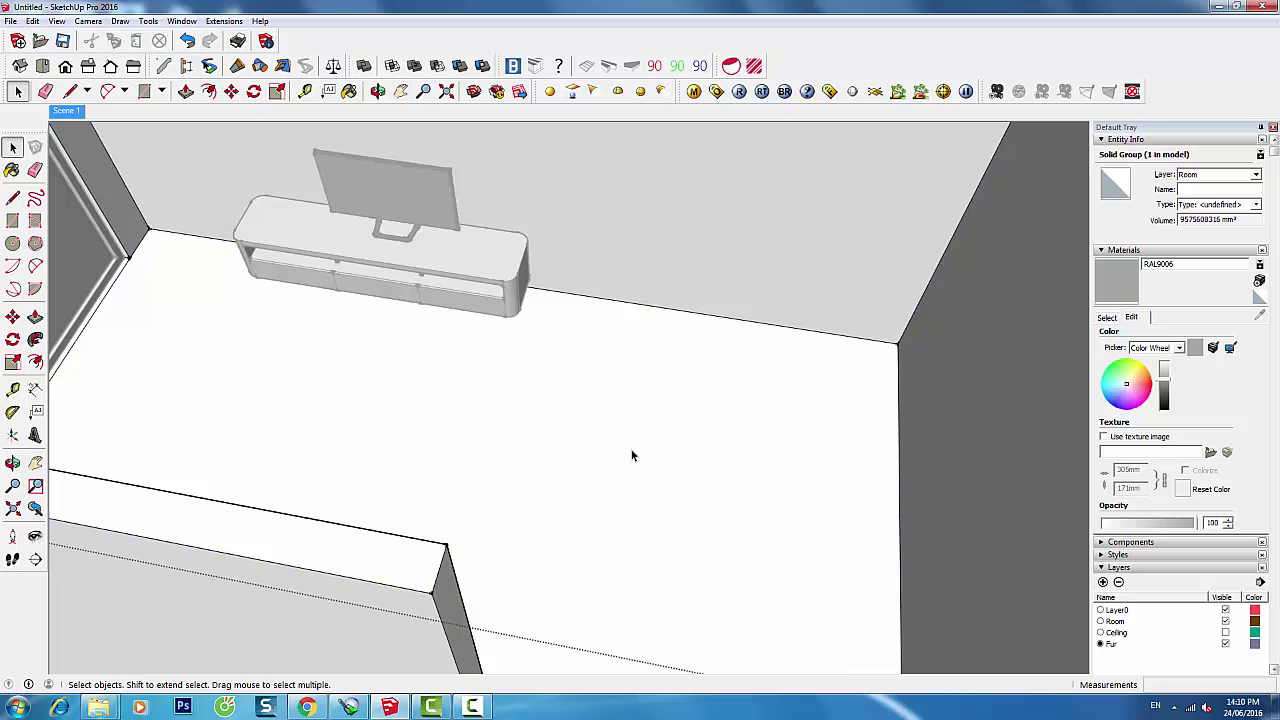
left_click(632, 458)
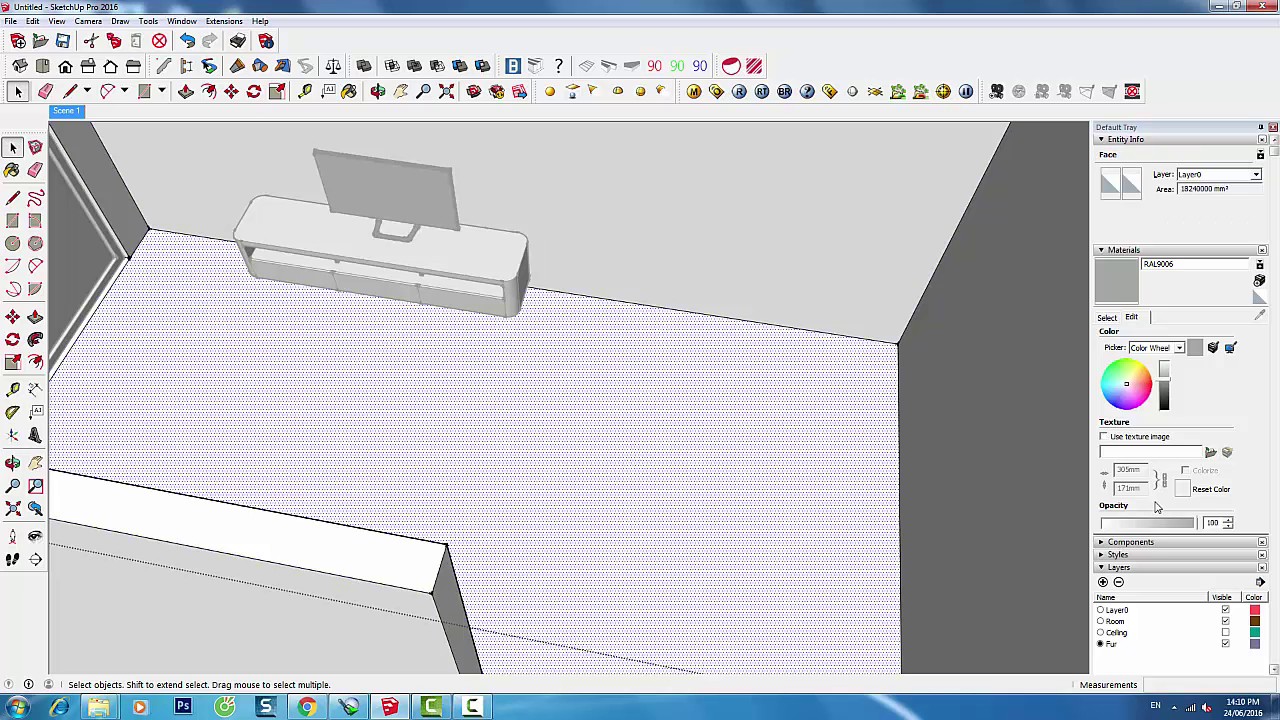
left_click(1110, 317)
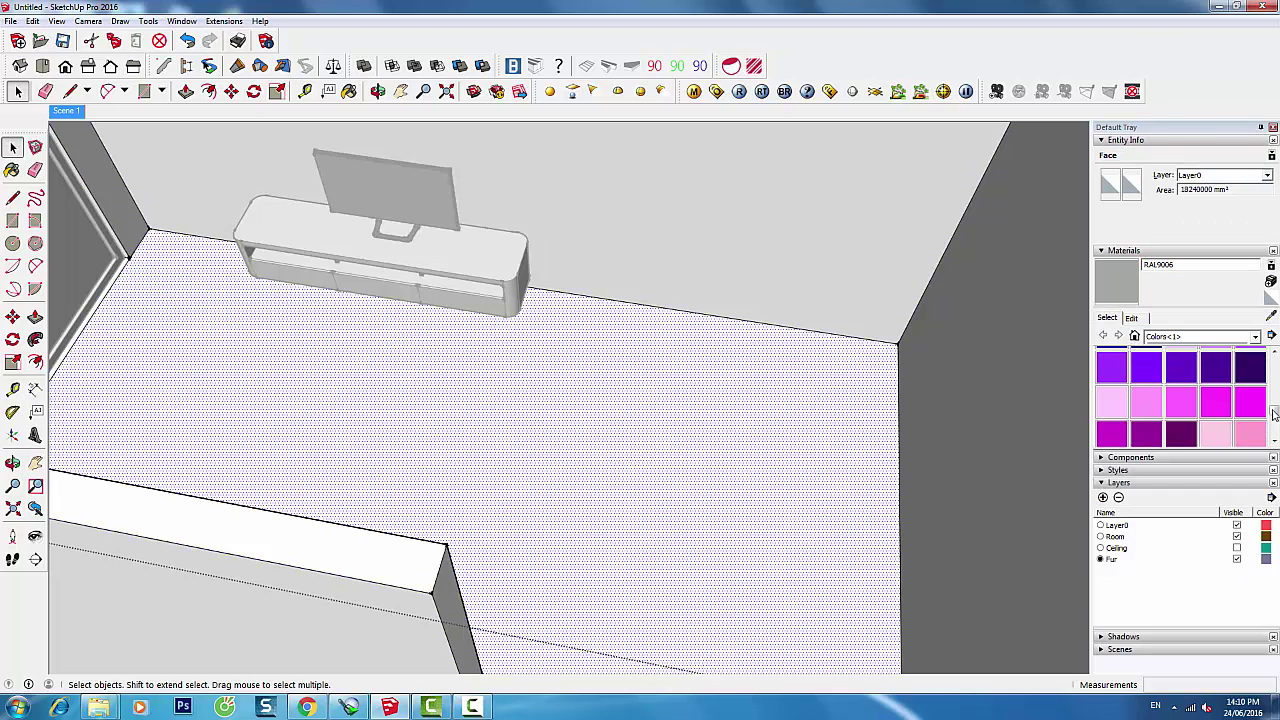
scroll(1268, 436, "down", 5)
left_click(1273, 353)
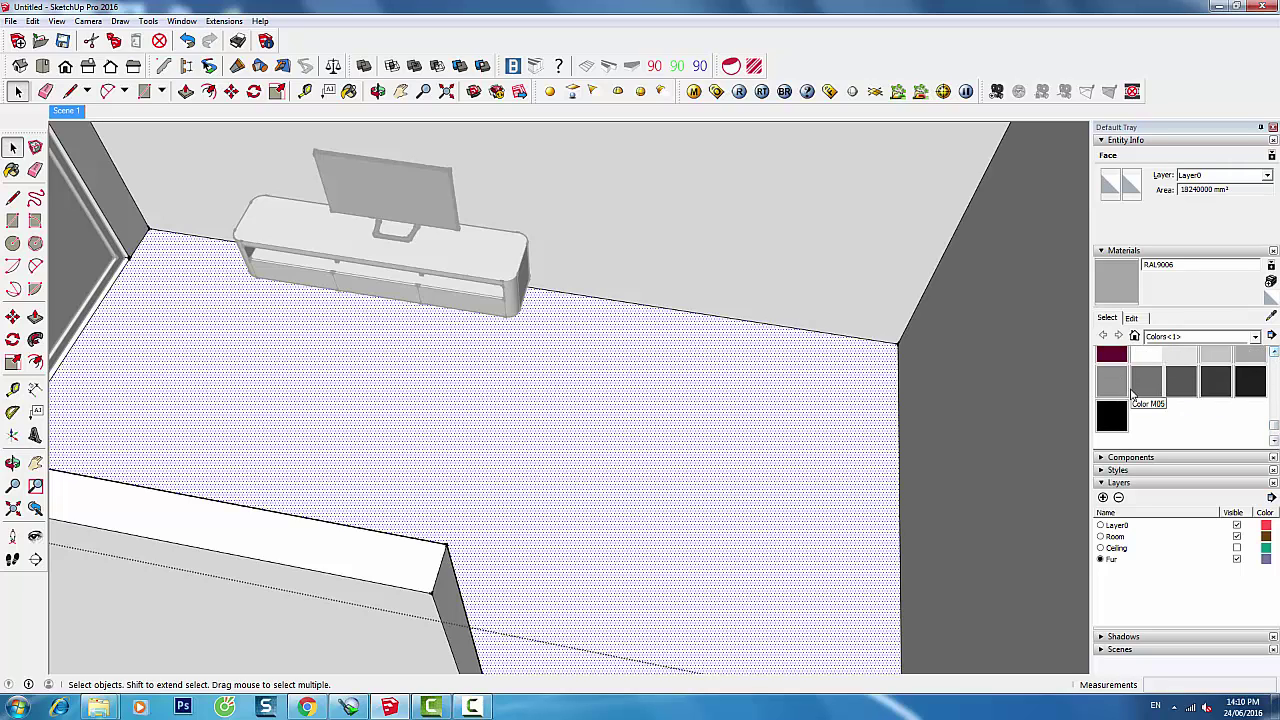
left_click(1215, 380)
left_click(608, 391)
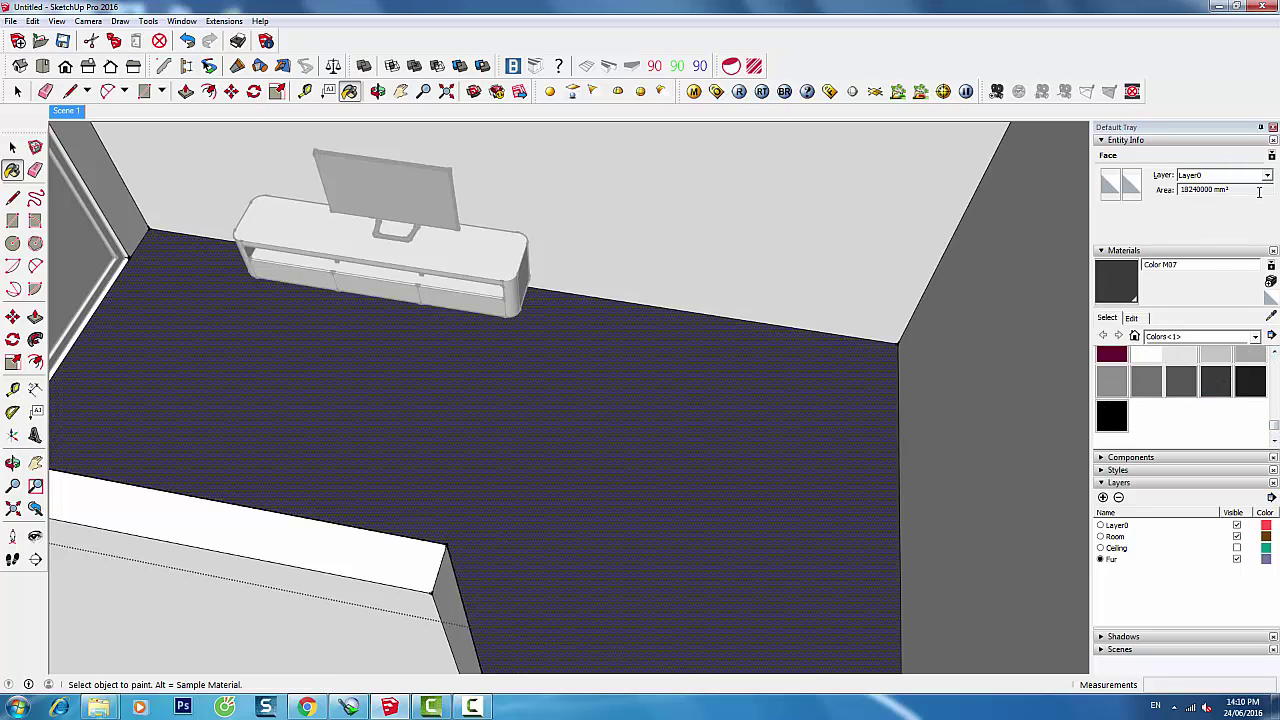
Rename the floor material to Floor
left_click(1105, 271)
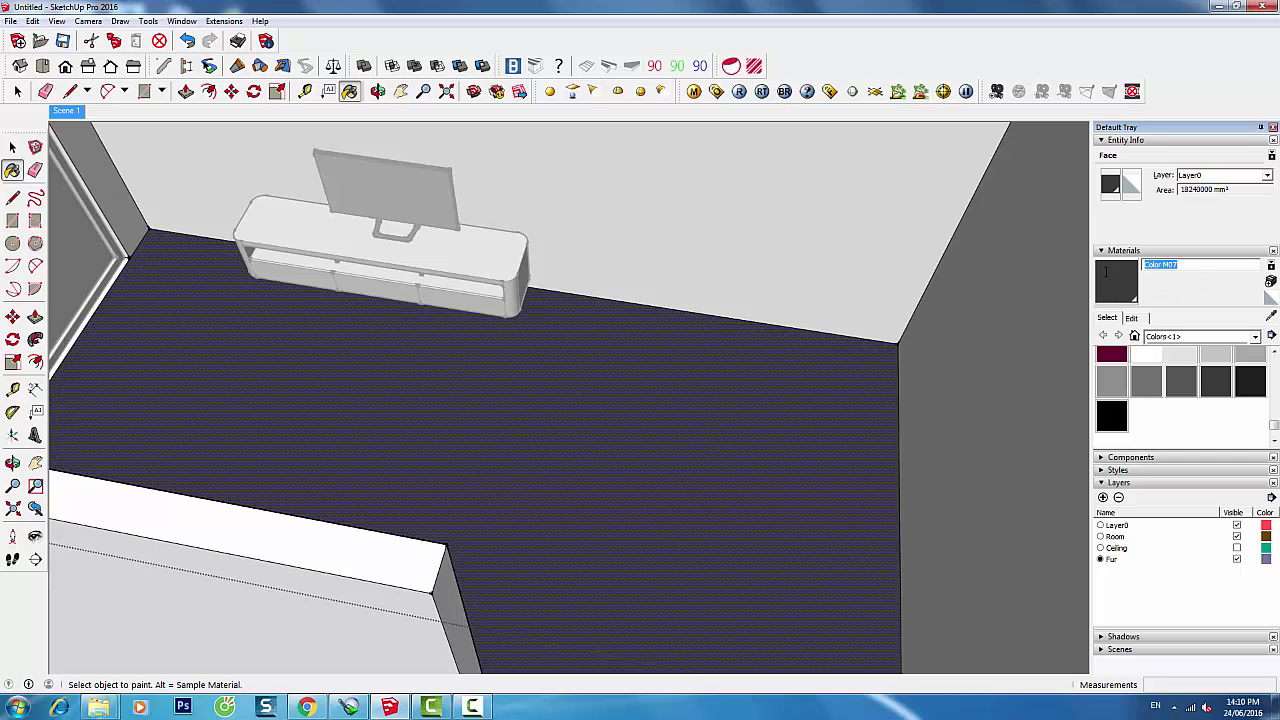
type("Floor")
left_click(1130, 317)
Load silver_maple_gunstock.png as the Floor material's texture image
left_click(1211, 453)
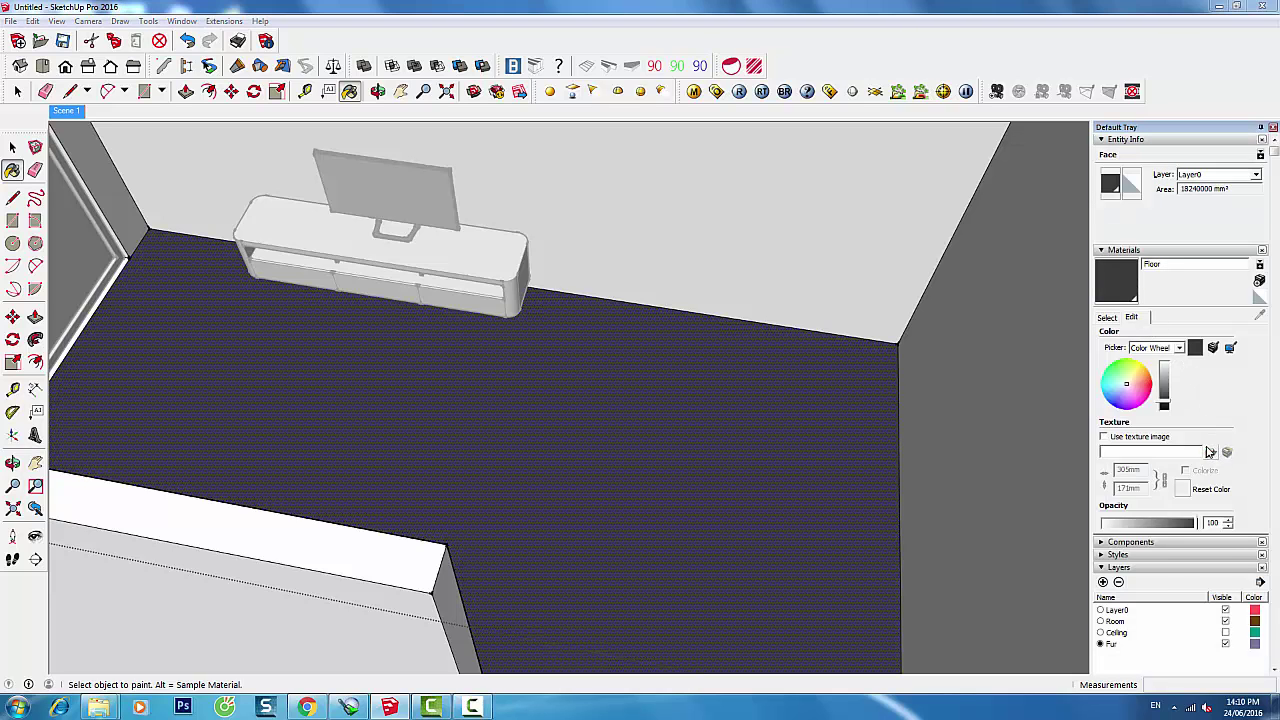
left_click(776, 295)
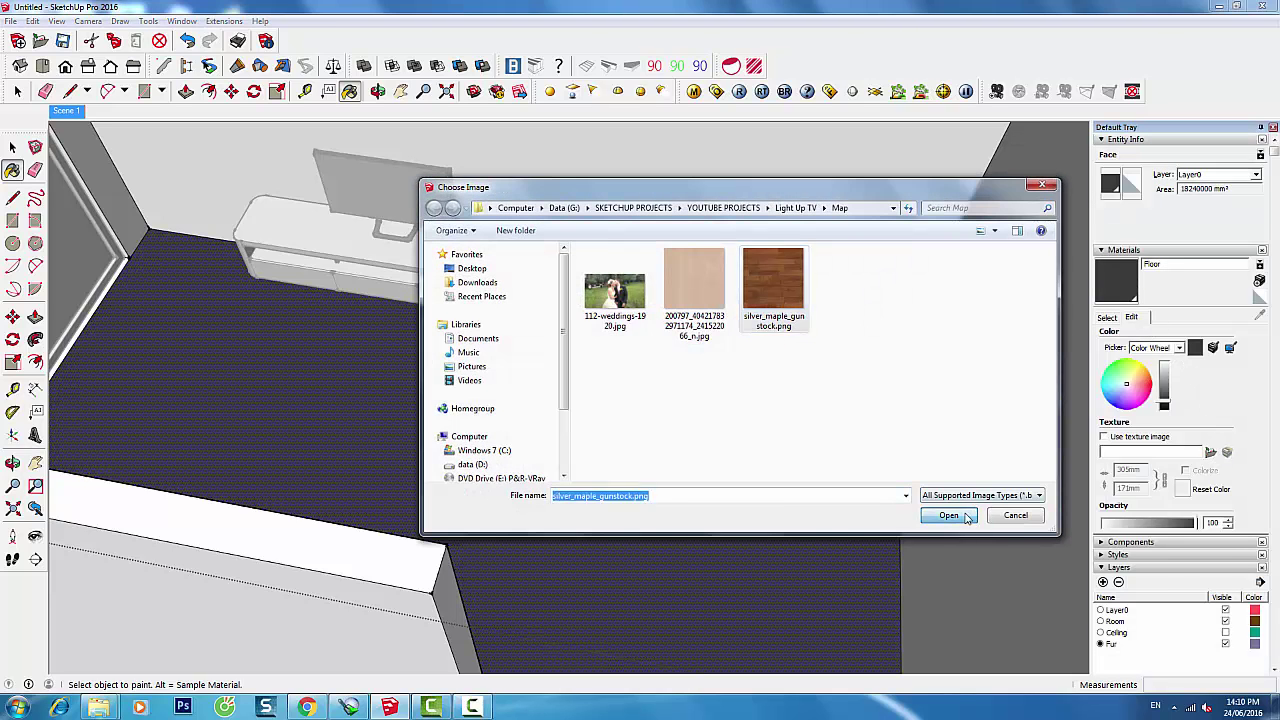
left_click(955, 515)
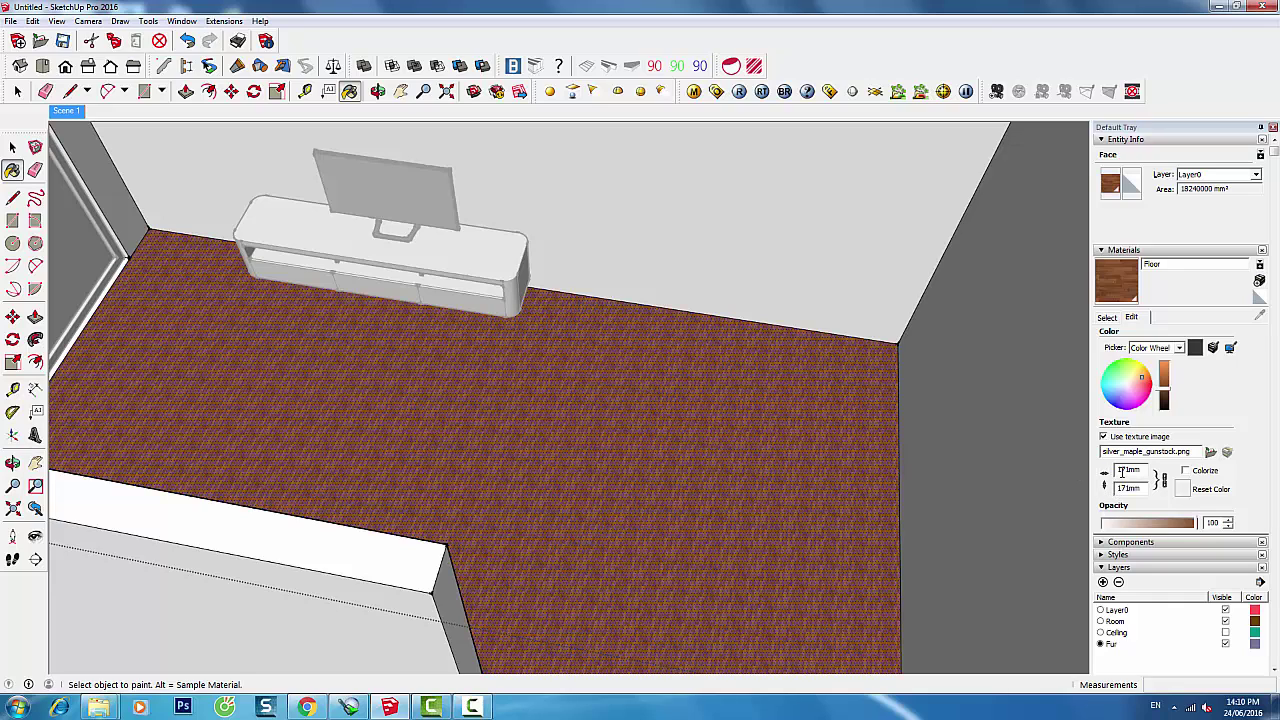
Set the floor texture width to 871mm and open the V-Ray material editor
left_click_drag(1121, 470, 1112, 476)
type("5")
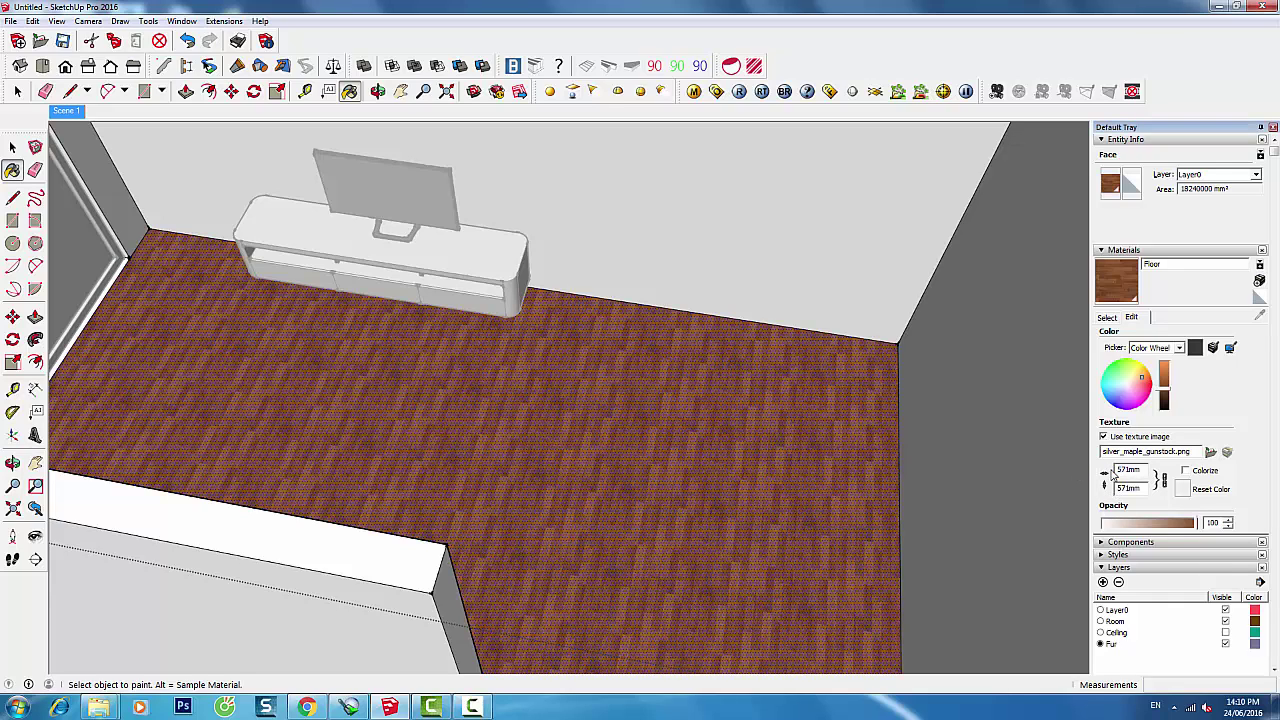
key("BackSpace")
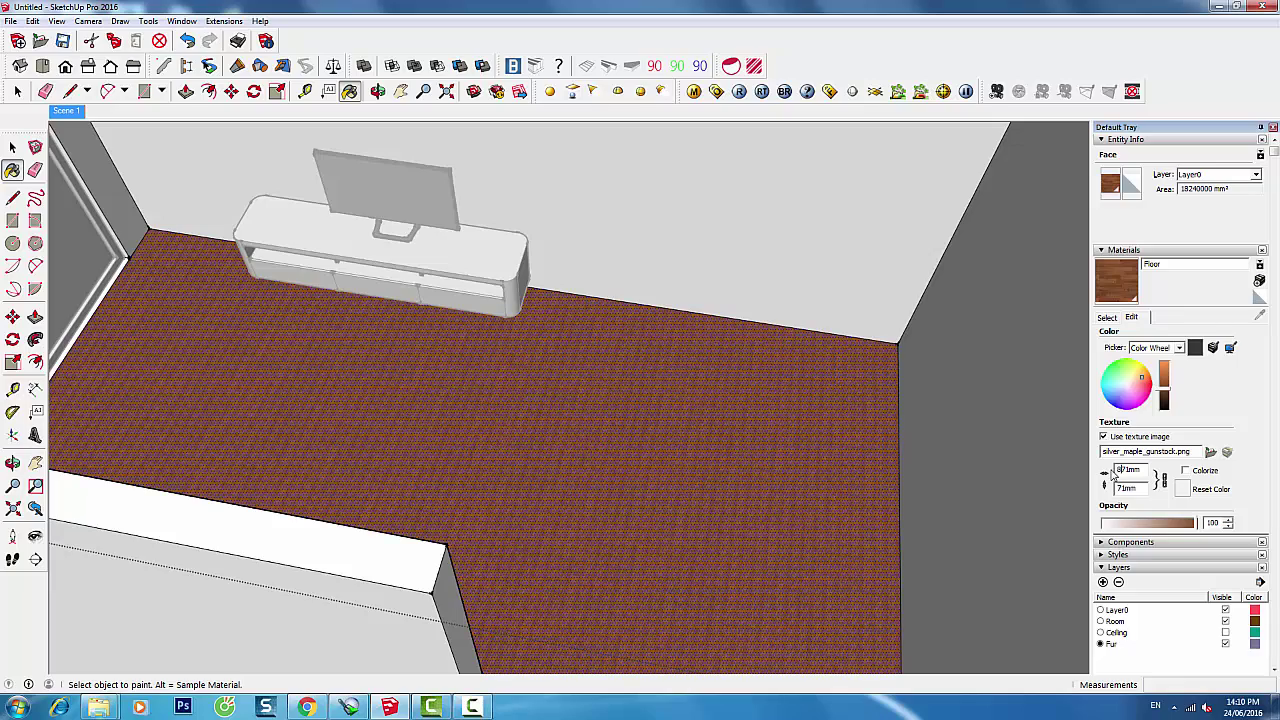
key("Return")
mouse_move(443, 486)
middle_mouse_down()
mouse_move(414, 537)
mouse_move(343, 537)
mouse_move(350, 500)
middle_mouse_up()
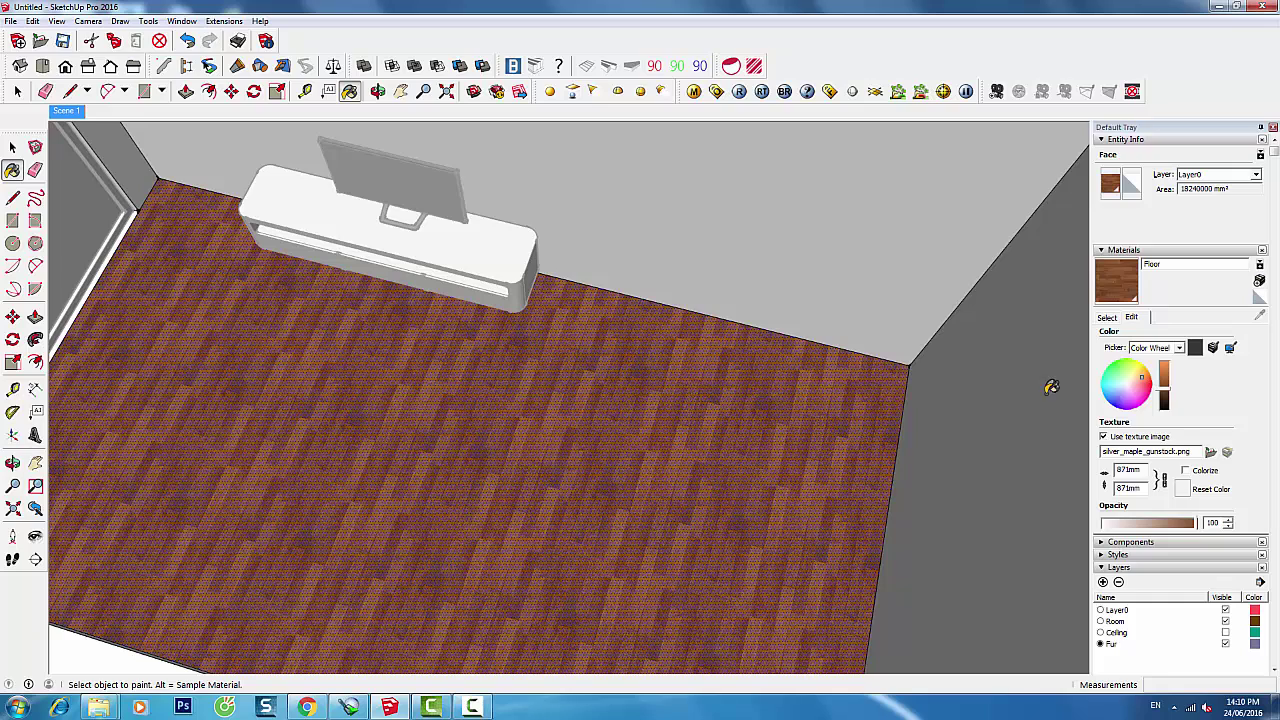
left_click(693, 91)
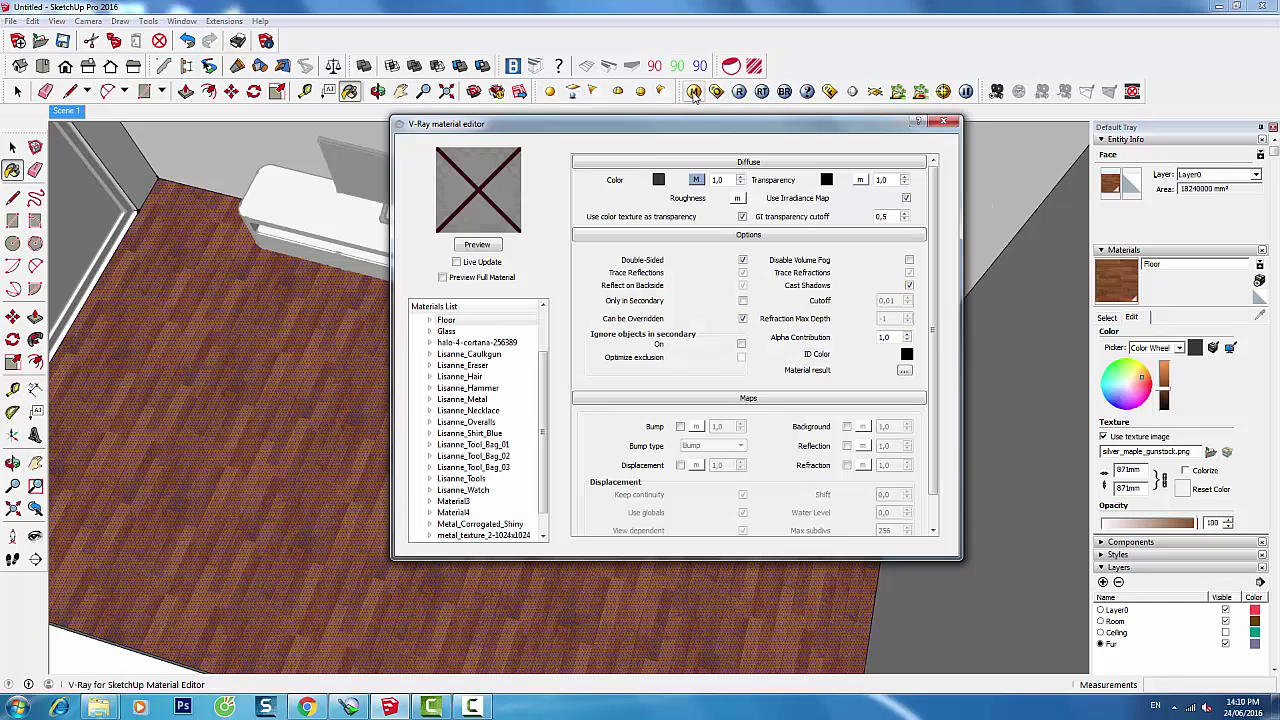
Add a reflection layer to Floor with reflect glossiness 0,7, preview it, and close the editor
right_click(484, 324)
left_click(690, 358)
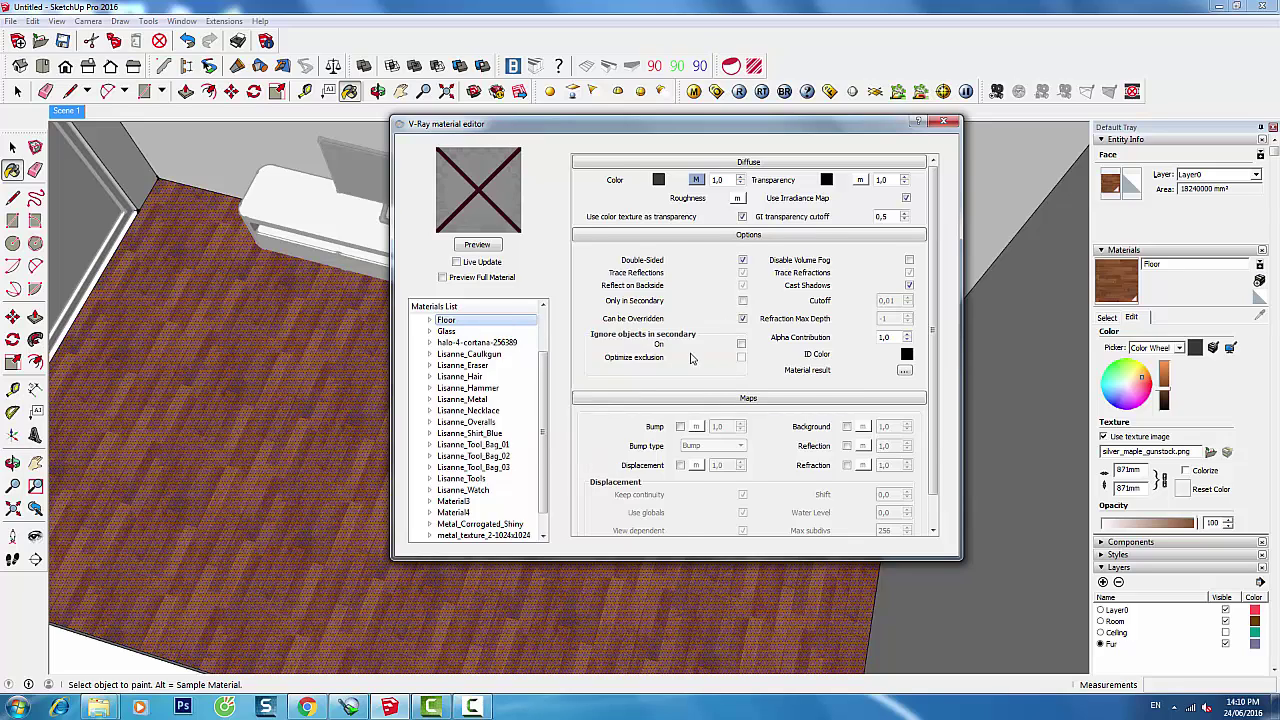
left_click_drag(670, 274, 618, 277)
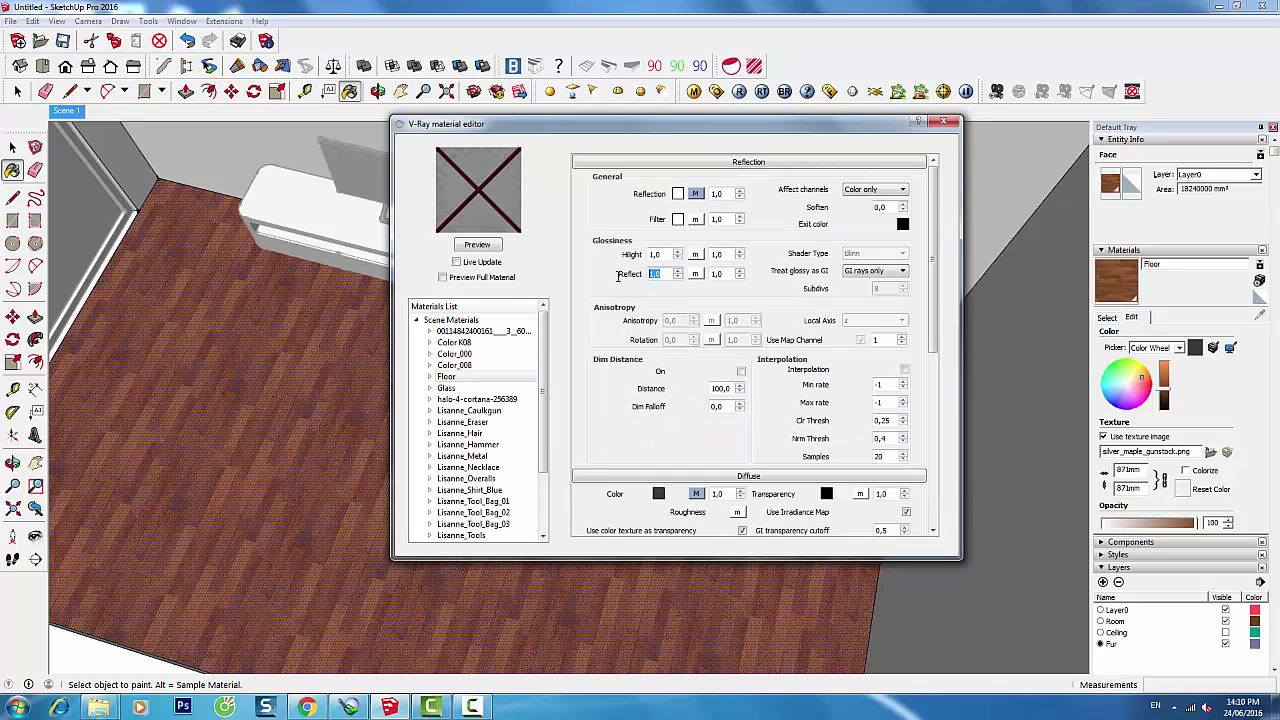
type("0,7")
key("Return")
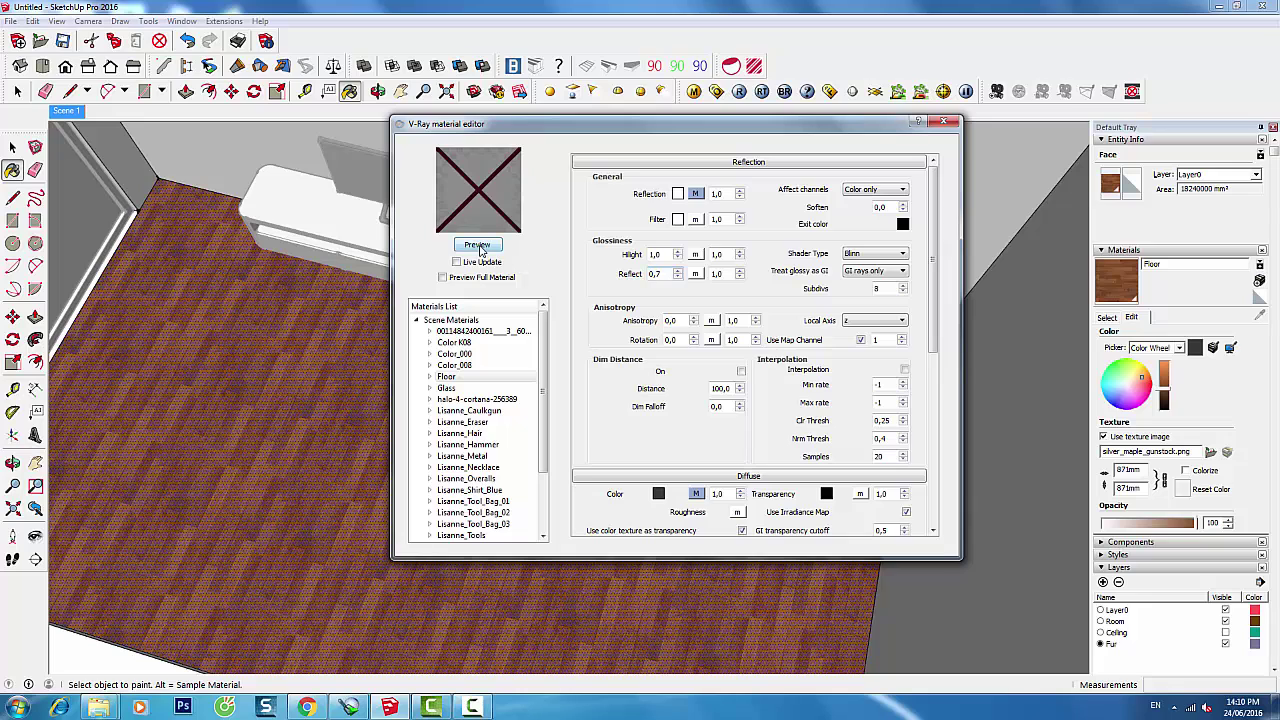
left_click(479, 248)
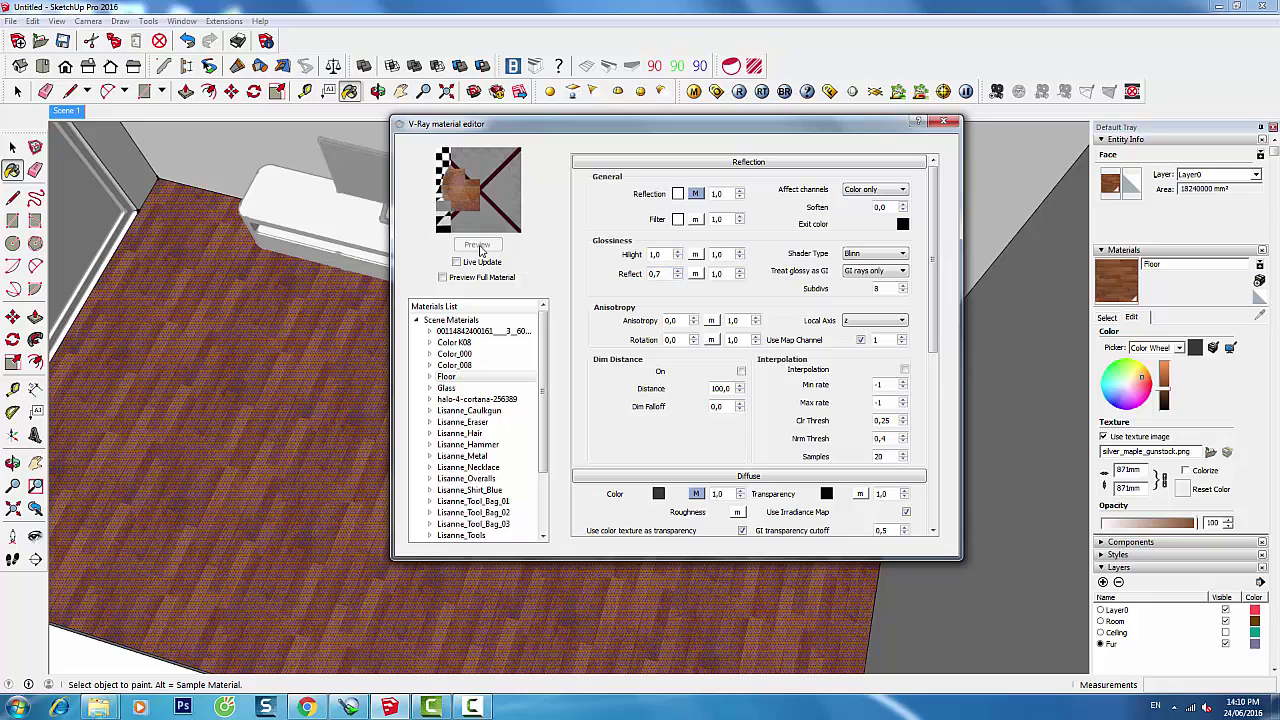
left_click(946, 122)
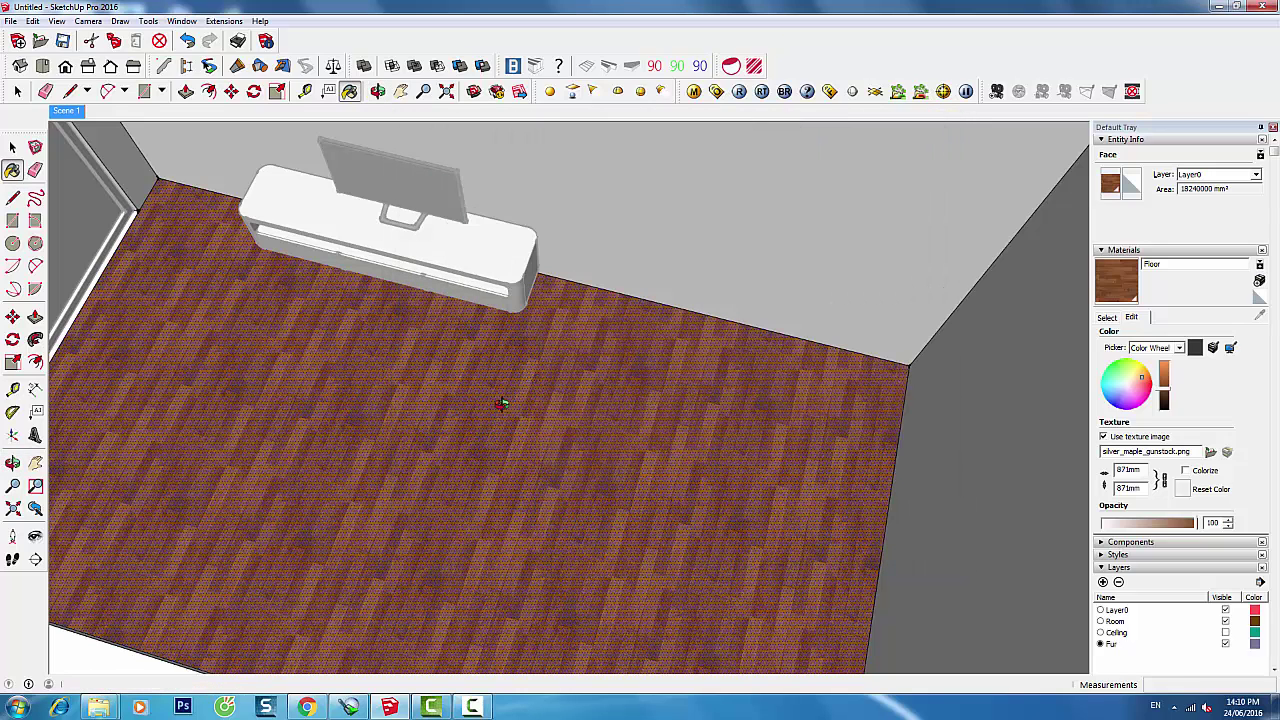
Select the back wall face and bring up the colour swatch palette
key("space")
left_click(786, 234)
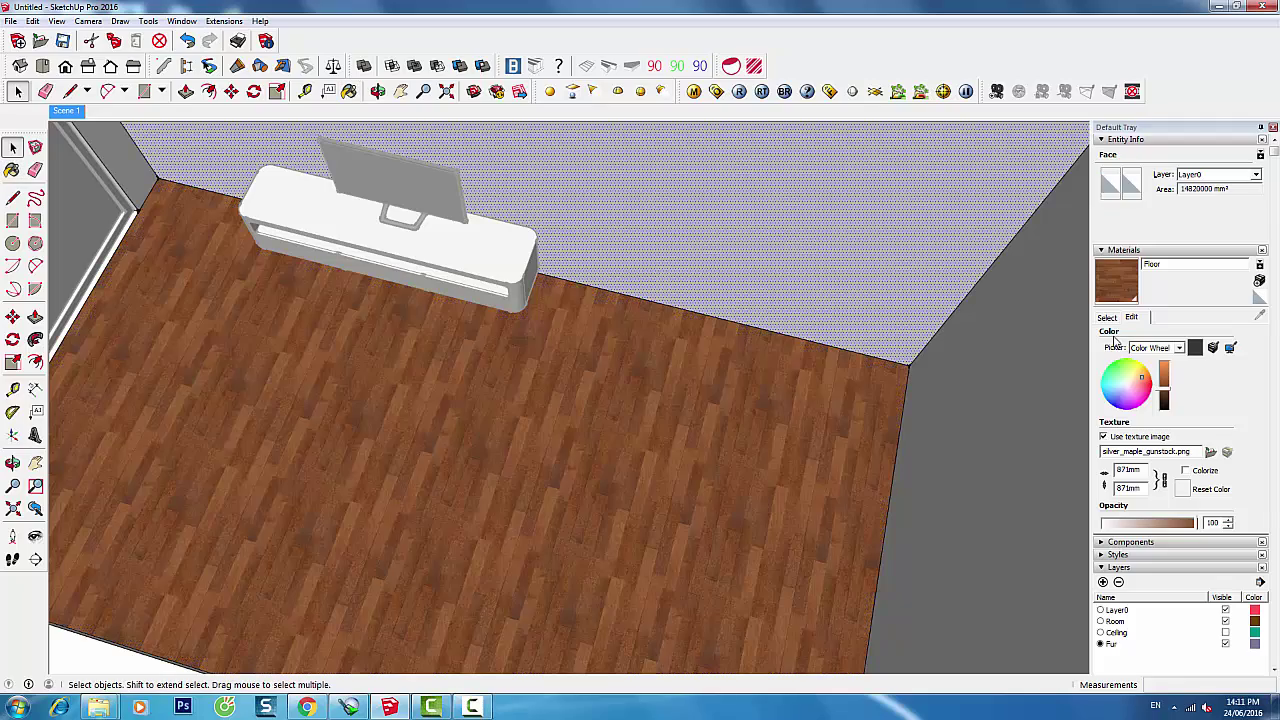
left_click(1105, 317)
scroll(610, 396, "down", 3)
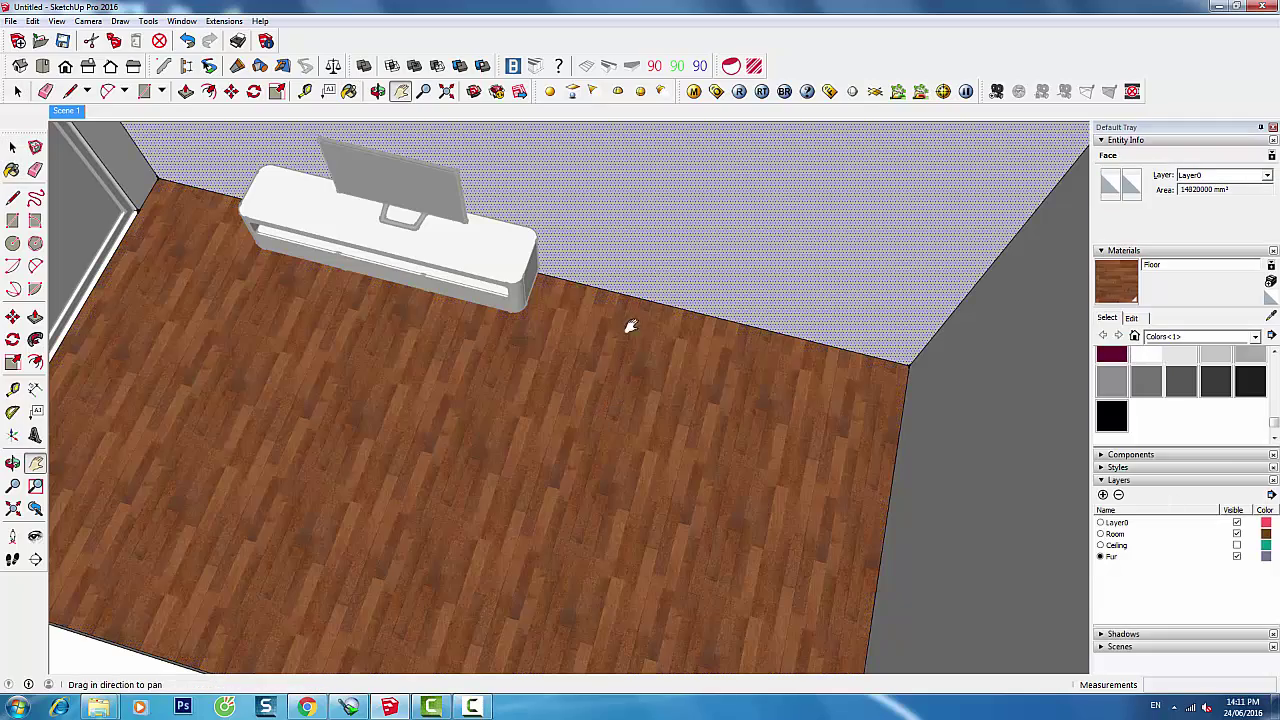
mouse_move(629, 326)
middle_mouse_down()
mouse_move(623, 506)
mouse_move(597, 371)
mouse_move(590, 457)
middle_mouse_up()
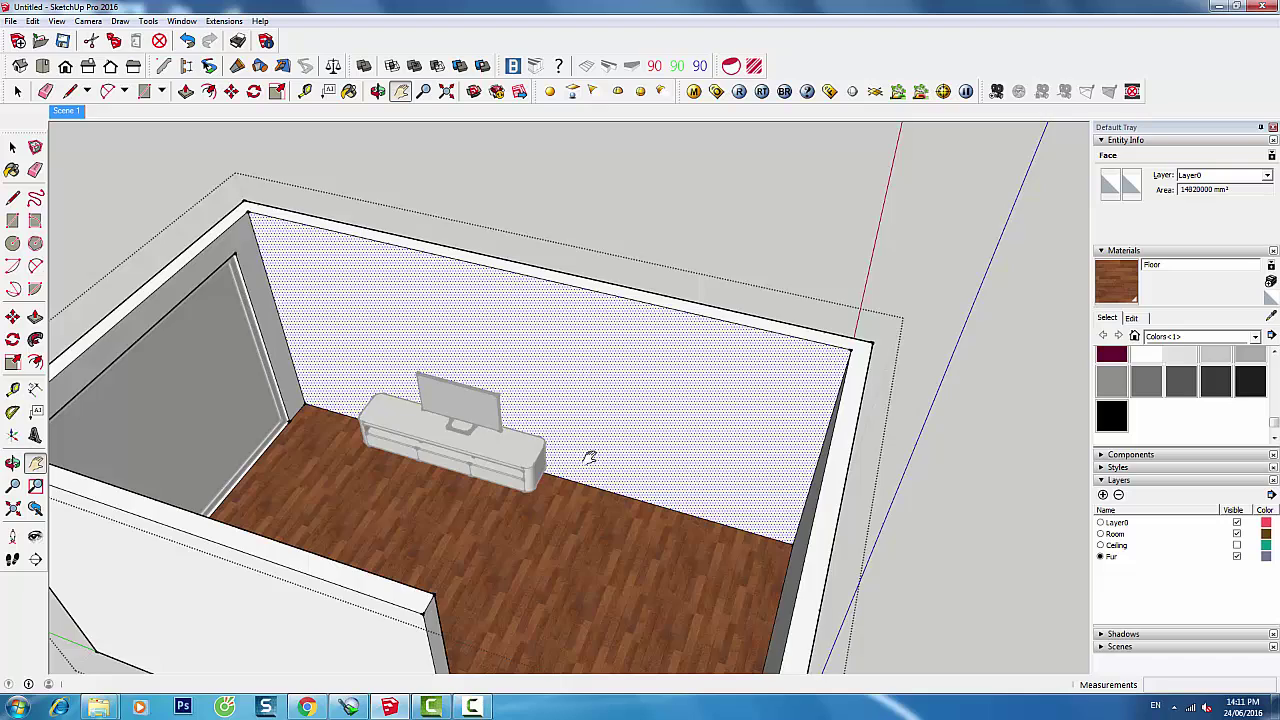
Leave the room group and paint the Room group's walls light grey with Color M01
scroll(590, 457, "down", 2)
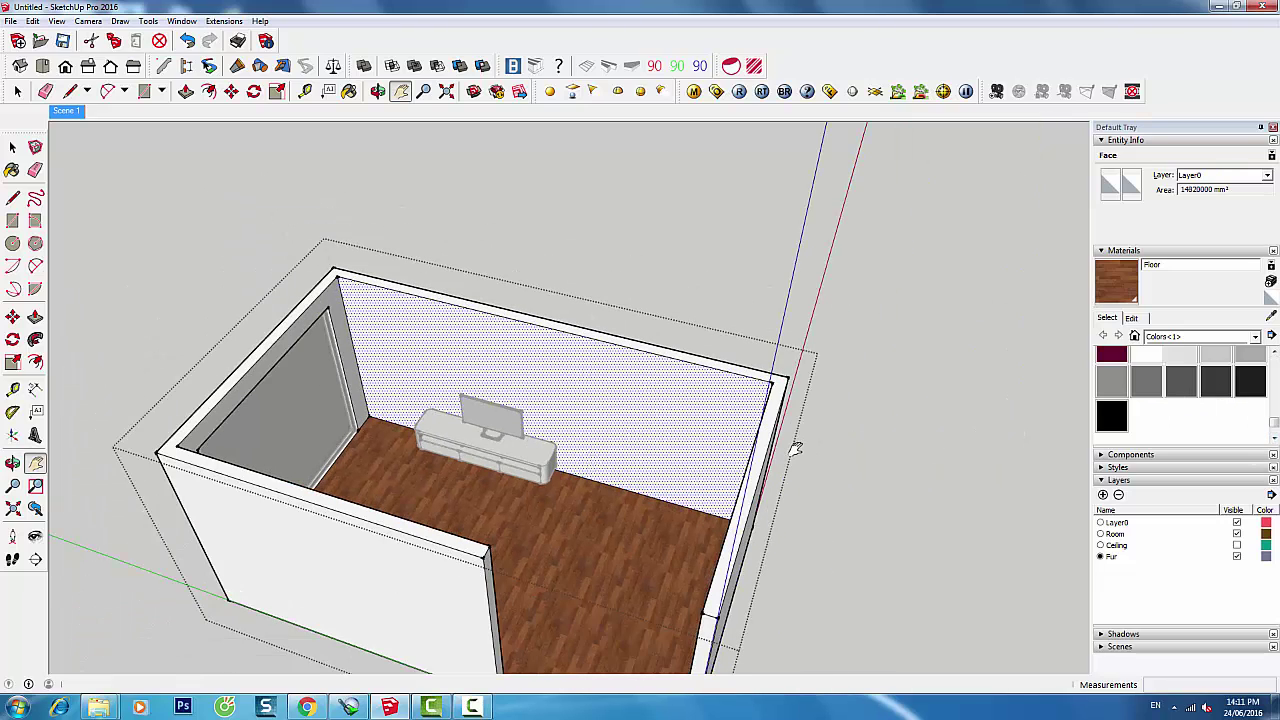
key("space")
key("Escape")
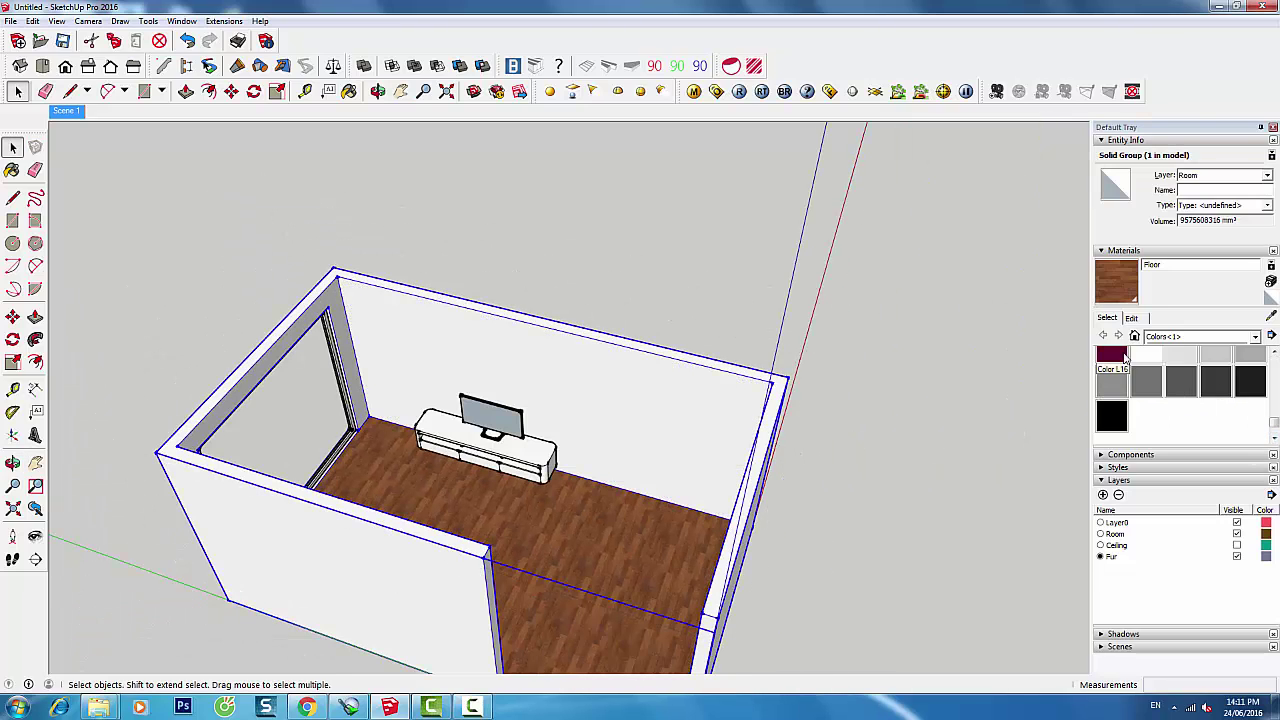
left_click(1180, 358)
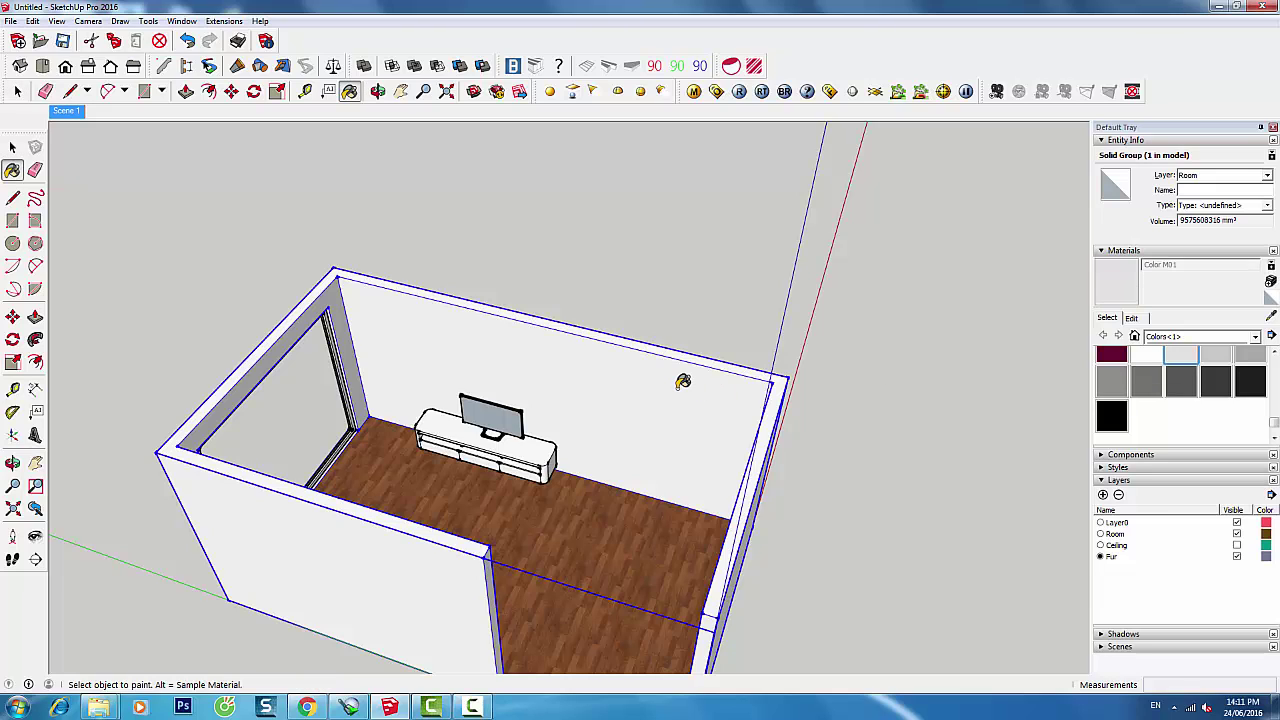
left_click(682, 381)
Rename the material to Wall in the V-Ray editor and add a reflection layer with 0,8 glossiness
left_click(694, 91)
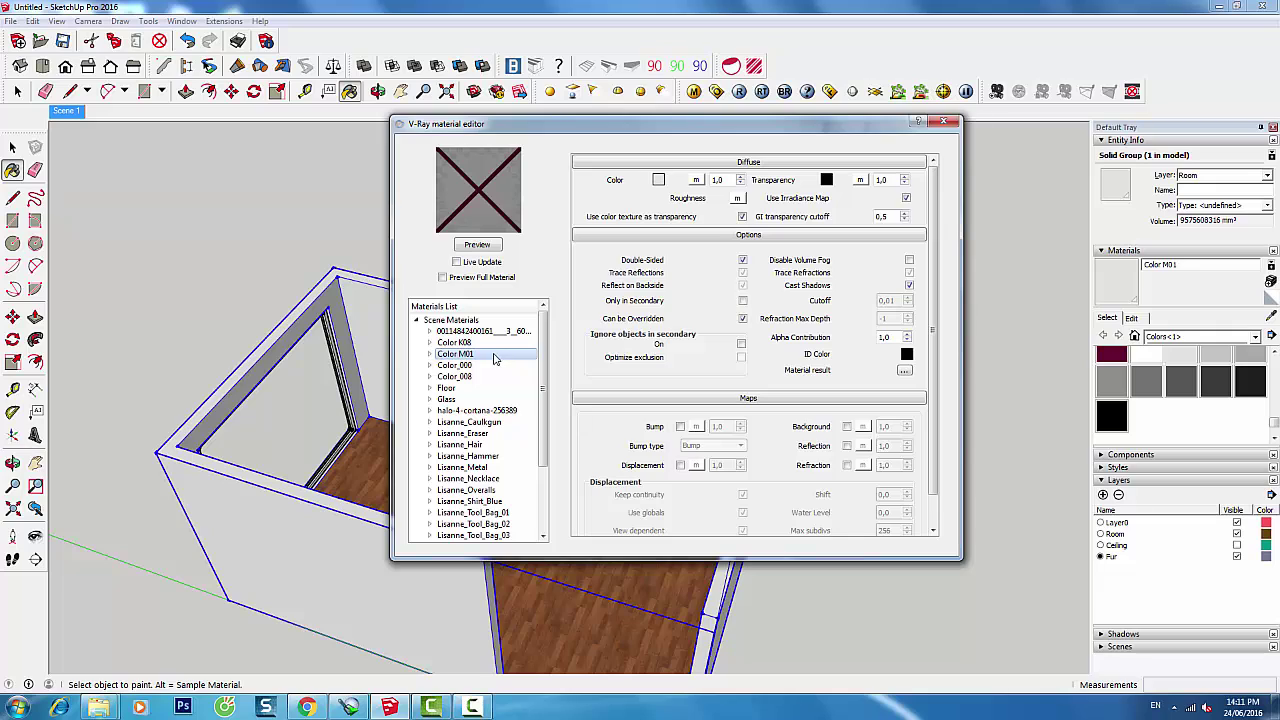
triple_click(1180, 264)
type("Wall")
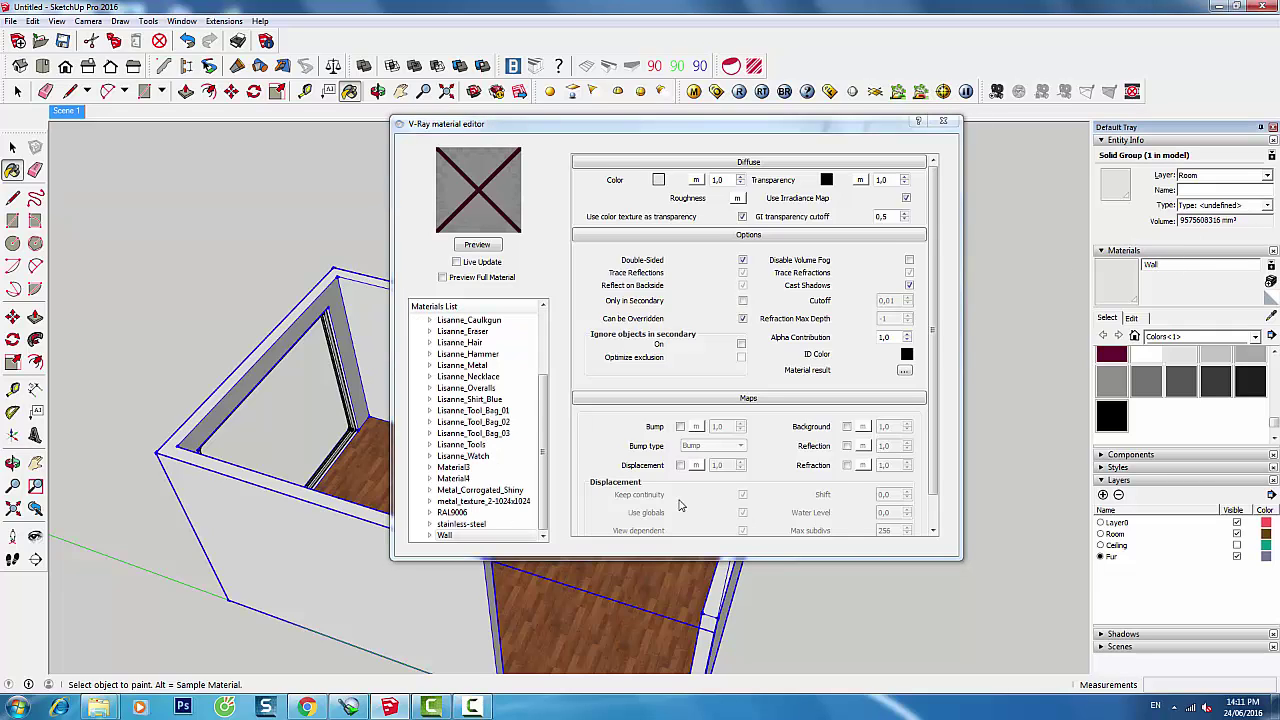
right_click(519, 538)
mouse_move(560, 546)
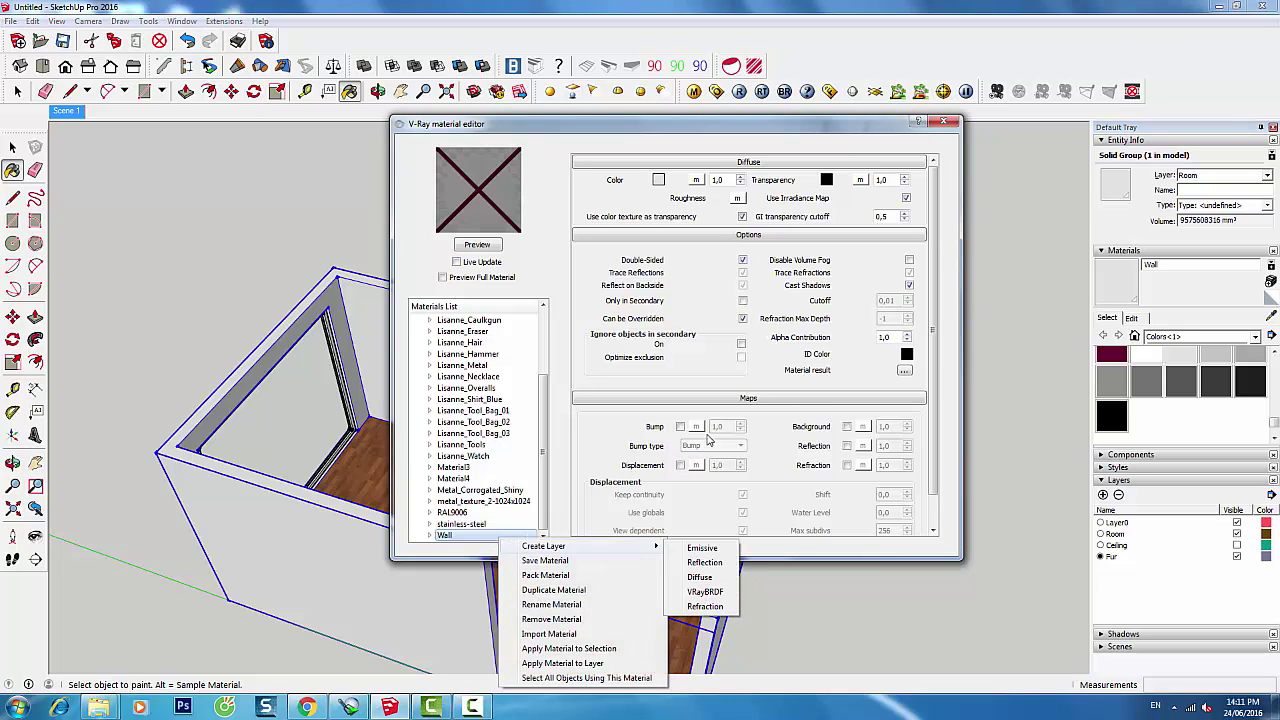
left_click(705, 562)
type(",8")
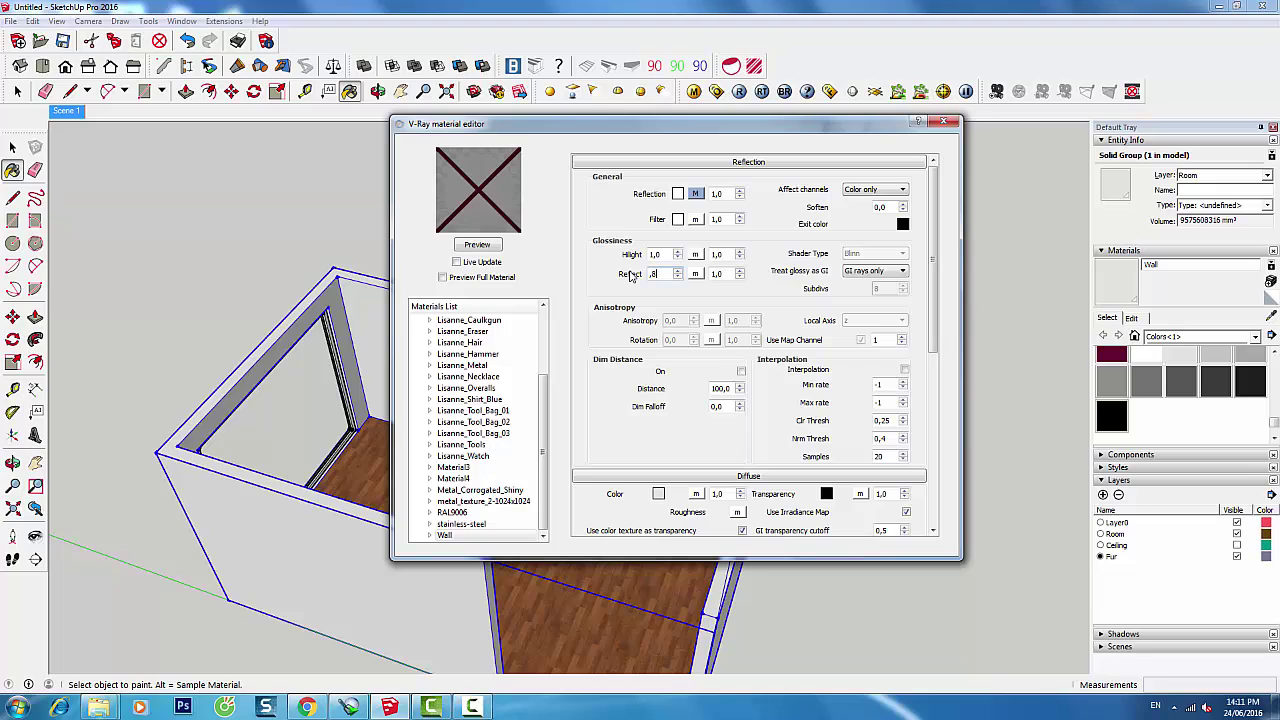
key("Return")
left_click(467, 244)
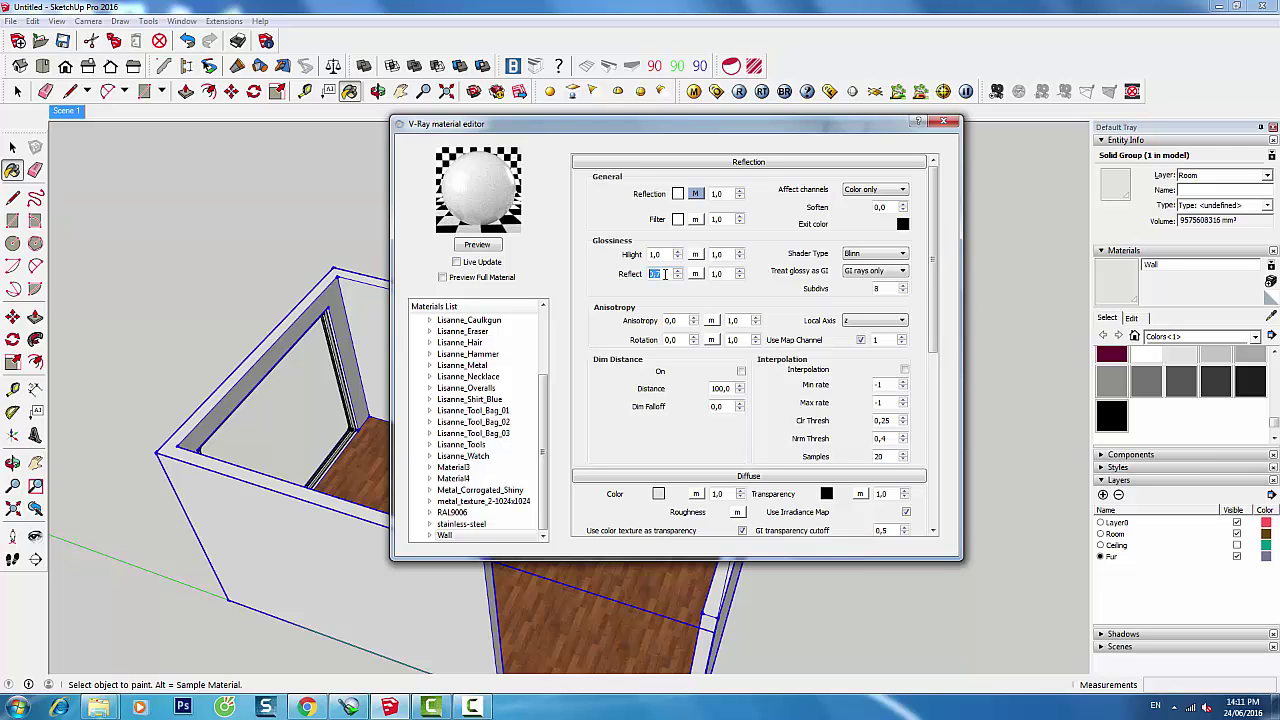
left_click(942, 121)
Turn the view to face the TV stand and paint the tv+cabinet with Color M08
middle_click_drag(555, 448, 520, 453)
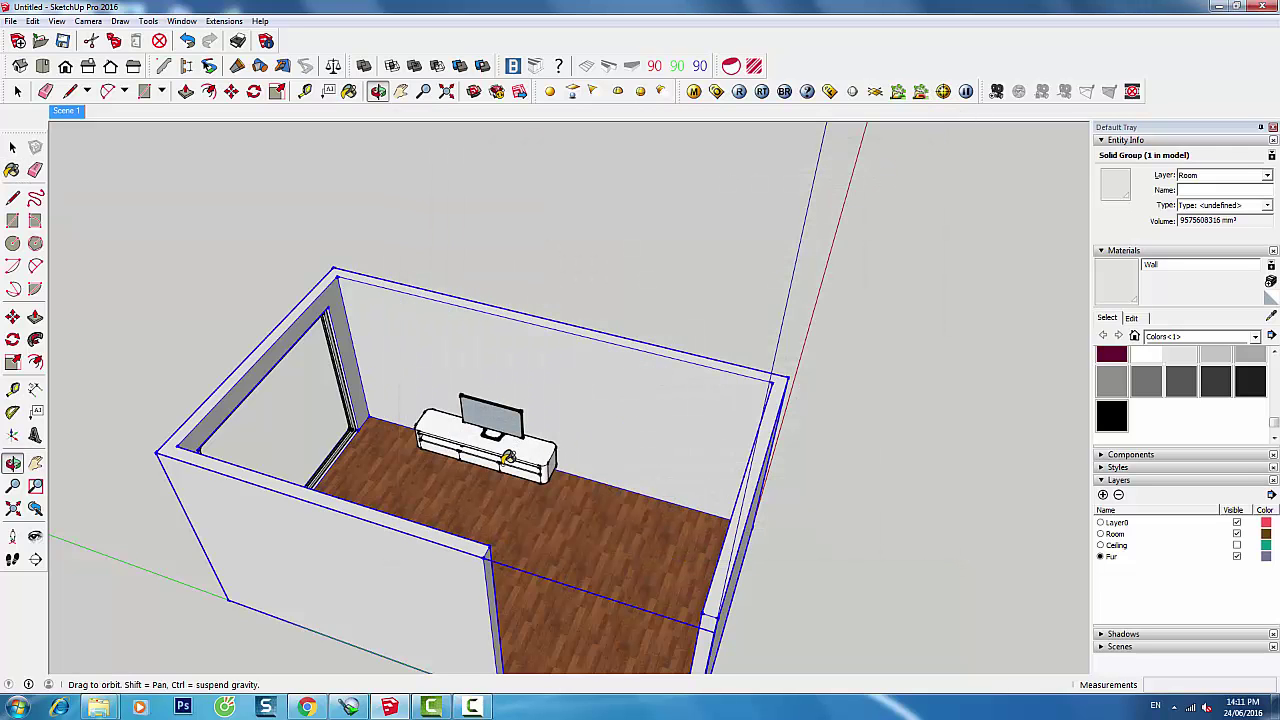
scroll(520, 453, "up", 3)
scroll(534, 443, "up", 3)
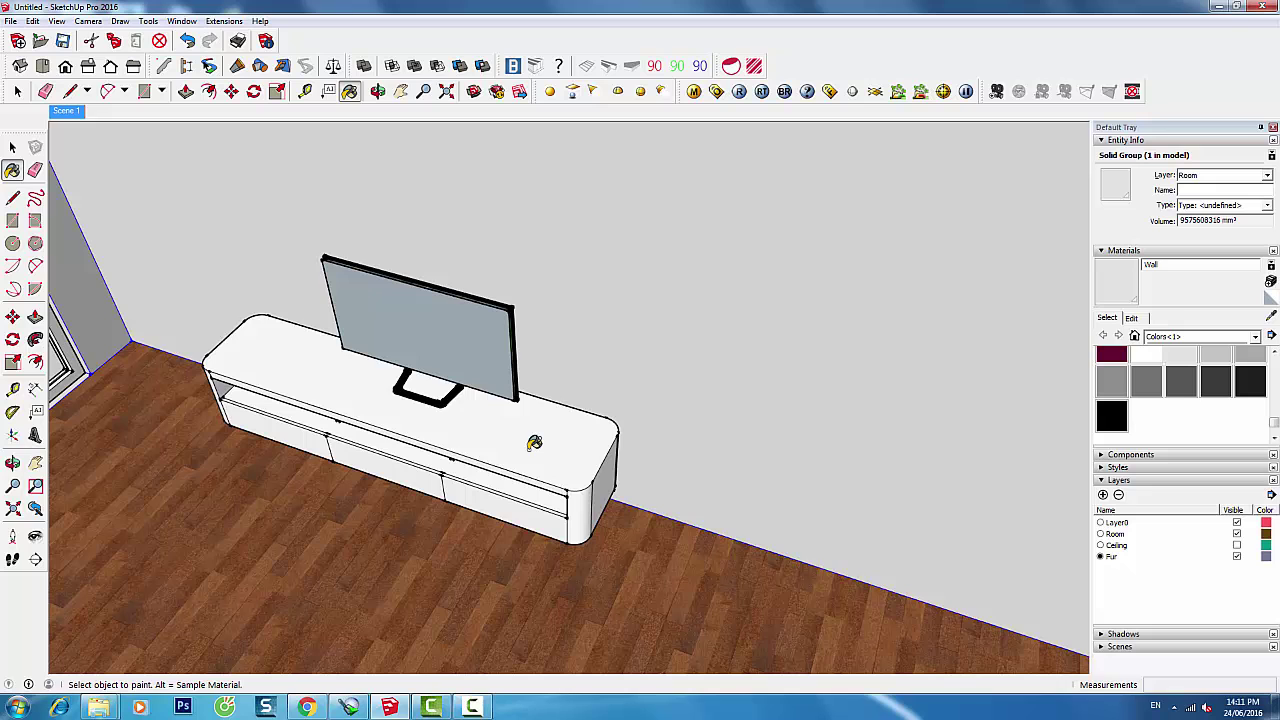
mouse_move(480, 408)
middle_mouse_down("shift")
mouse_move(583, 529)
mouse_move(537, 477)
mouse_move(538, 303)
mouse_move(545, 312)
middle_mouse_up("shift")
scroll(578, 535, "up", 2)
left_click(578, 535)
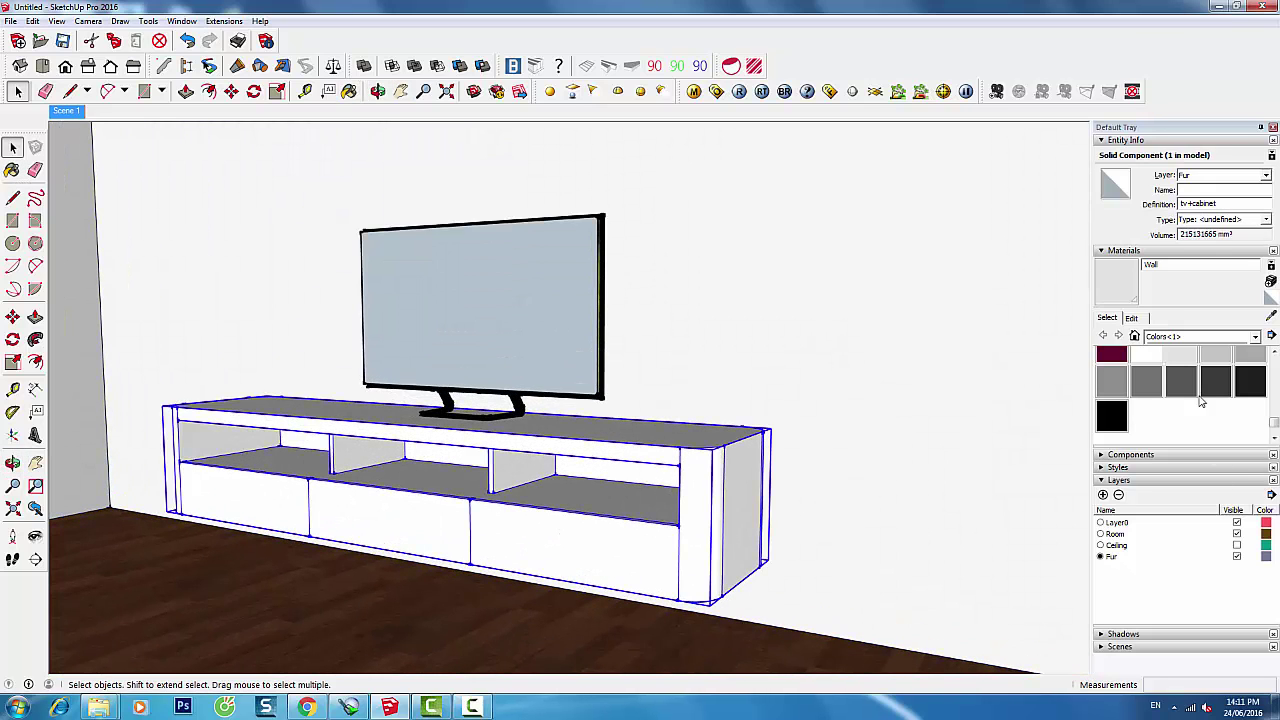
left_click(1248, 385)
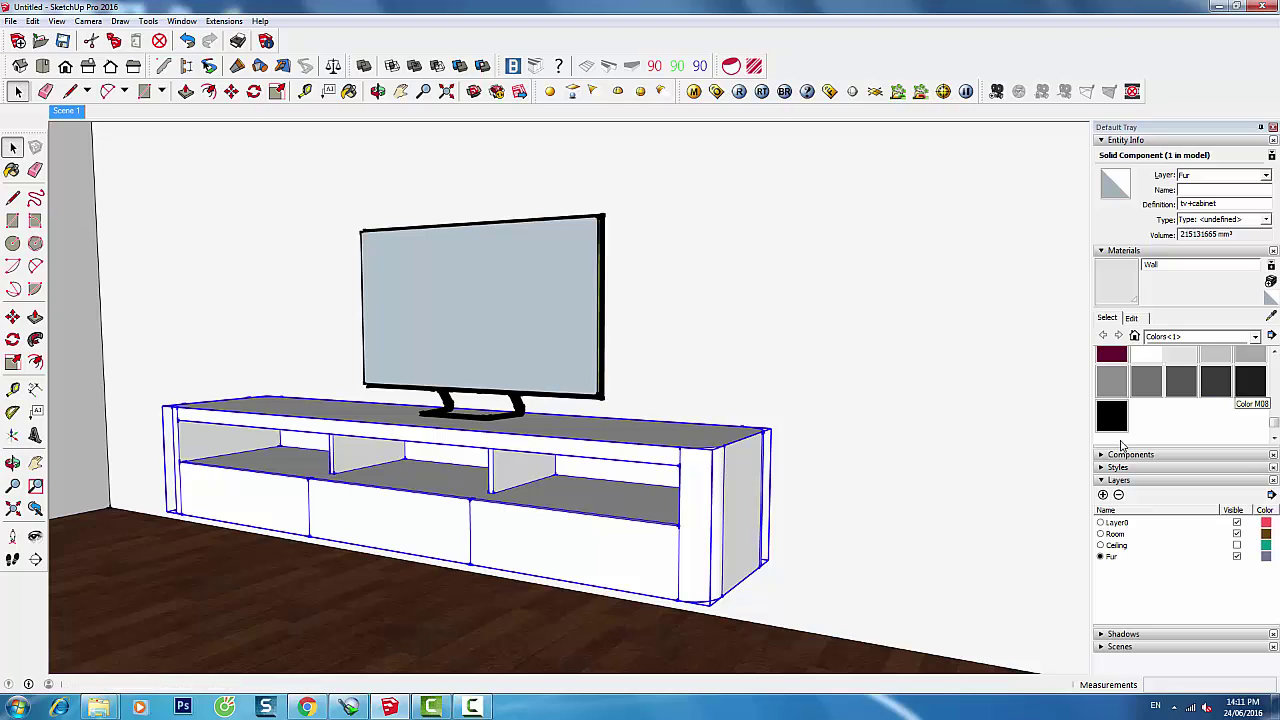
left_click(640, 545)
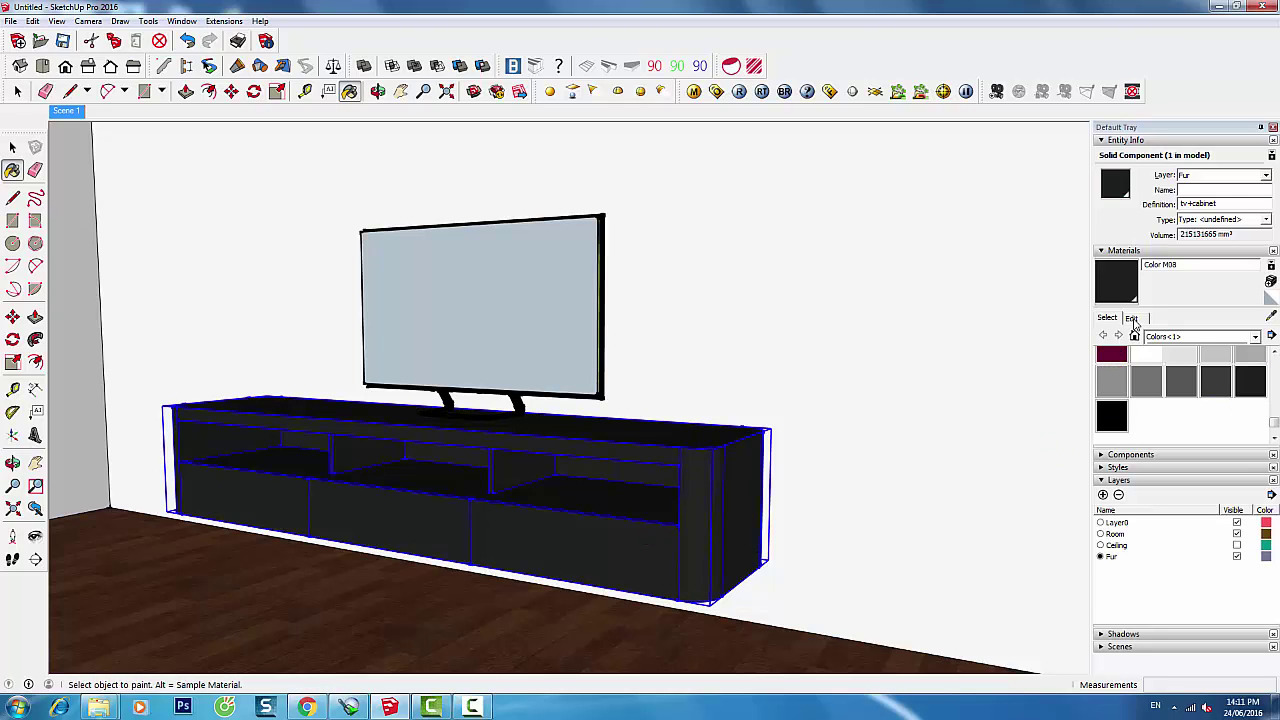
Give Color M08 the light wood image texture at 571 mm width, then open the V-Ray material editor
left_click(1132, 319)
left_click(1210, 452)
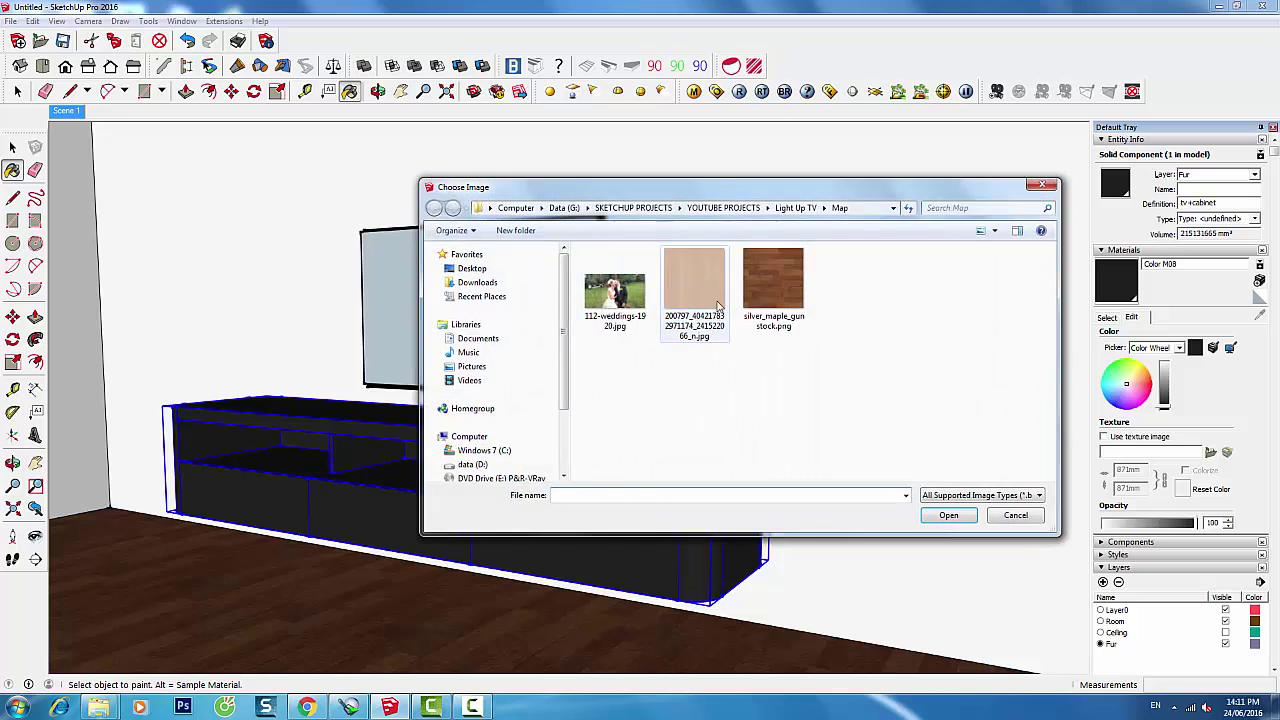
double_click(712, 283)
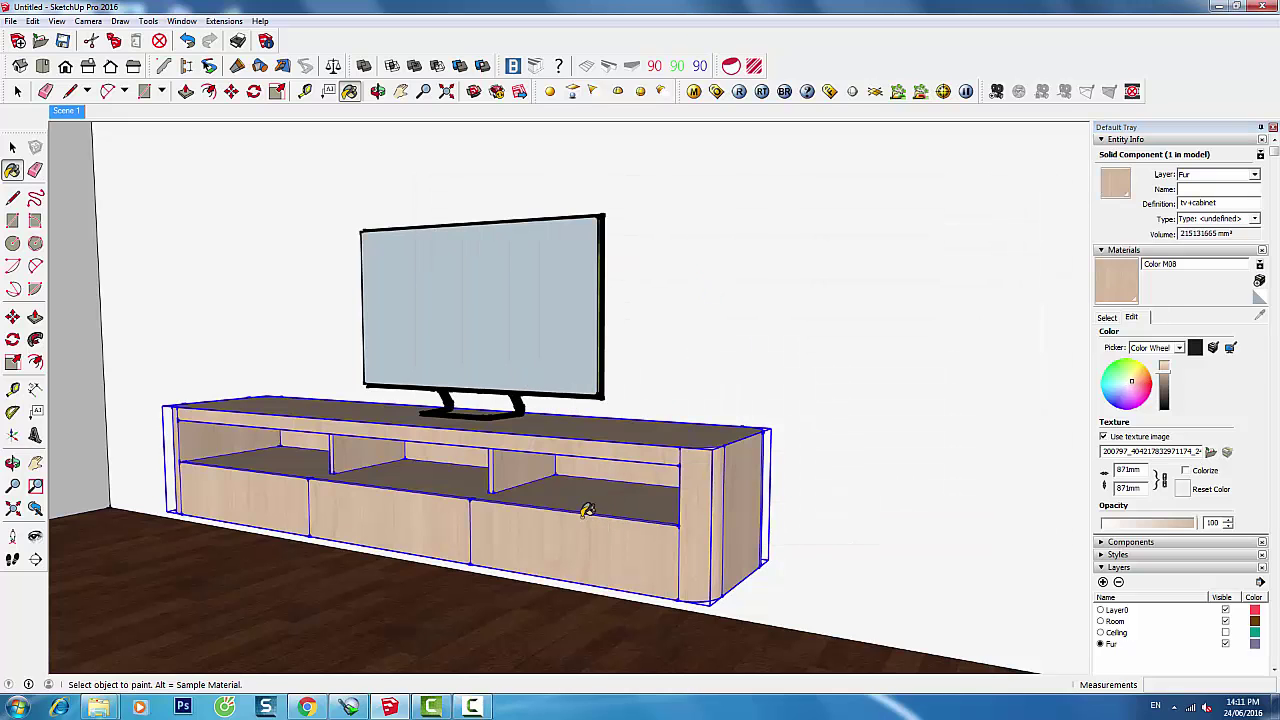
middle_click_drag(586, 514, 571, 514)
left_click(1120, 469)
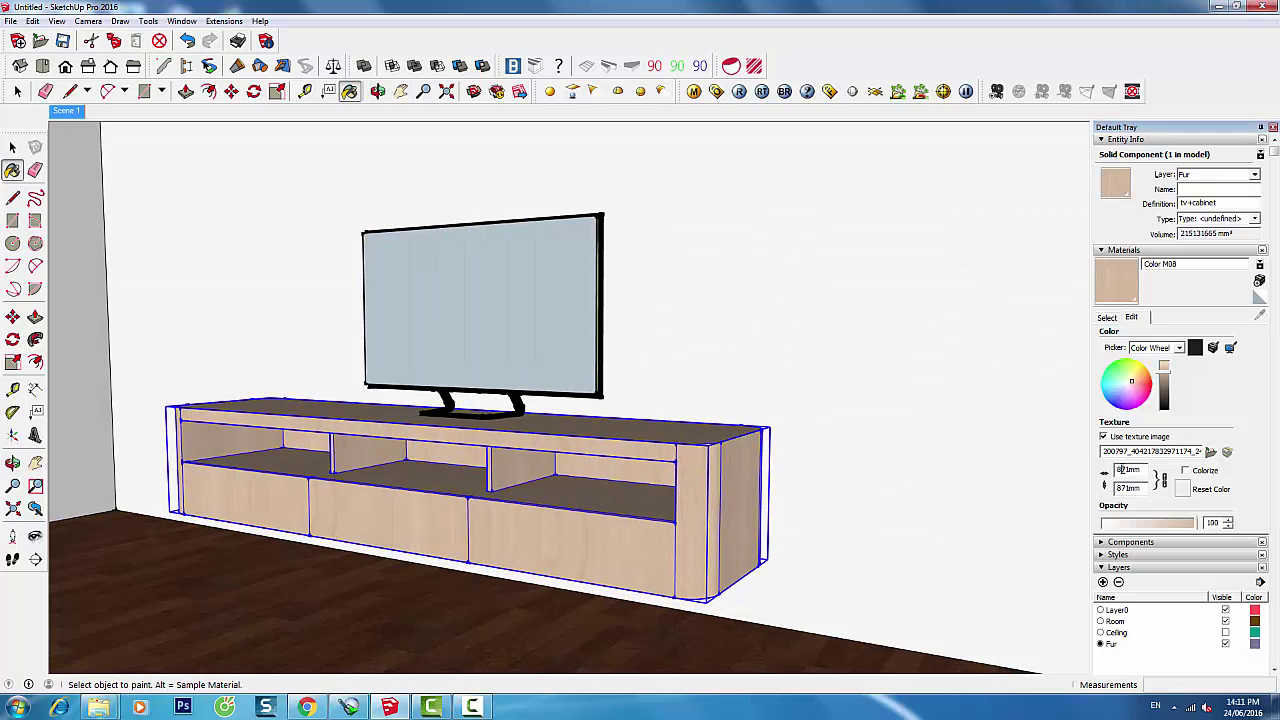
type("5")
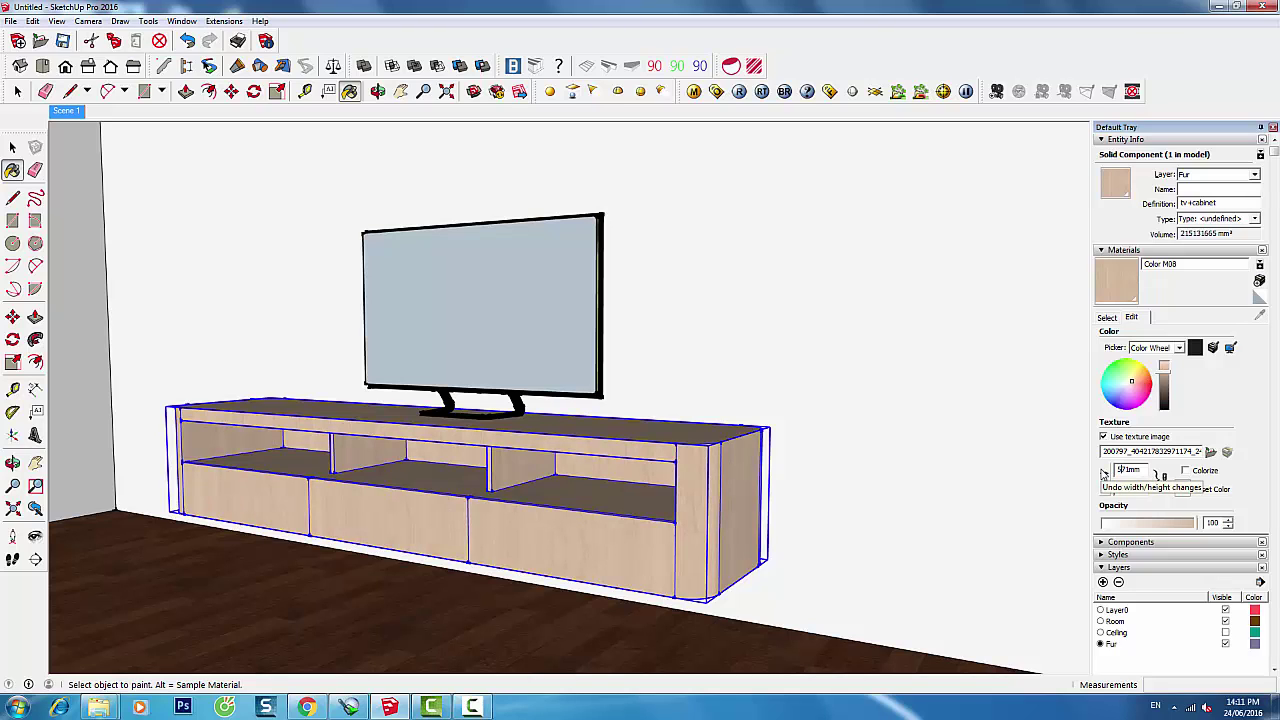
left_click(693, 91)
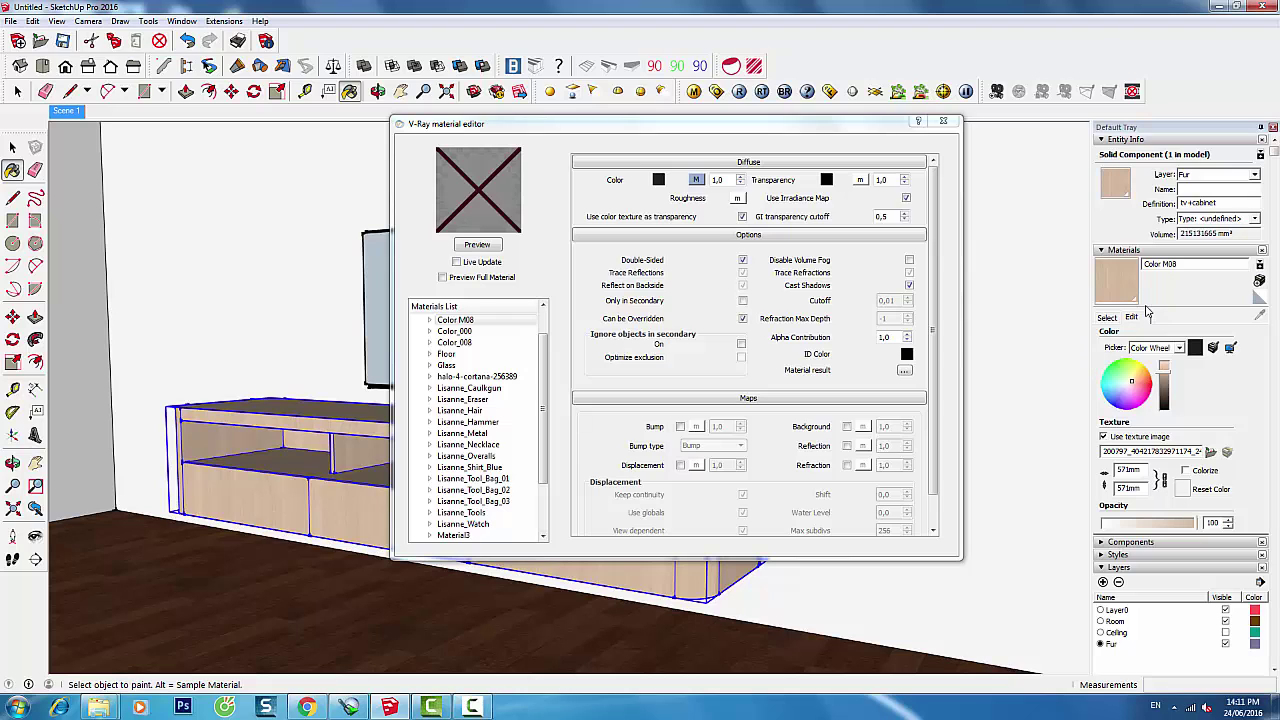
Add a reflection layer with 0.75 glossiness to Color M08, then make the Ceiling layer visible
right_click(492, 322)
mouse_move(540, 327)
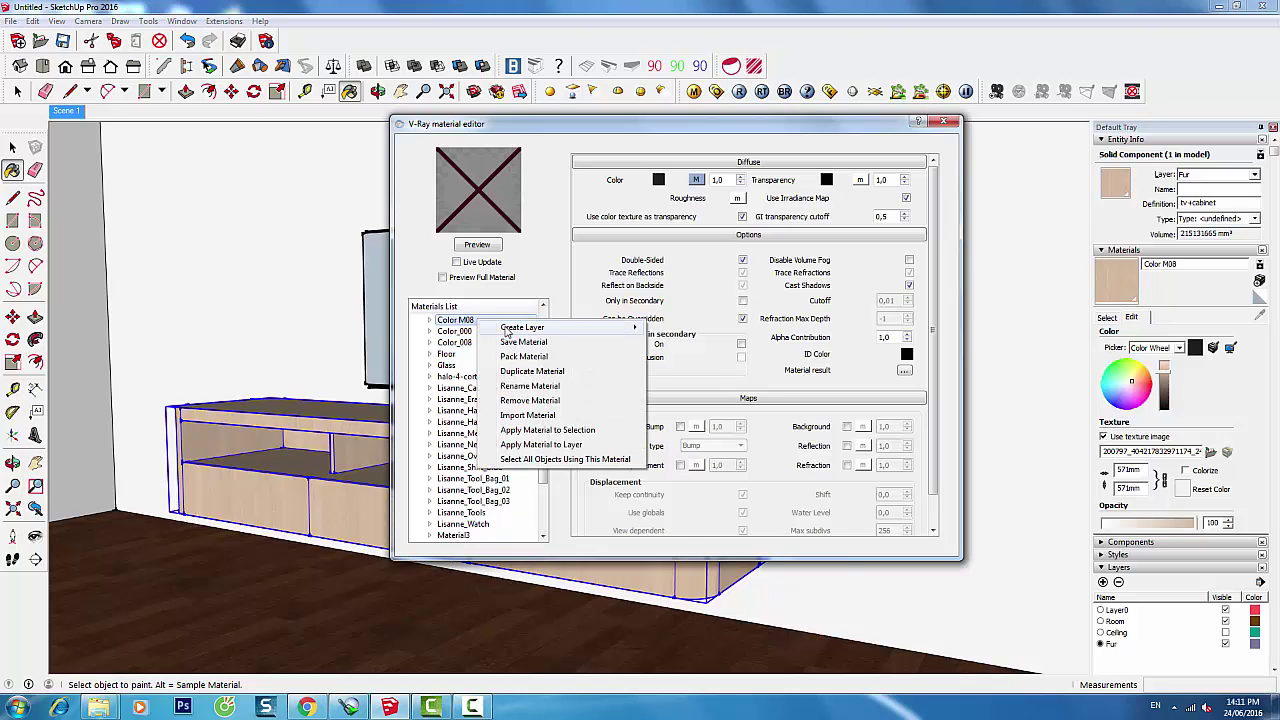
left_click(681, 344)
type(",75")
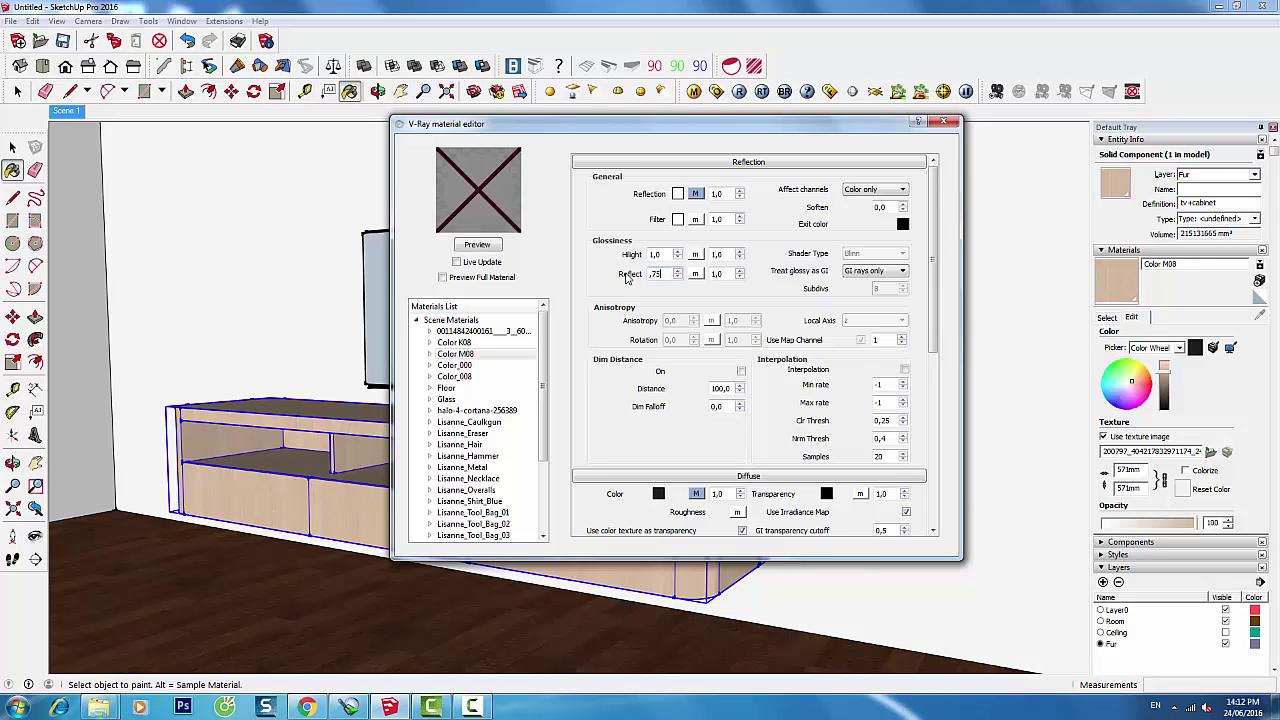
key("Return")
left_click(475, 244)
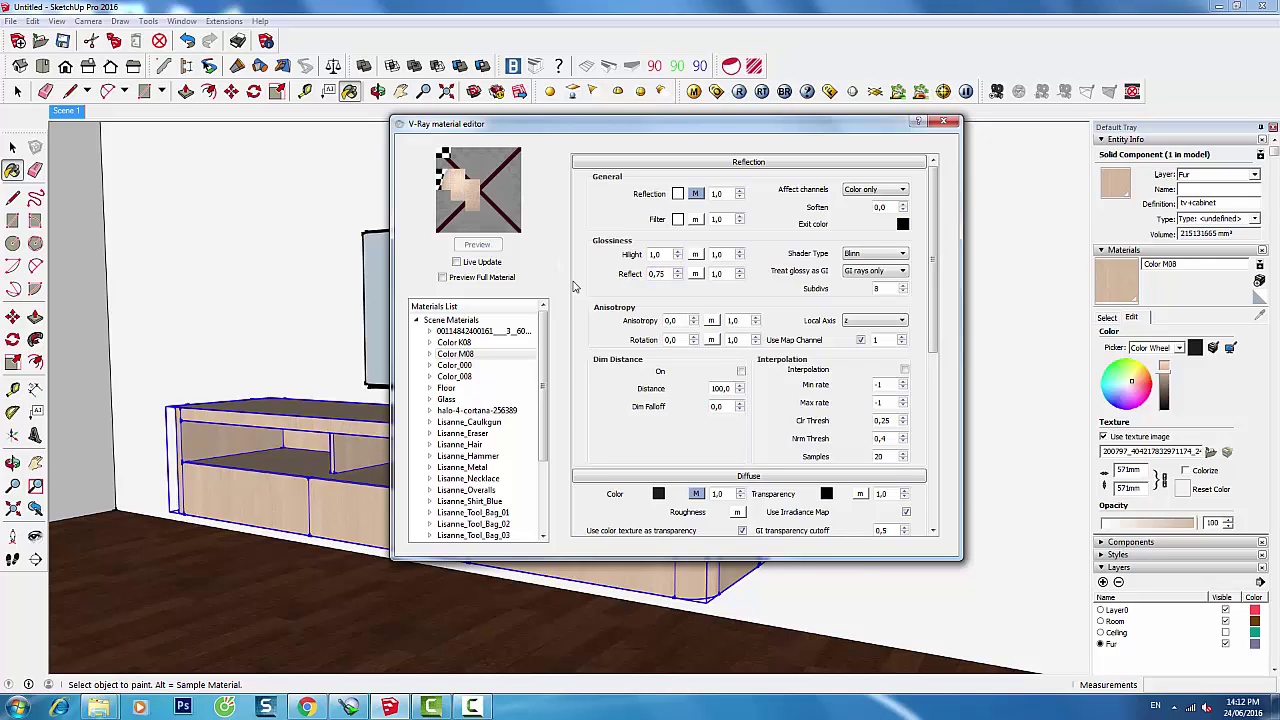
left_click(942, 123)
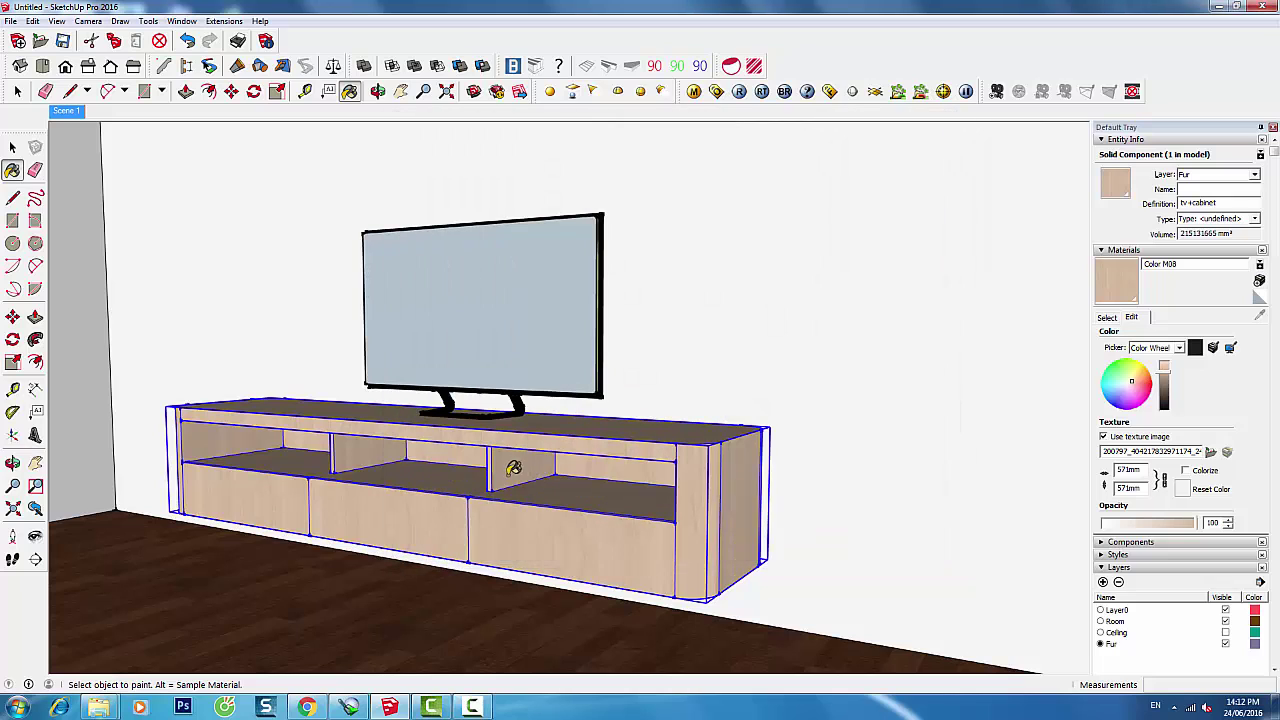
mouse_move(509, 466)
middle_mouse_down()
mouse_move(494, 477)
mouse_move(500, 466)
middle_mouse_up()
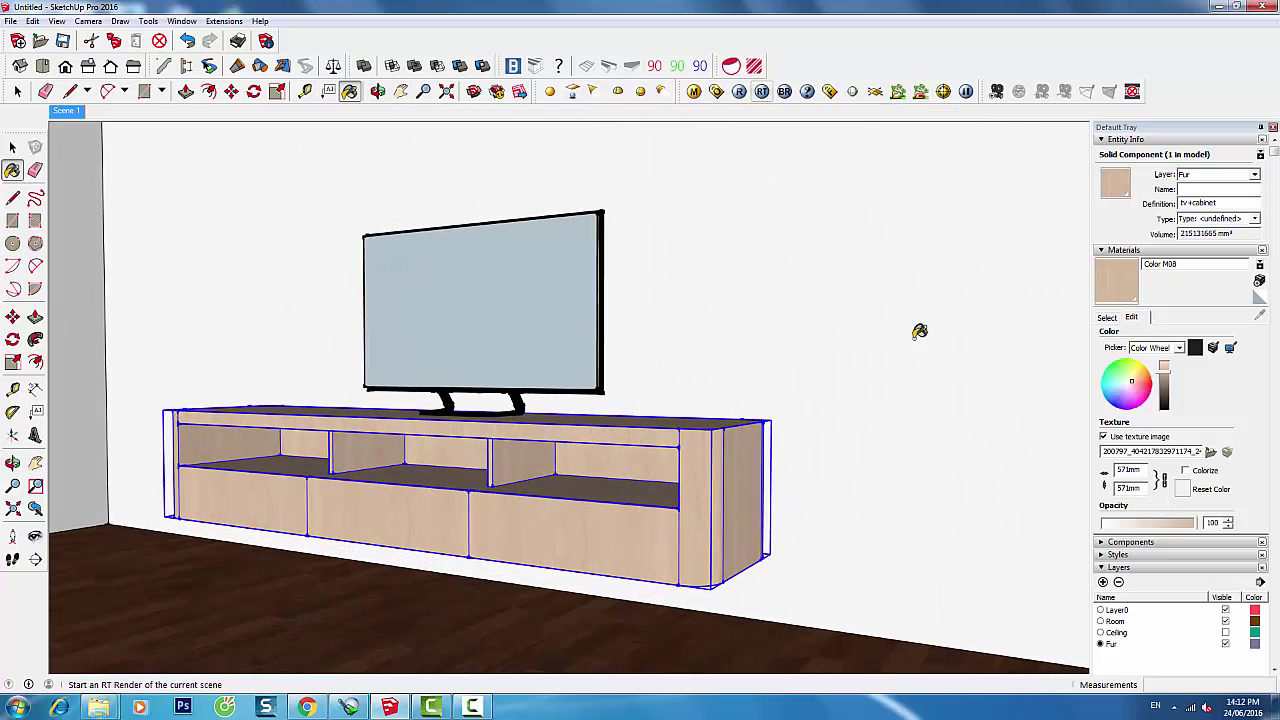
left_click(1226, 634)
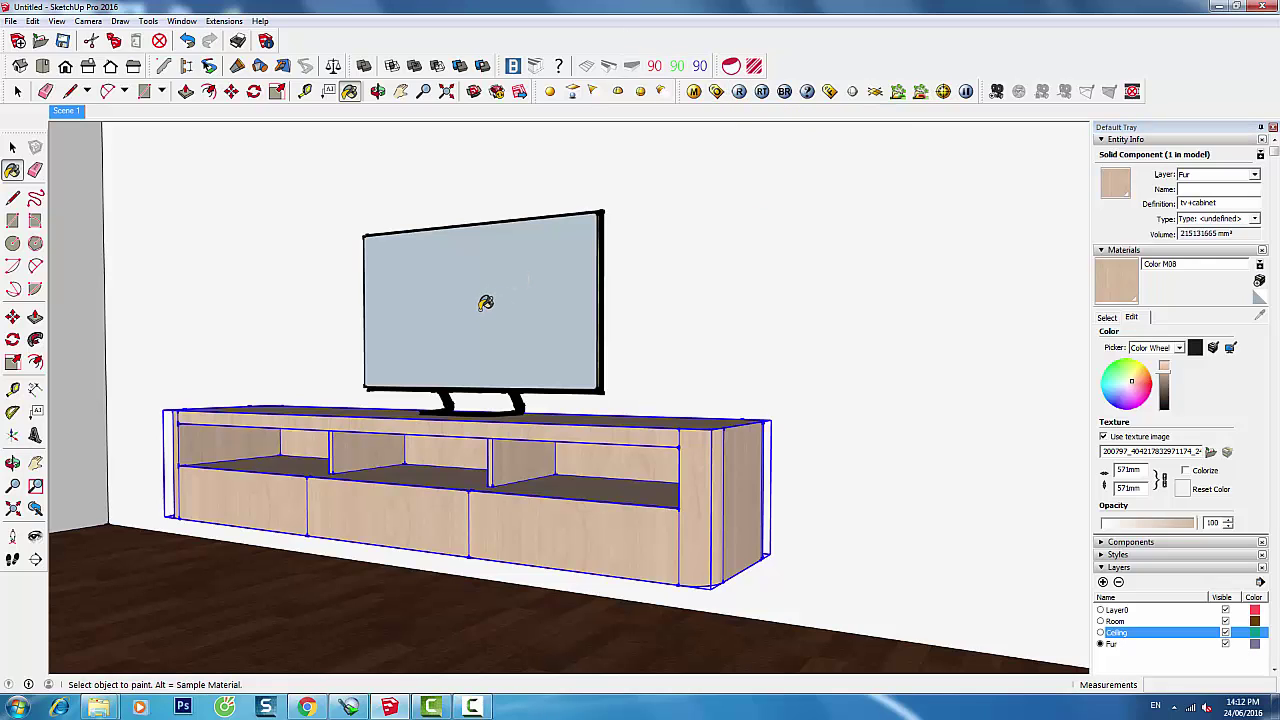
Cut the rectangle light off the TV screen and start a V-Ray RT render of the front view
middle_click_drag(476, 296, 497, 355, "shift")
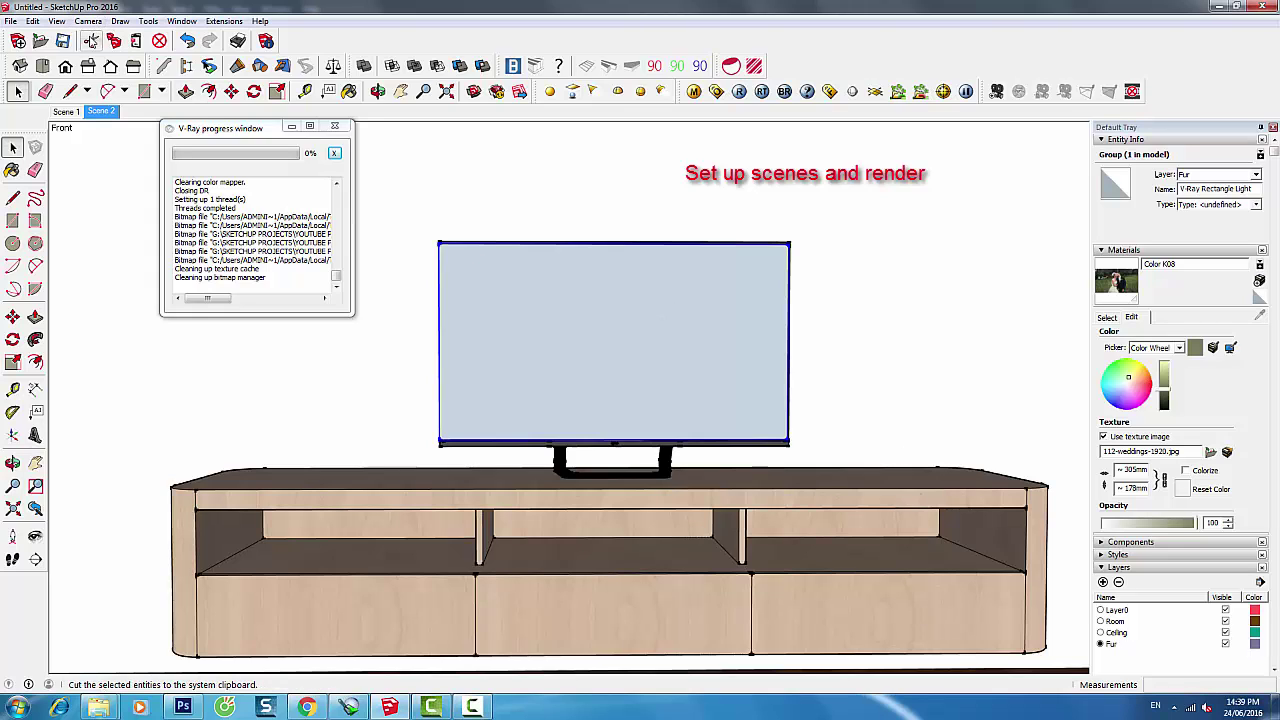
left_click(91, 41)
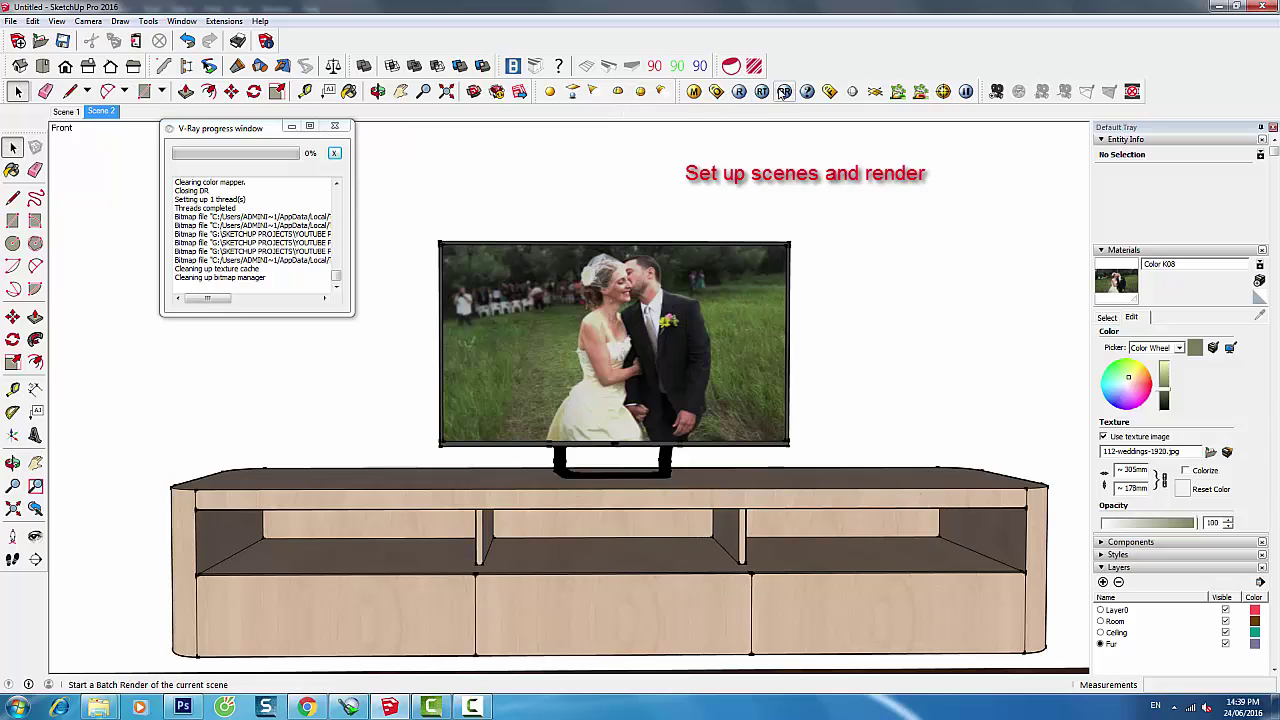
left_click(762, 92)
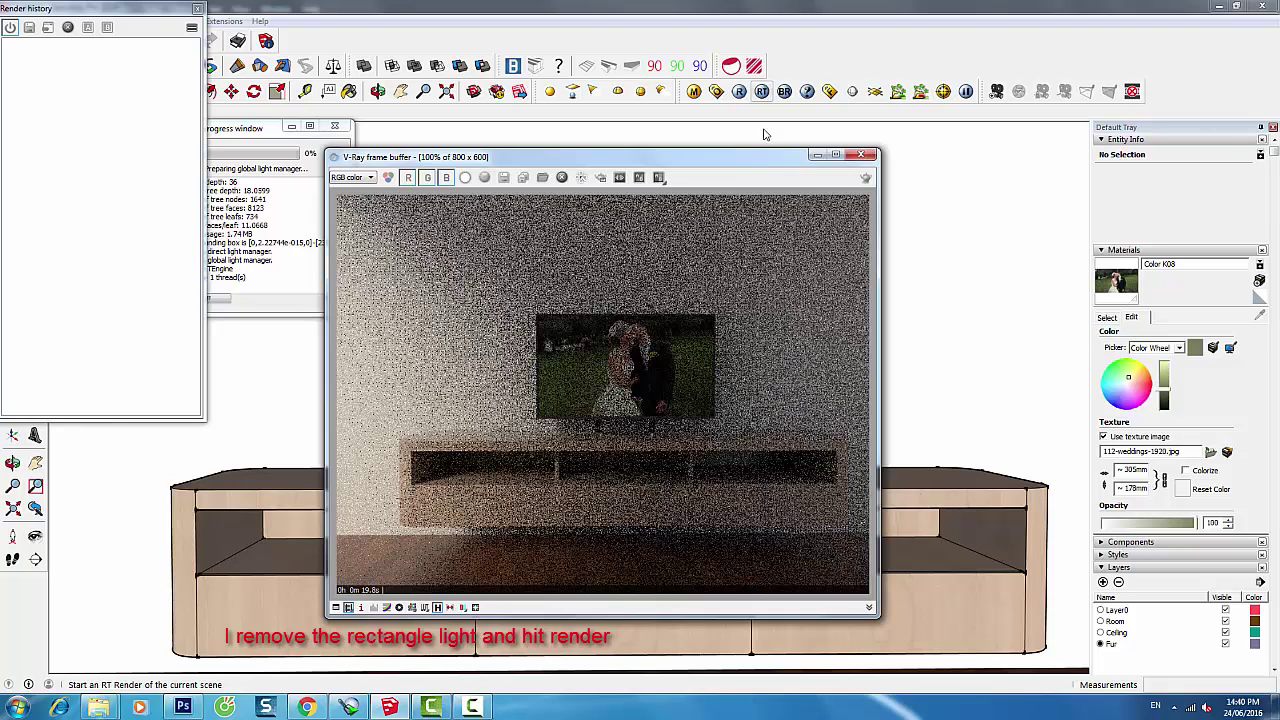
Save the render without the screen light to the V-Ray history and close the frame buffer windows
left_click(763, 128)
left_click(438, 607)
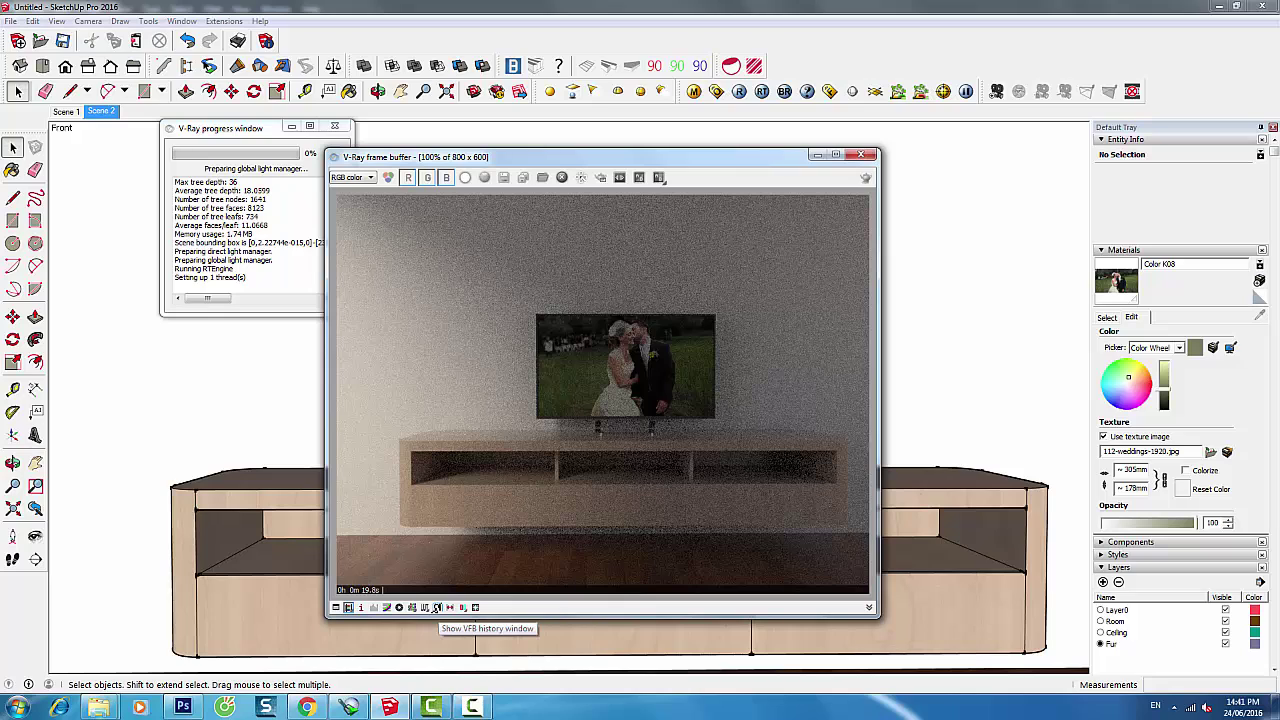
left_click(437, 607)
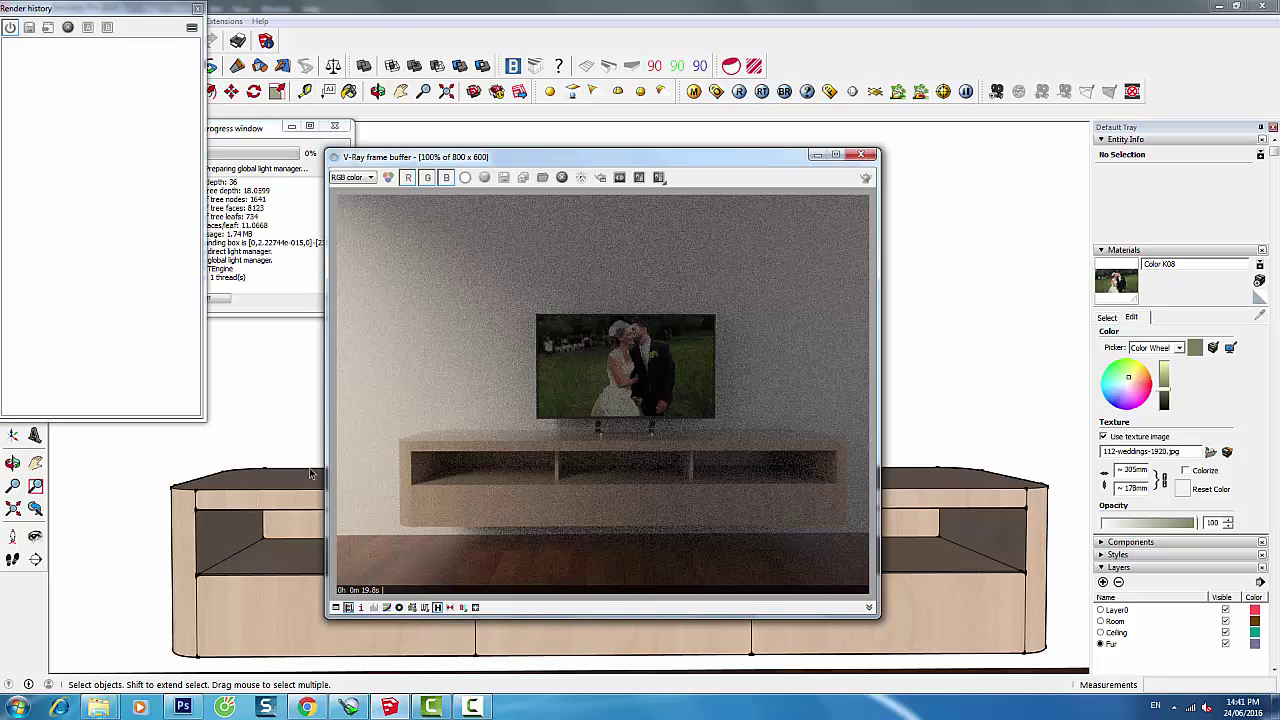
left_click(29, 28)
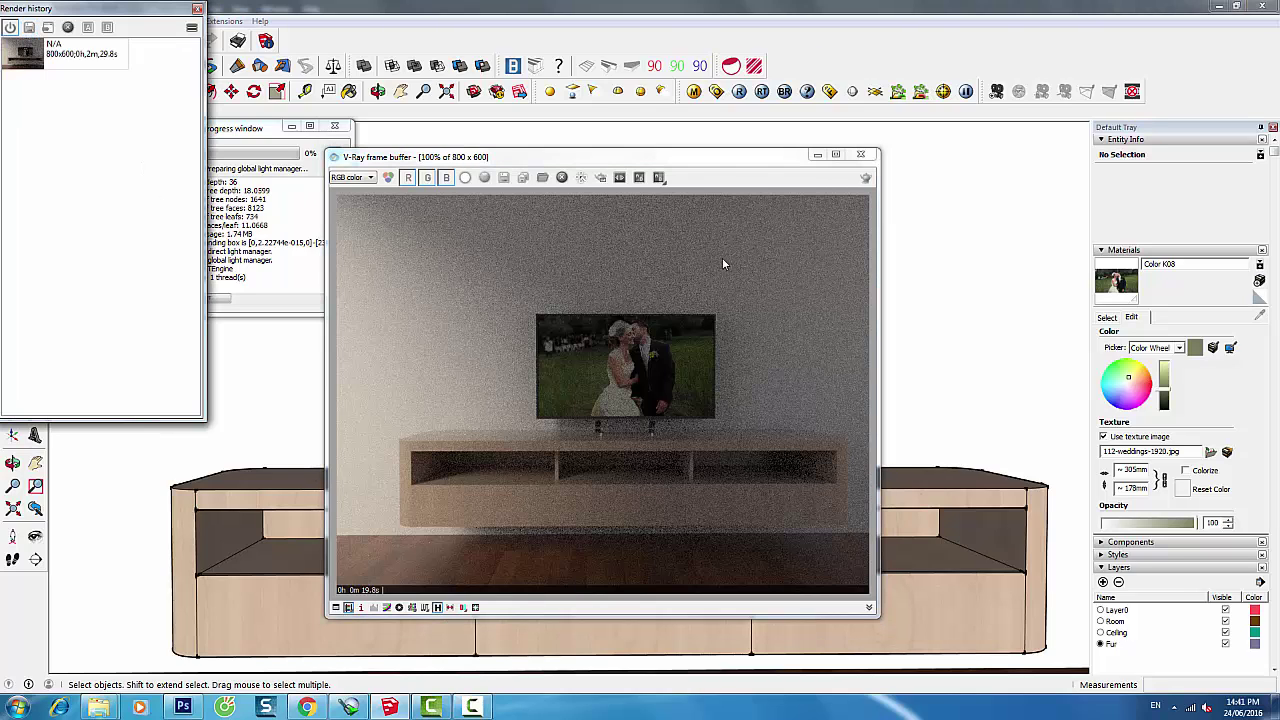
left_click(860, 155)
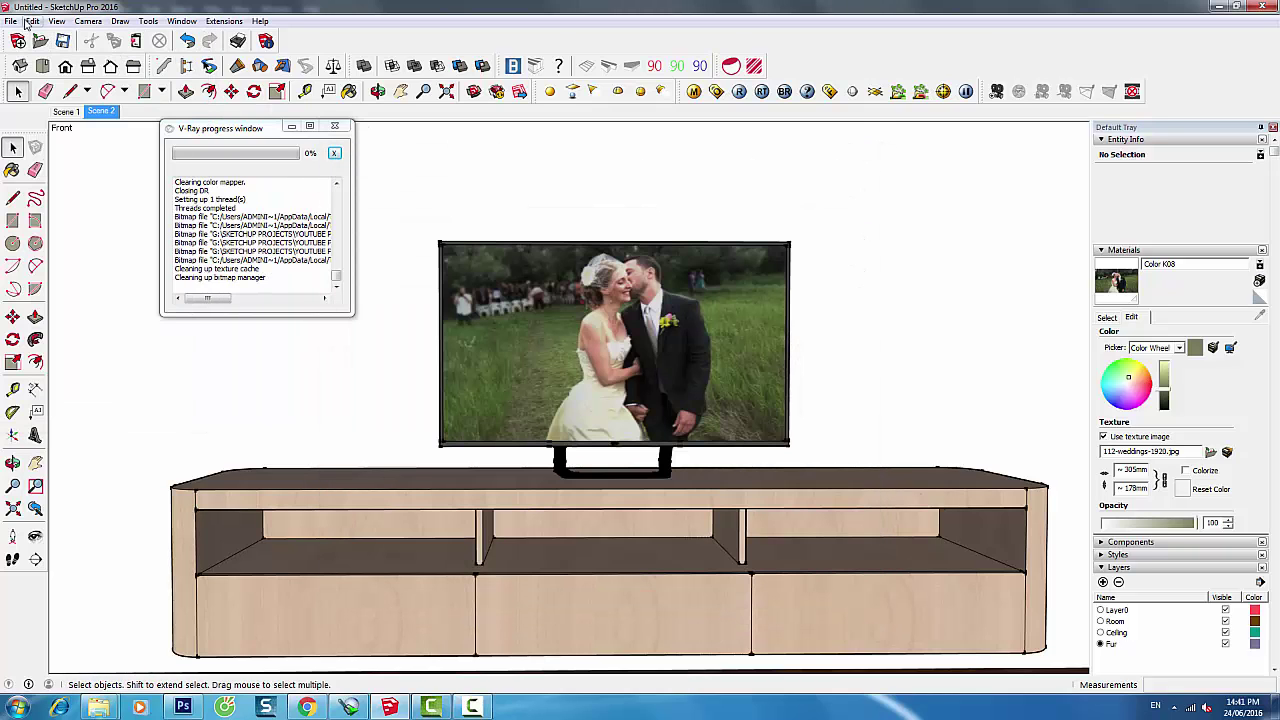
Paste the rectangle light back in place over the TV, with intensity 10 and invisible in renders
left_click(33, 21)
left_click(70, 114)
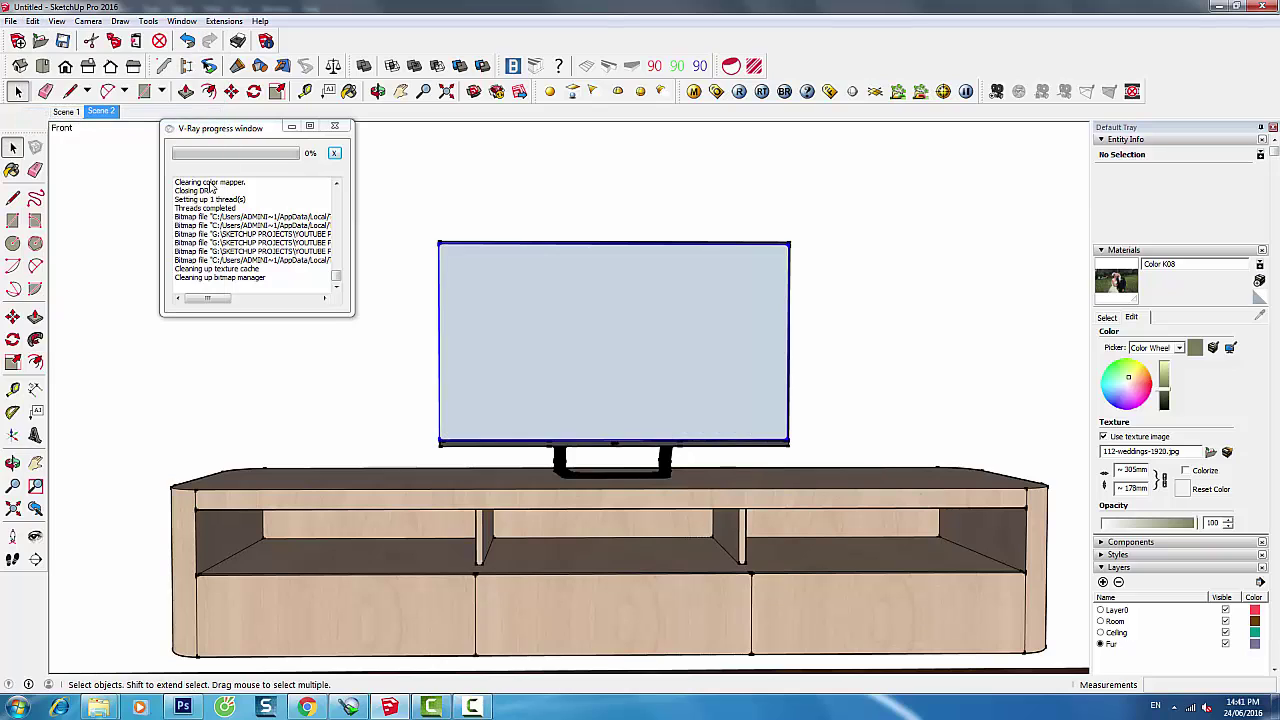
right_click(577, 322)
mouse_move(633, 552)
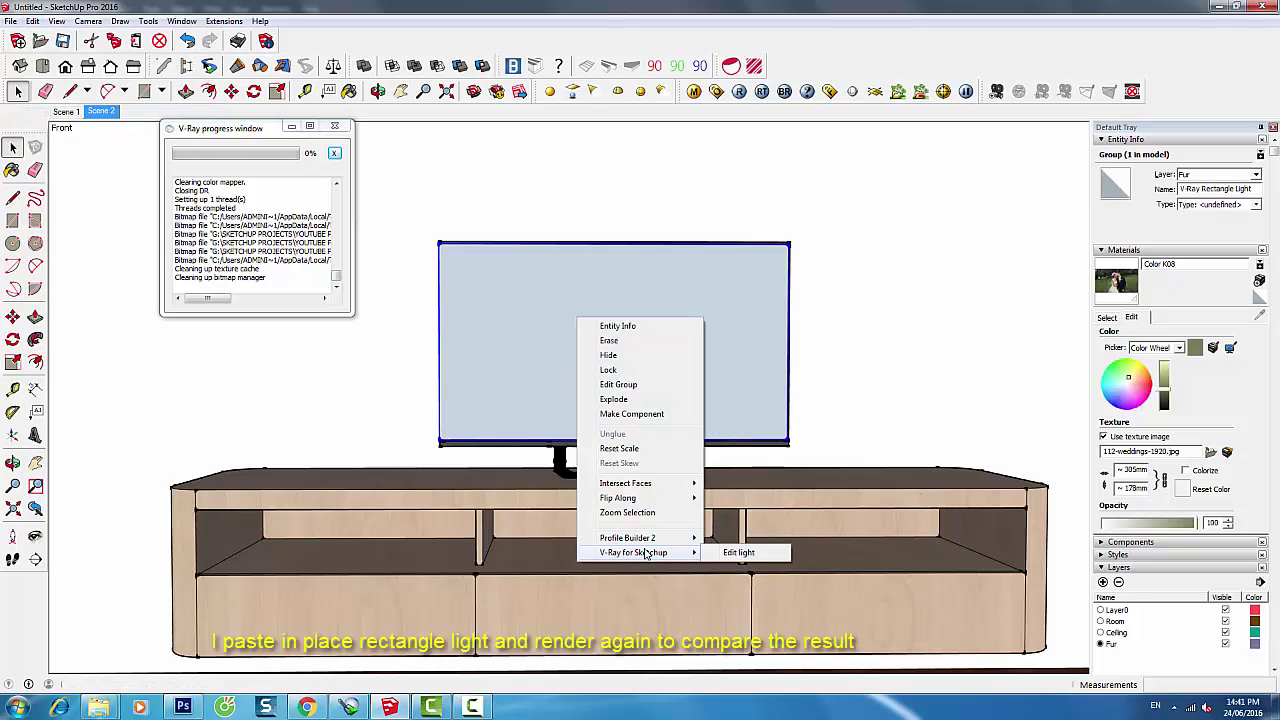
left_click(739, 553)
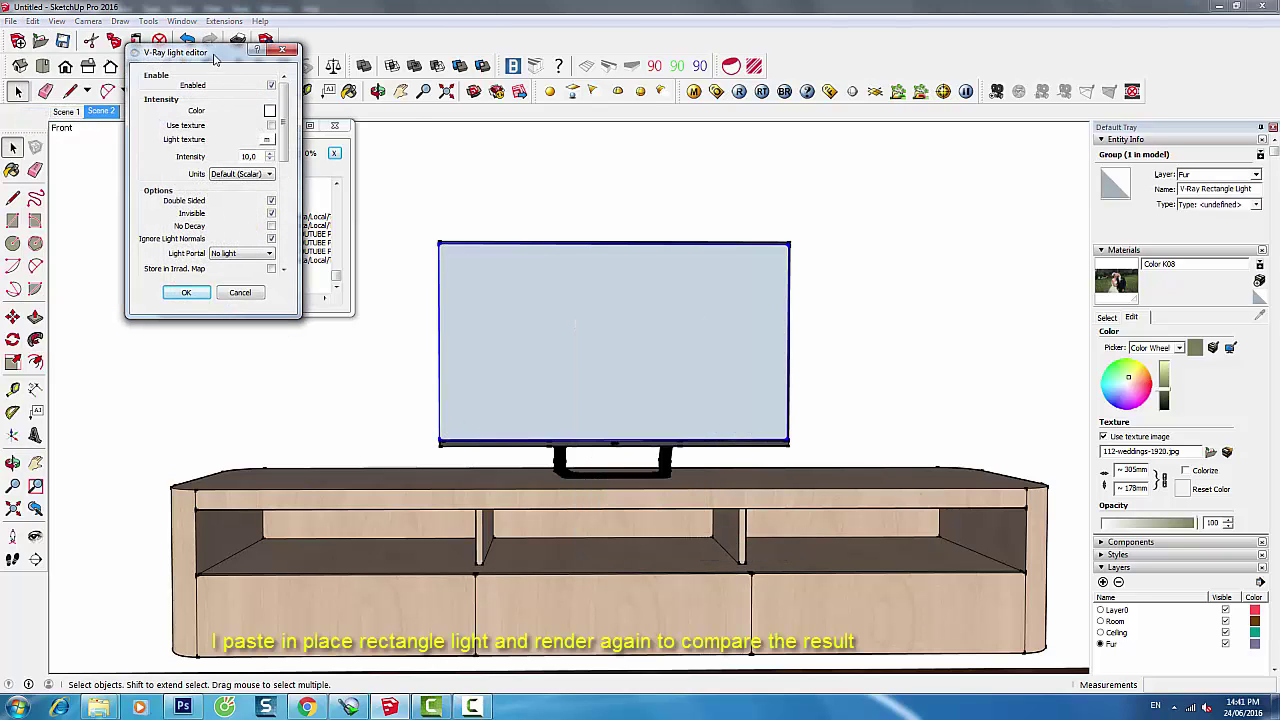
mouse_move(217, 57)
left_mouse_down()
mouse_move(374, 222)
mouse_move(322, 227)
left_mouse_up()
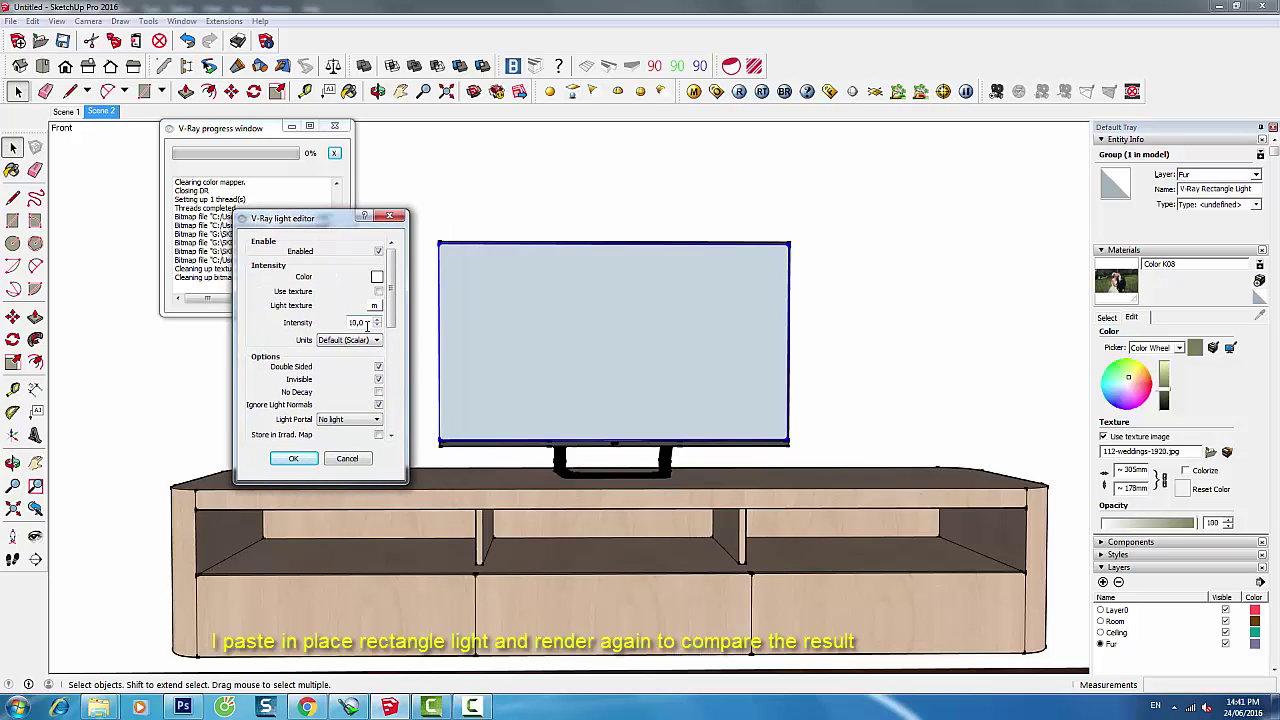
left_click_drag(366, 326, 331, 322)
type("10")
left_click(378, 379)
left_click(293, 460)
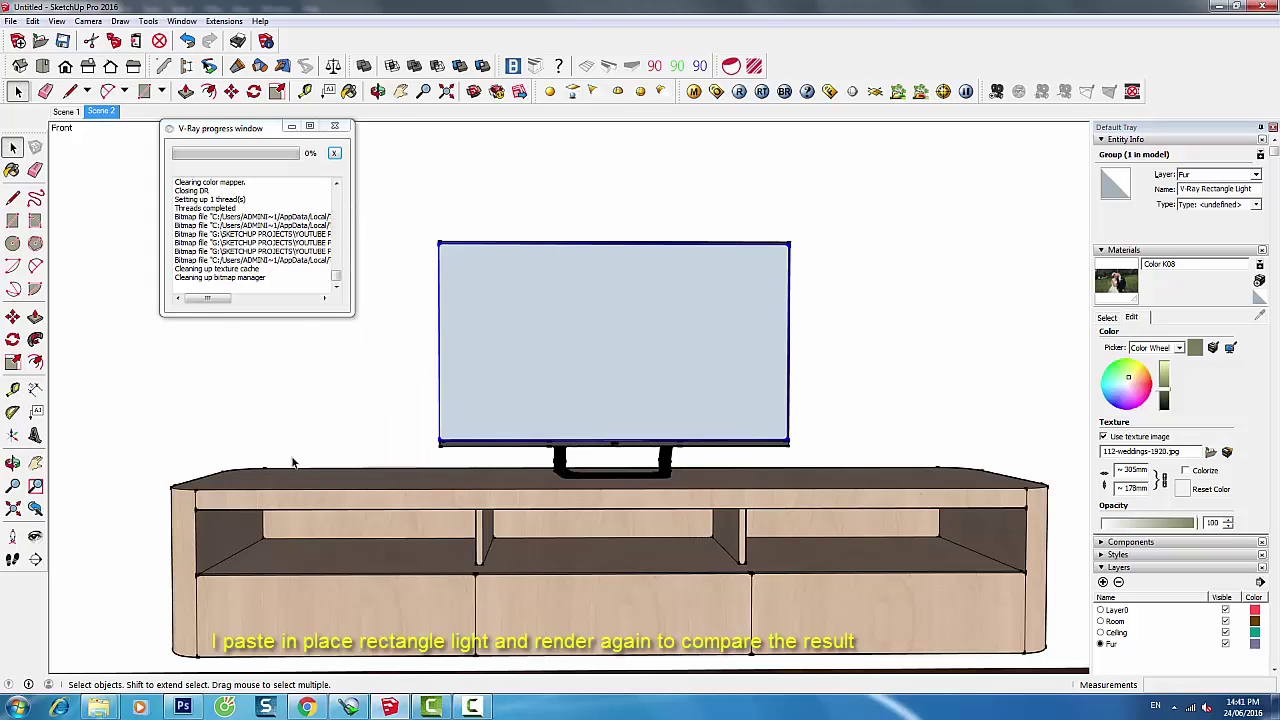
Start a new V-Ray RT render of the front view with the screen light restored
left_click(762, 92)
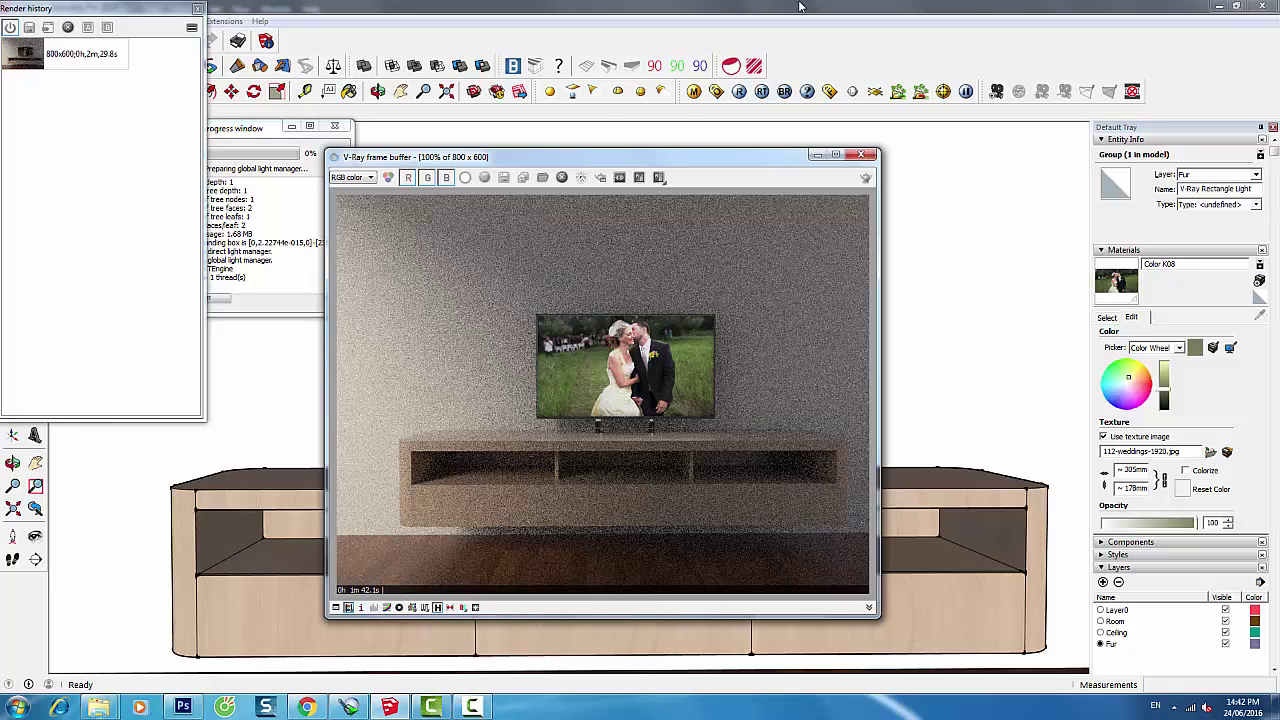
Save the new render to history and A/B compare it with the earlier render without the screen light
left_click(776, 84)
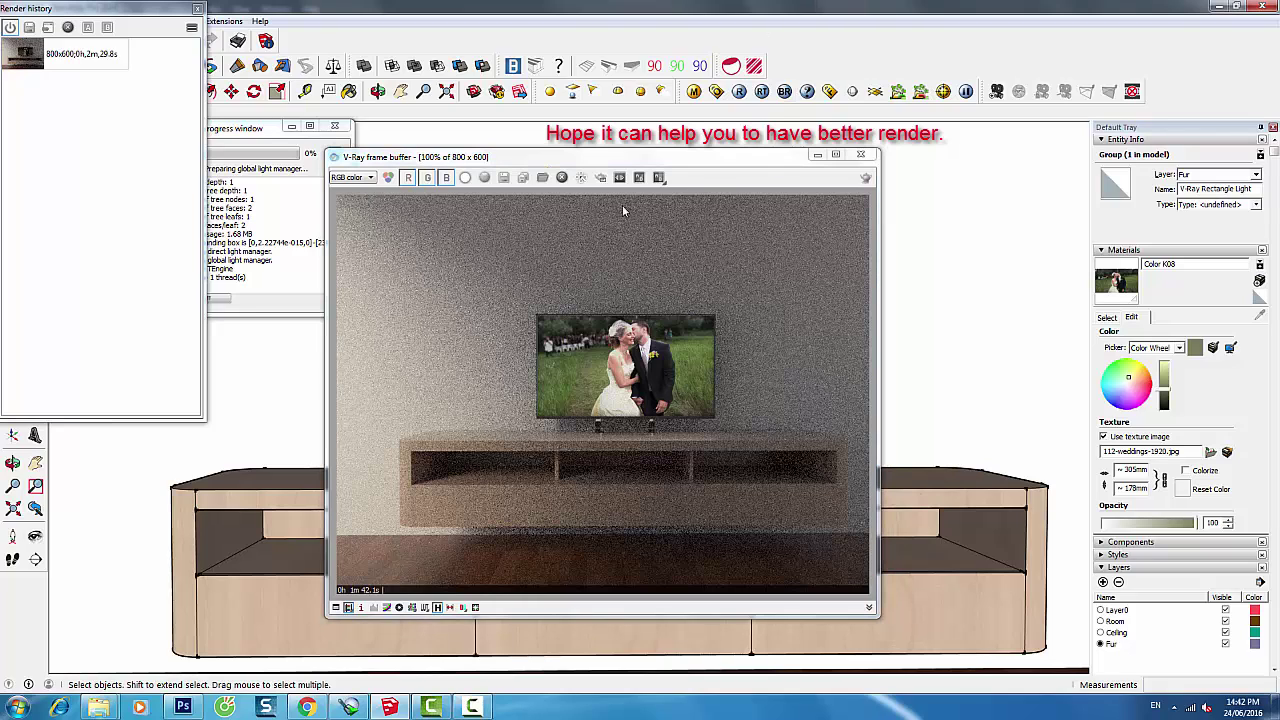
left_click(29, 27)
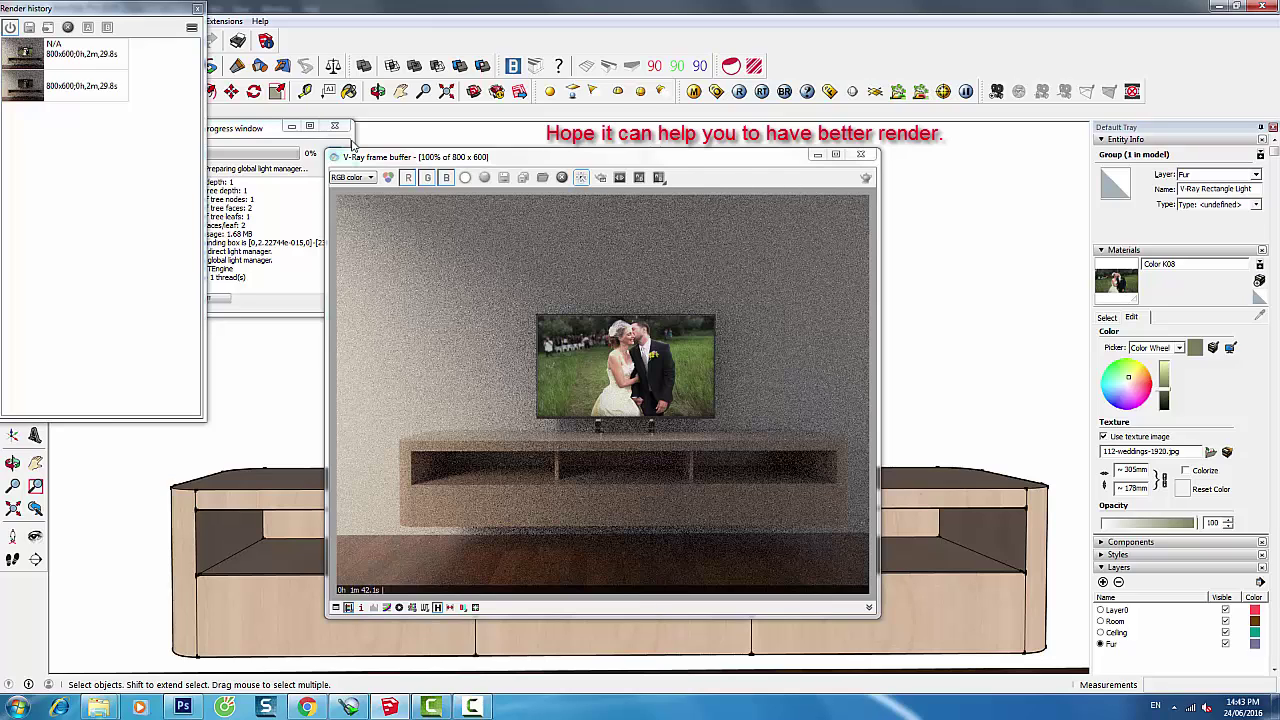
left_click(87, 42)
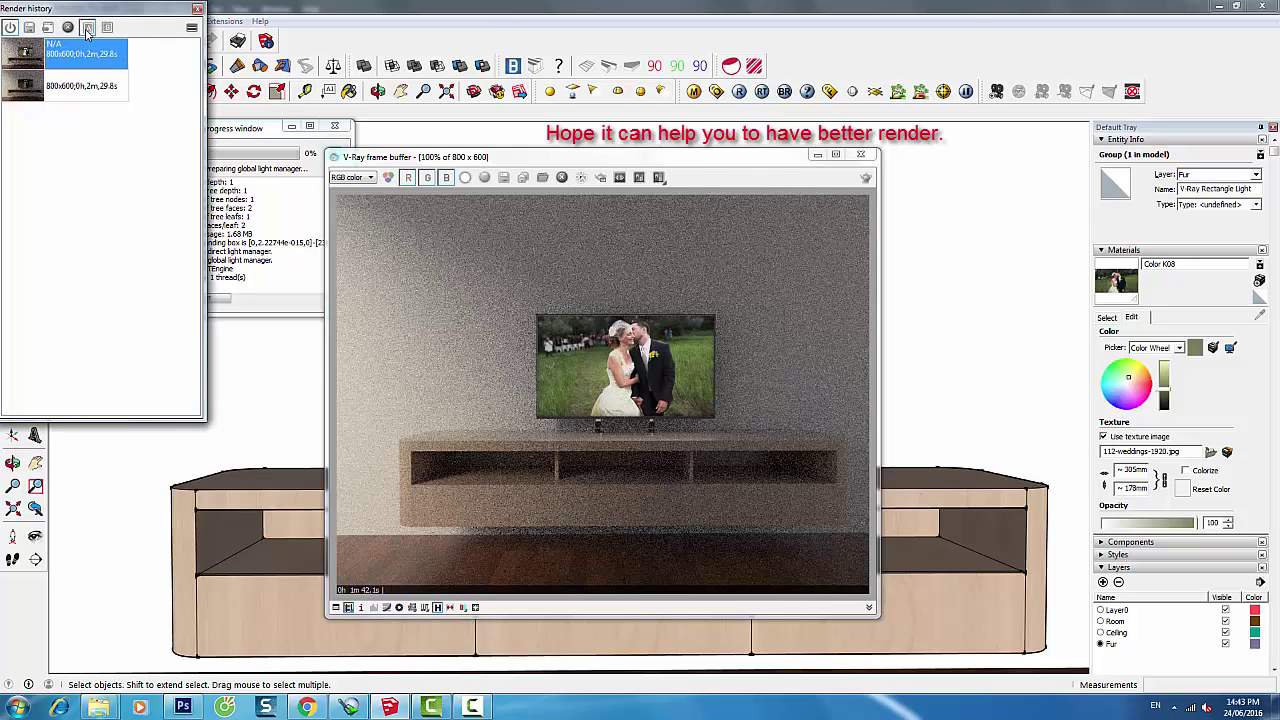
left_click(88, 27)
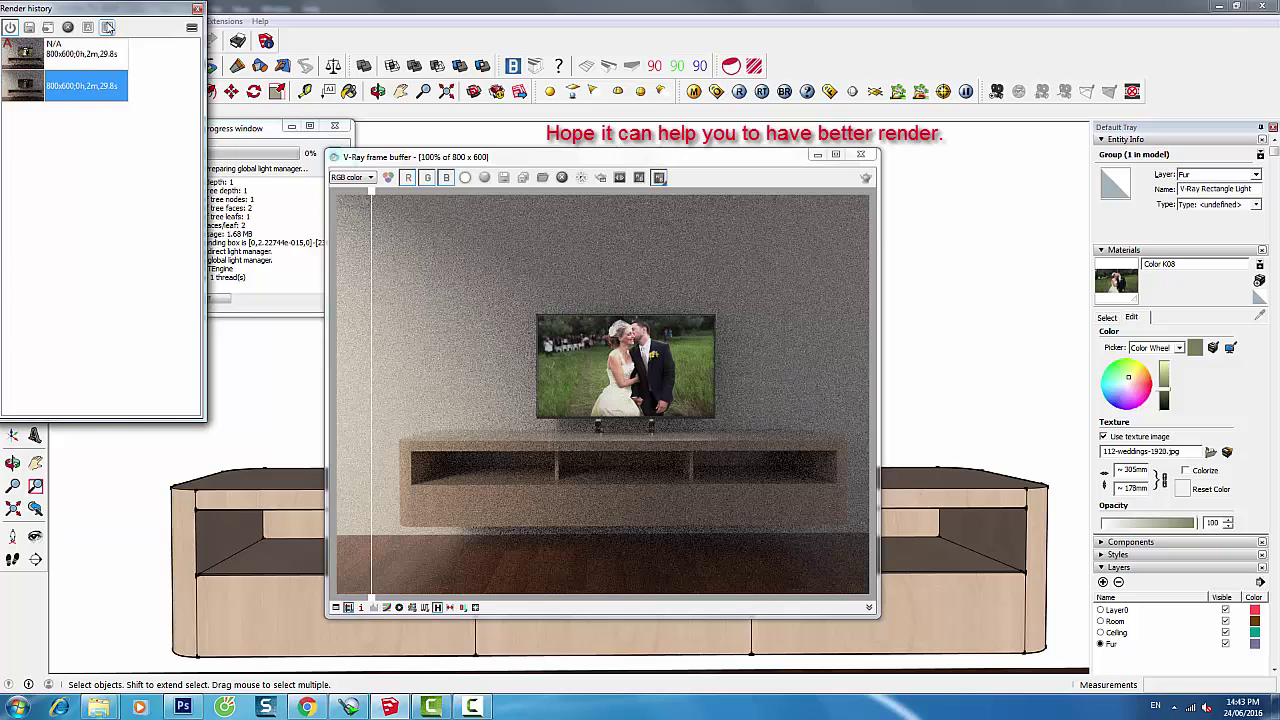
left_click(107, 27)
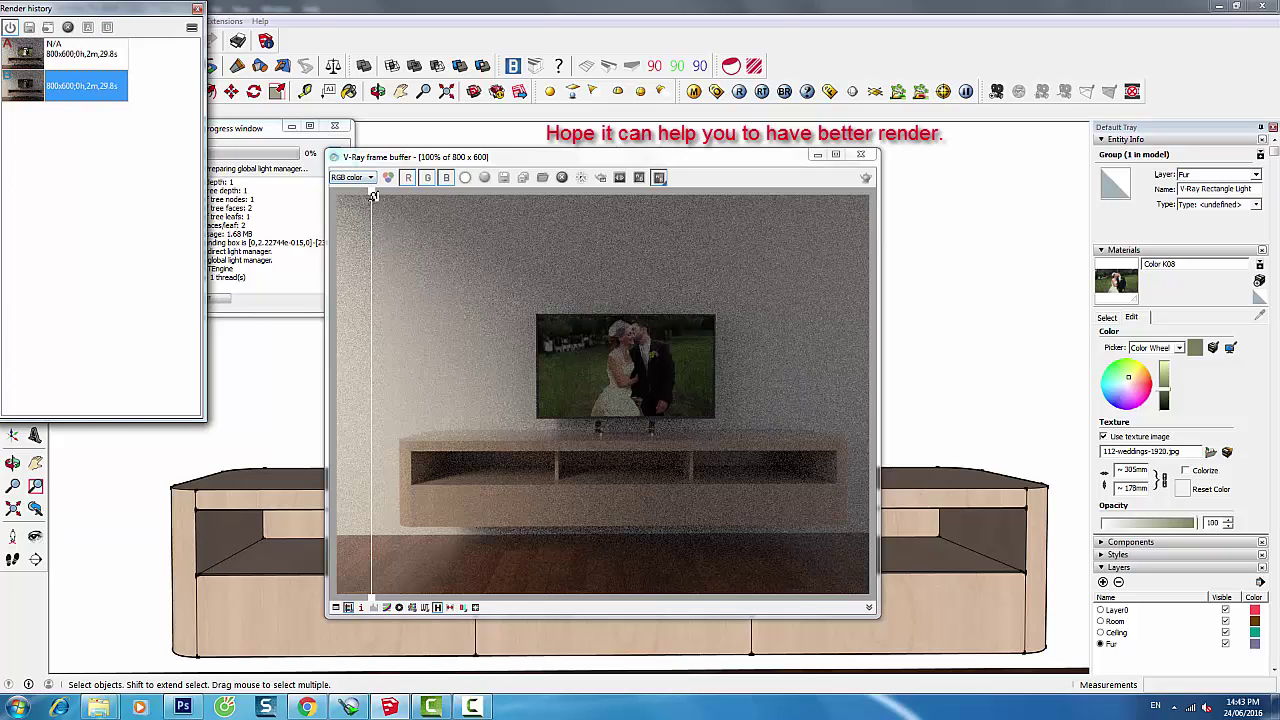
mouse_move(371, 200)
left_mouse_down()
mouse_move(843, 258)
mouse_move(401, 287)
mouse_move(446, 314)
left_mouse_up()
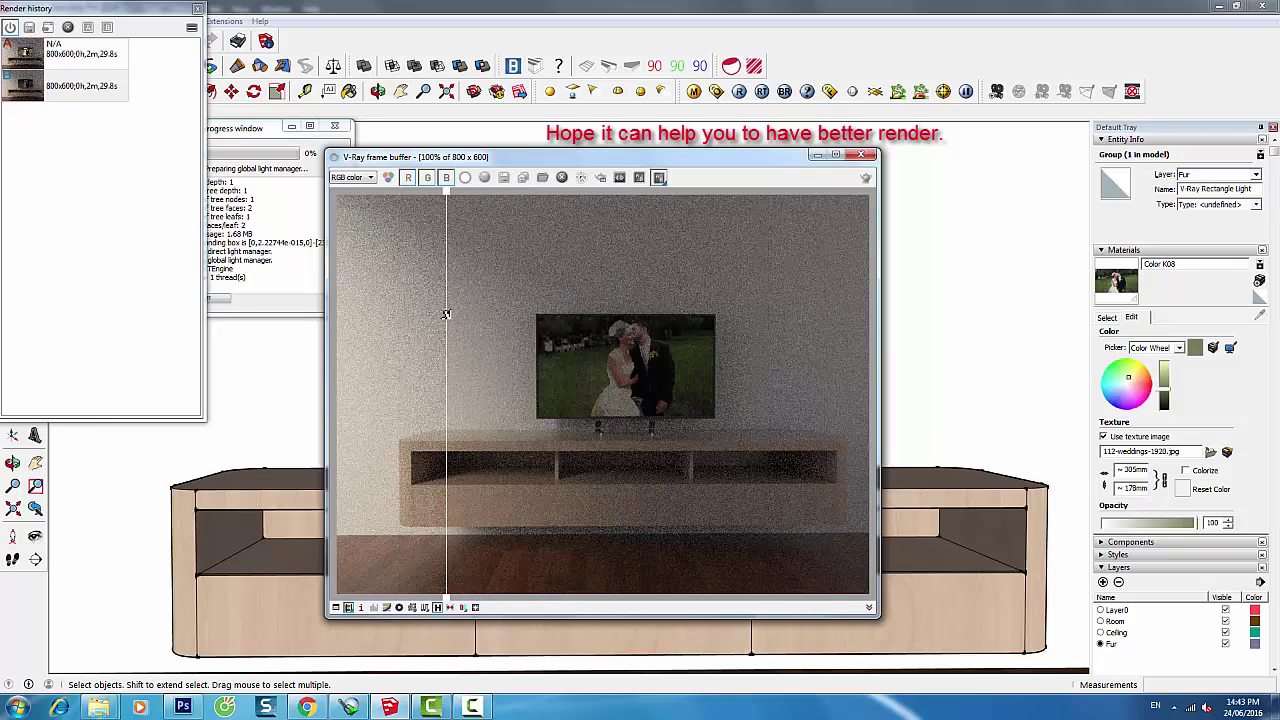
left_click_drag(446, 314, 818, 335)
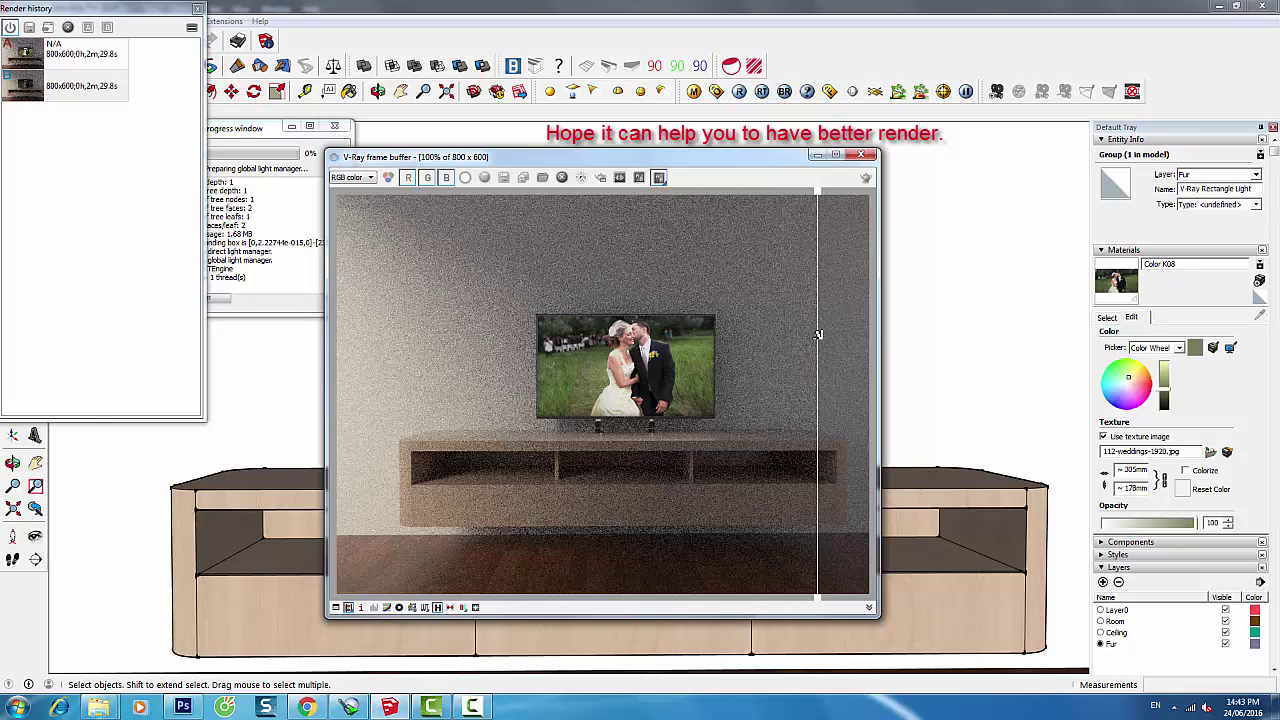
mouse_move(818, 335)
left_mouse_down()
mouse_move(453, 338)
mouse_move(811, 372)
left_mouse_up()
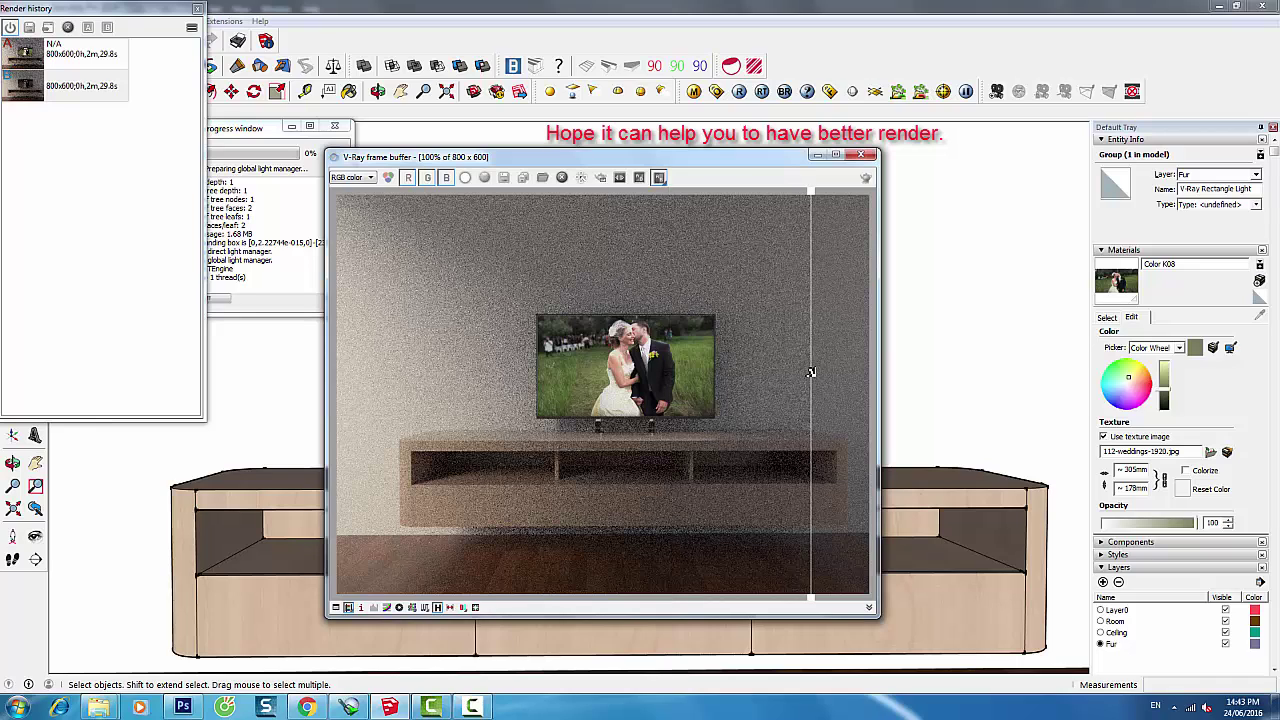
left_click(862, 158)
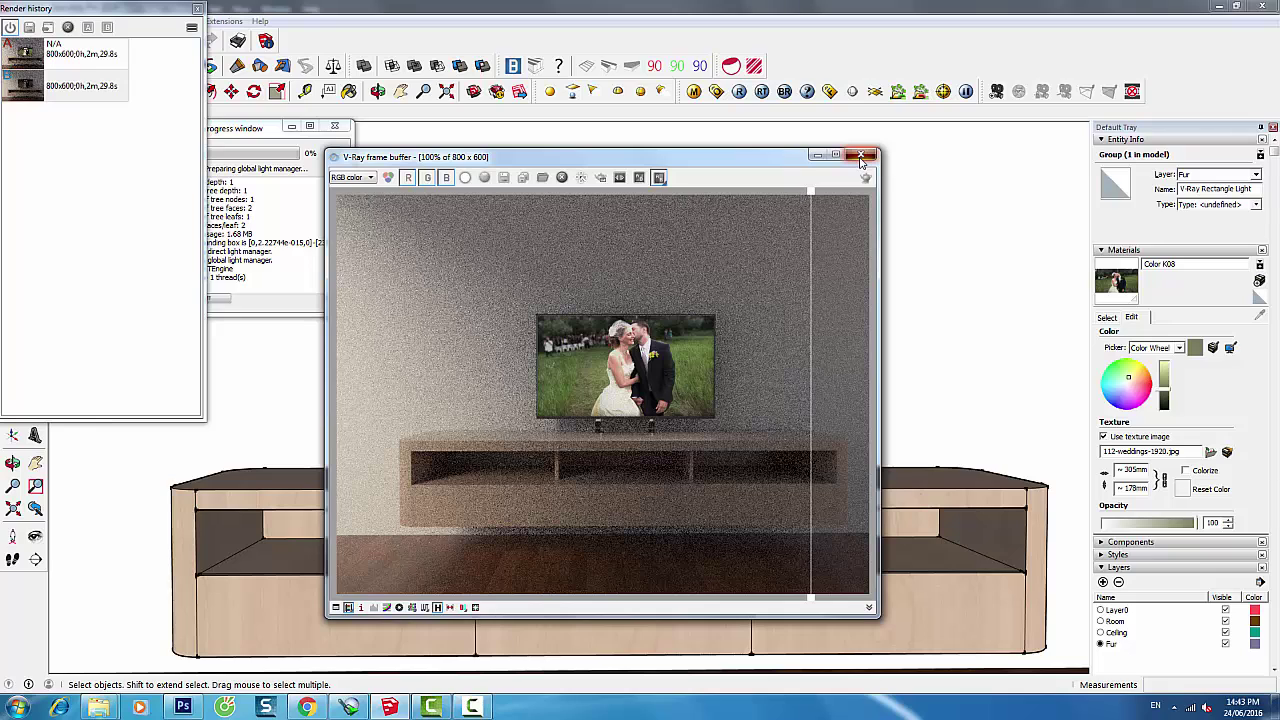